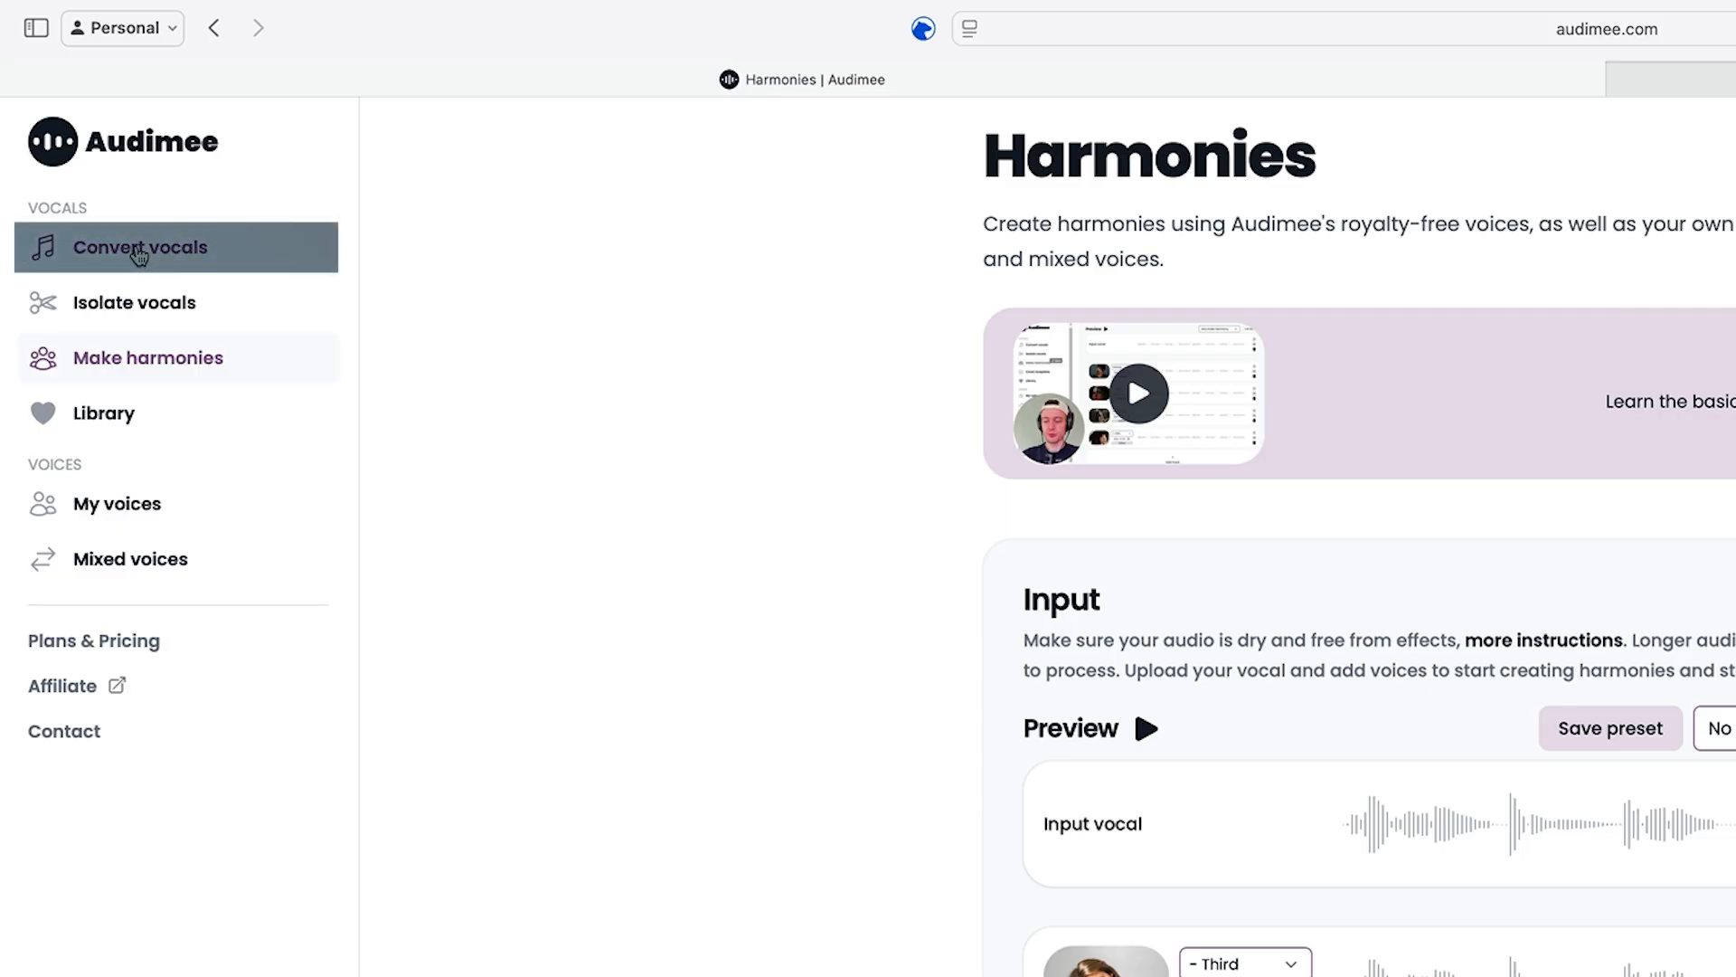
# Look through the Convert vocals, Isolate vocals, Make harmonies, My voices and Mixed voices pages.
pyautogui.click(138, 256)
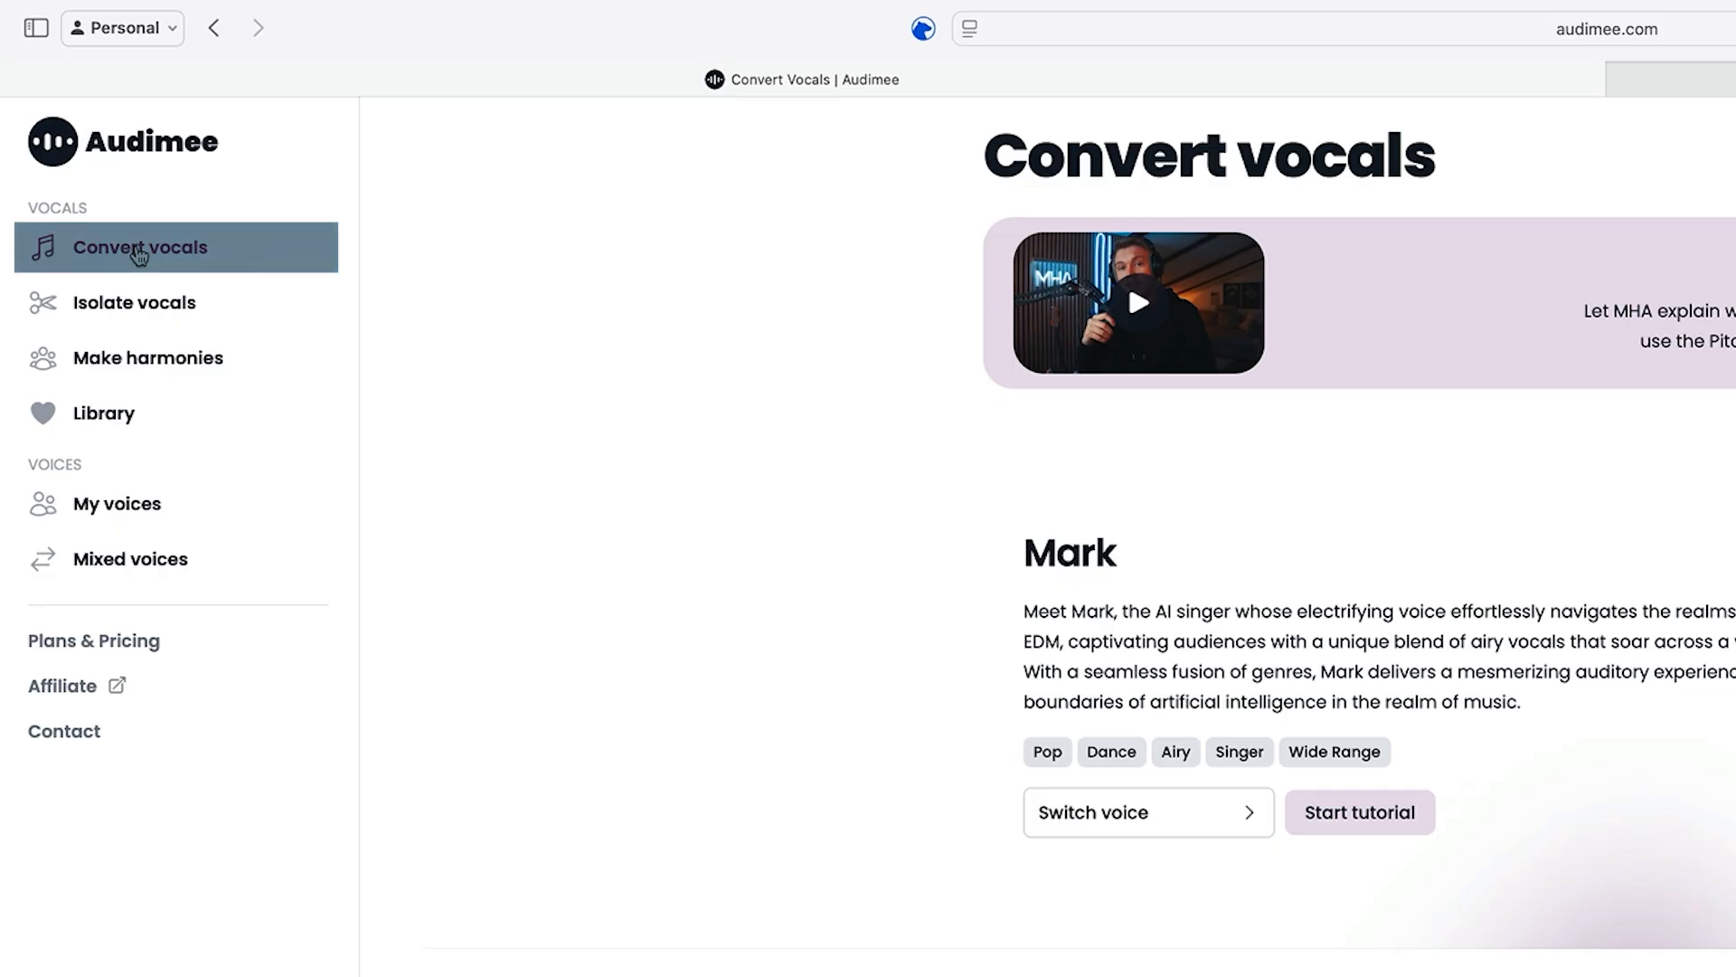
pyautogui.click(150, 316)
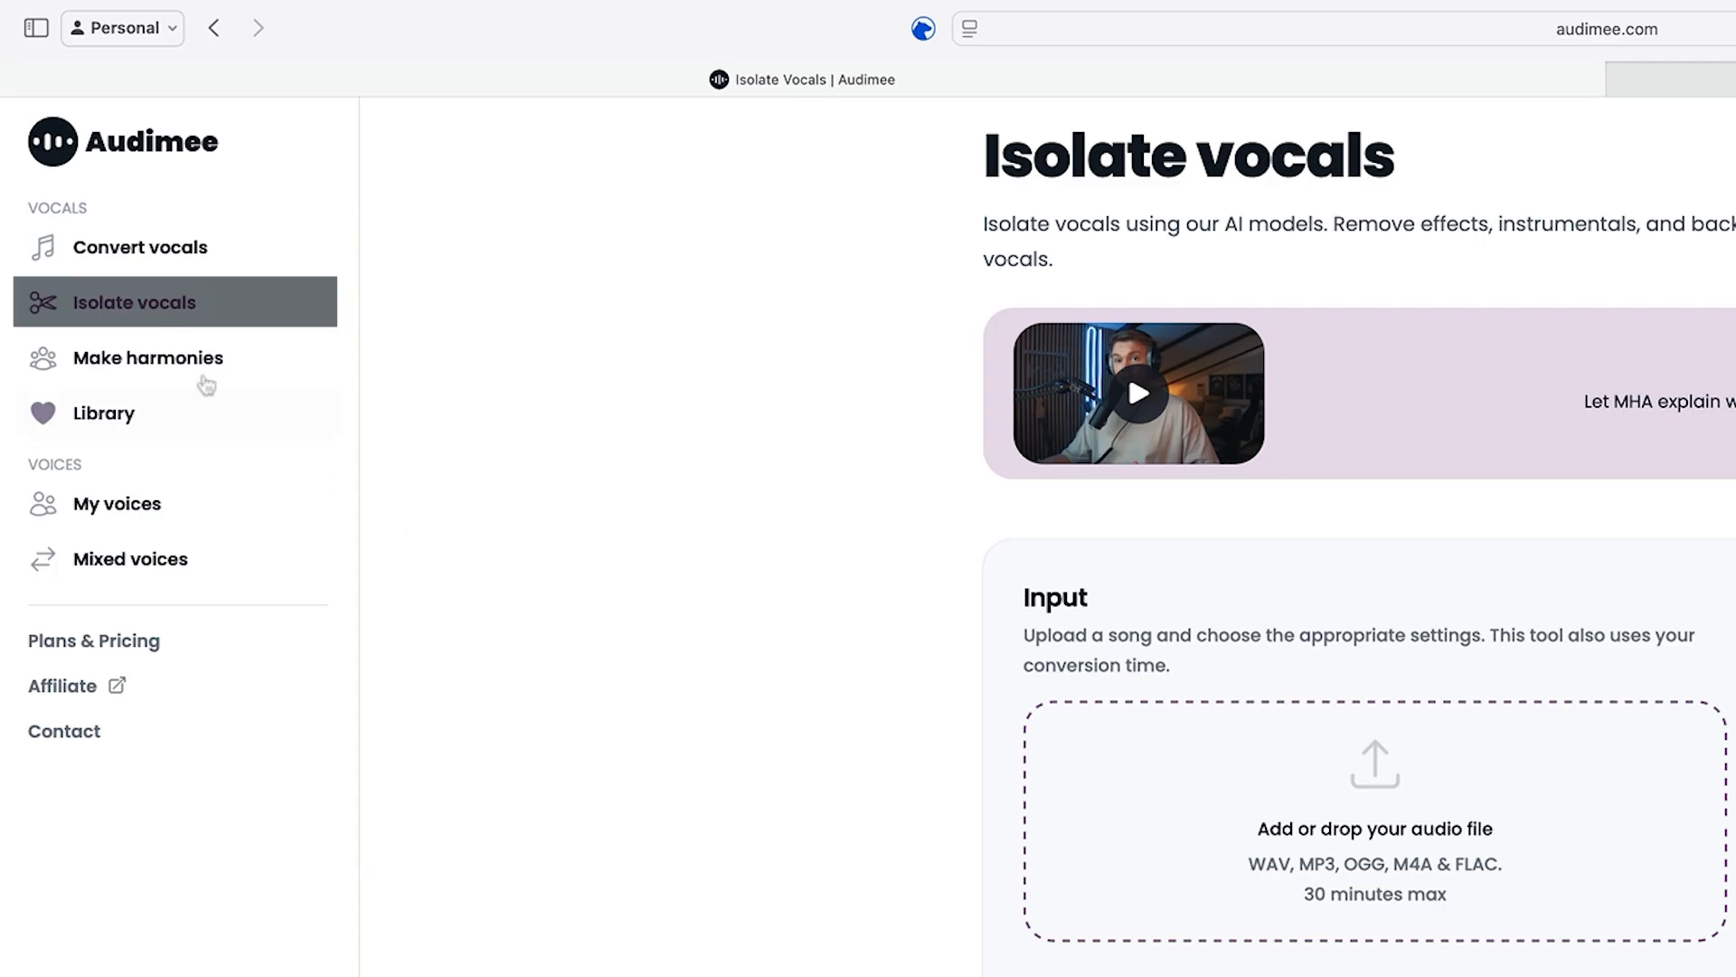
pyautogui.click(194, 372)
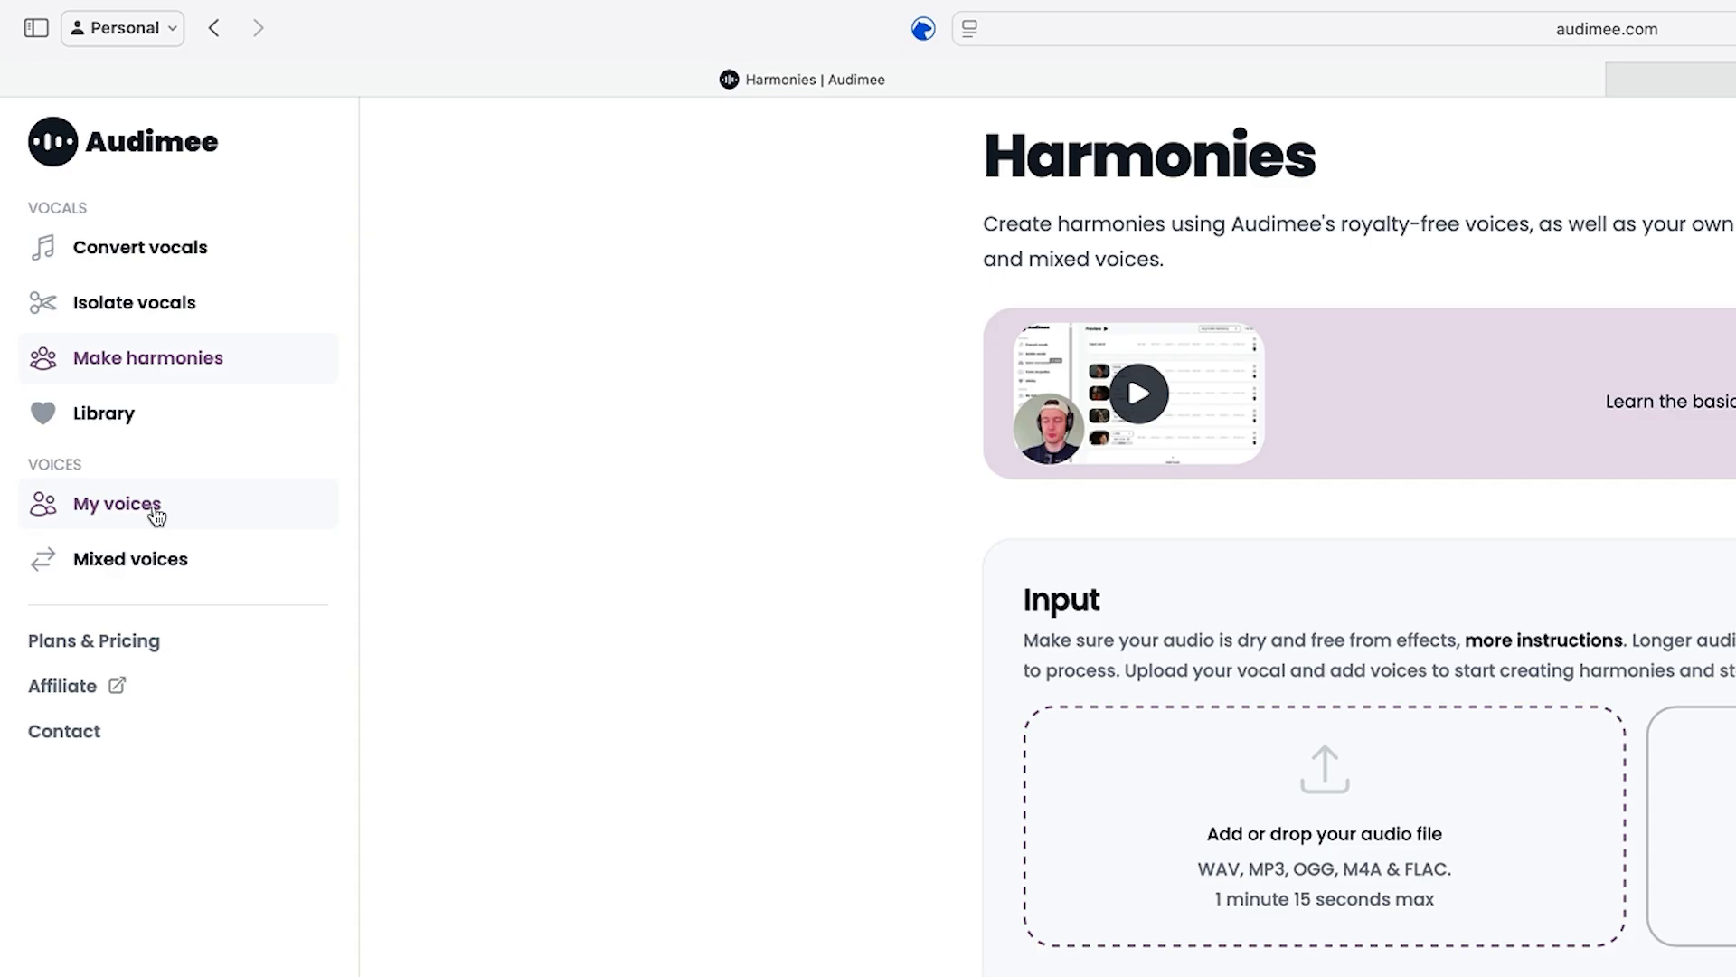
pyautogui.click(155, 511)
pyautogui.click(151, 588)
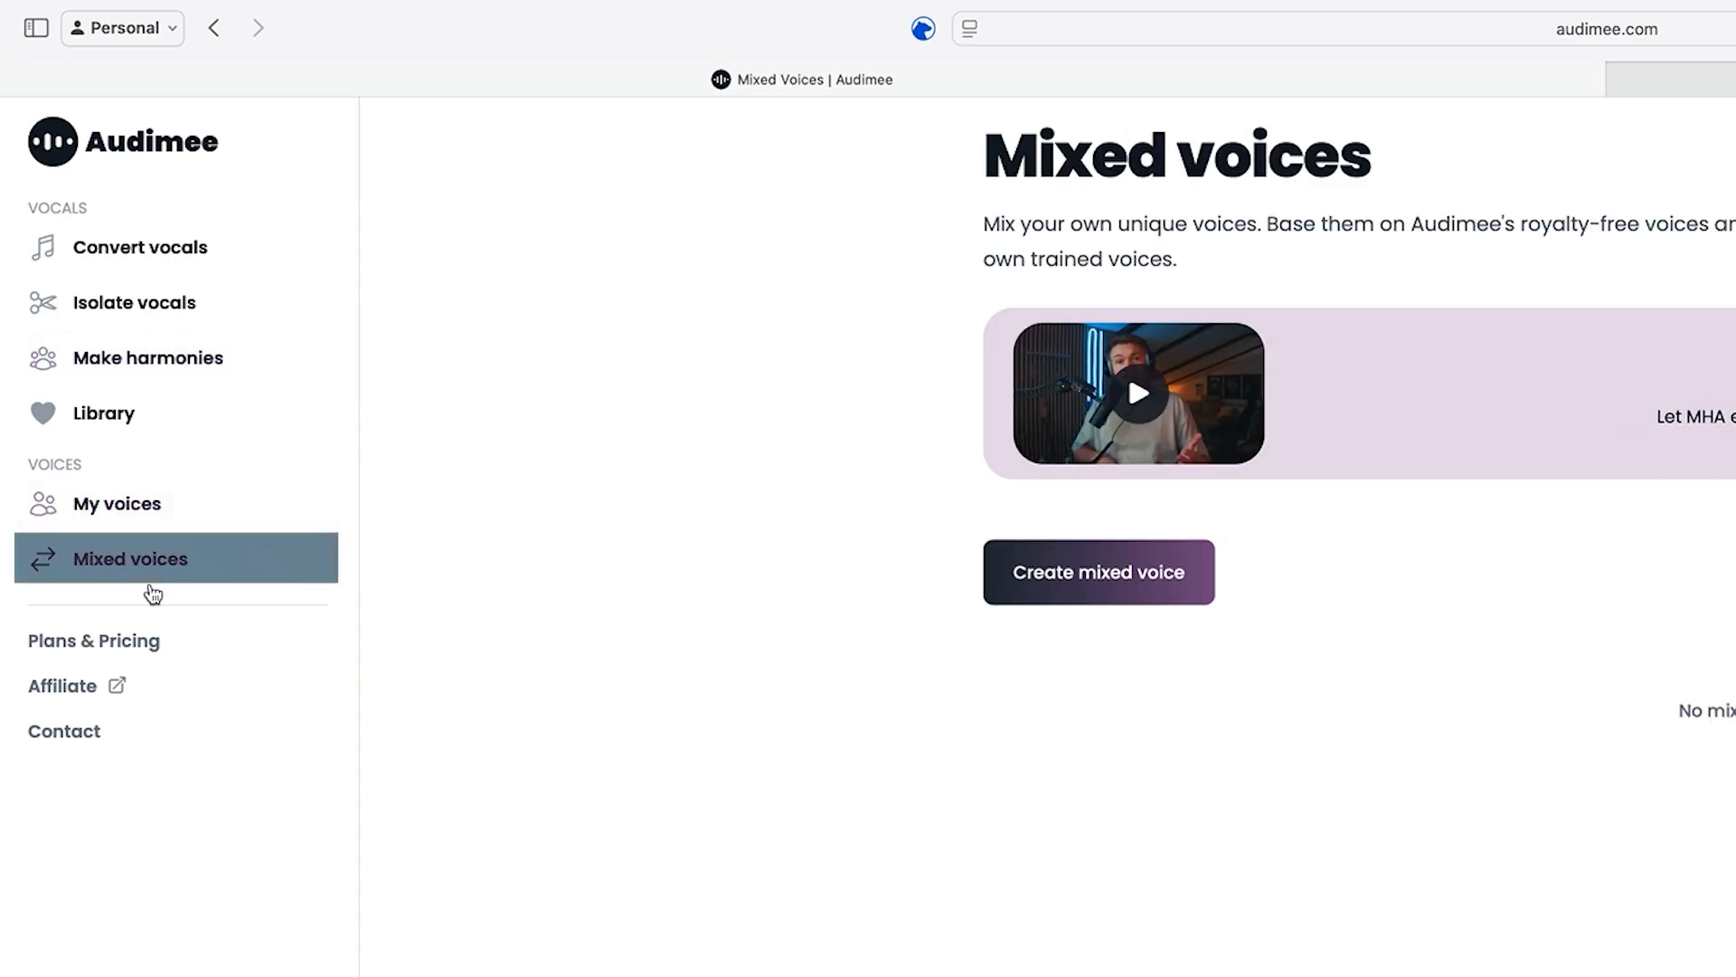
pyautogui.click(142, 506)
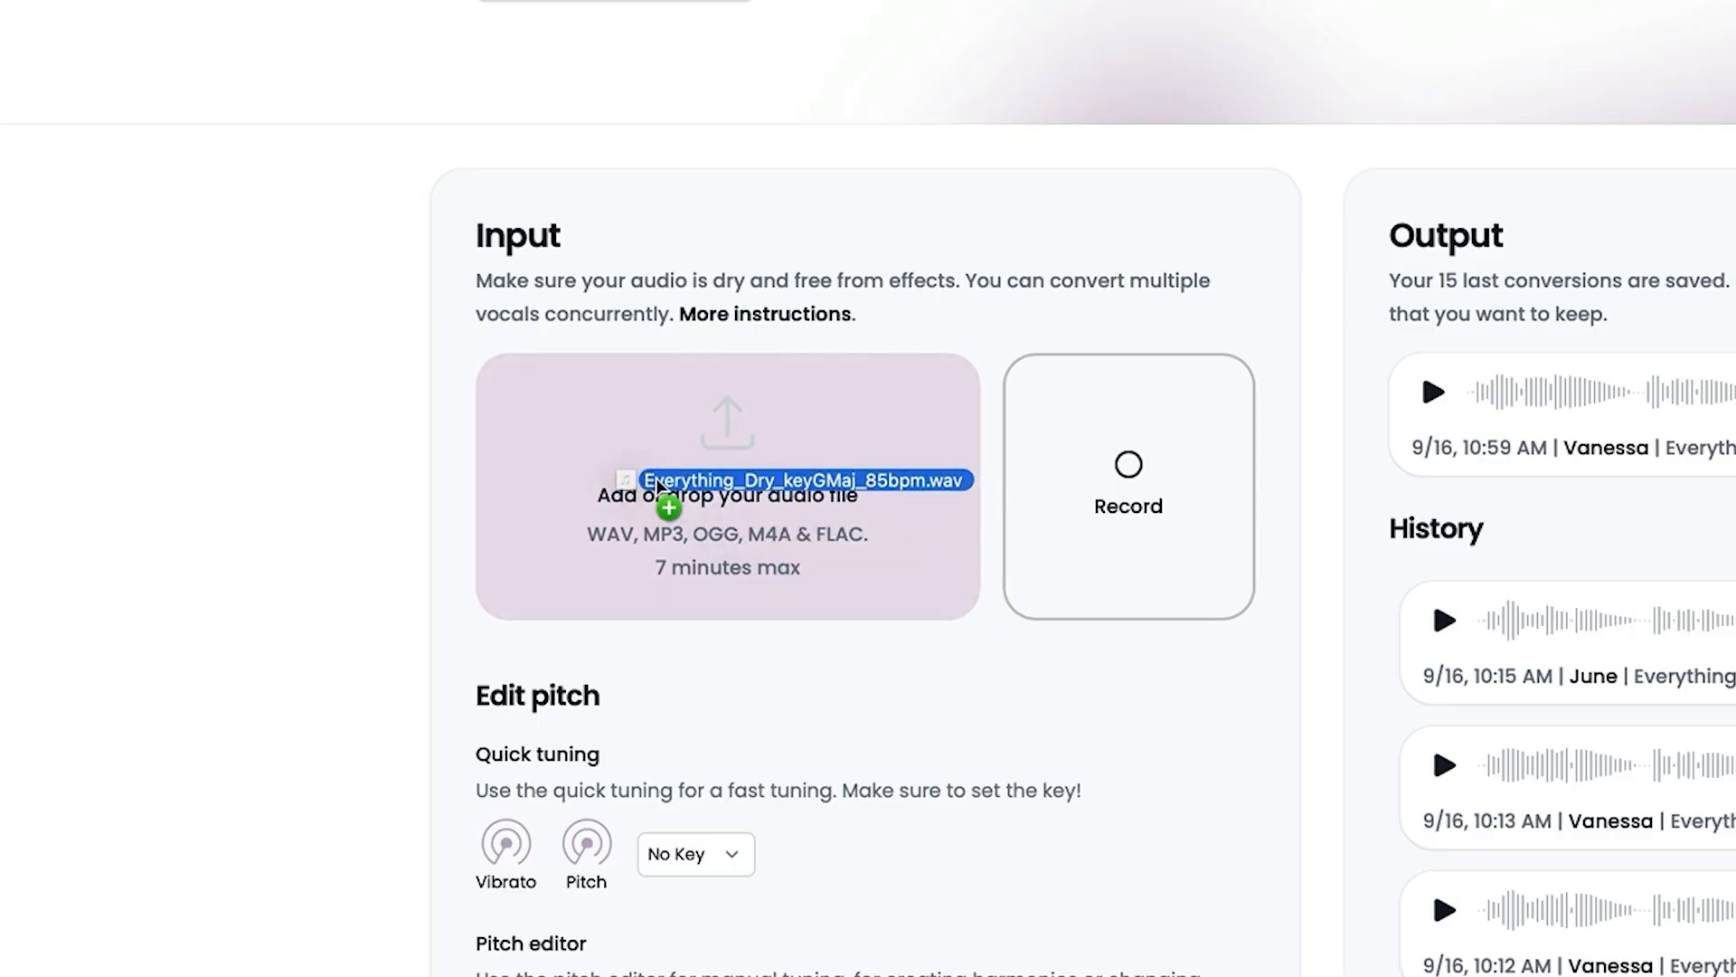
# Add Everything_Dry_keyGMaj_85bpm.wav as the input vocal for conversion and listen to it.
pyautogui.moveTo(667, 504); pyautogui.dragTo(633, 471)
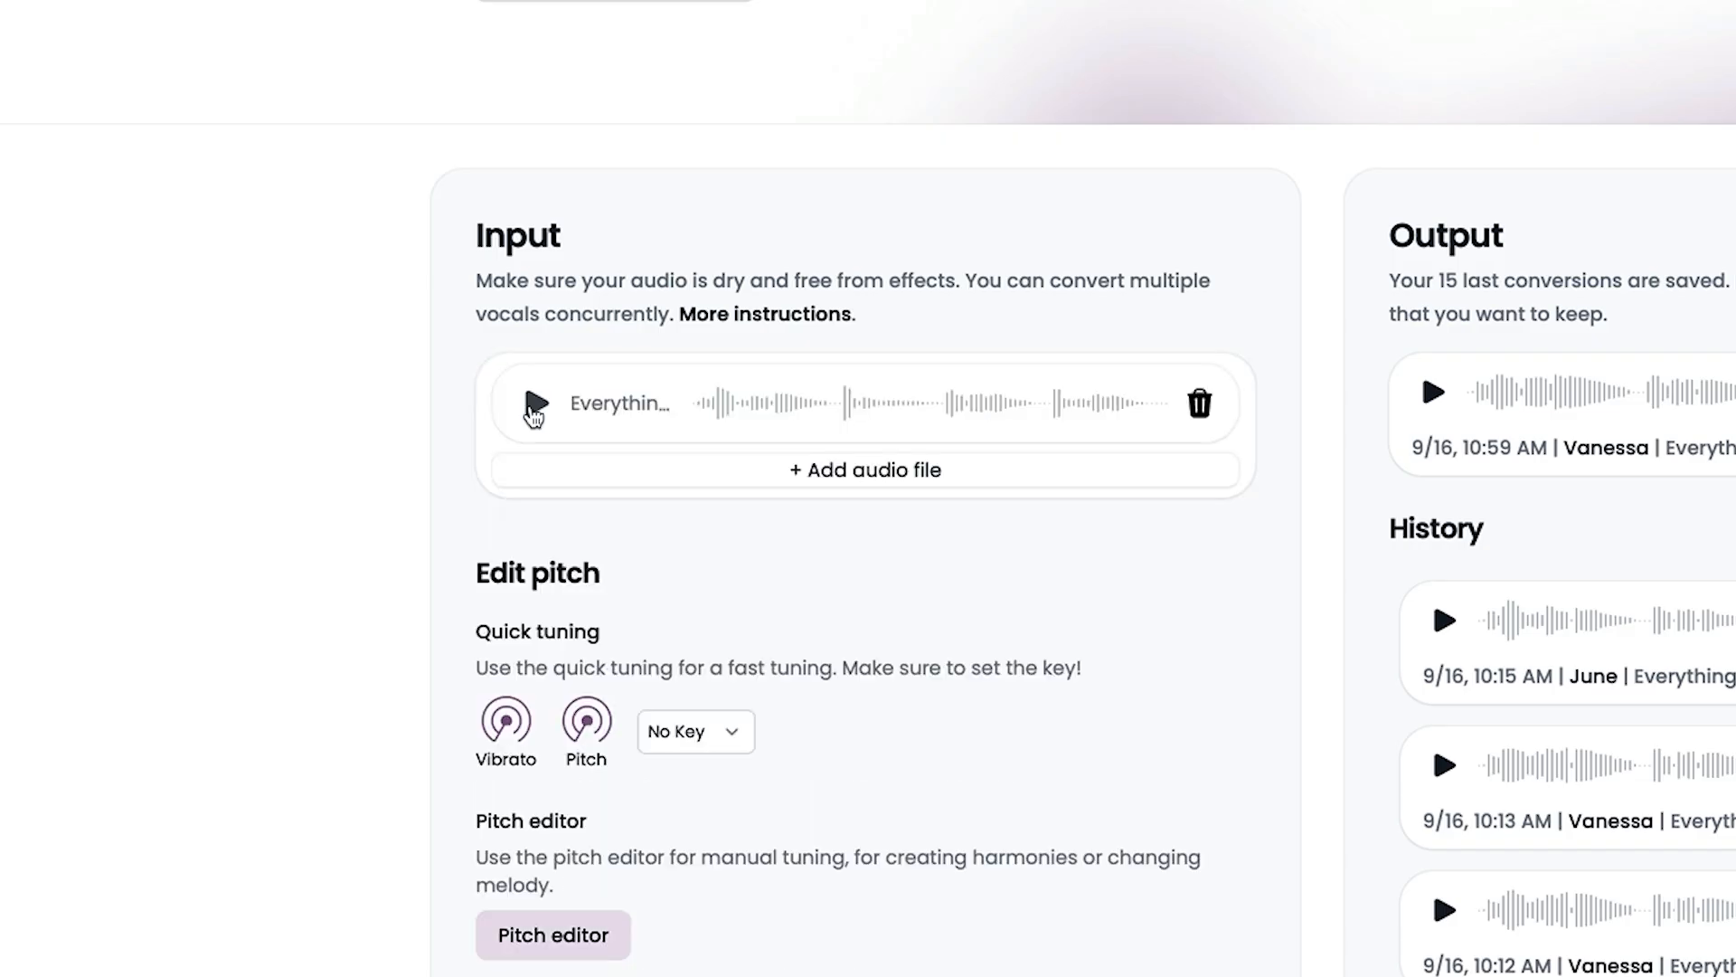
pyautogui.click(538, 405)
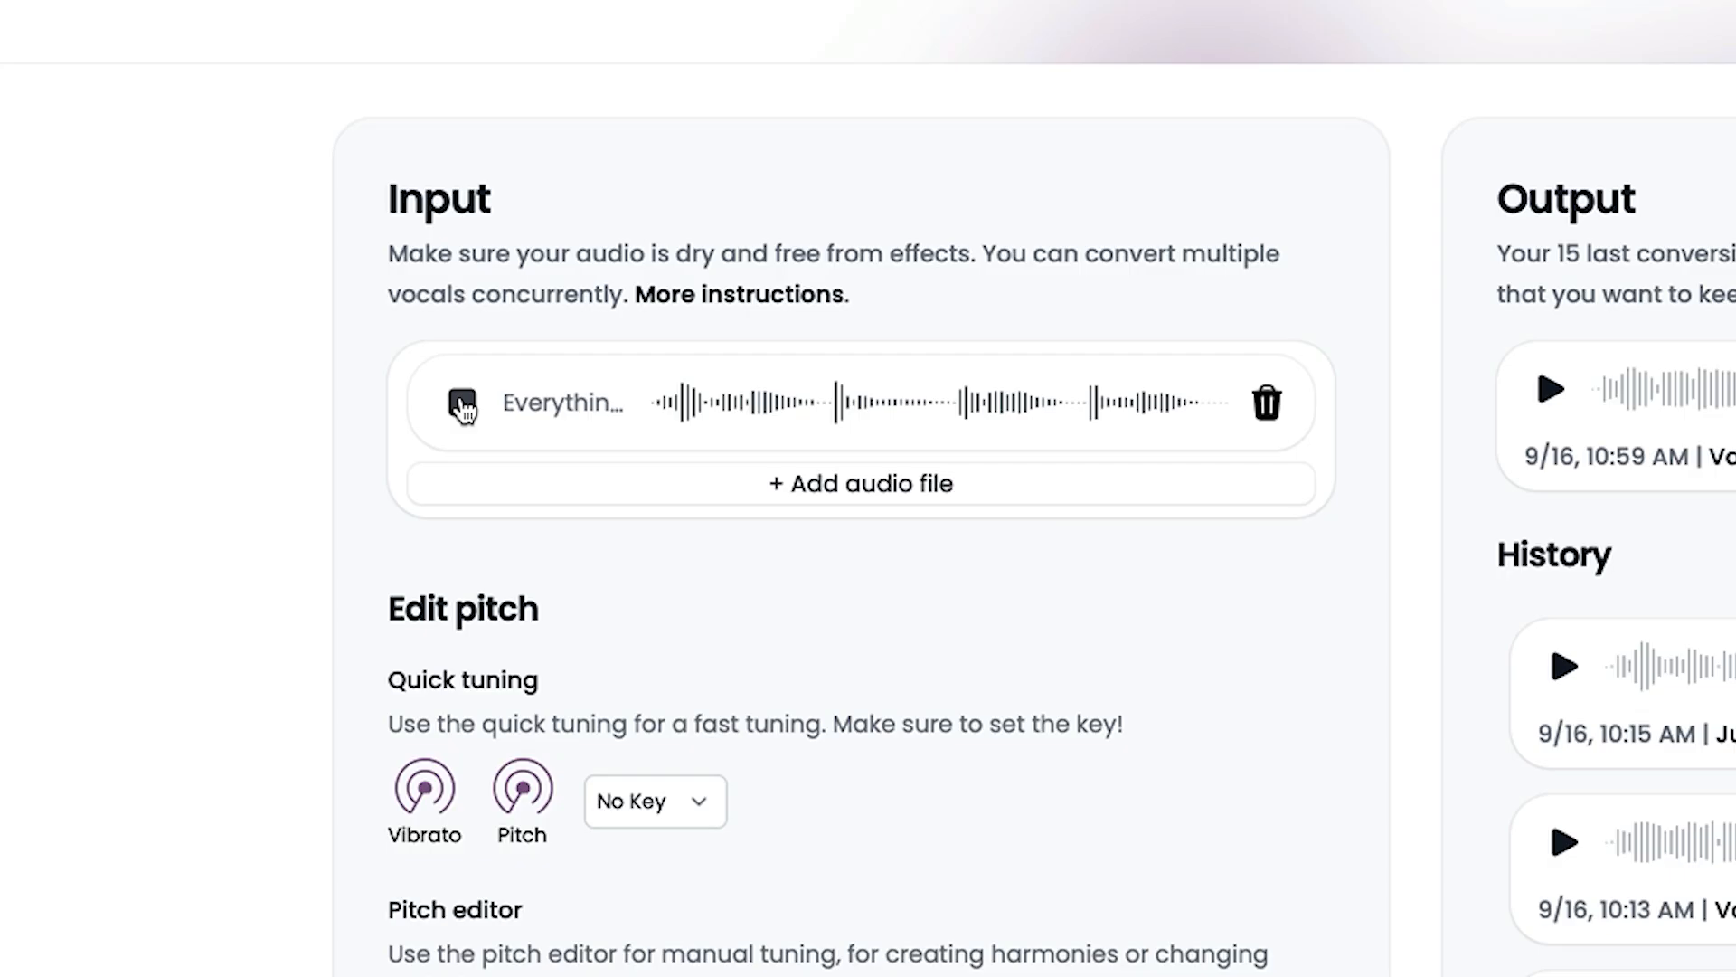
pyautogui.click(462, 404)
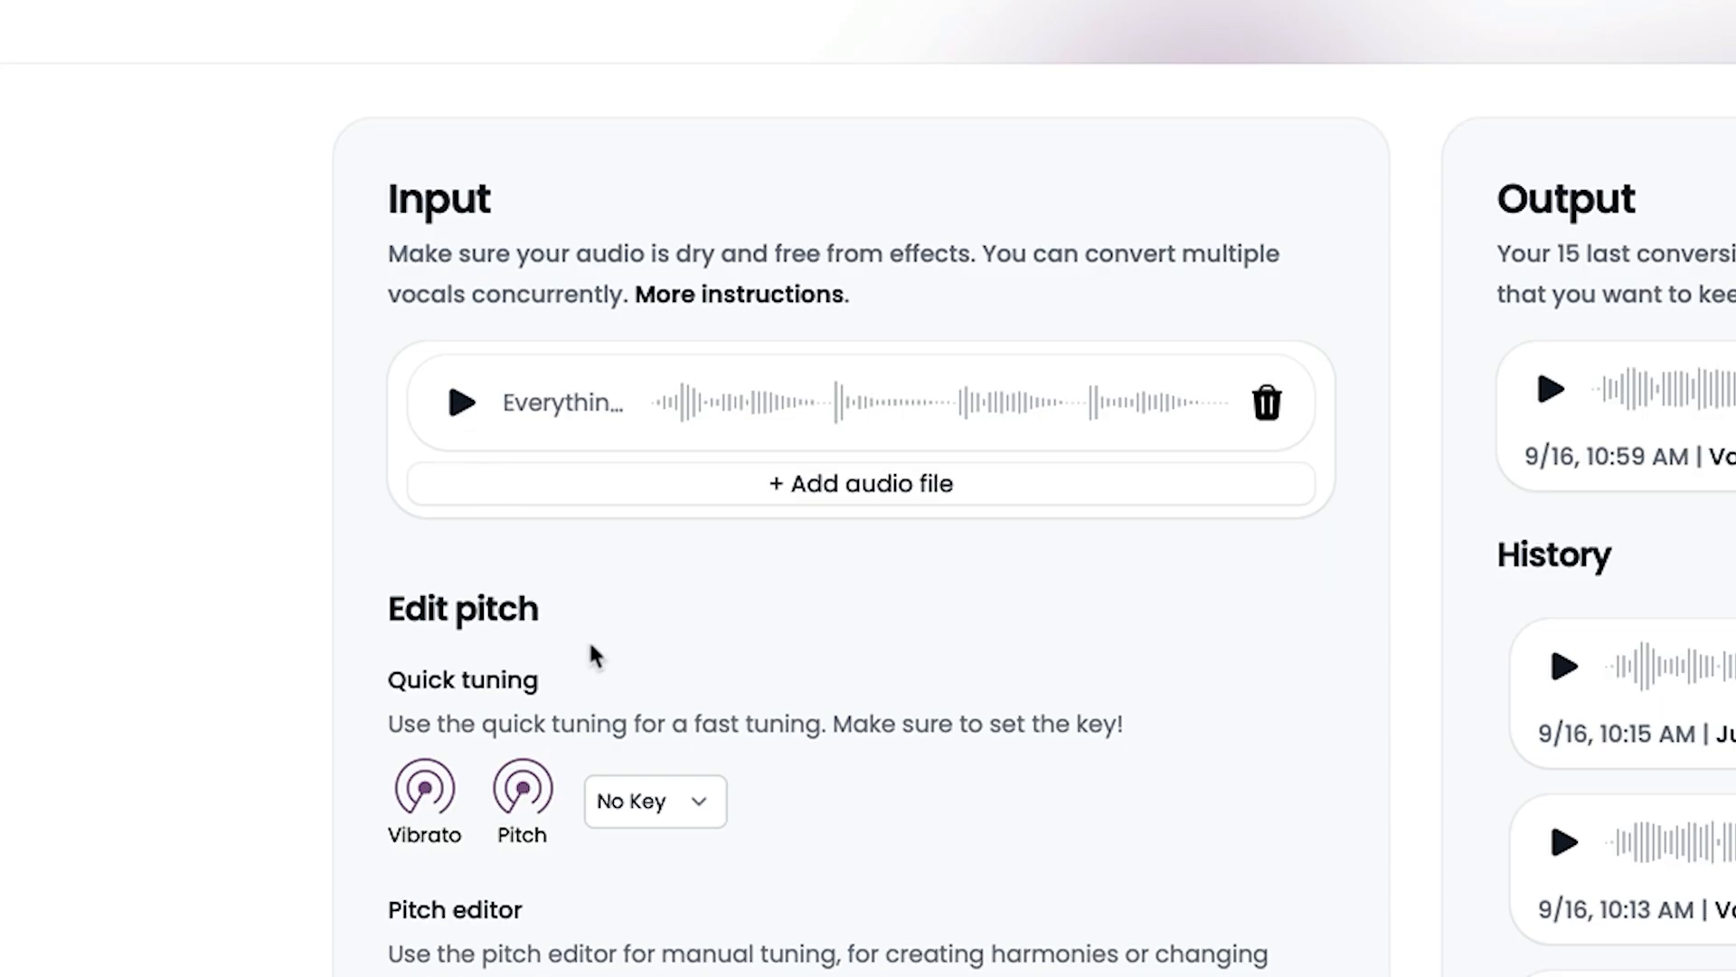
# Set the quick tuning key to D Maj for the input vocal.
pyautogui.scroll(-3, 337, 465)
pyautogui.scroll(-2, 568, 445)
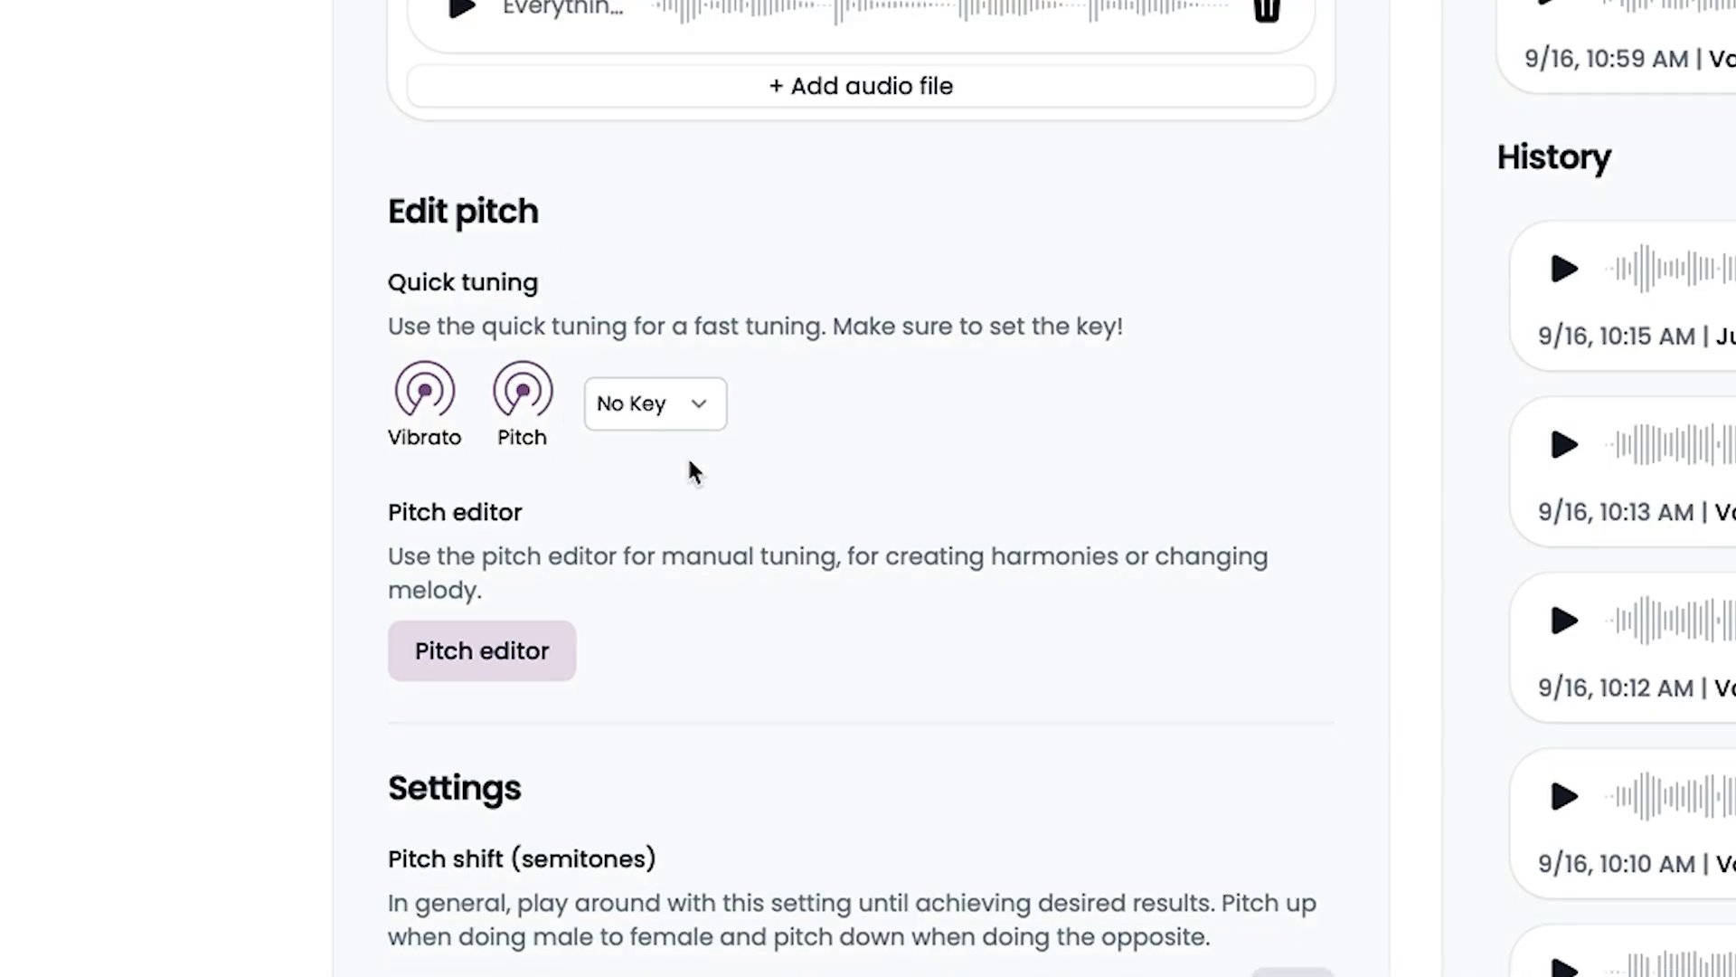
pyautogui.click(694, 421)
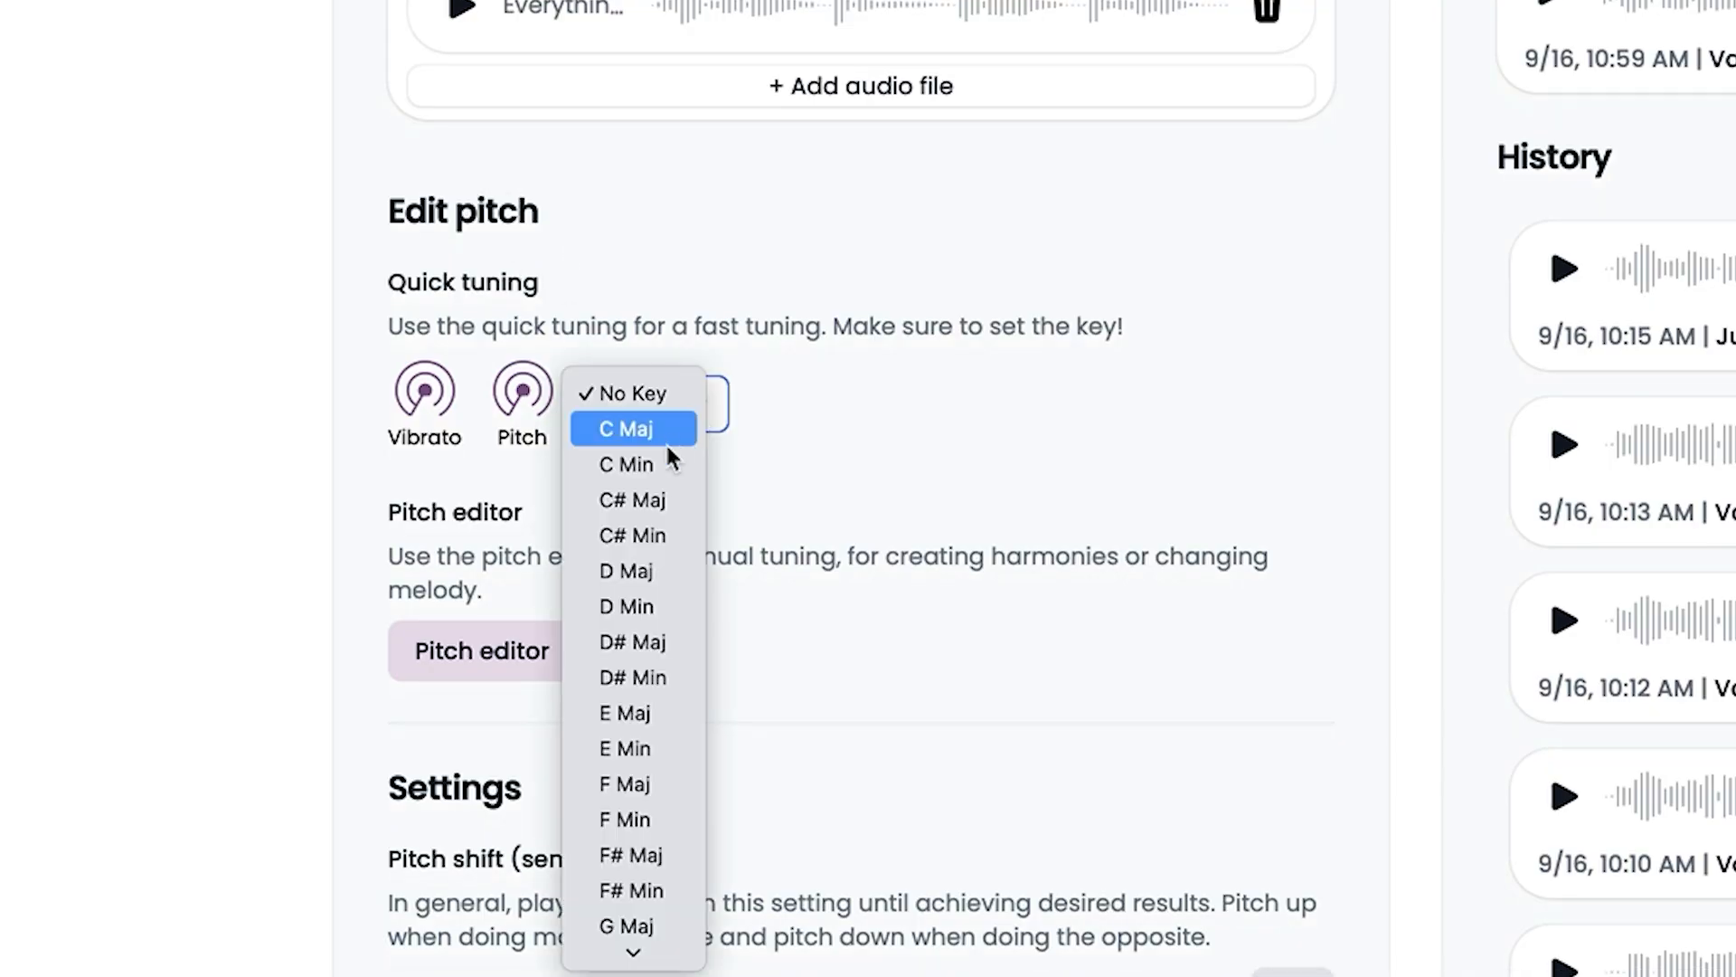
pyautogui.click(658, 571)
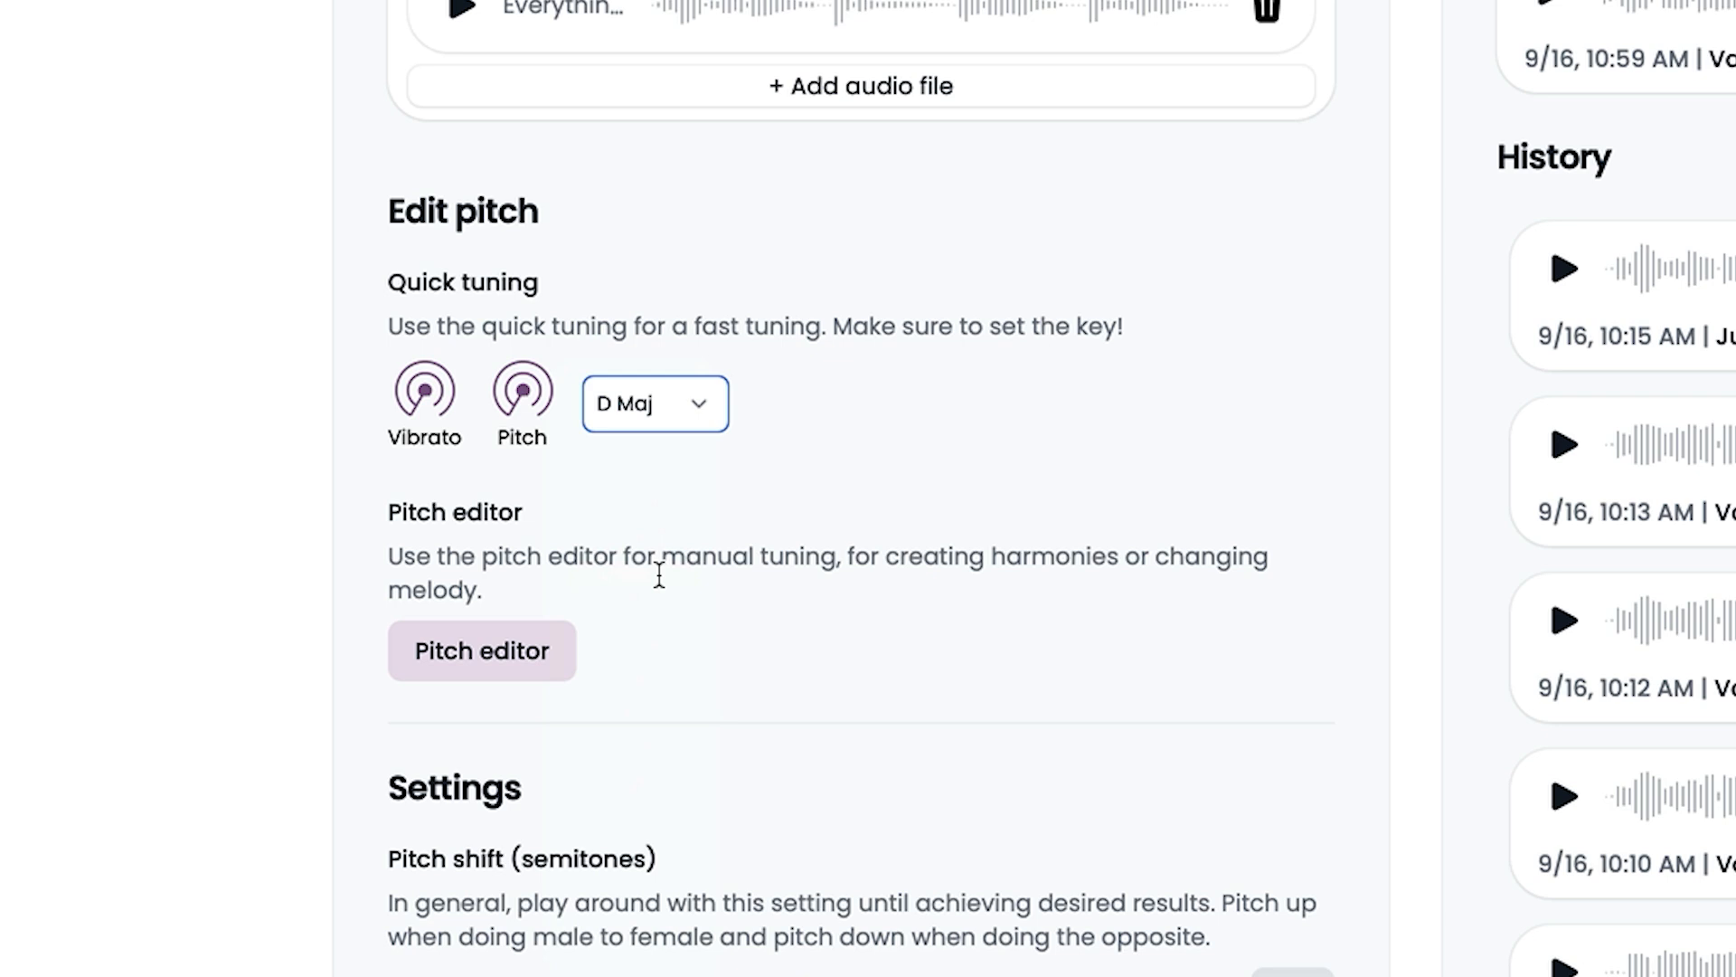
# Try raising the Vibrato and Pitch quick tuning amounts and return both to zero.
pyautogui.click(520, 432)
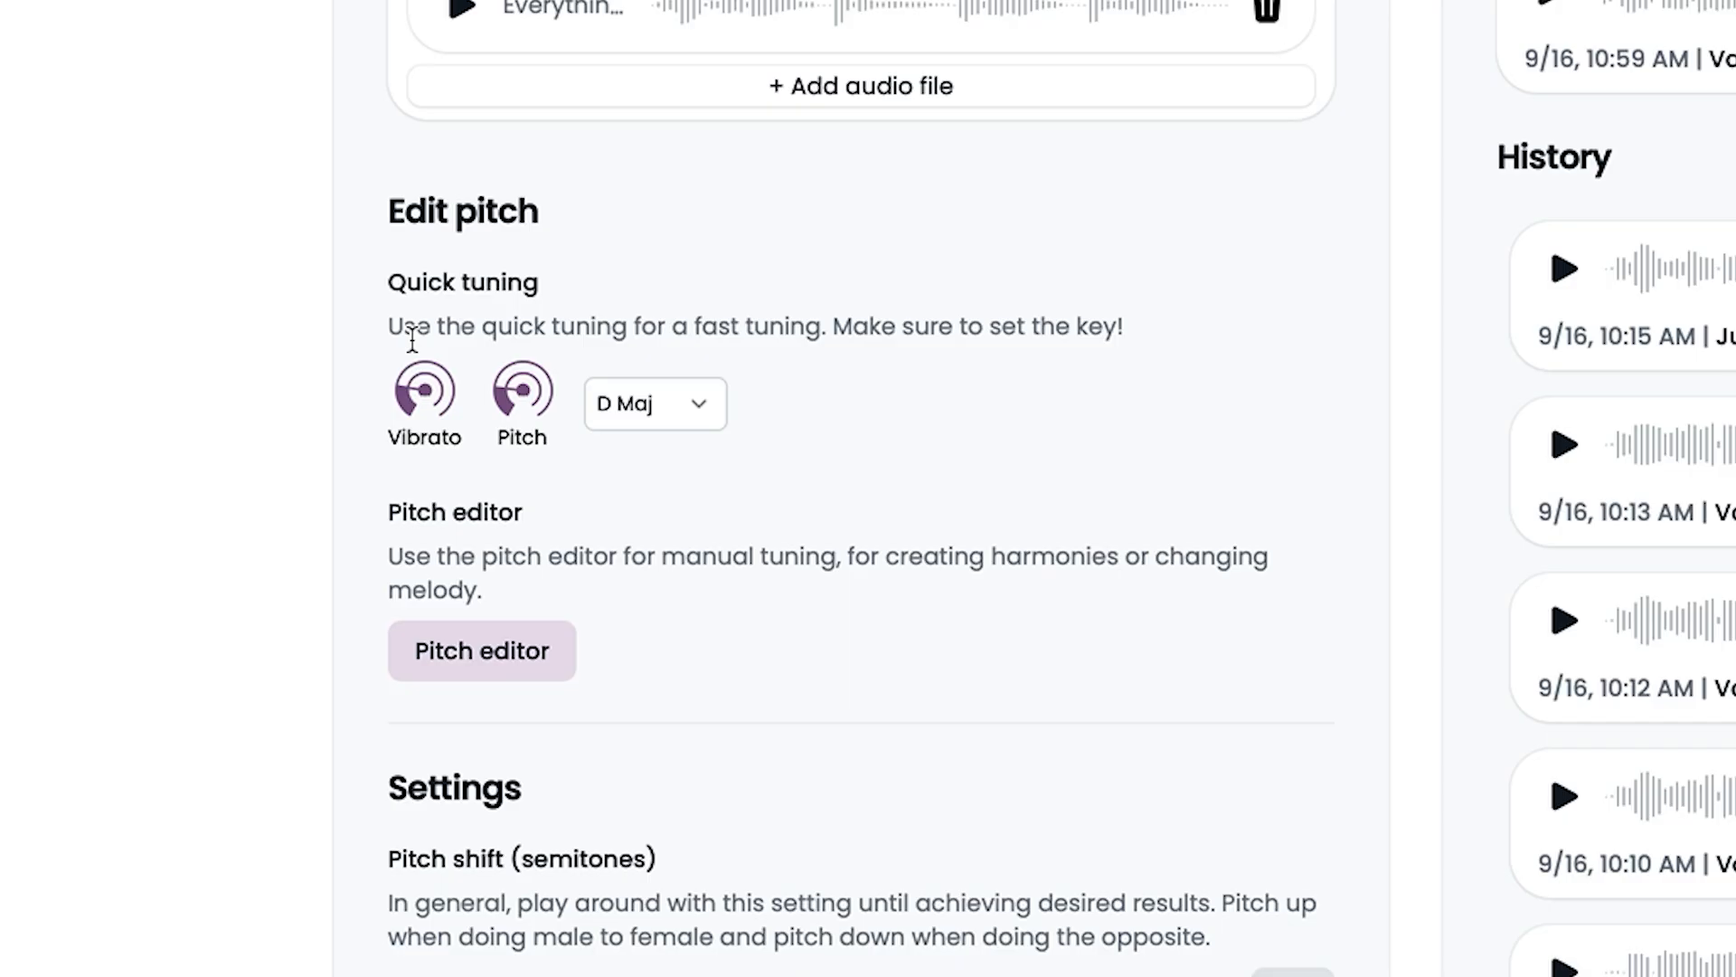
pyautogui.moveTo(413, 340); pyautogui.dragTo(414, 466)
pyautogui.moveTo(417, 394); pyautogui.dragTo(442, 497)
pyautogui.moveTo(503, 392); pyautogui.dragTo(544, 499)
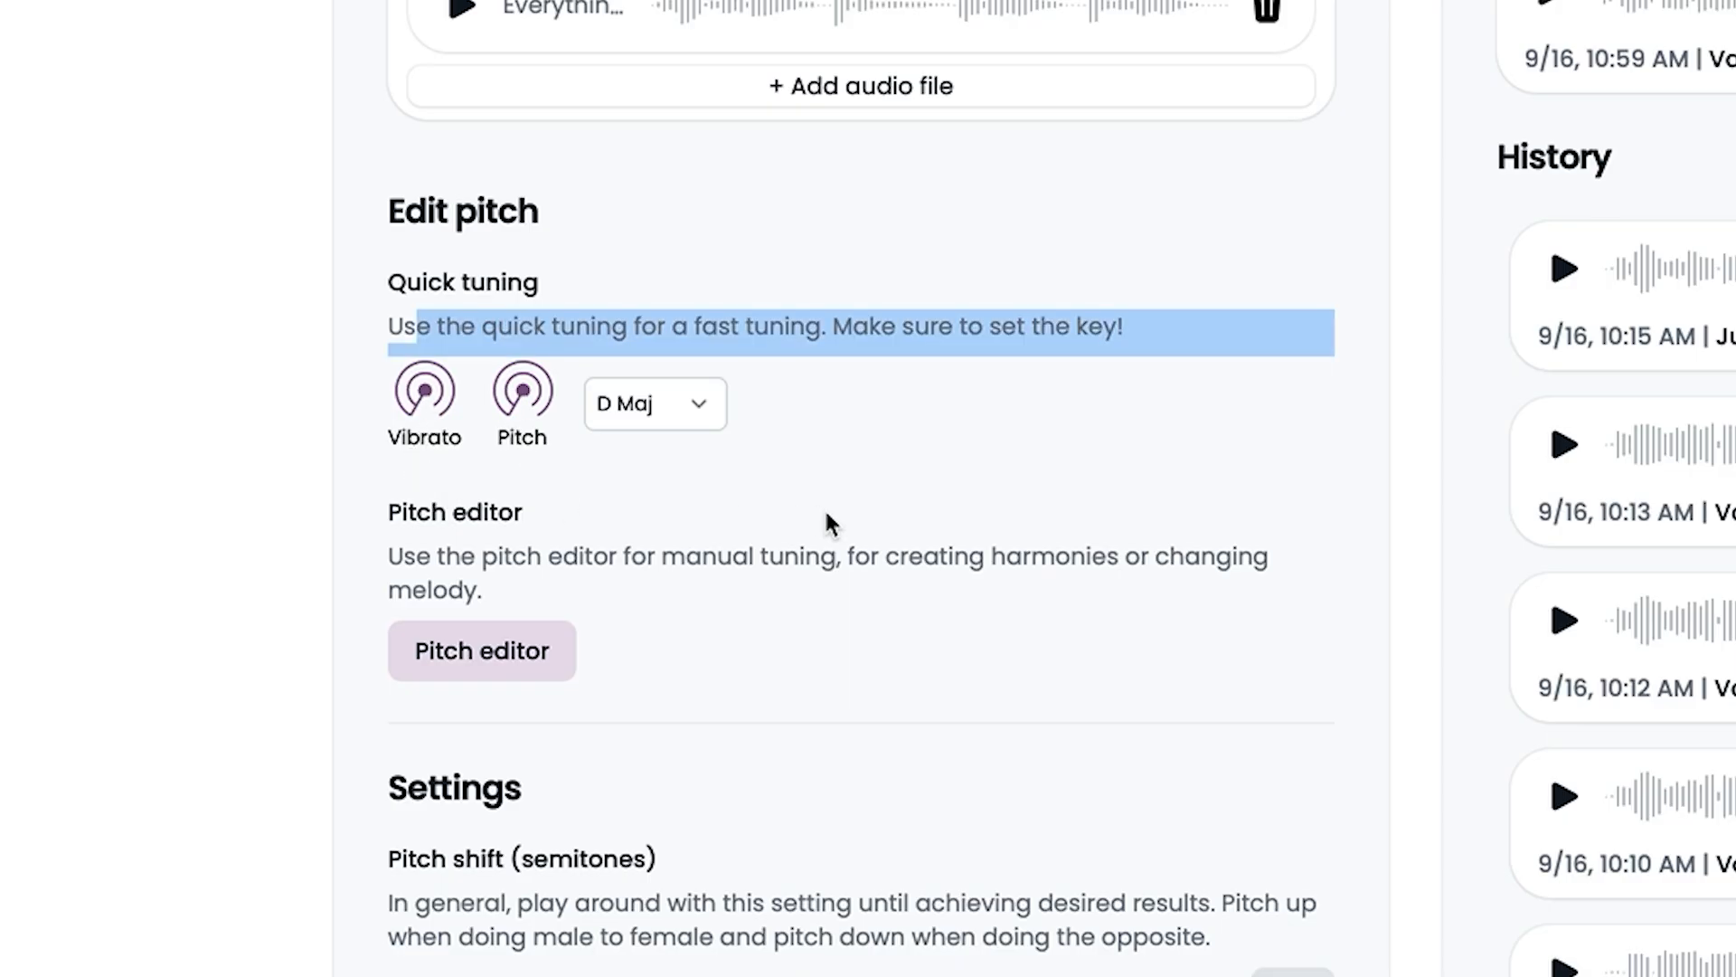
# Open the pitch editor for a look, and try a pitch shift of -12 semitones before resetting it to 0.
pyautogui.click(519, 669)
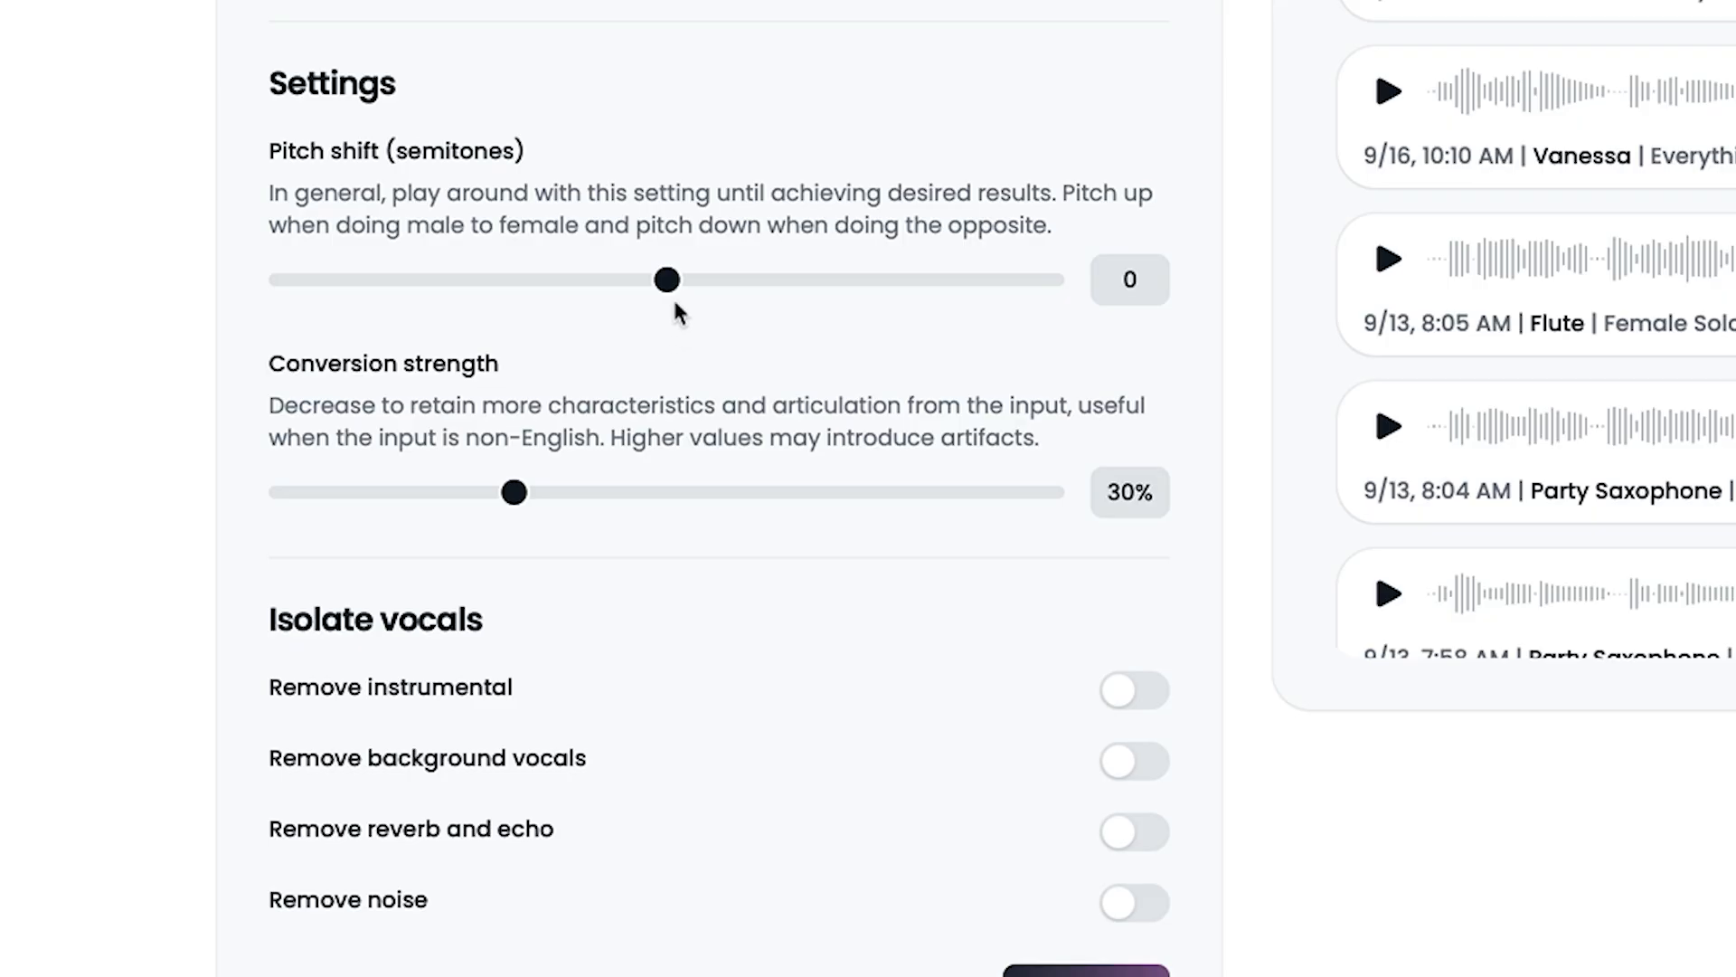
pyautogui.moveTo(667, 290); pyautogui.dragTo(471, 296)
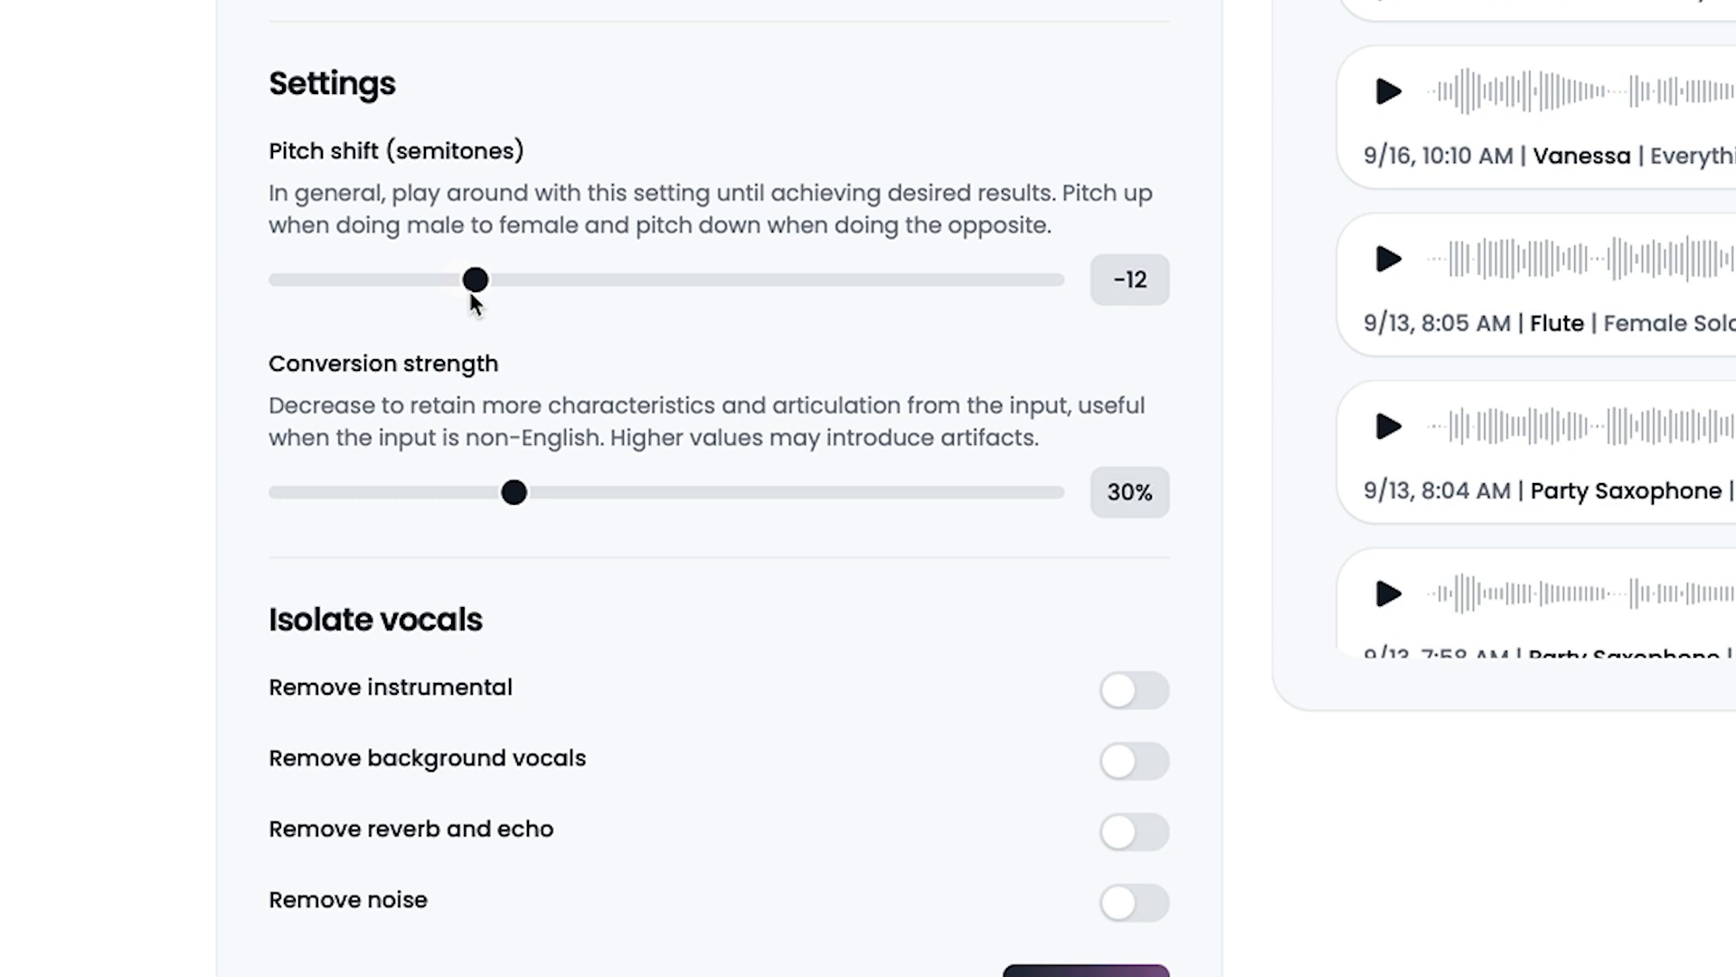
pyautogui.moveTo(474, 294); pyautogui.dragTo(670, 298)
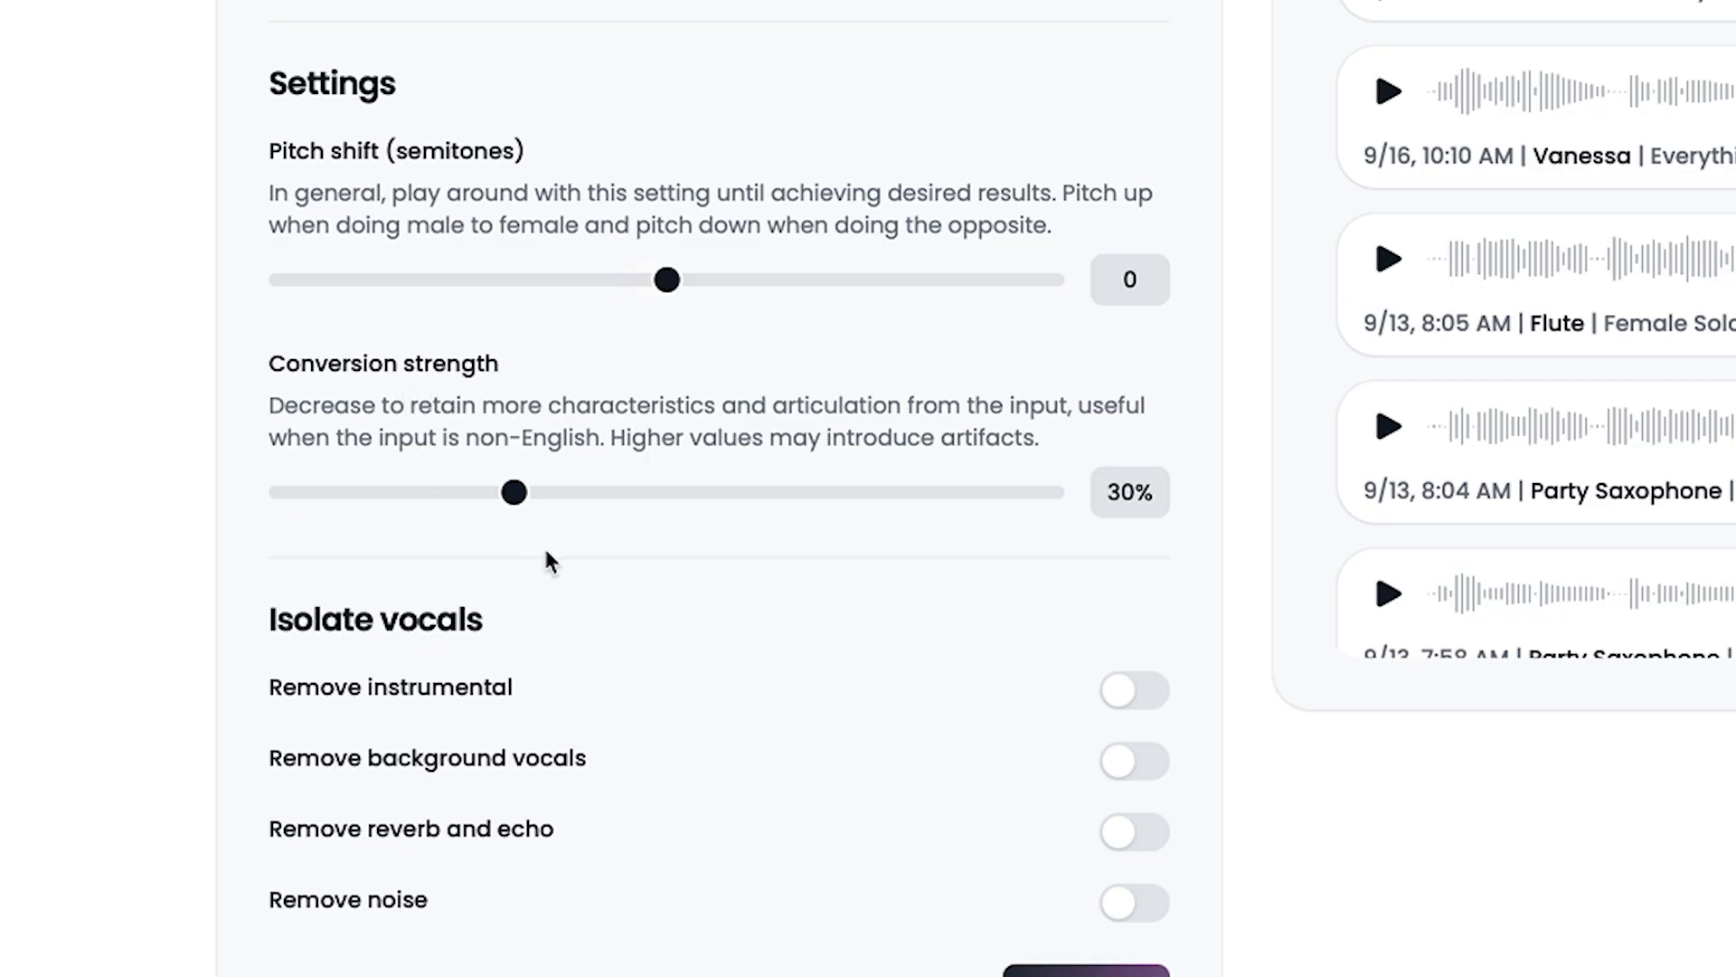
# Set the conversion strength to 80%, trying 30% in between, and view the Isolate vocals options.
pyautogui.moveTo(514, 495); pyautogui.dragTo(910, 511)
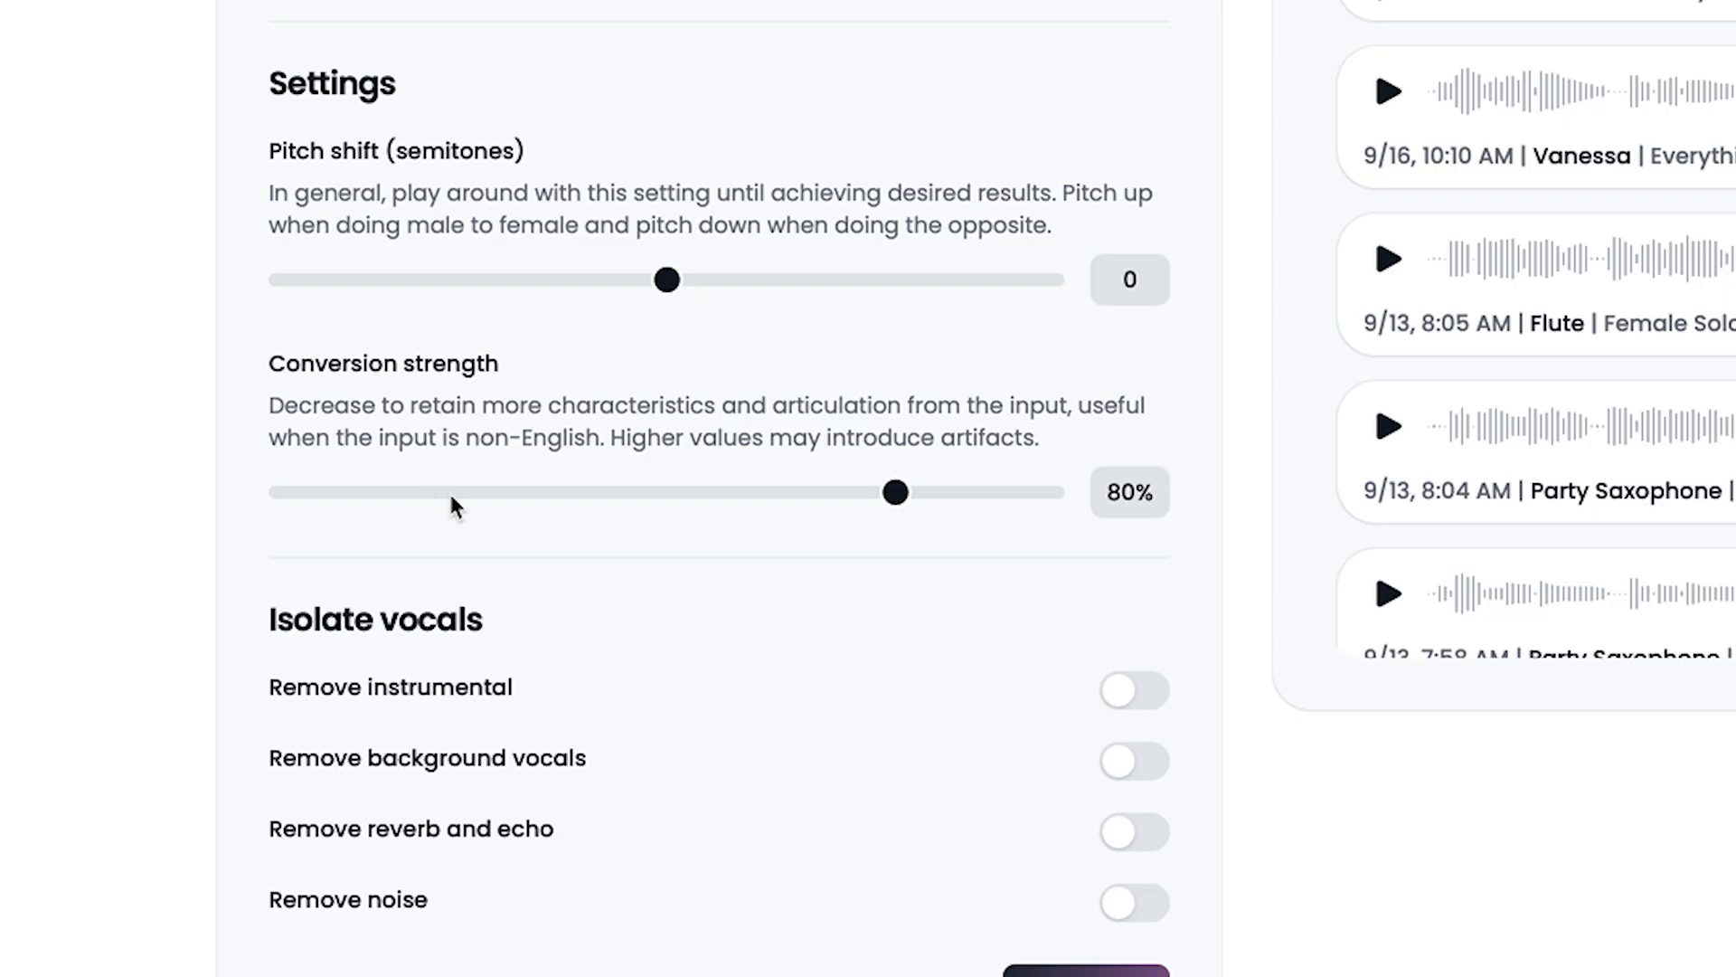
pyautogui.moveTo(891, 488); pyautogui.dragTo(482, 486)
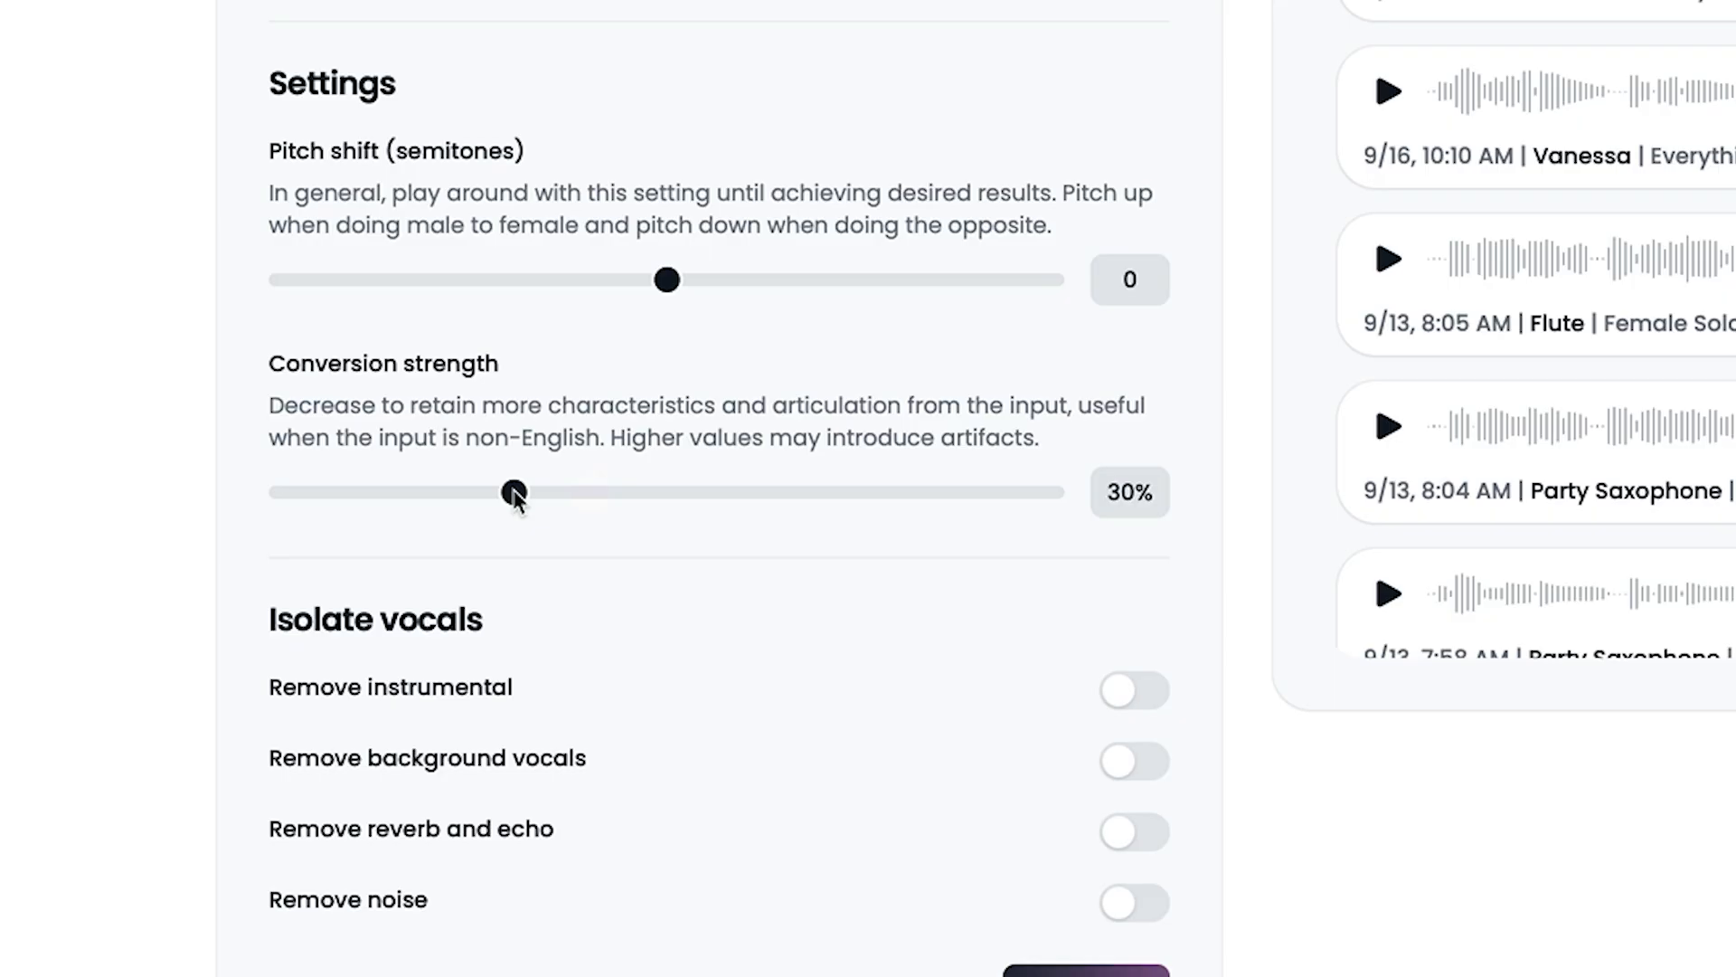
pyautogui.moveTo(515, 497); pyautogui.dragTo(895, 508)
pyautogui.scroll(-3, 853, 682)
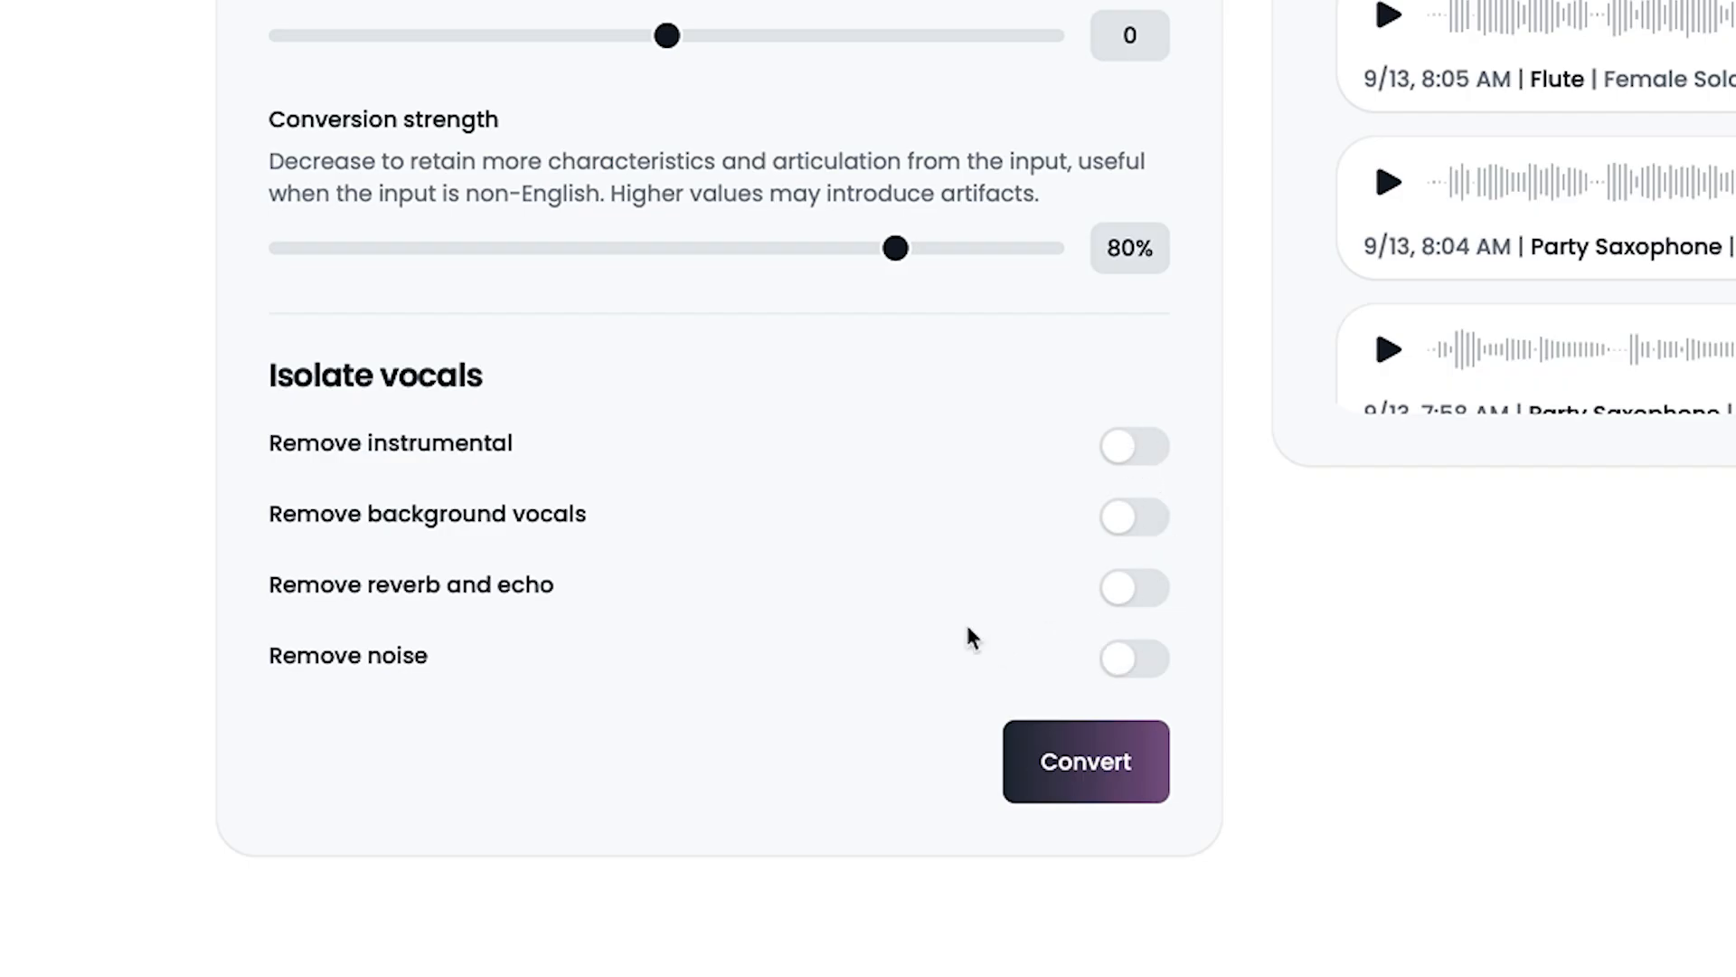
# Listen to the start of the uploaded input vocal again and stop playback.
pyautogui.scroll(15, 866, 613)
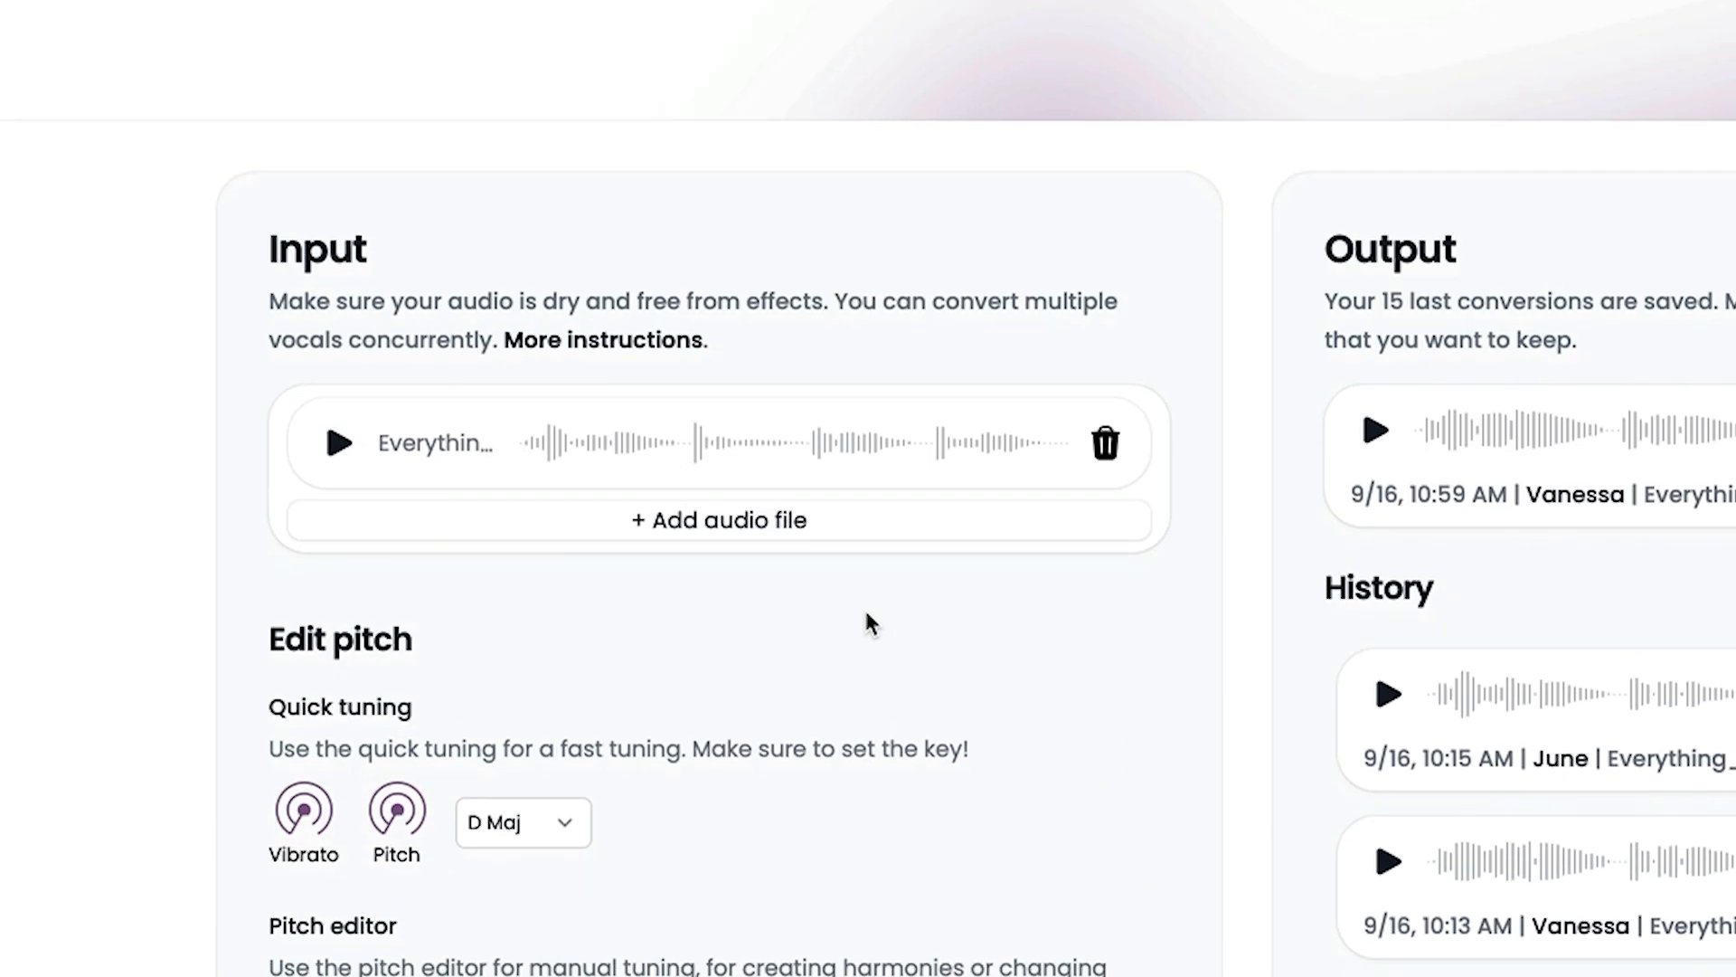
pyautogui.click(340, 441)
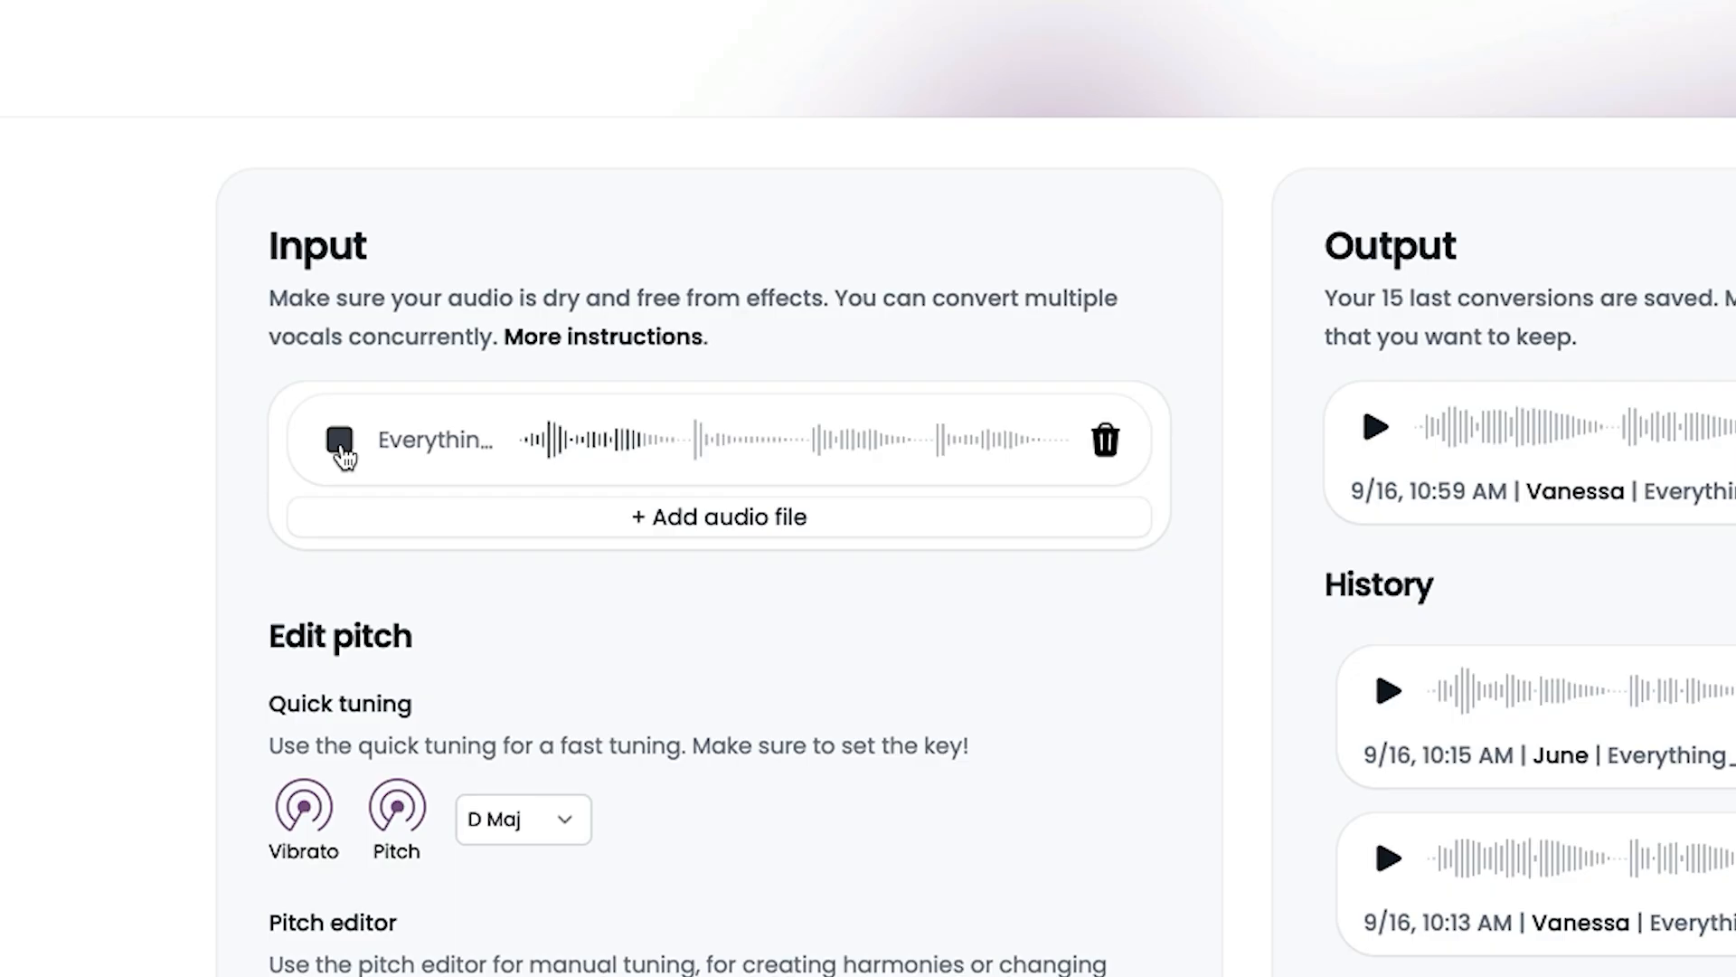
pyautogui.click(340, 443)
# Start switching the voice and filter the royalty-free voices by the Pop and Airy tags.
pyautogui.scroll(3, 456, 135)
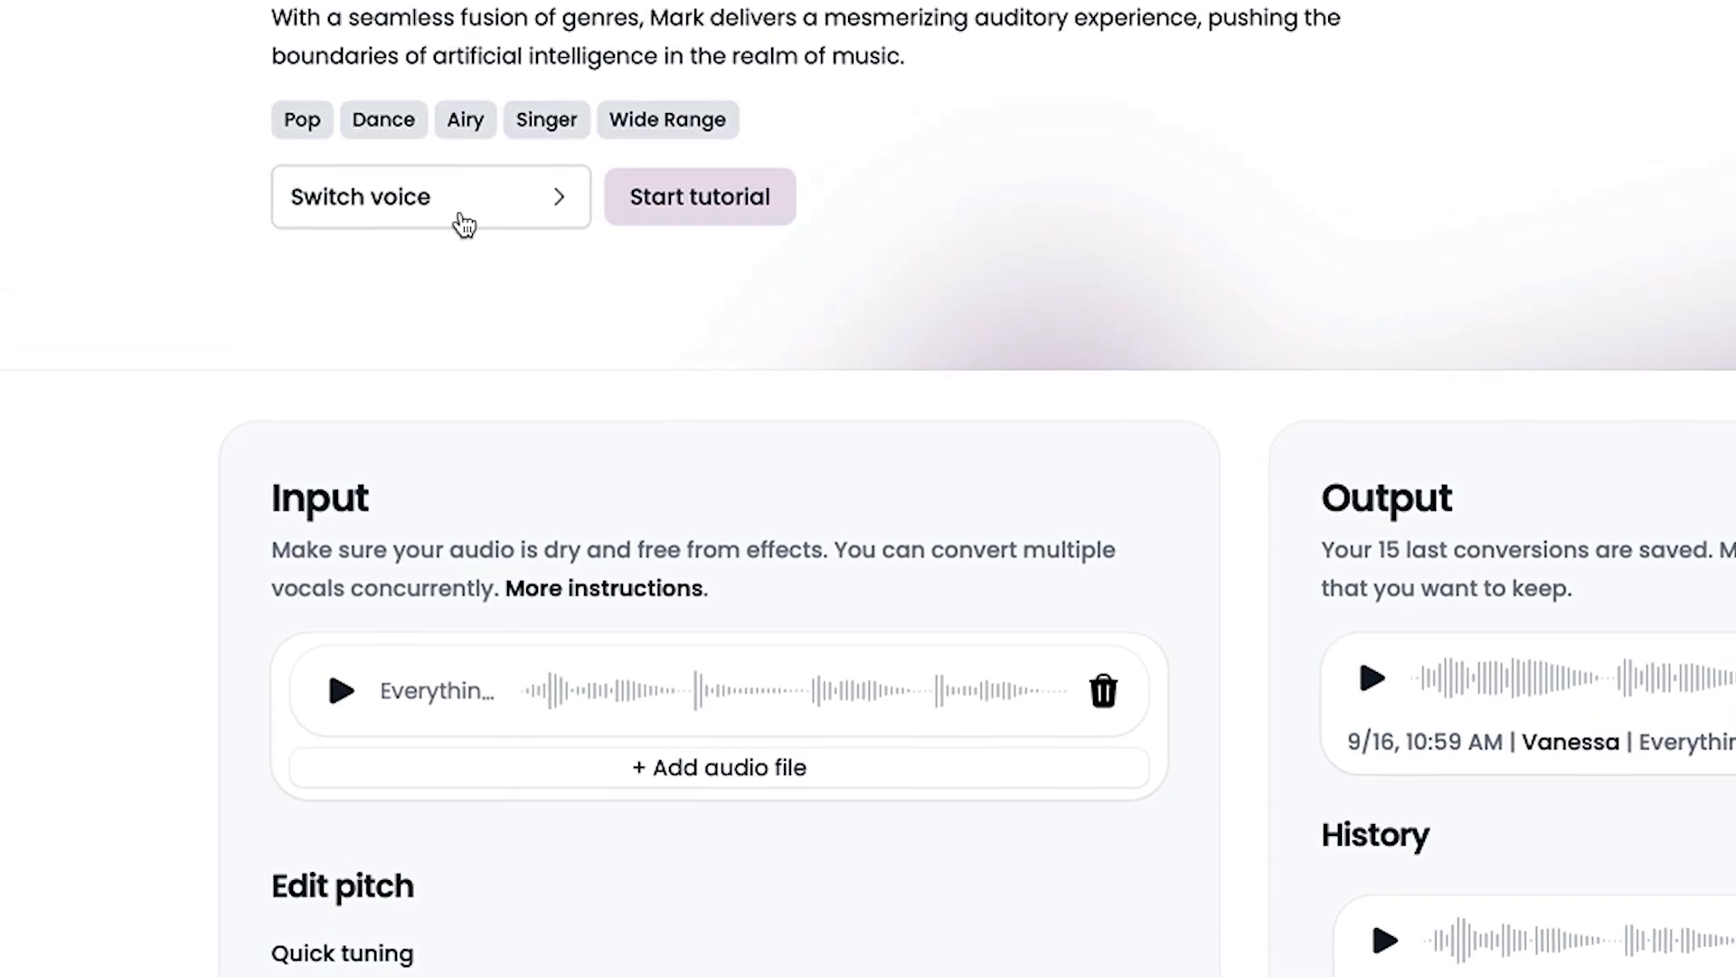
pyautogui.click(463, 219)
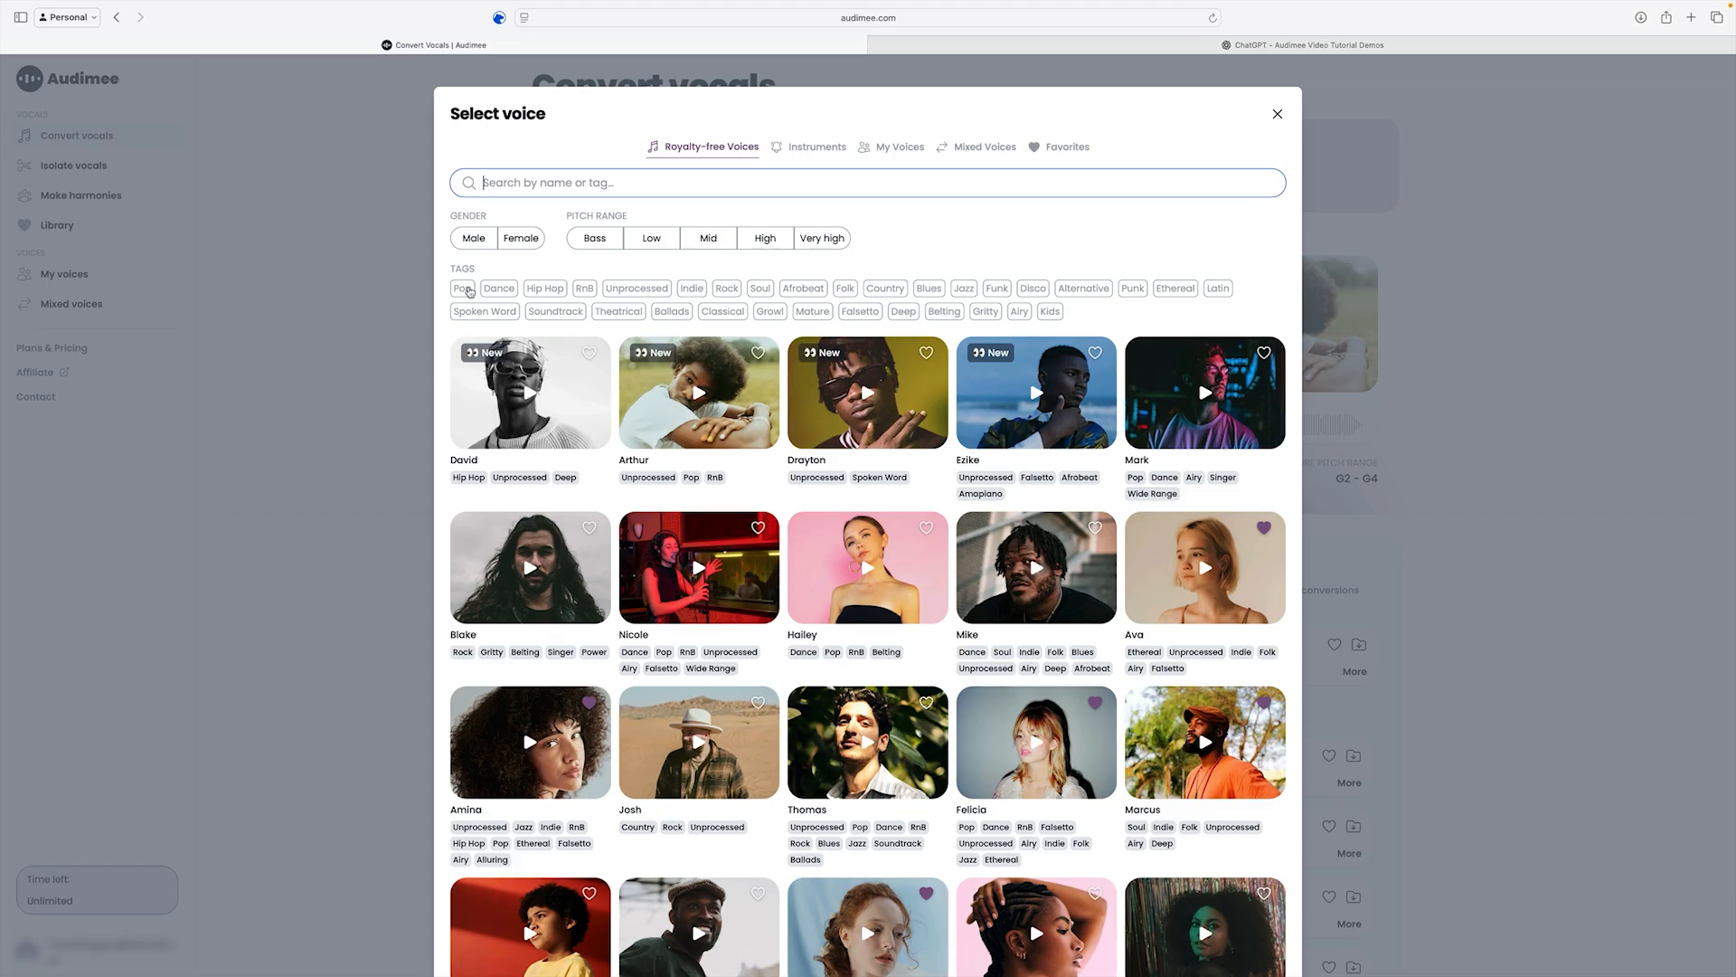
pyautogui.click(466, 289)
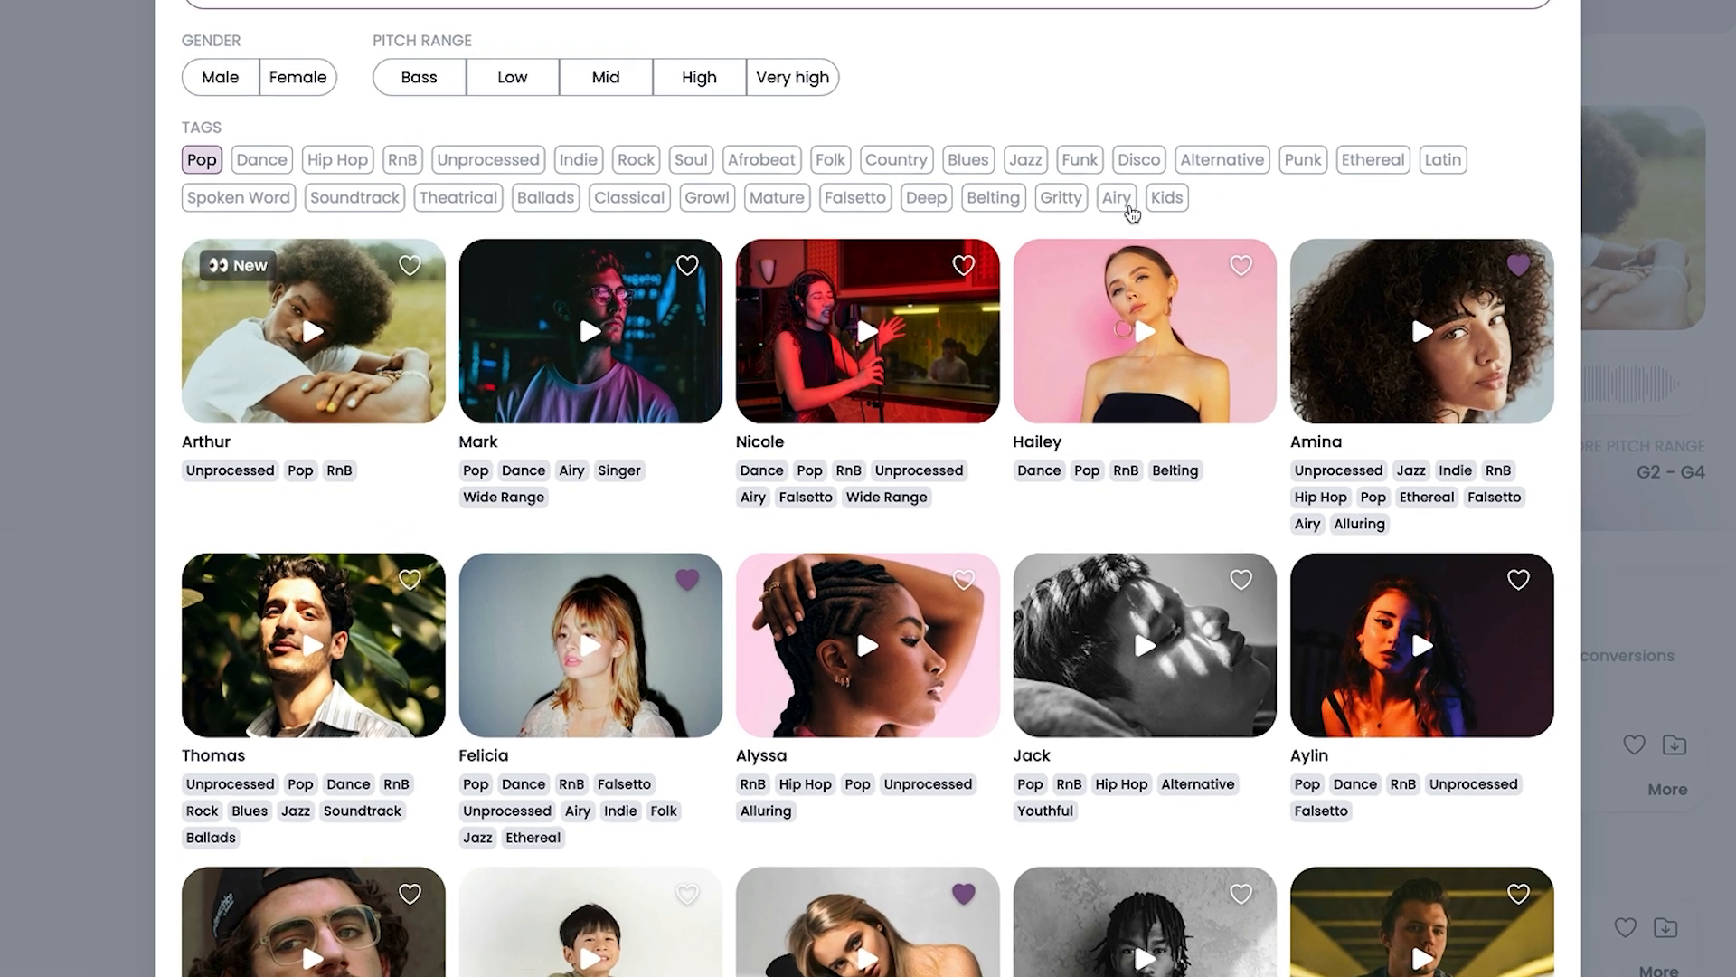
pyautogui.click(1118, 202)
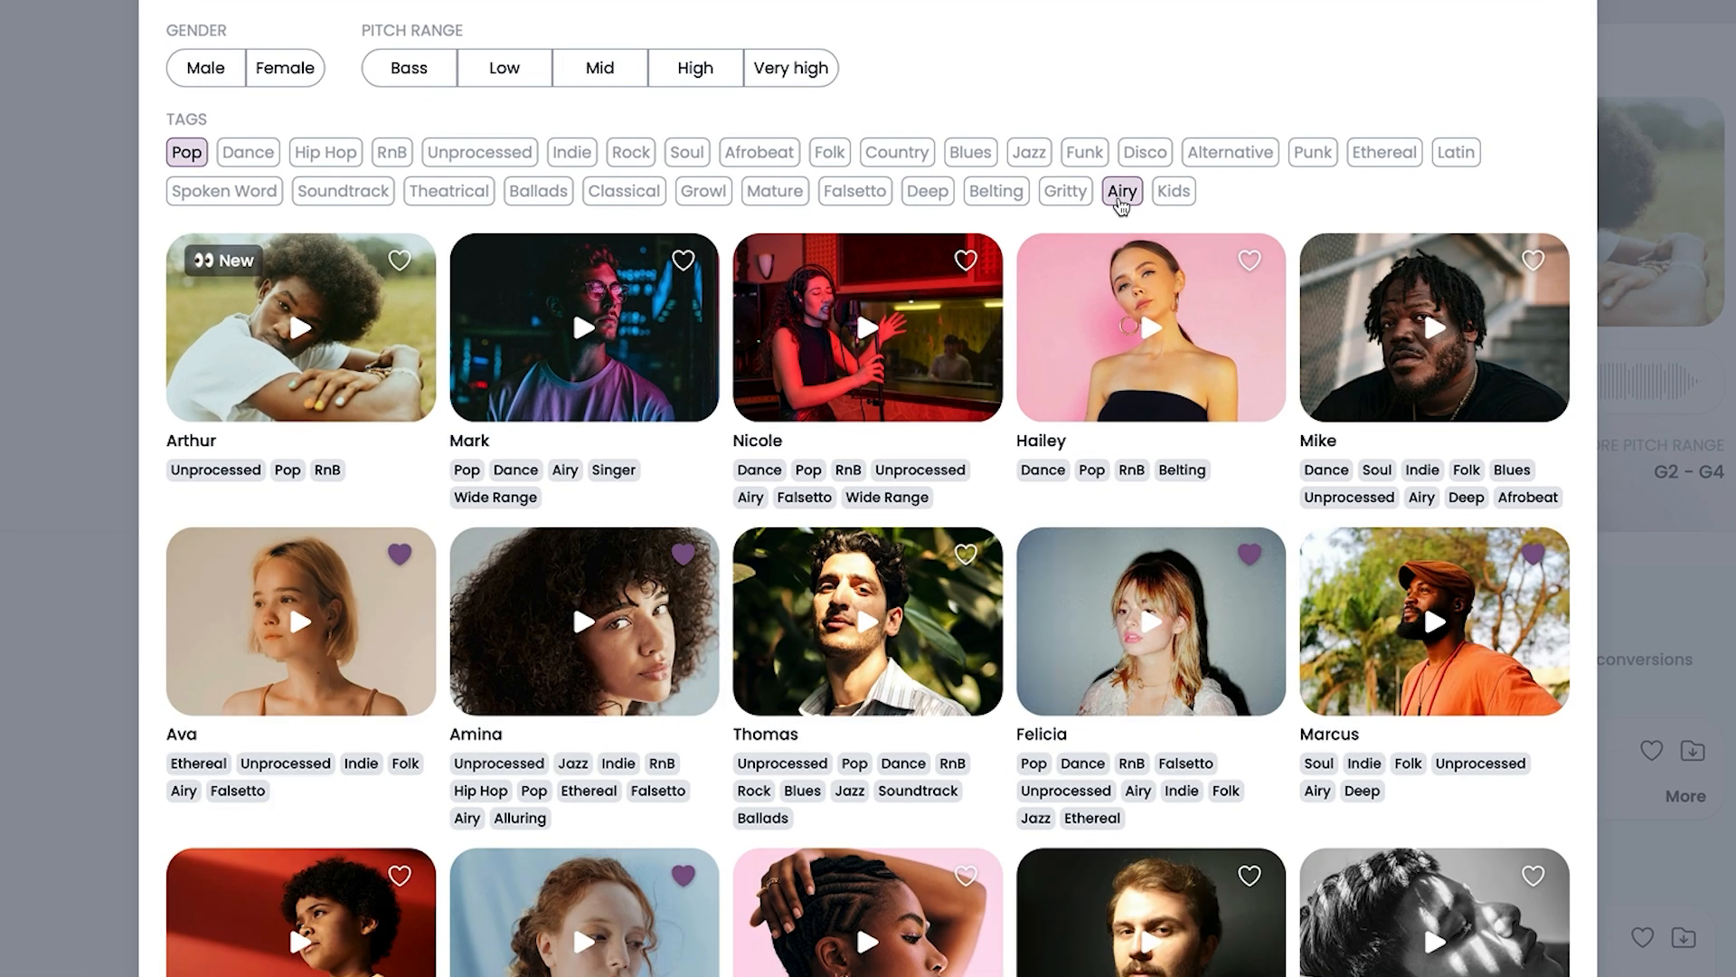
# Preview the Lily, Aylin and Vanessa voices and select Vanessa as the conversion voice.
pyautogui.scroll(-6, 612, 489)
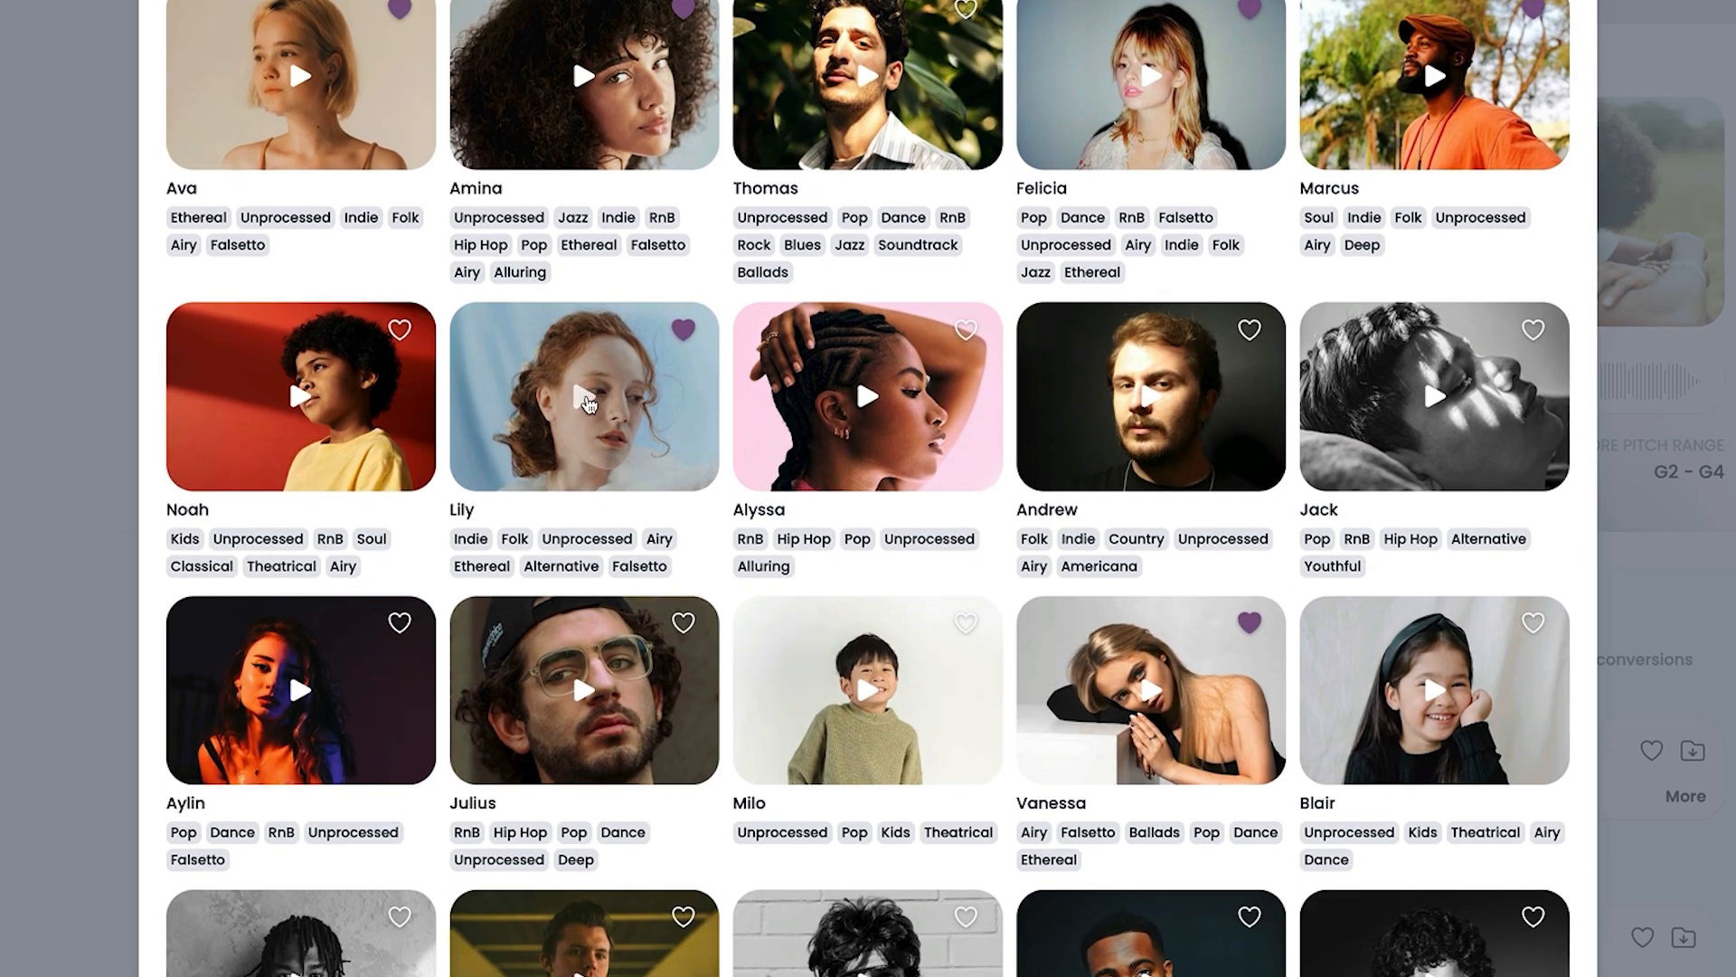
pyautogui.click(586, 401)
pyautogui.scroll(-2, 297, 590)
pyautogui.click(301, 530)
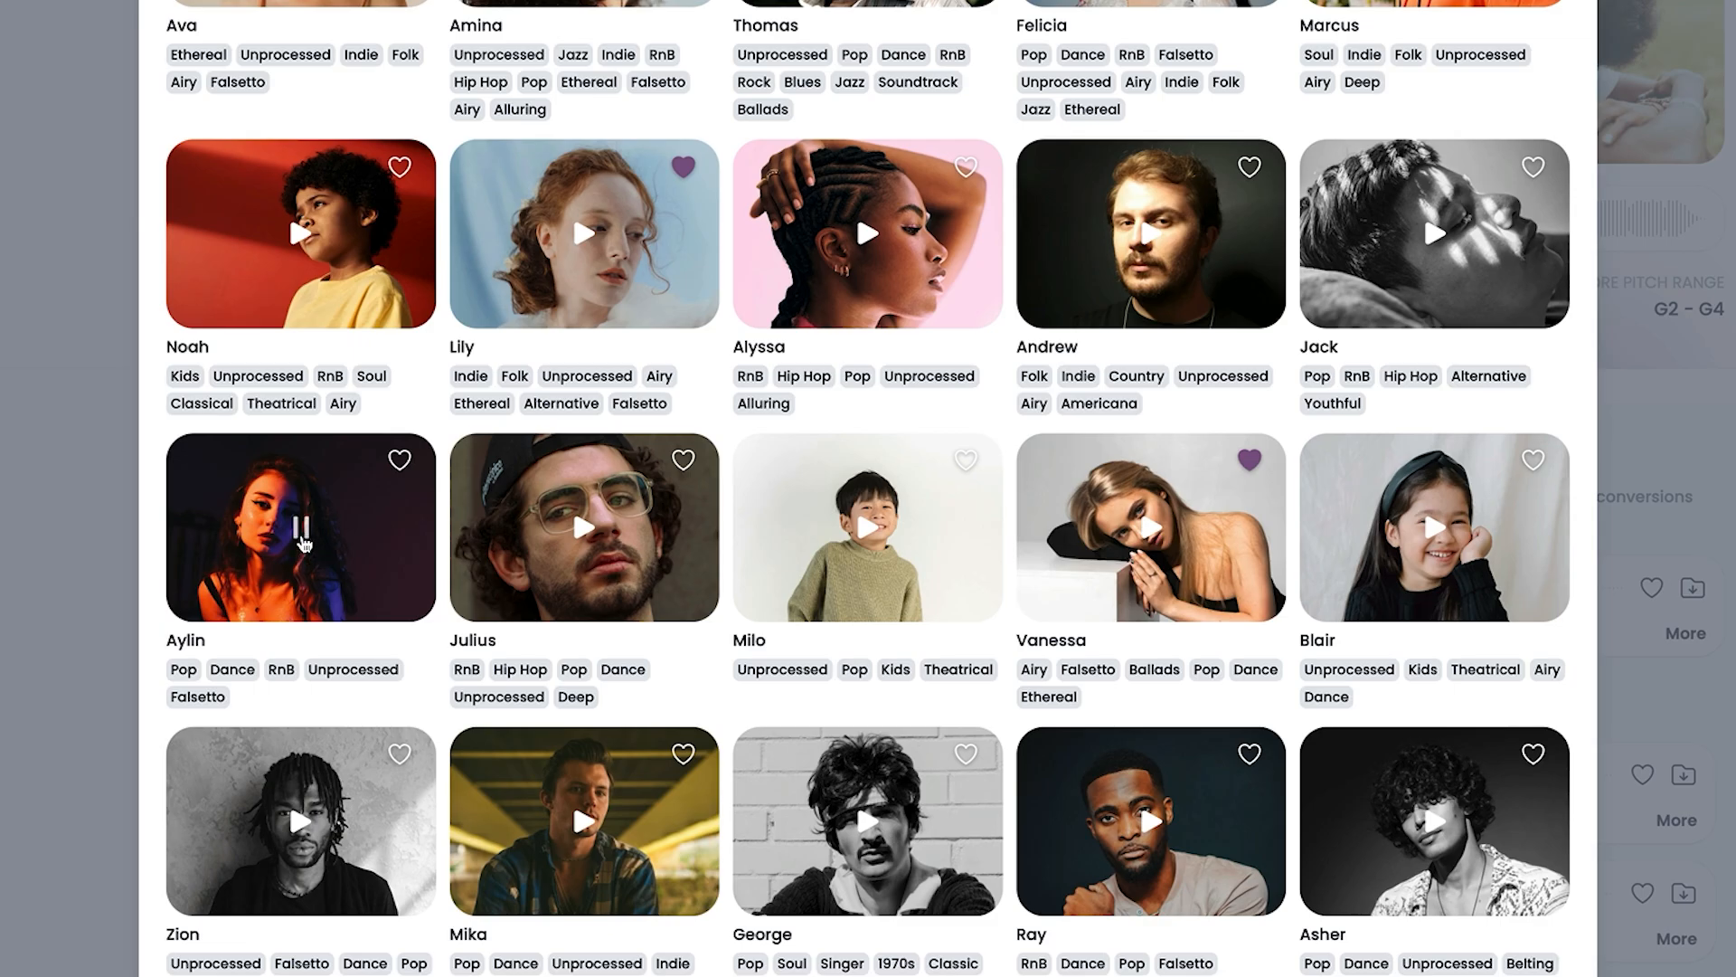
pyautogui.click(302, 537)
pyautogui.click(1156, 539)
pyautogui.click(1155, 539)
pyautogui.click(1226, 577)
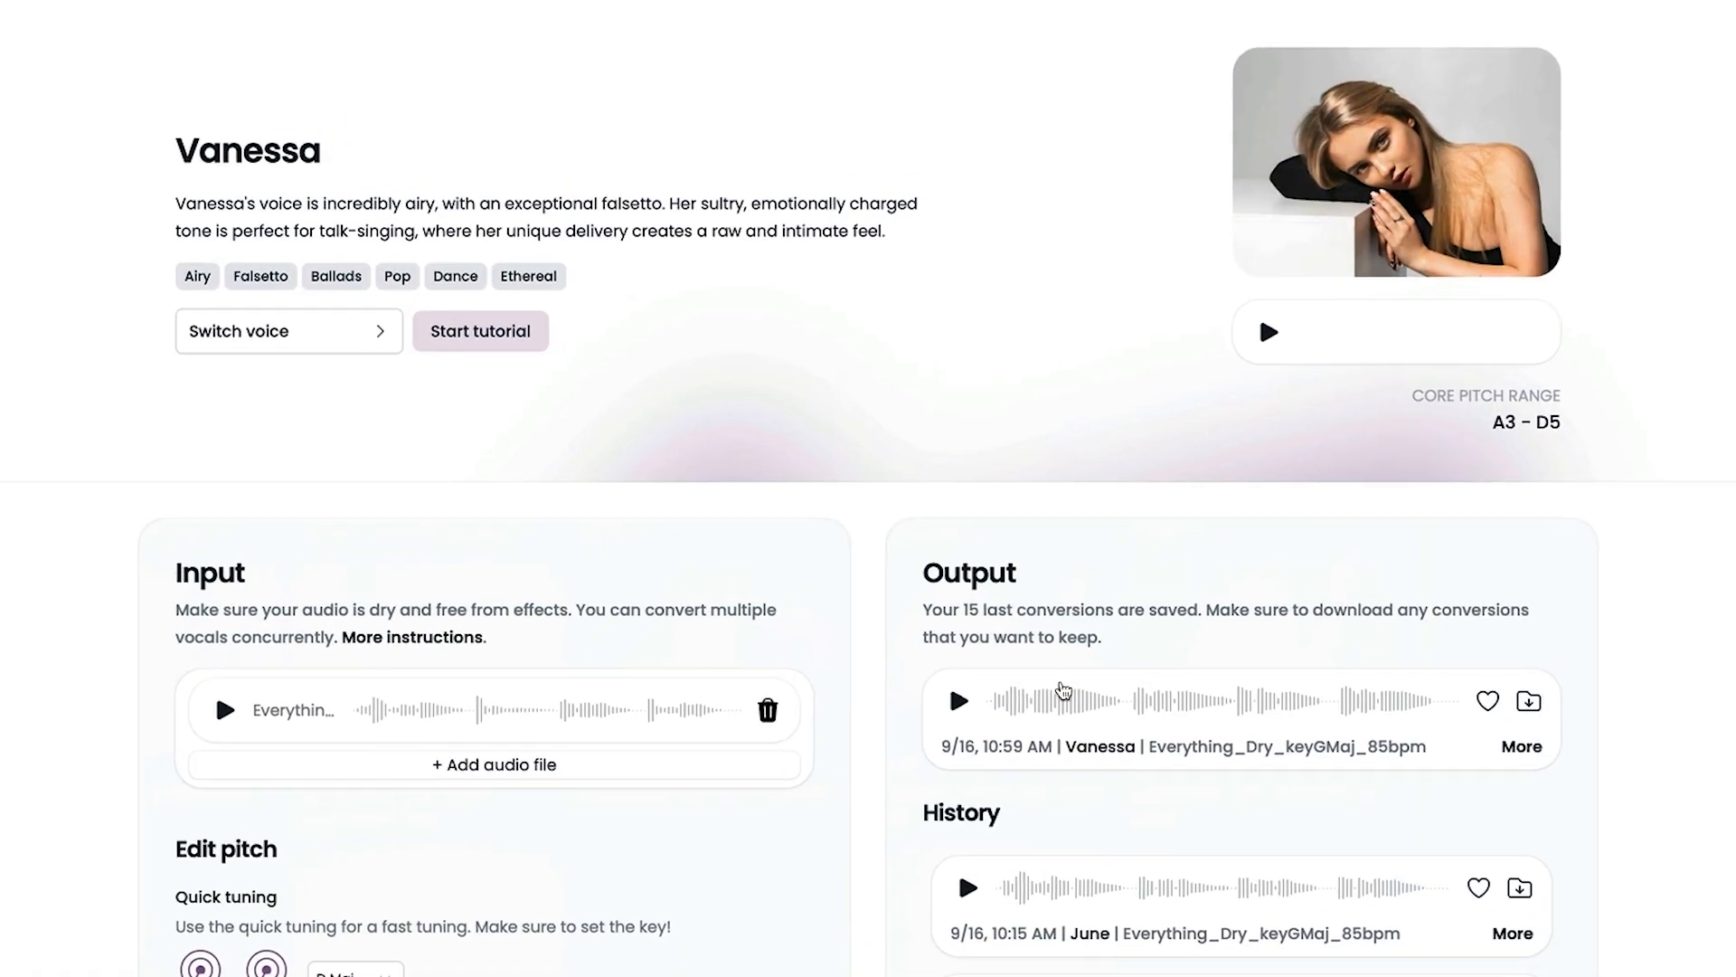
# Convert the input vocal with the Vanessa voice at 0 semitones pitch shift and 80% conversion strength.
pyautogui.scroll(-10, 703, 914)
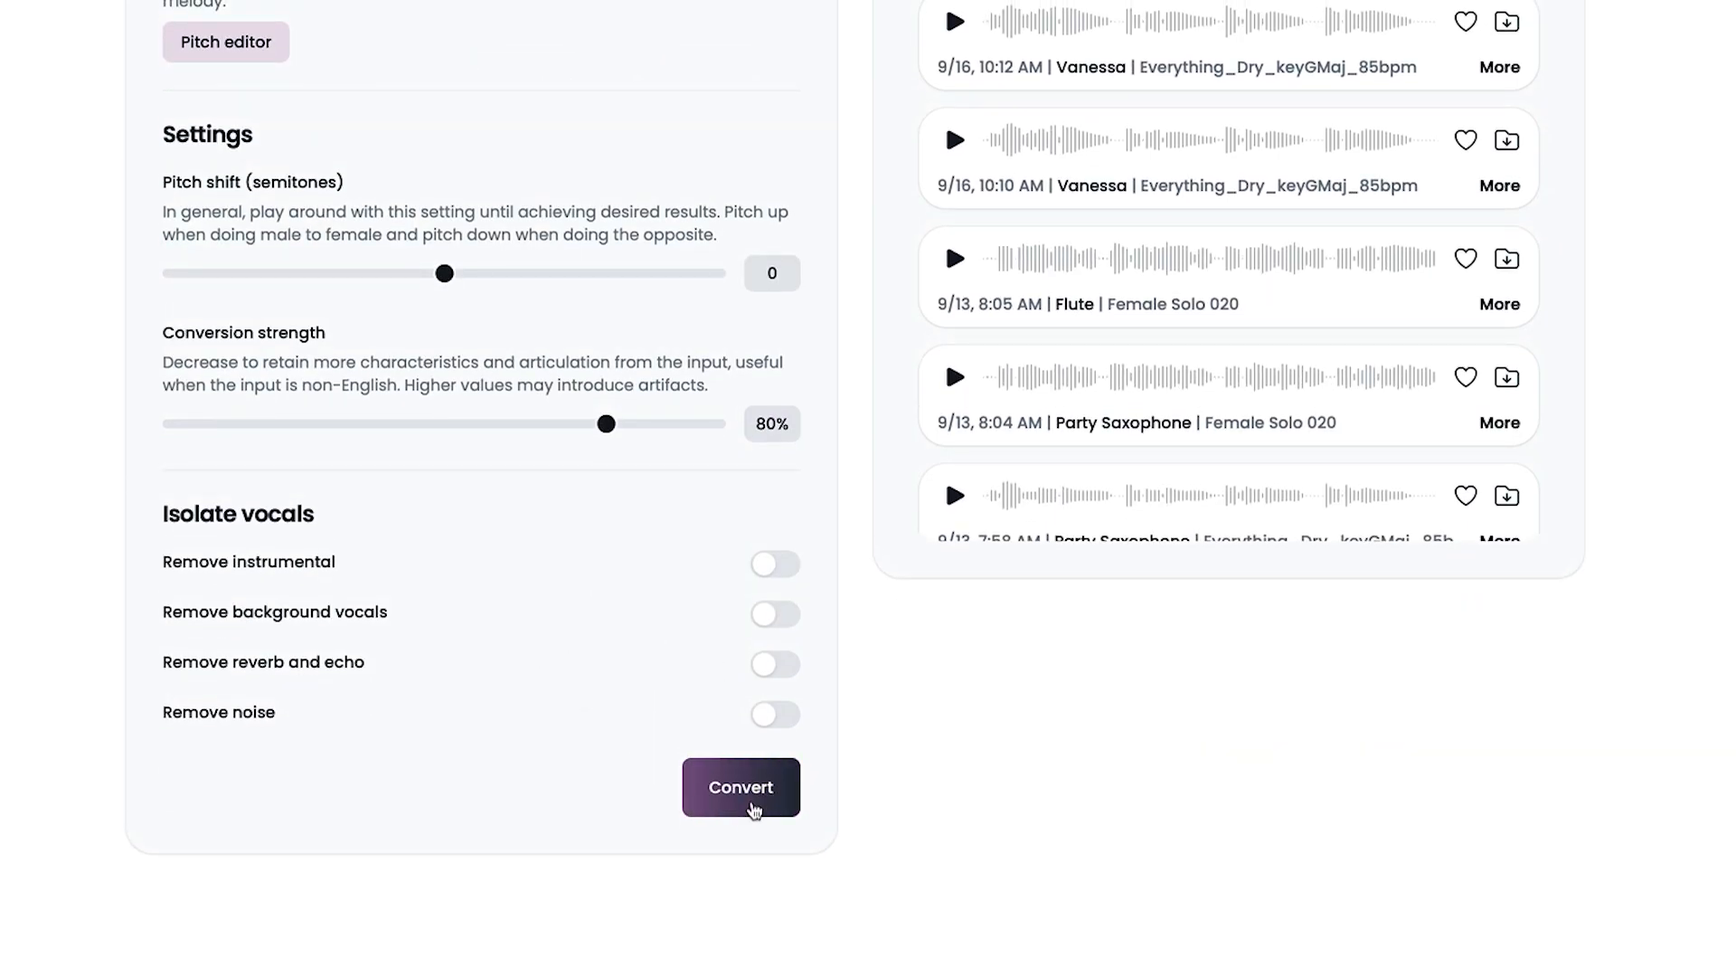
pyautogui.click(737, 794)
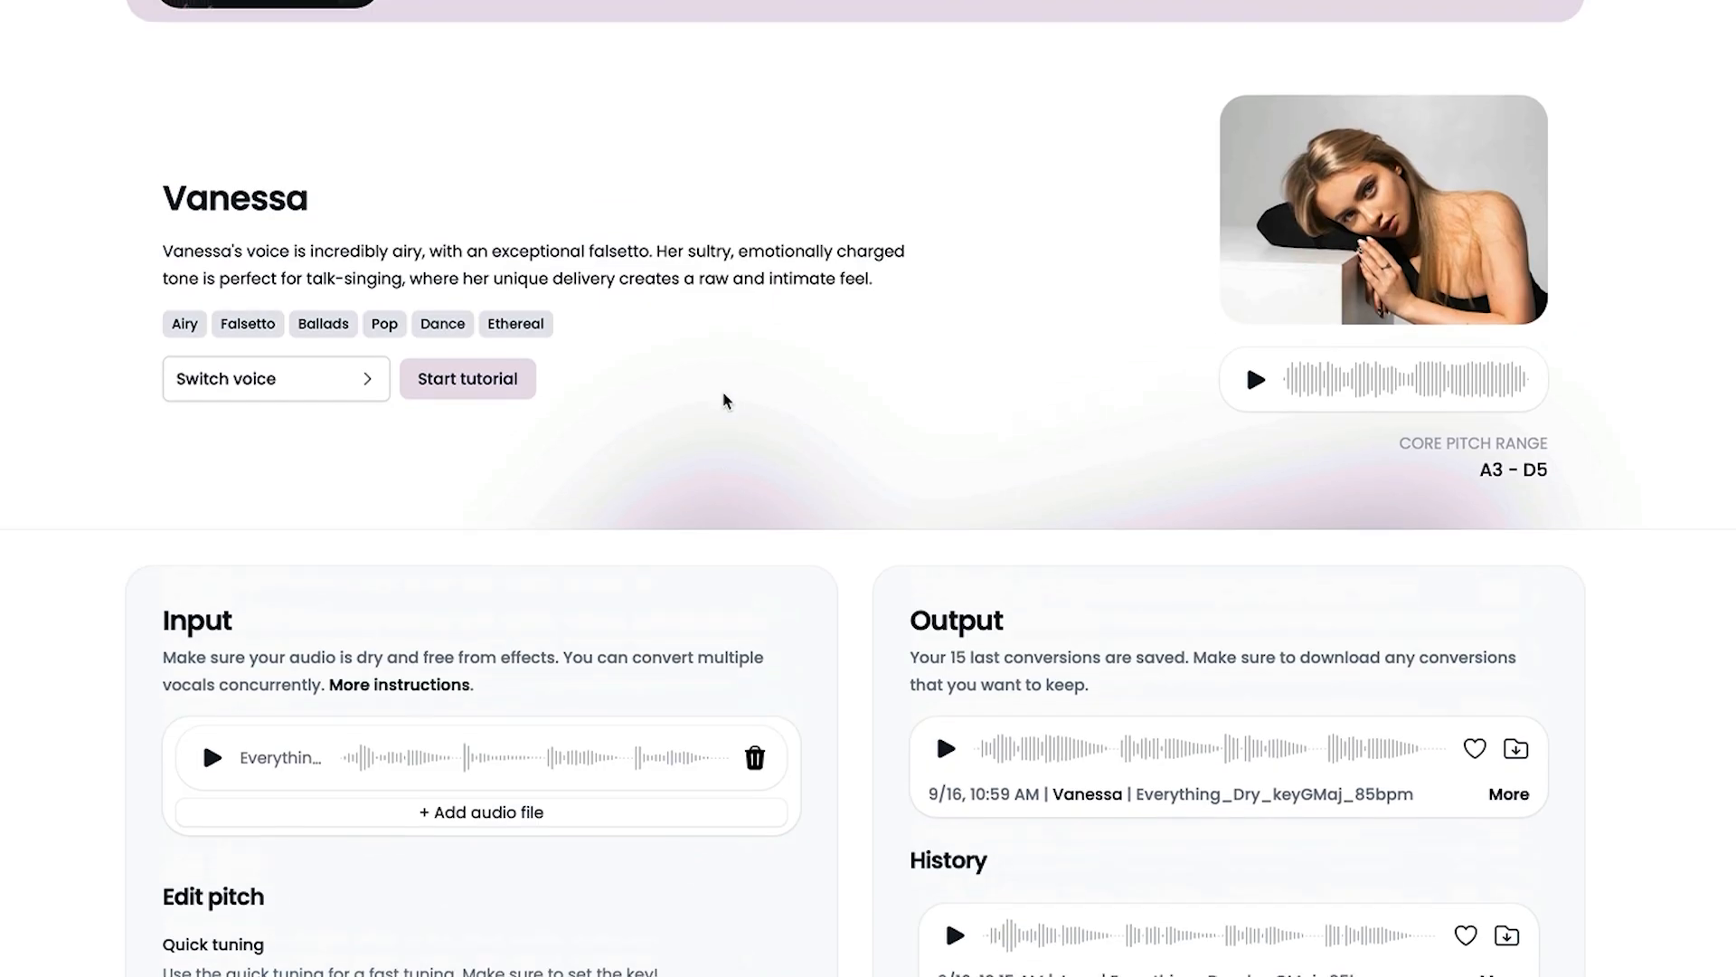
pyautogui.scroll(-10, 724, 400)
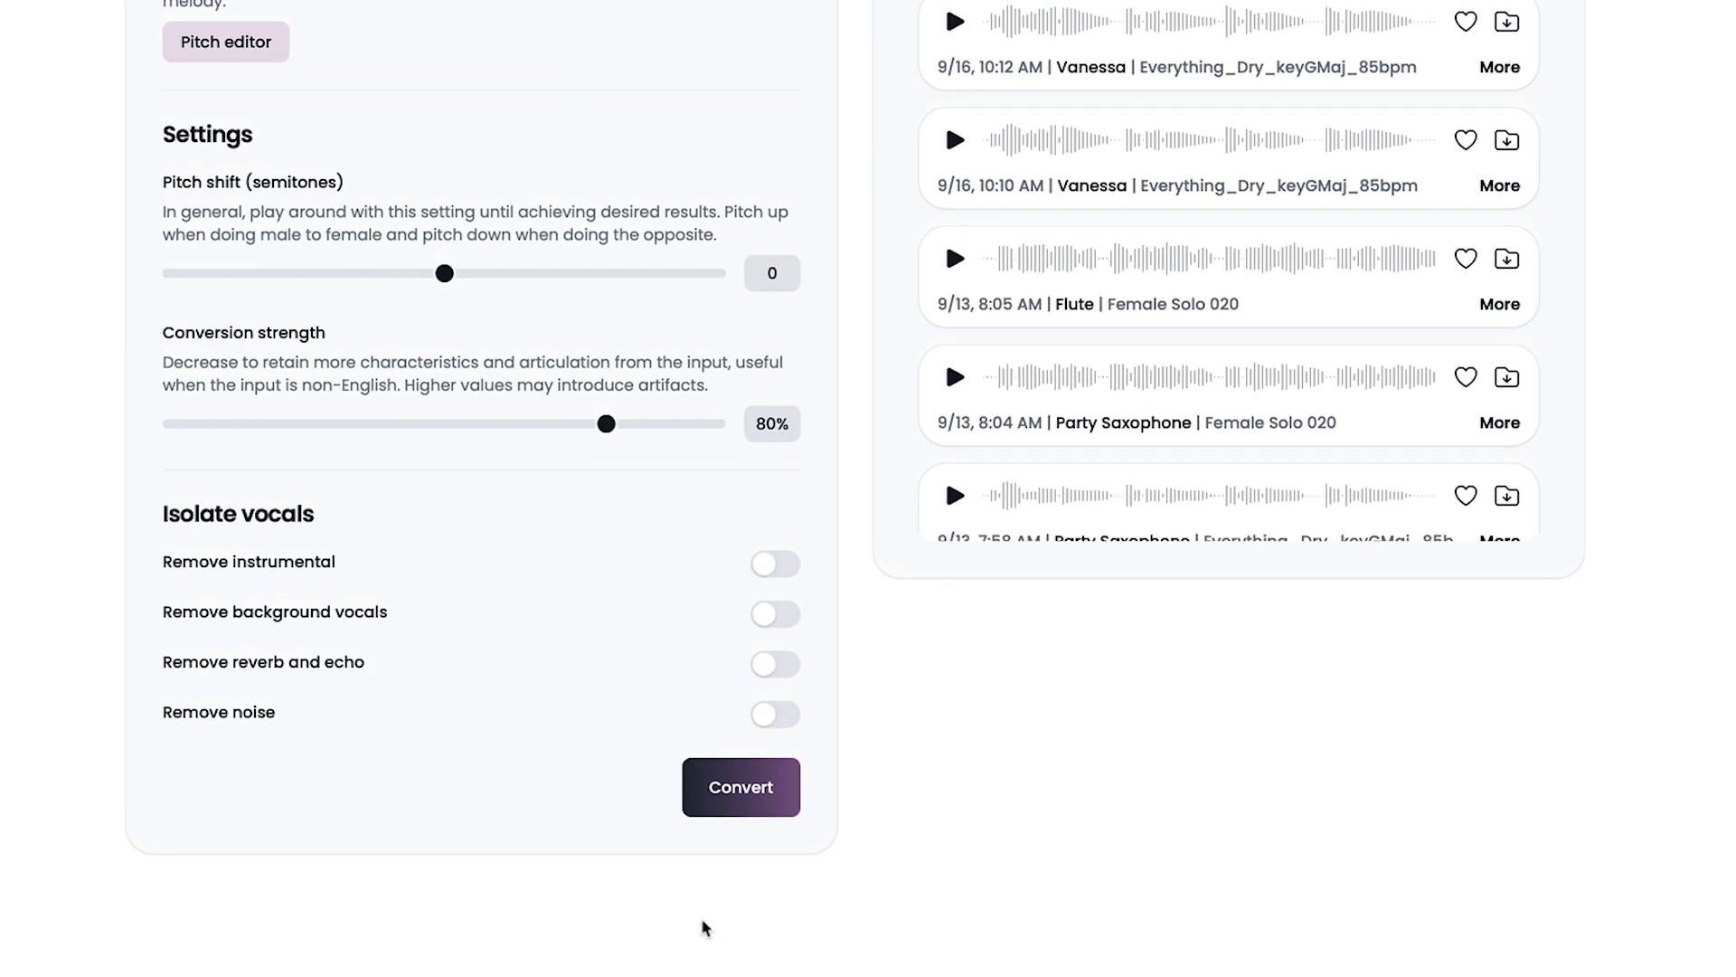
pyautogui.click(728, 808)
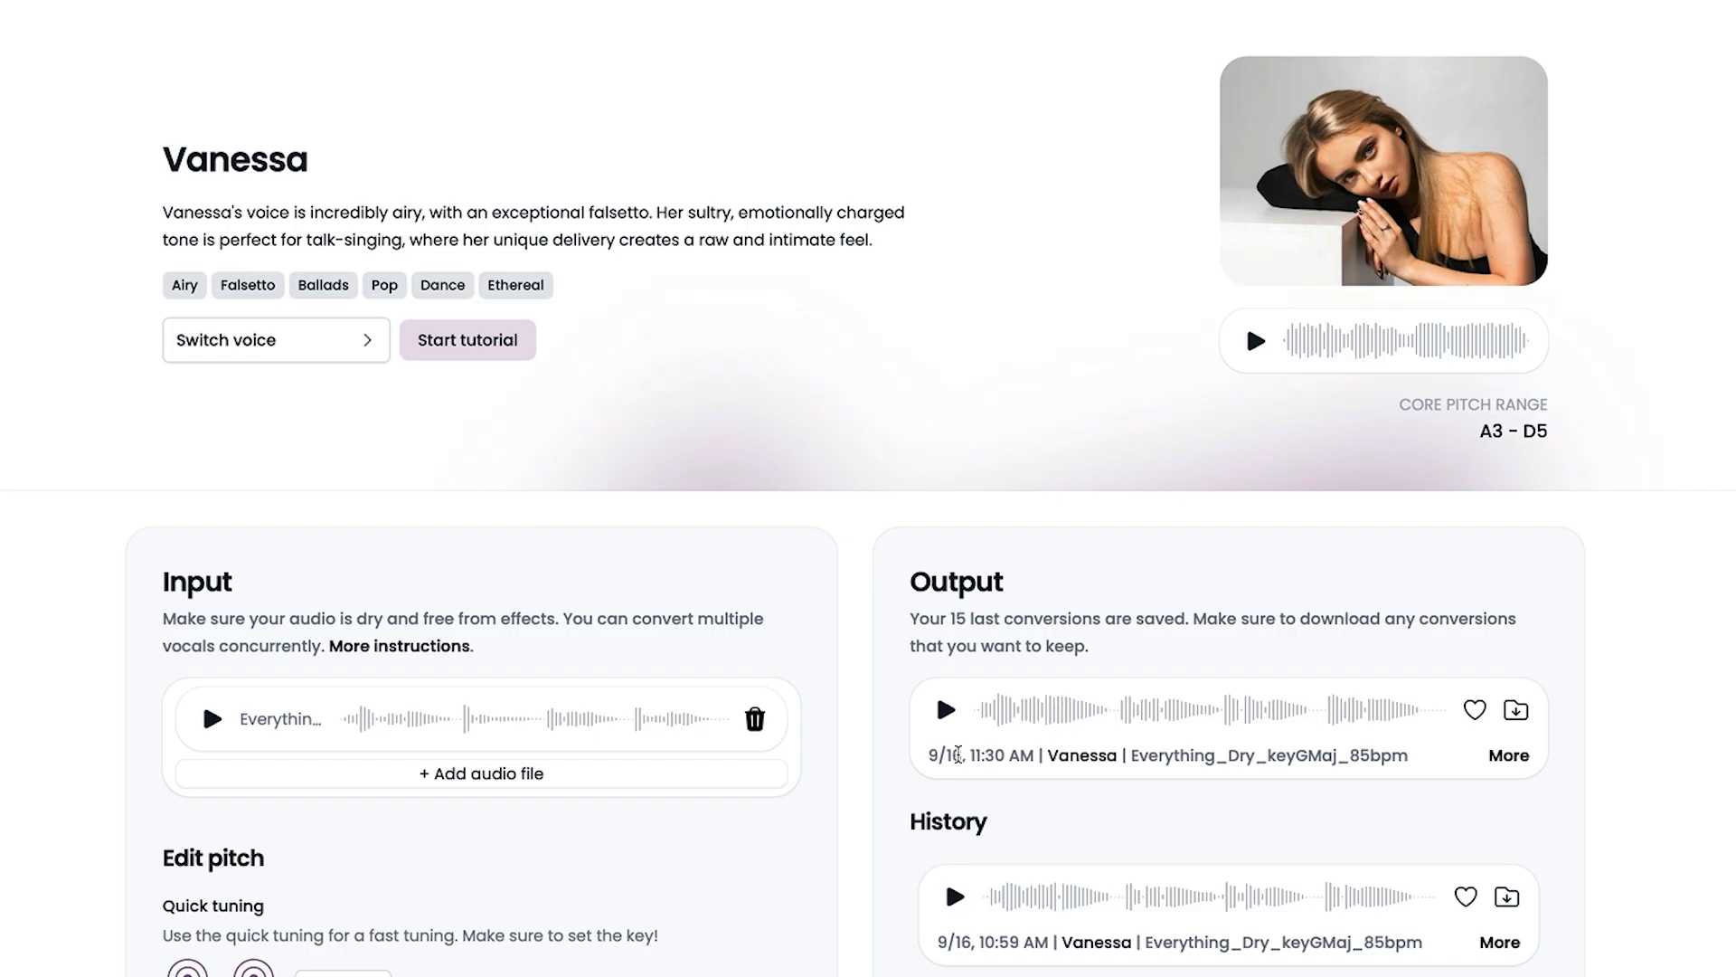
# Listen to the newest Vanessa conversion in the output and compare it with the original input vocal.
pyautogui.click(946, 714)
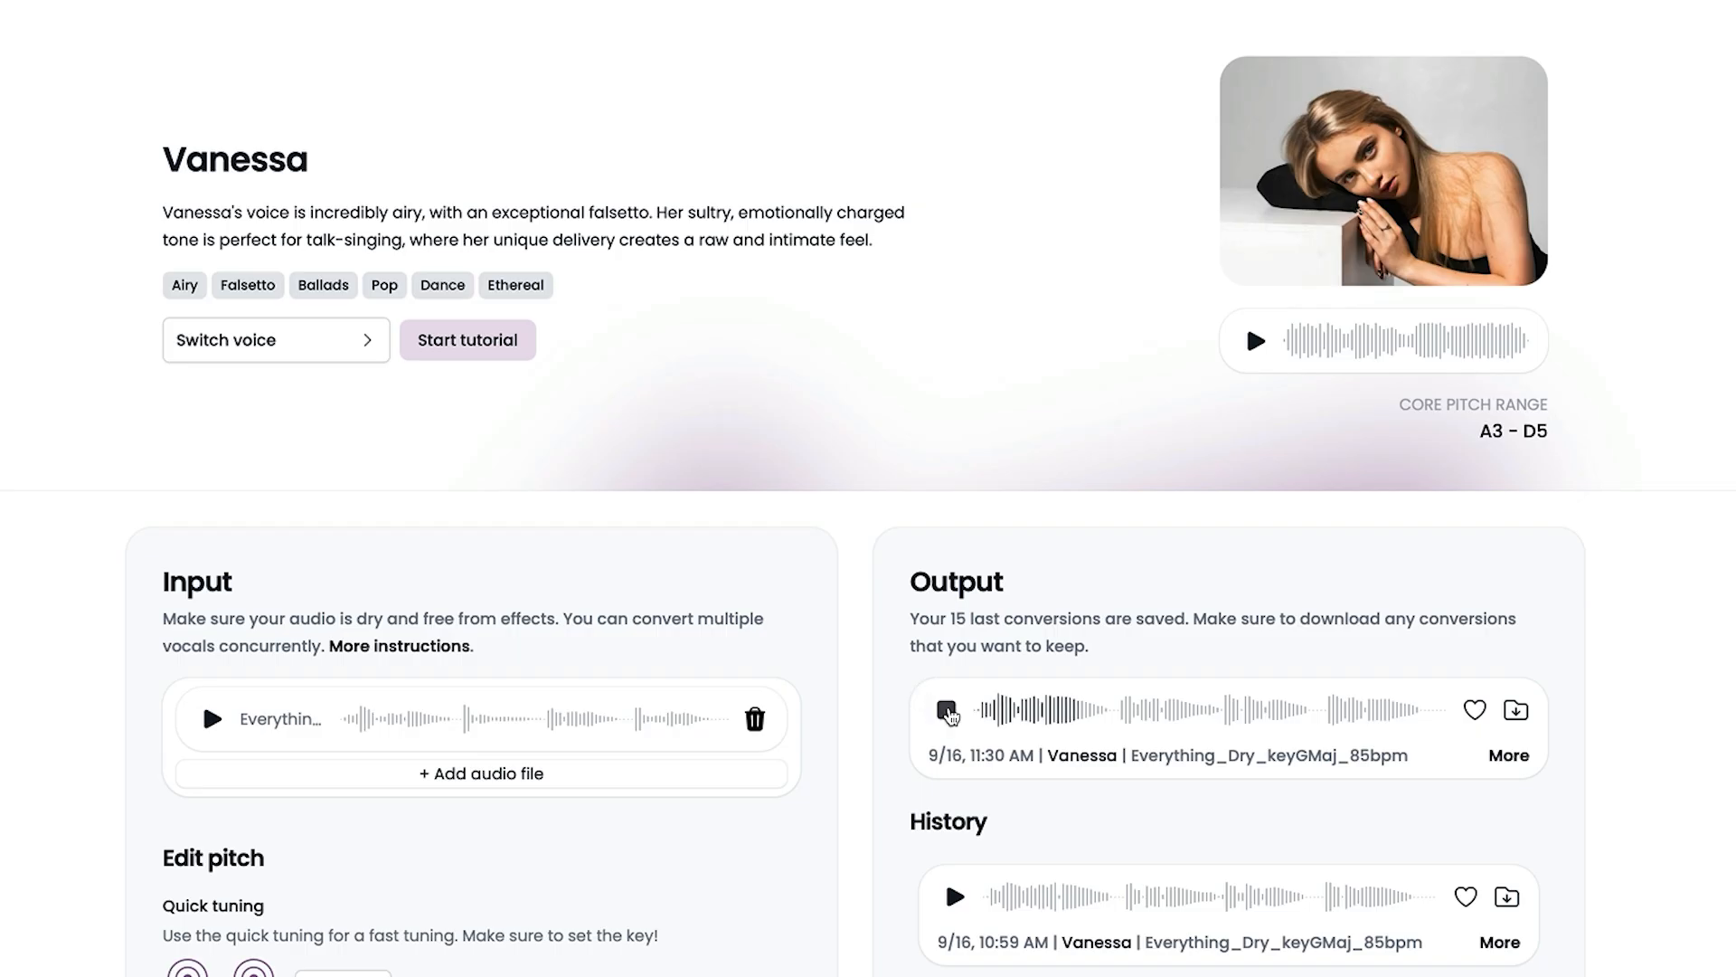
pyautogui.click(946, 711)
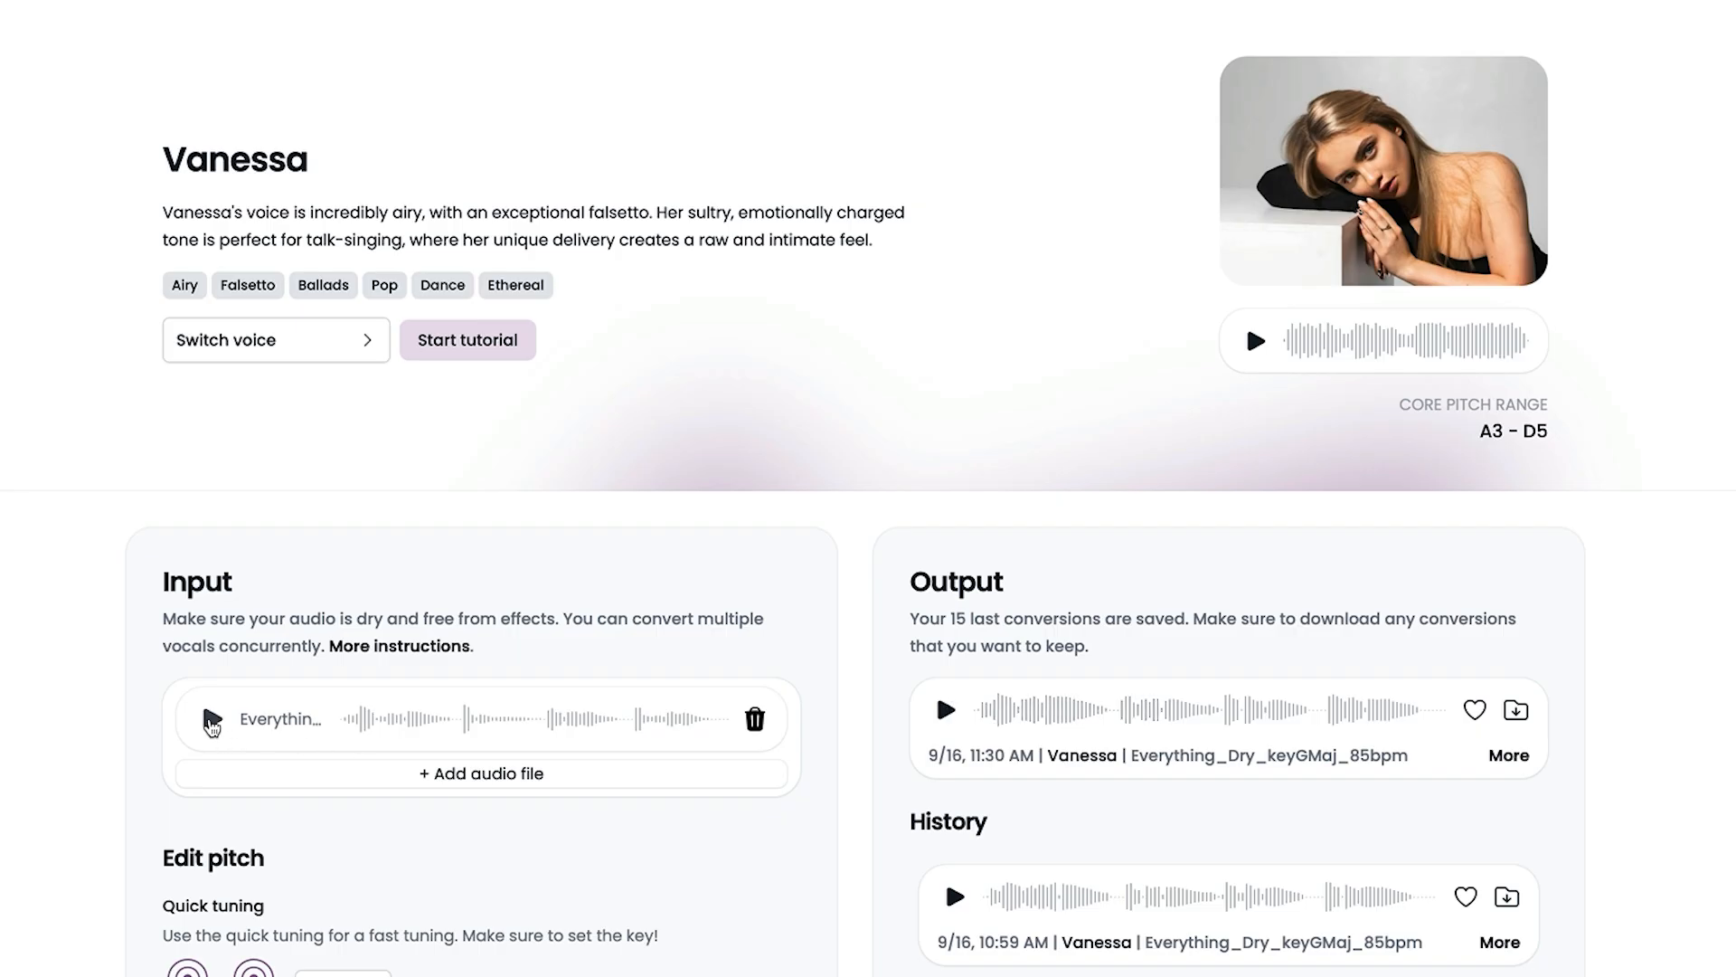
pyautogui.click(212, 719)
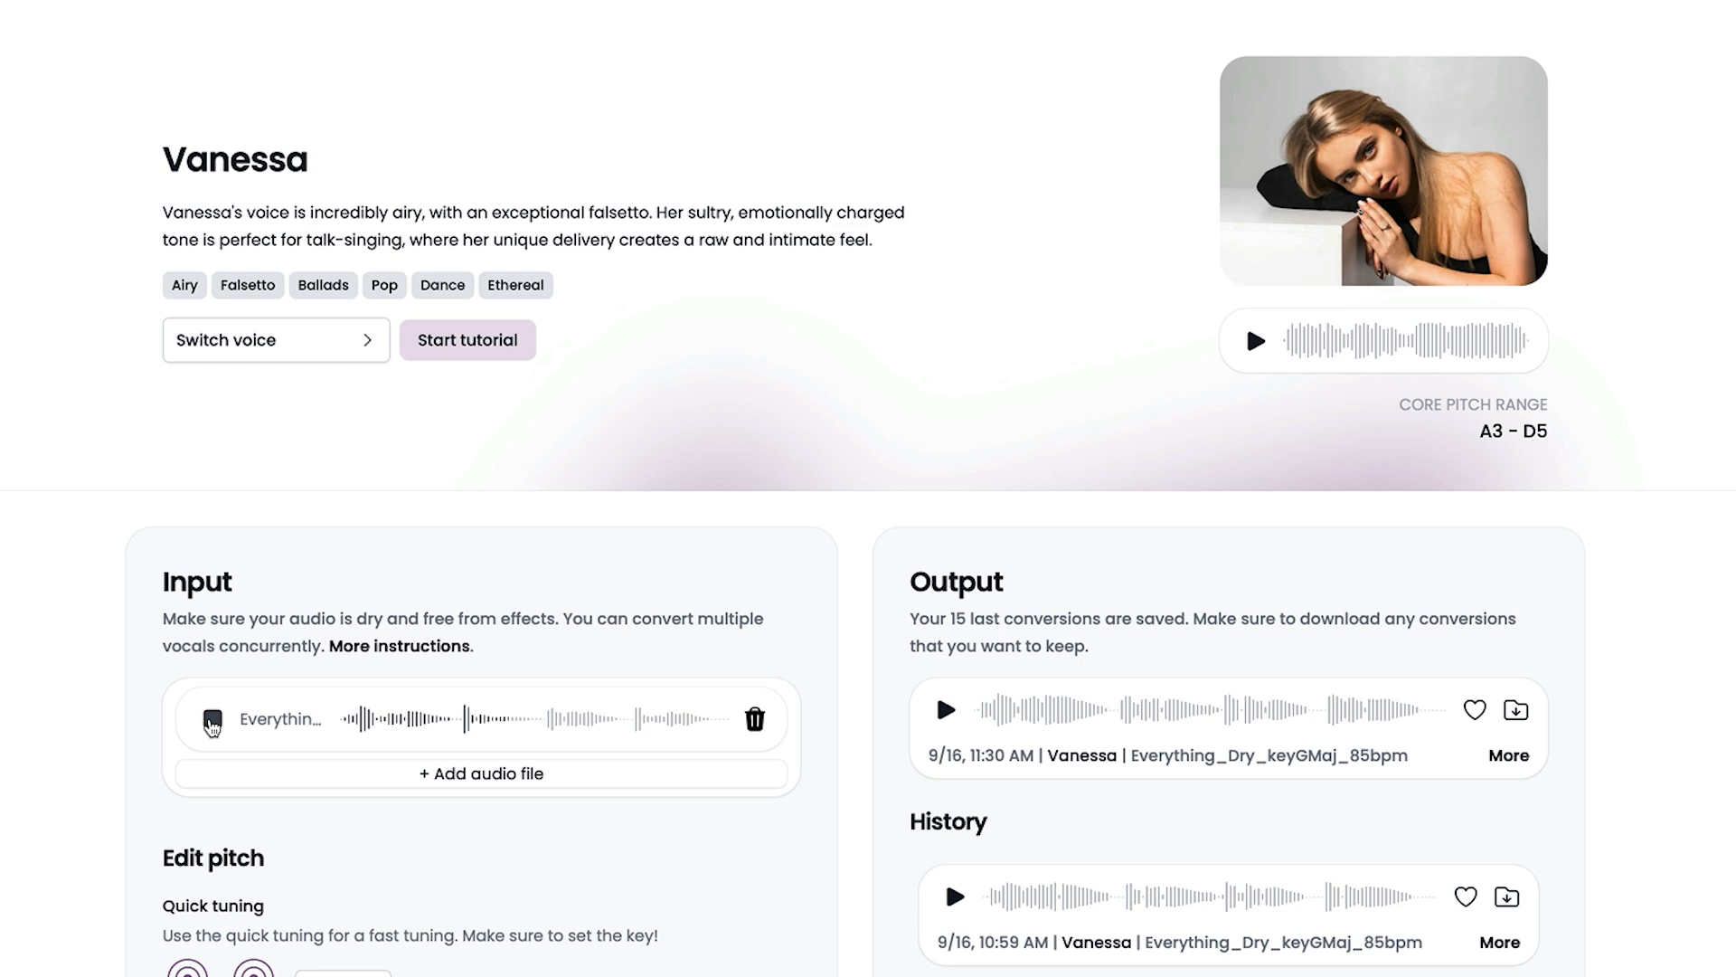
# Stop the input vocal and play the latest Vanessa conversion again for comparison.
pyautogui.click(211, 721)
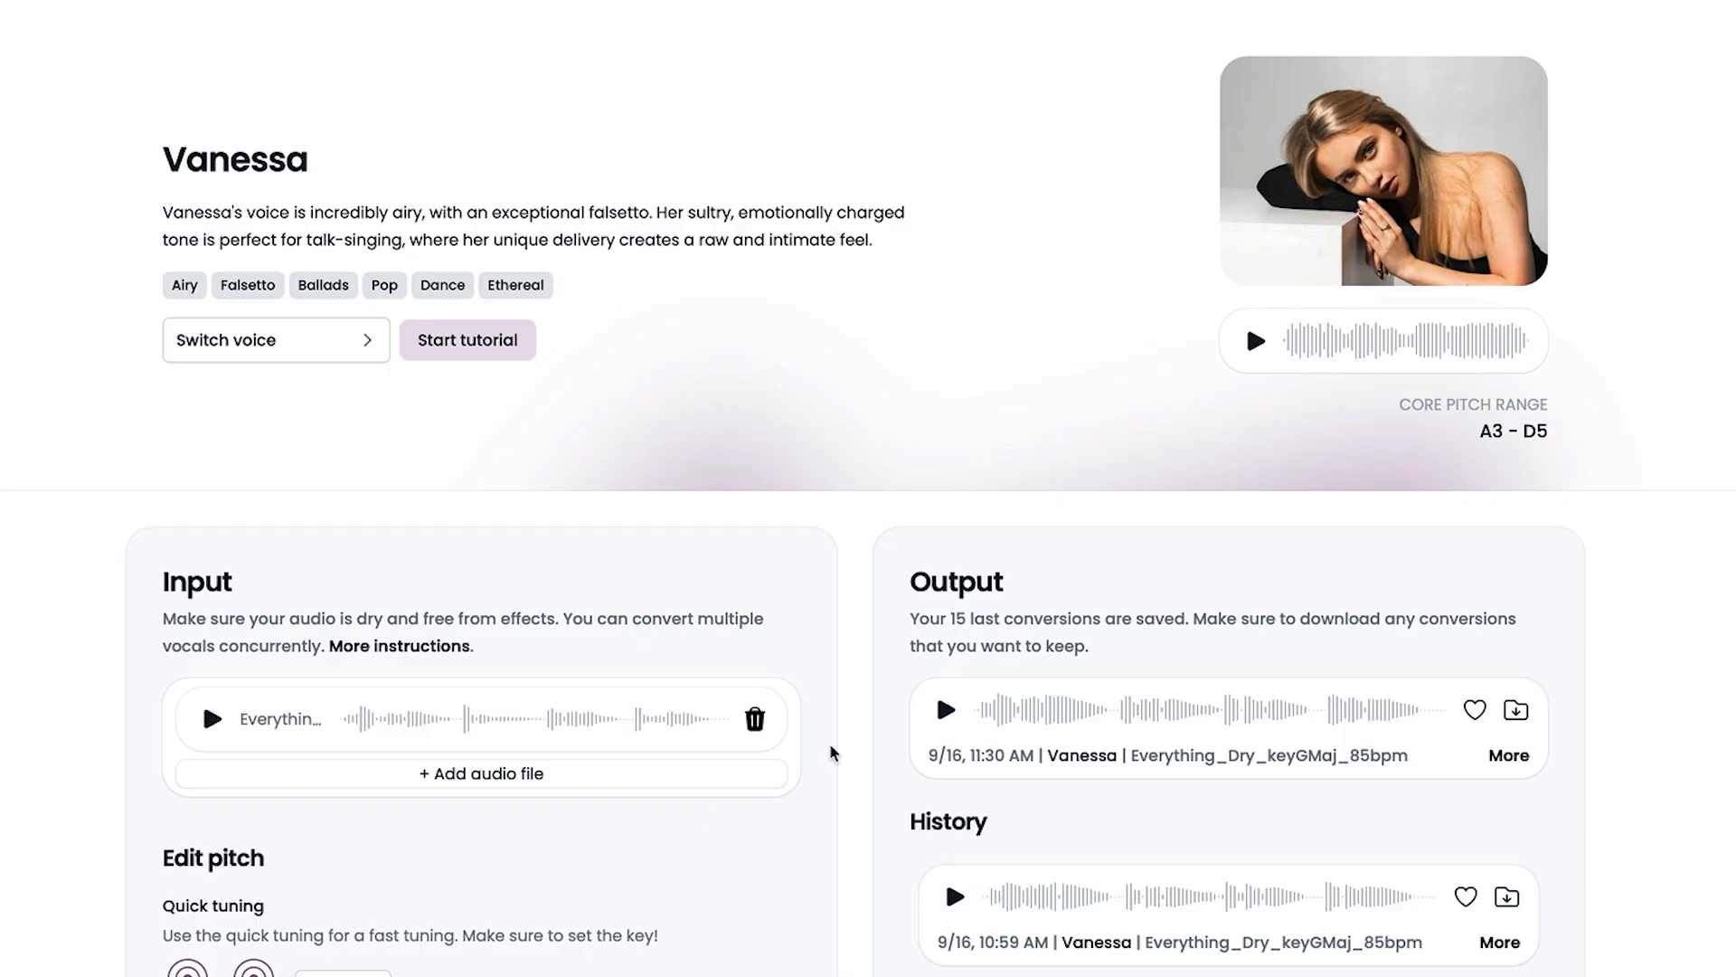
pyautogui.click(946, 711)
# Switch the conversion voice to Marcus from the favorite voices and listen to his voice sample.
pyautogui.click(298, 349)
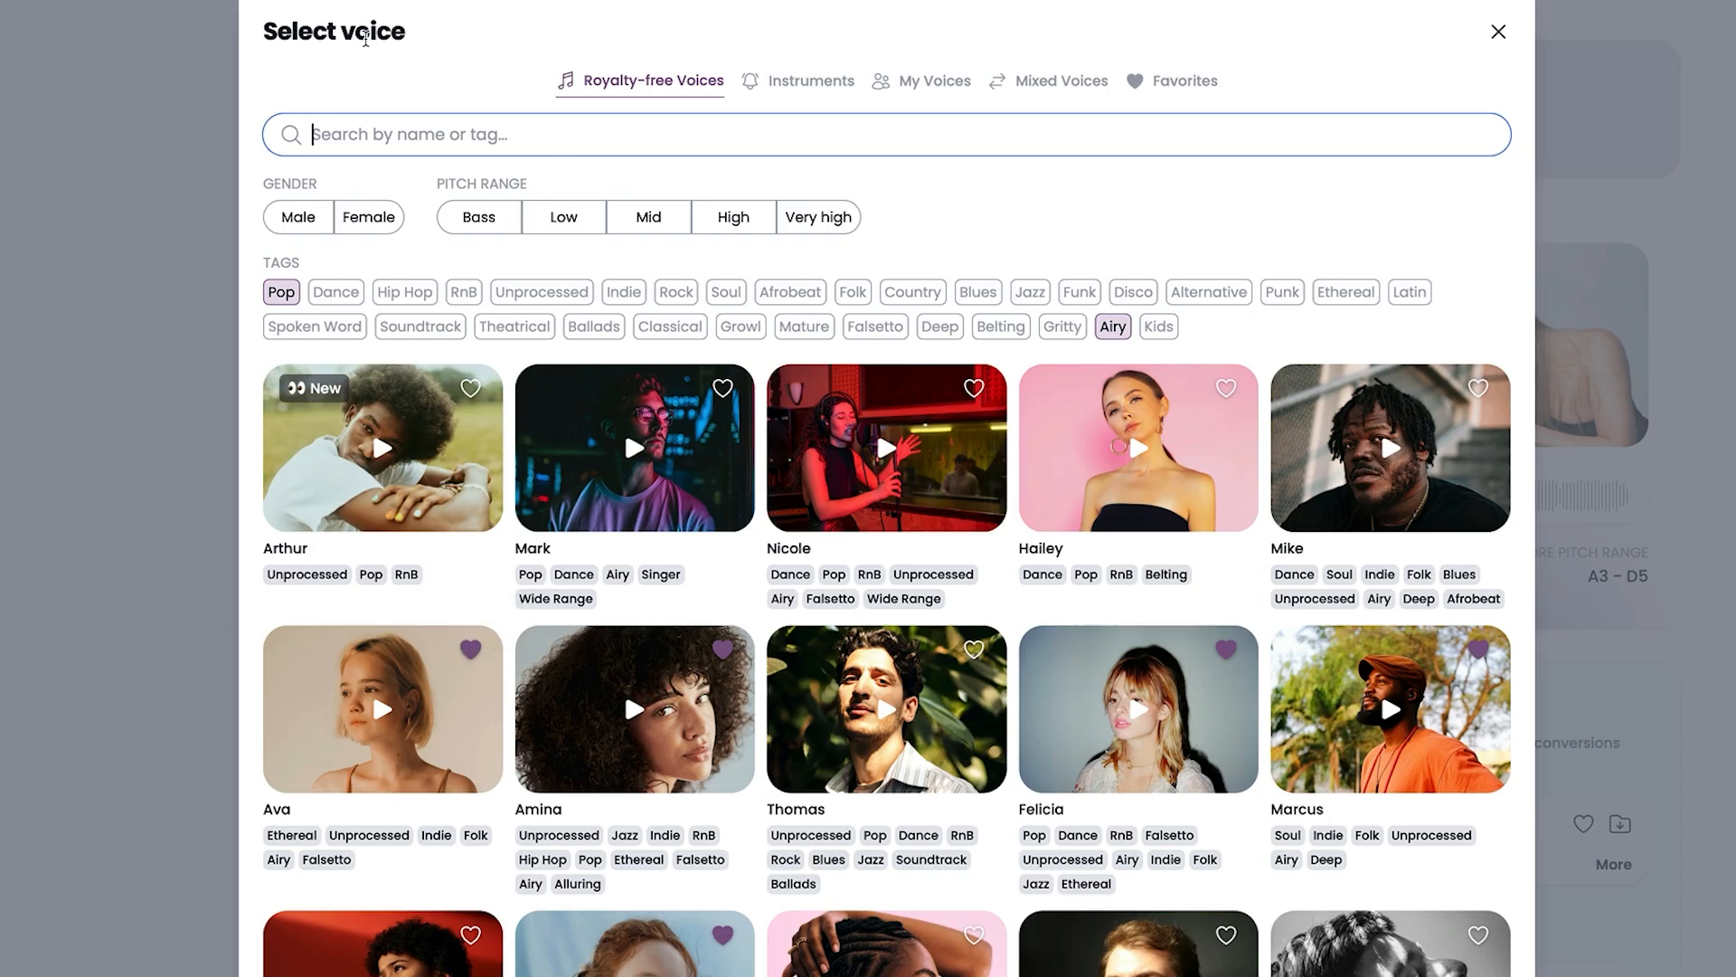
pyautogui.click(1184, 86)
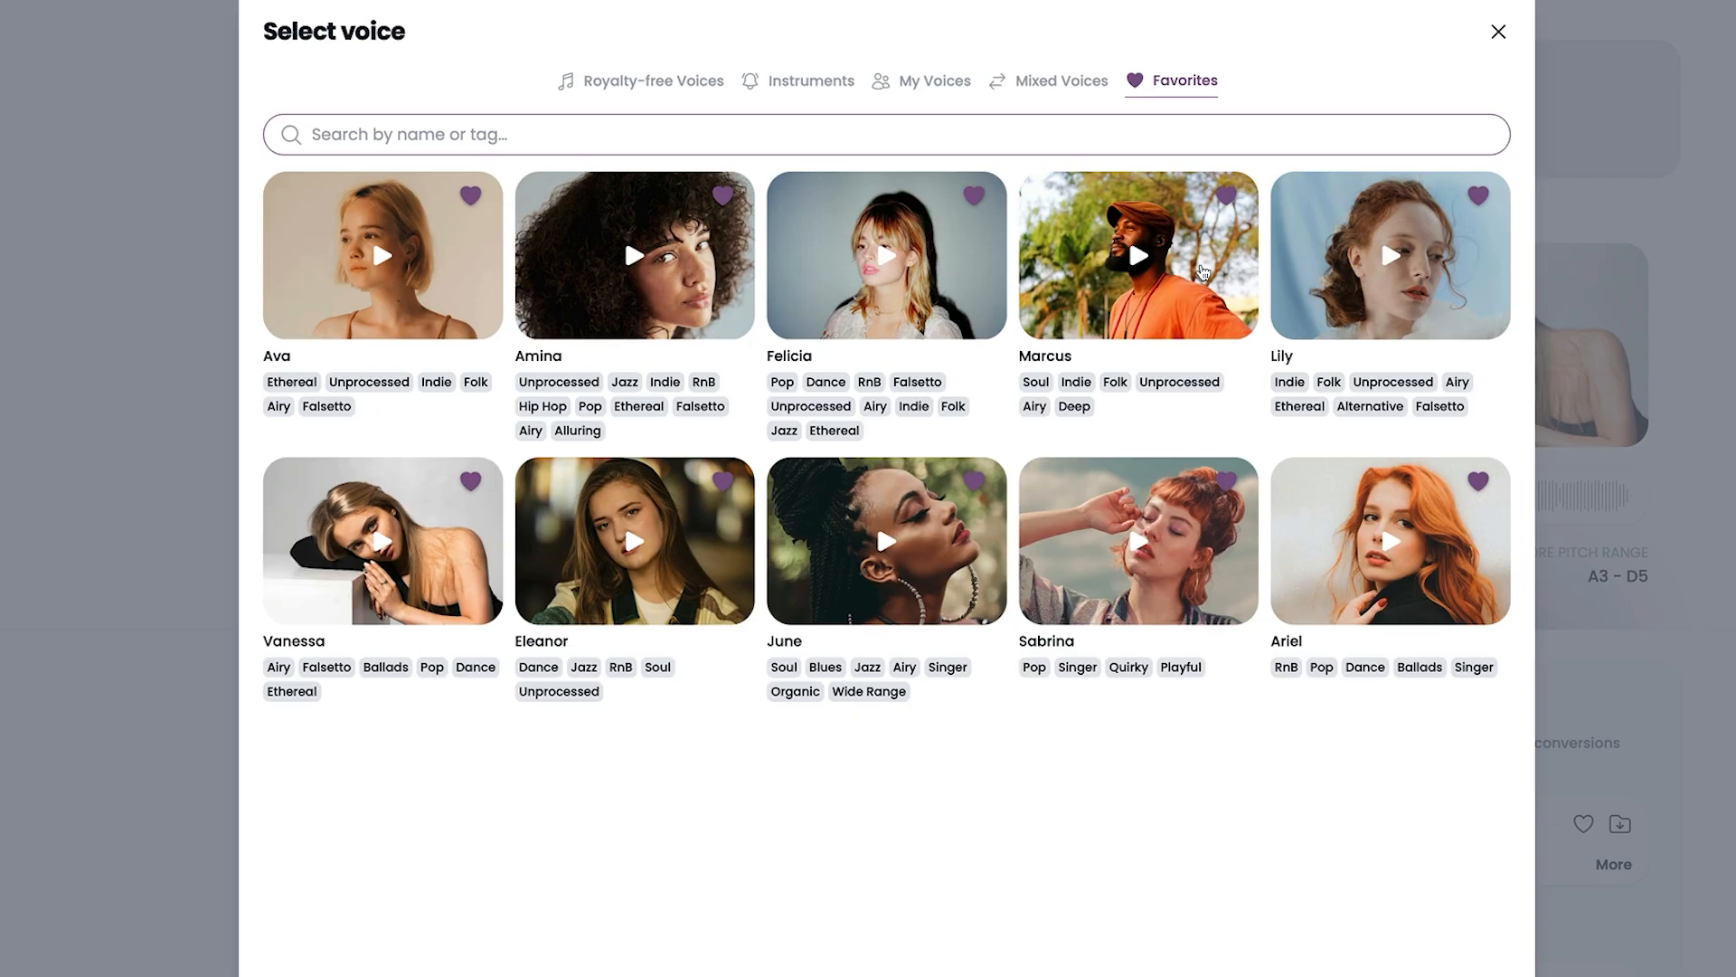
pyautogui.click(1204, 272)
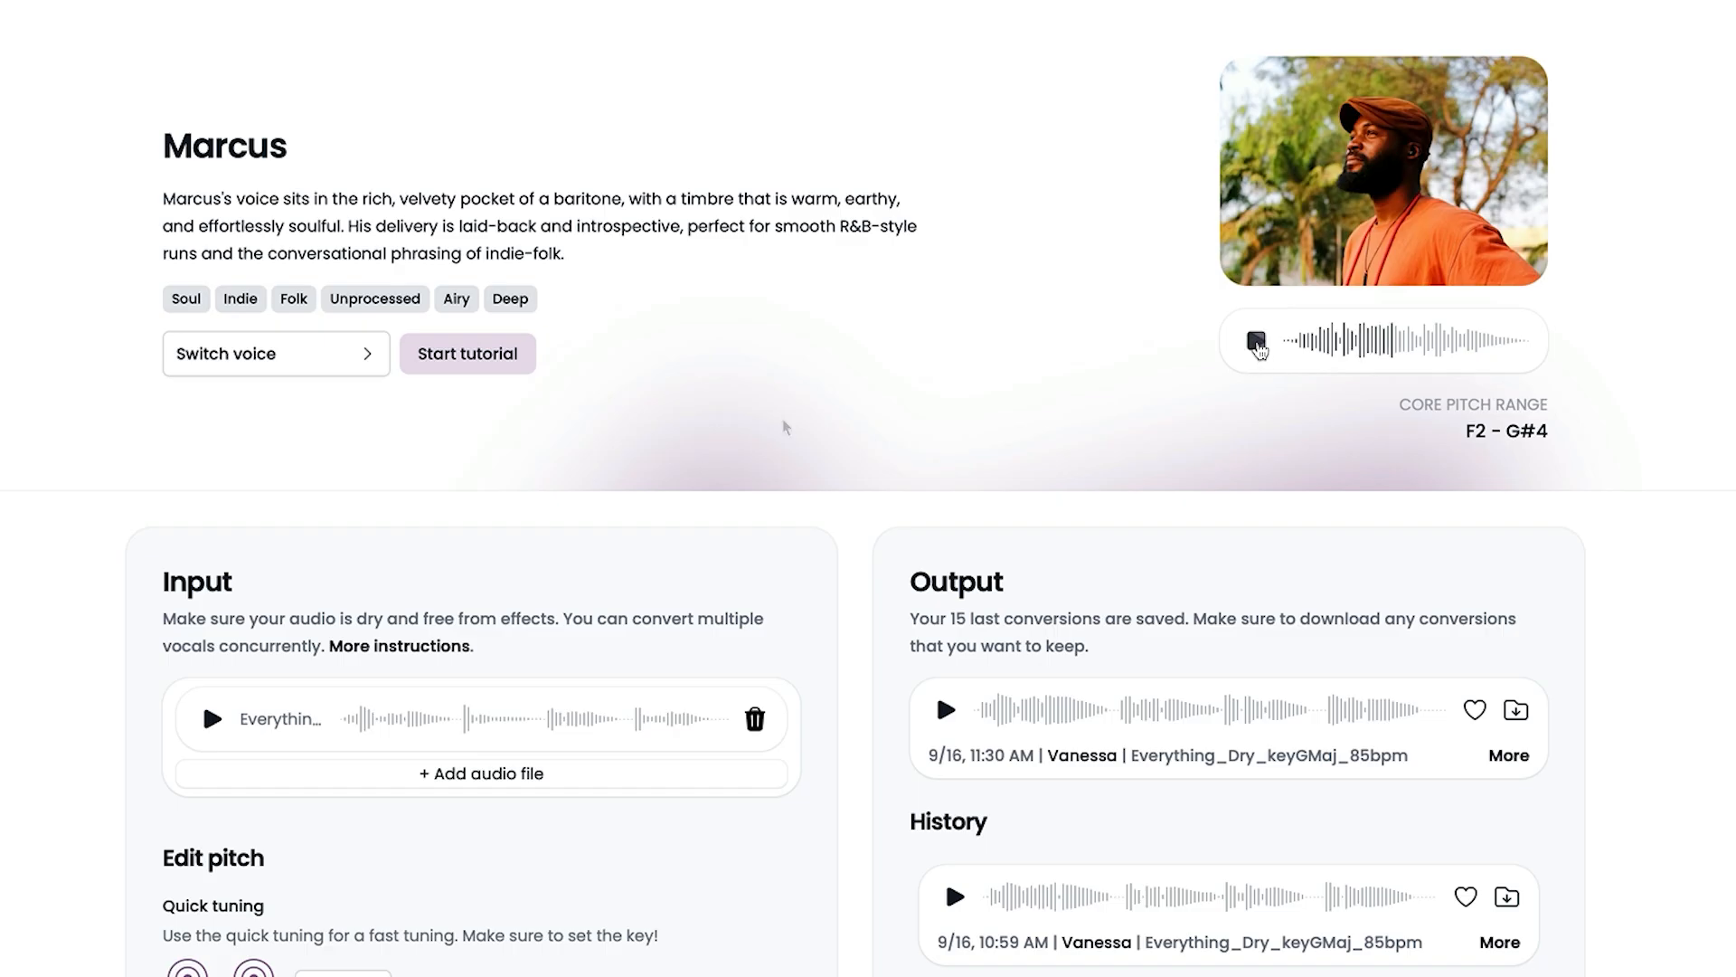
pyautogui.click(1257, 341)
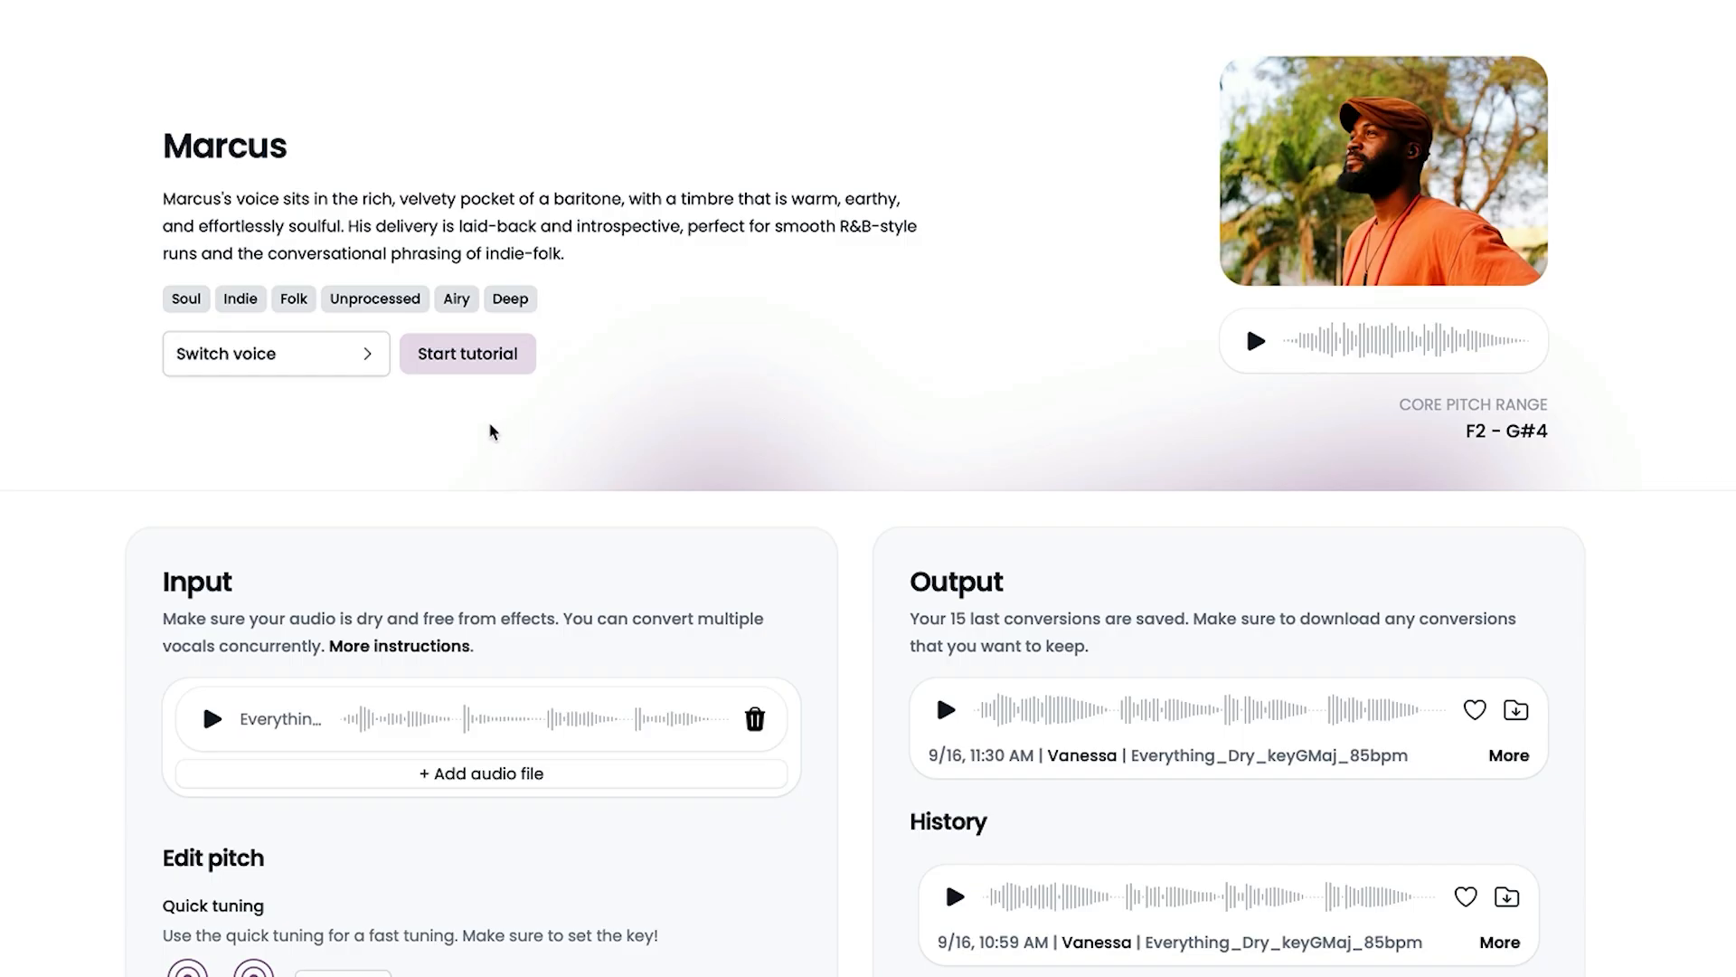
# Listen to the Marcus conversion of the vocal in the output.
pyautogui.click(946, 710)
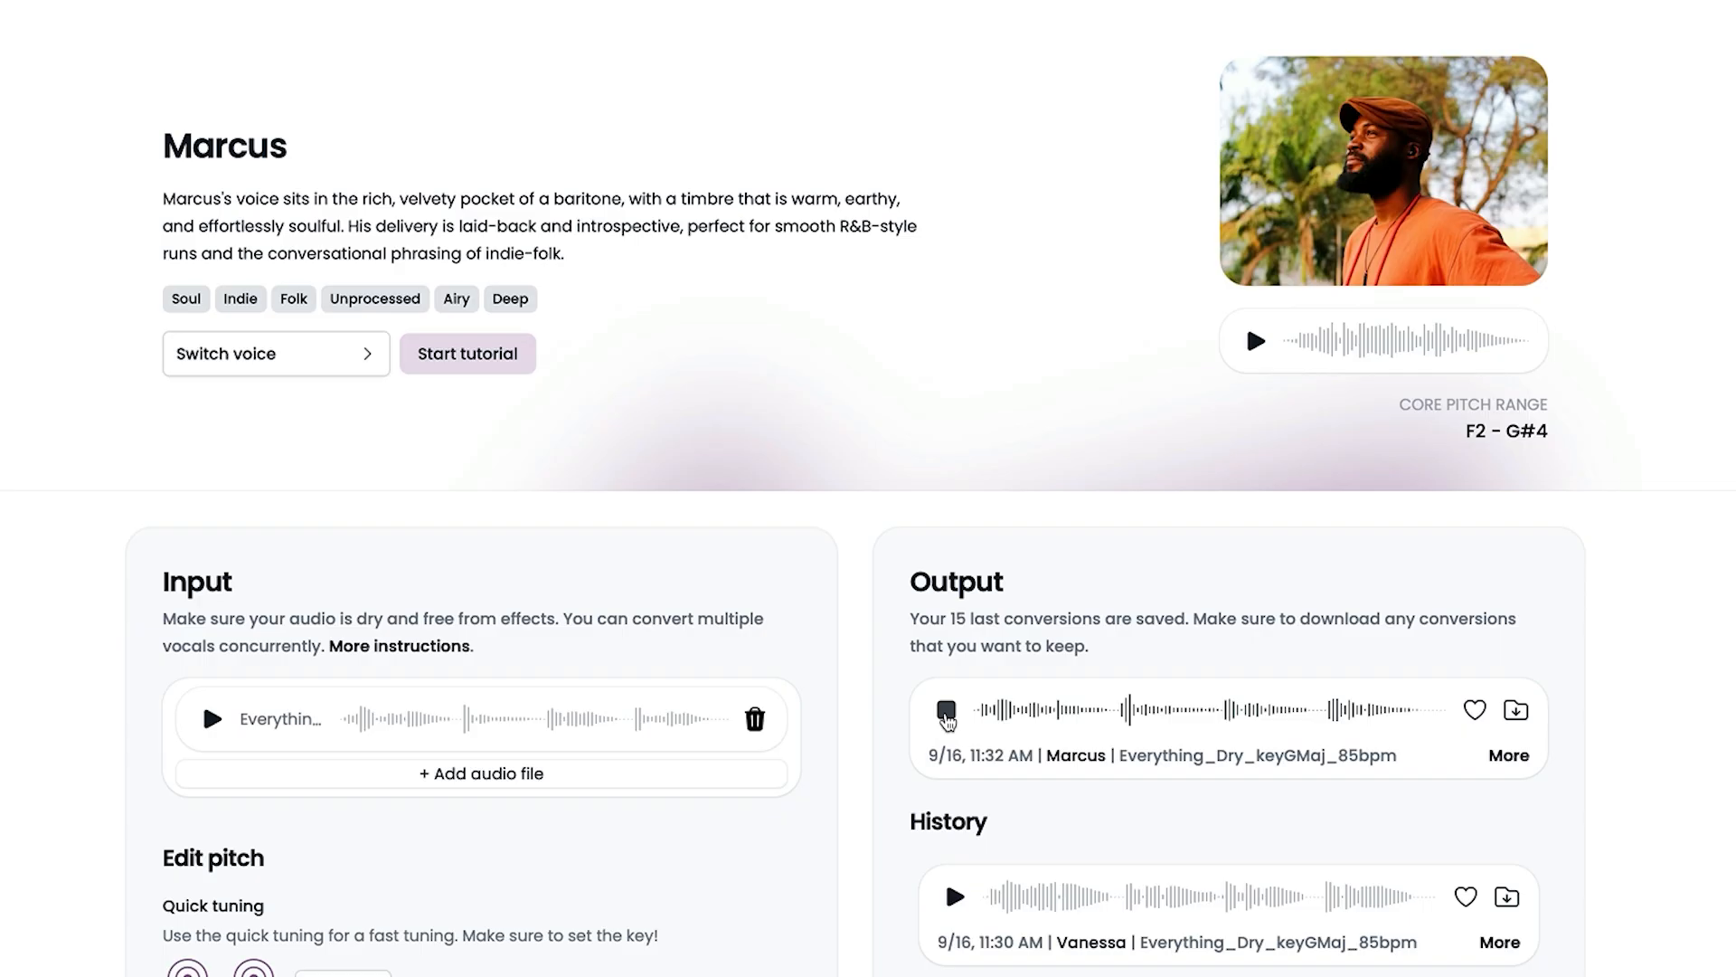
pyautogui.click(946, 711)
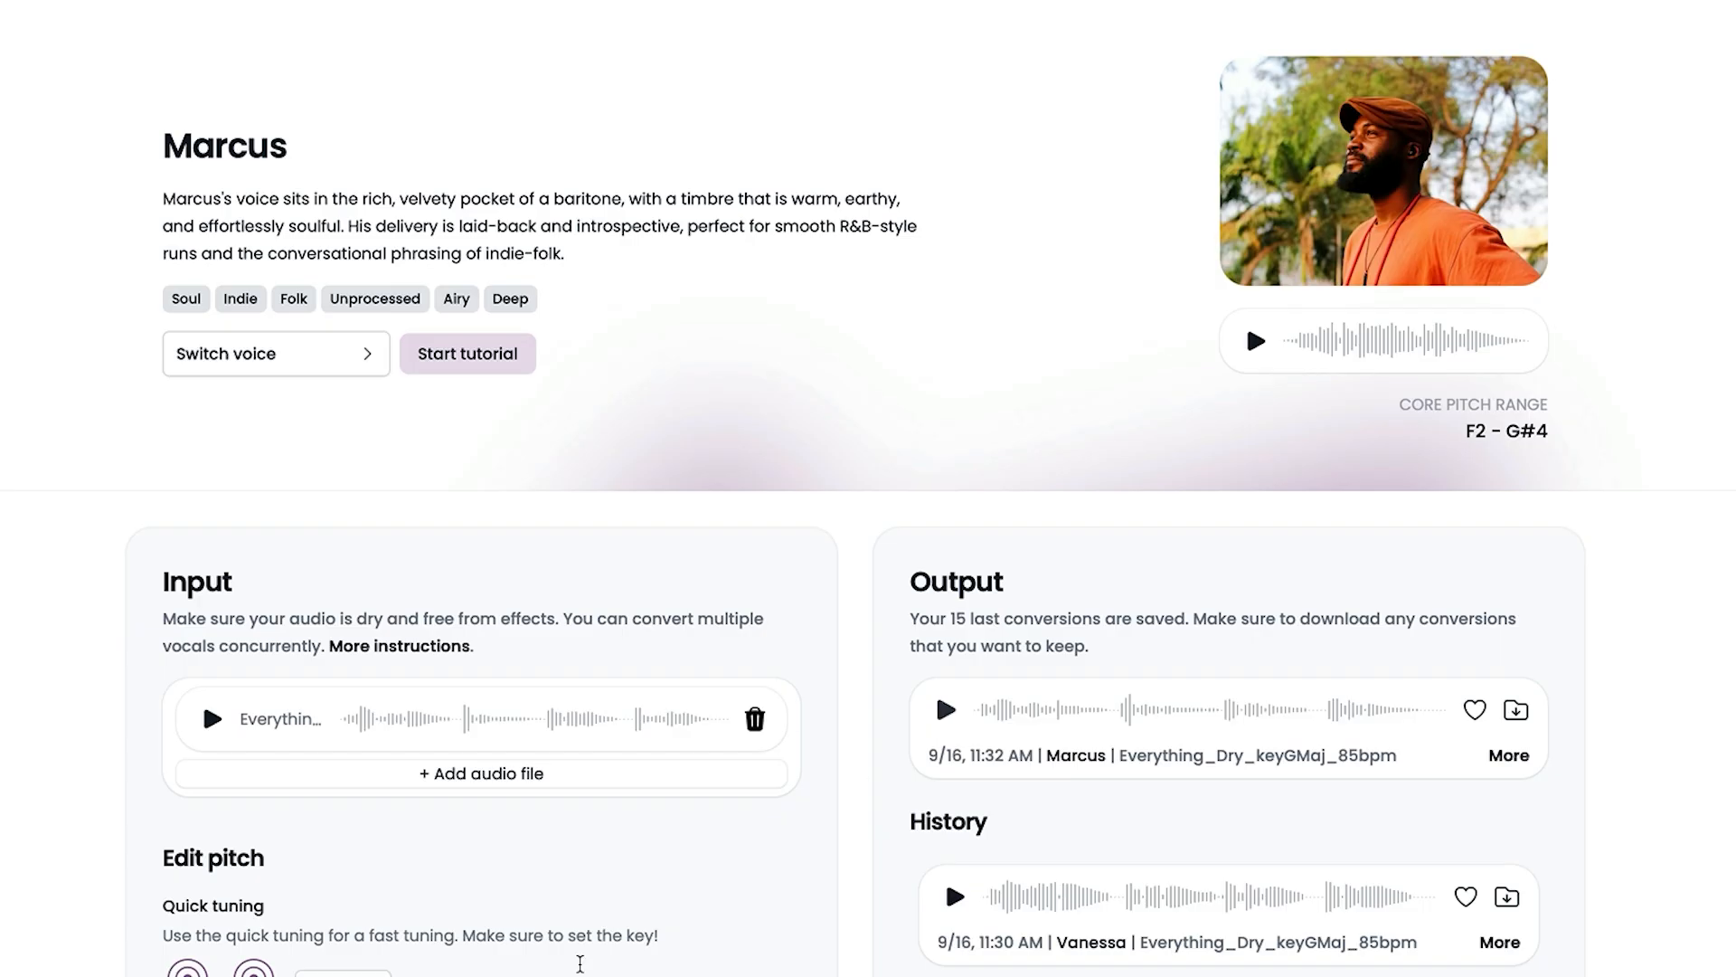
# Convert the vocal with the Marcus voice at -12 semitones pitch shift and 80% conversion strength, and play the result.
pyautogui.scroll(-2, 946, 714)
pyautogui.scroll(-2, 946, 714)
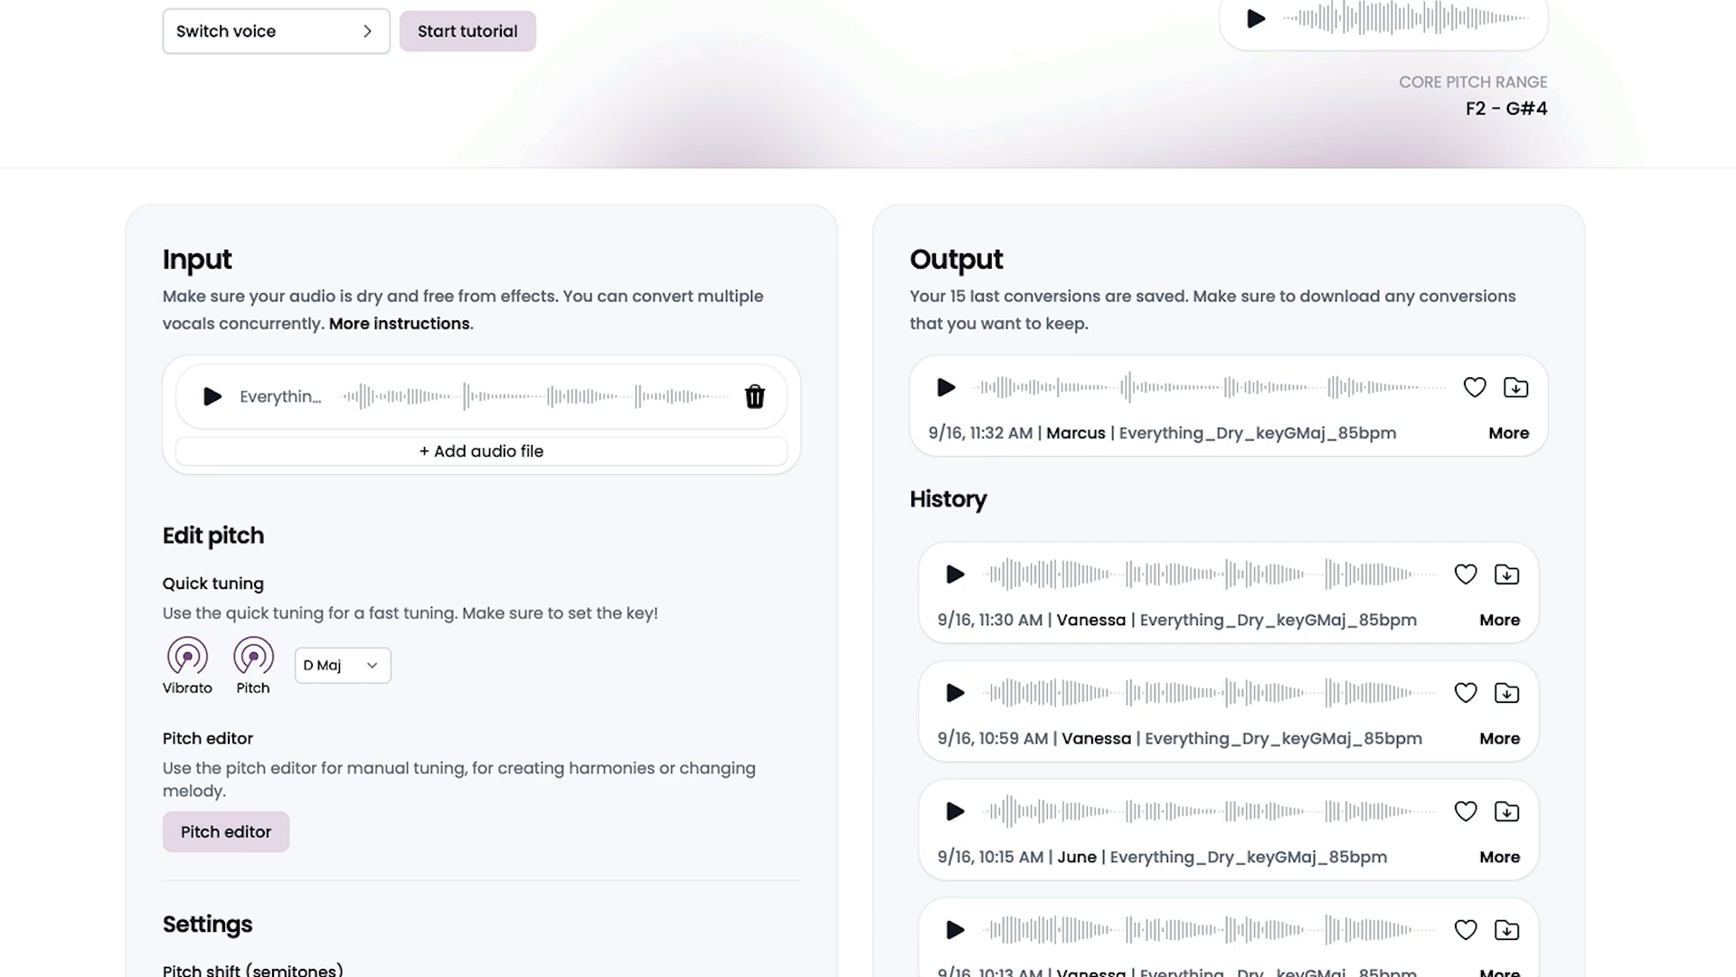
pyautogui.scroll(-9, 620, 674)
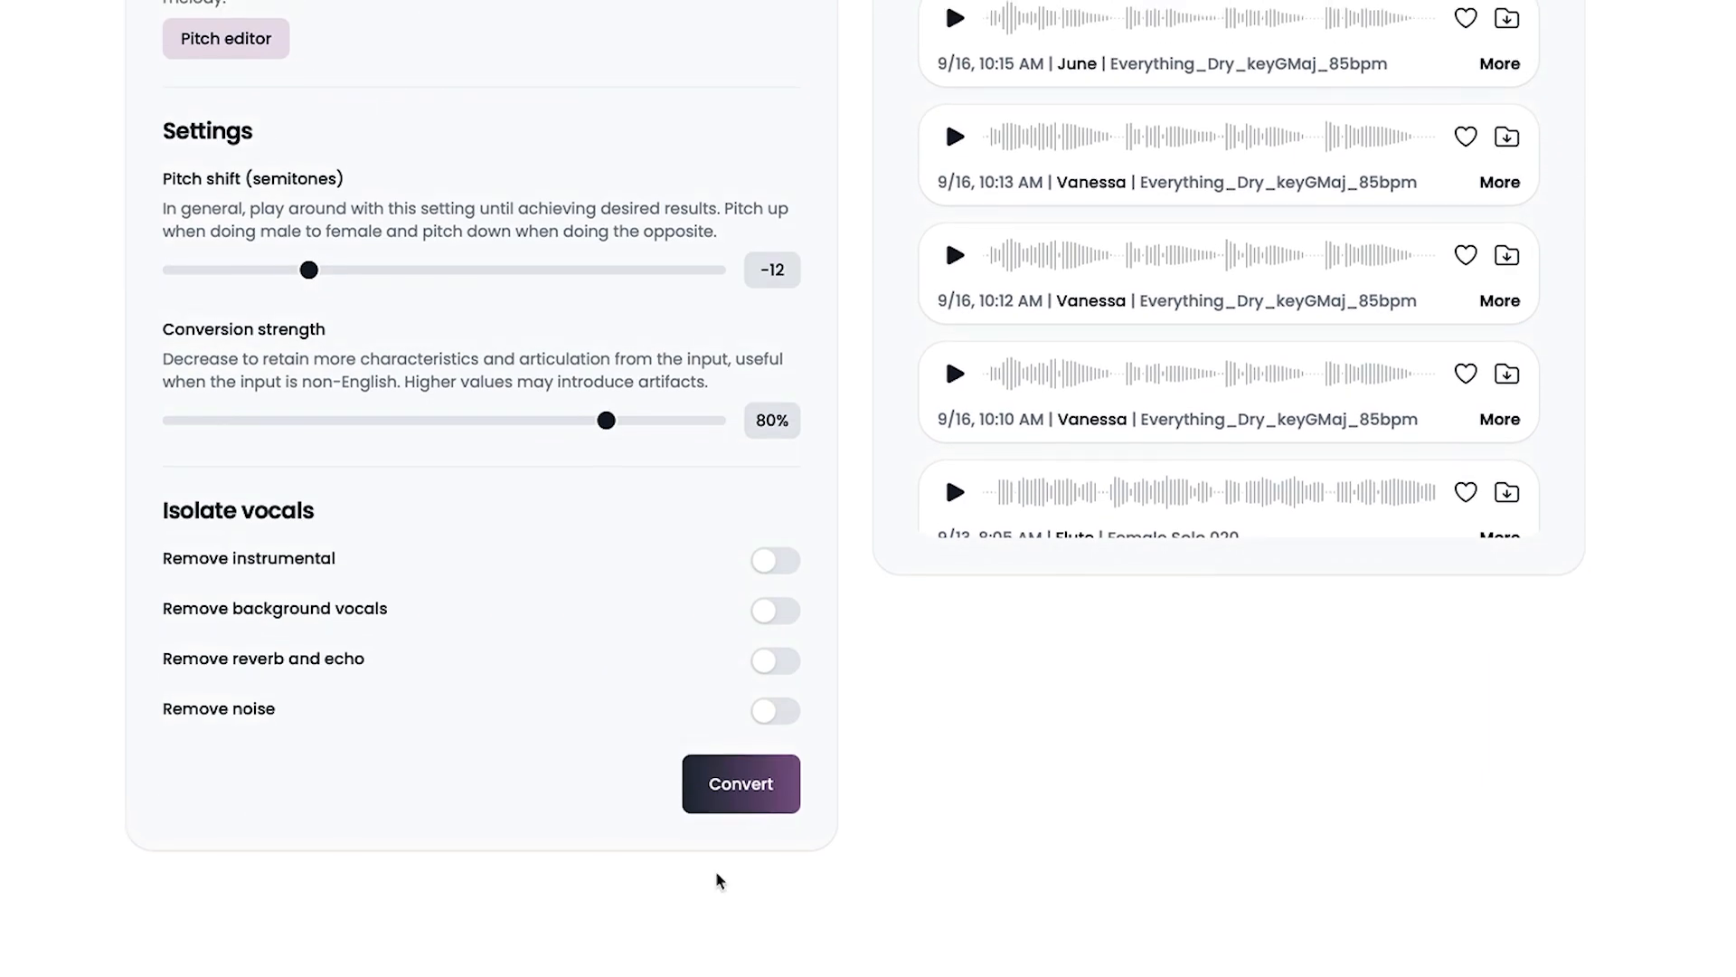
pyautogui.click(741, 809)
pyautogui.scroll(15, 760, 733)
pyautogui.click(947, 709)
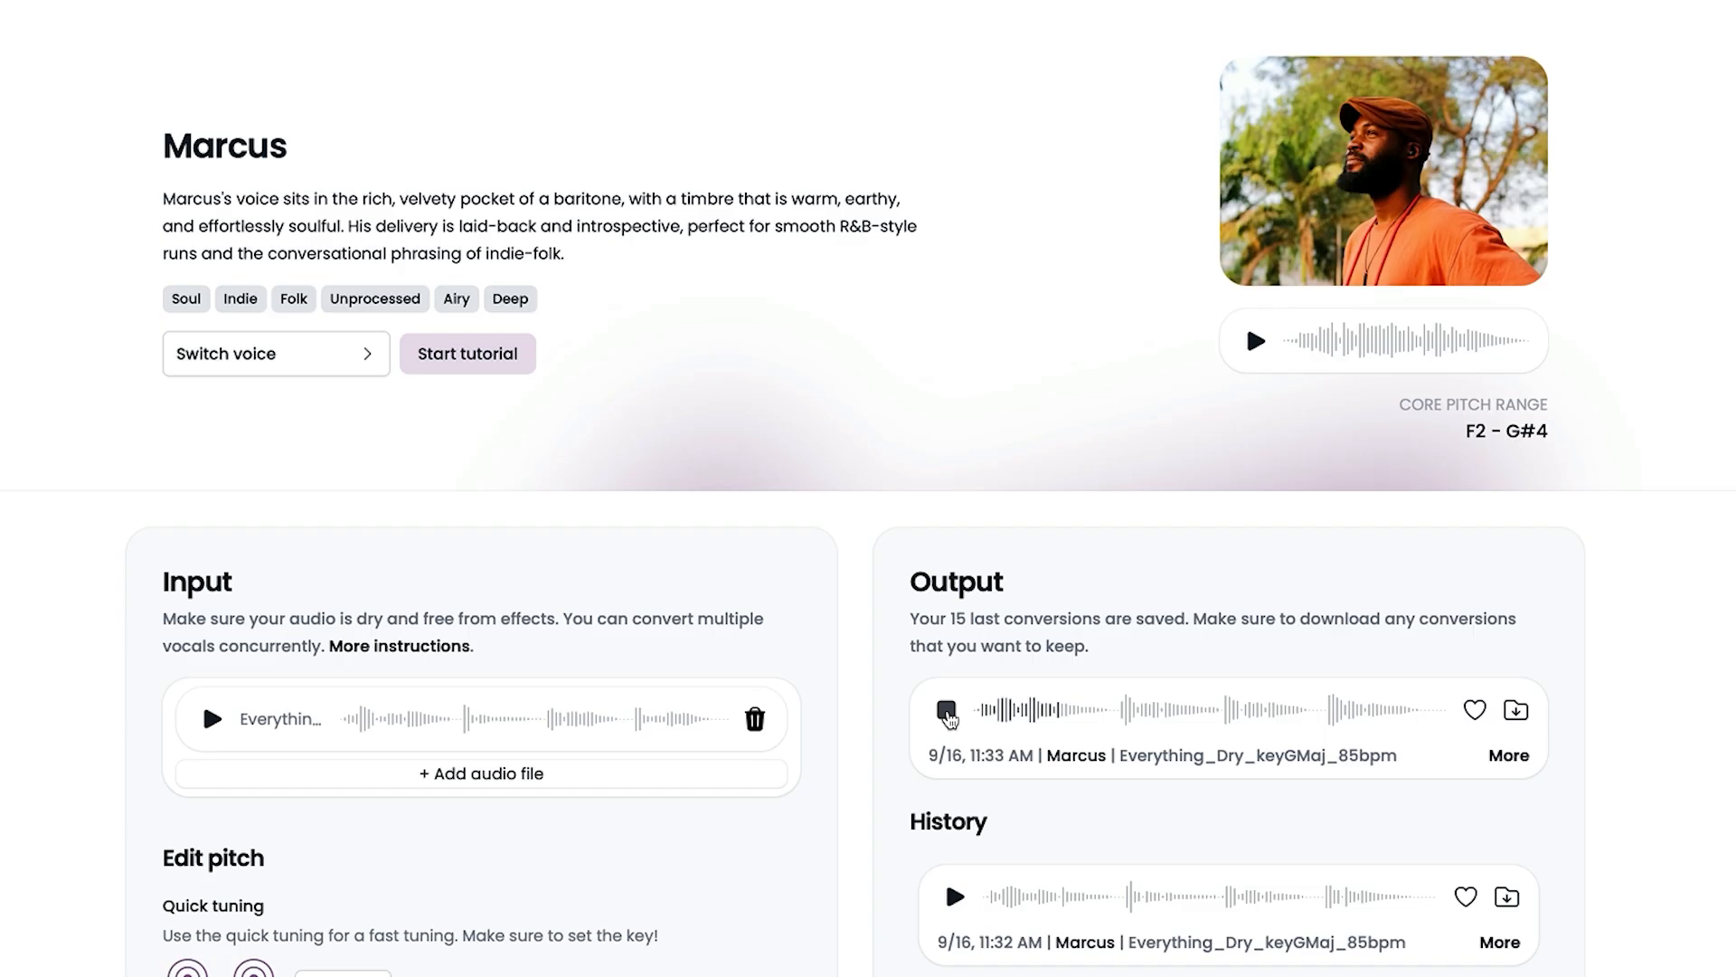
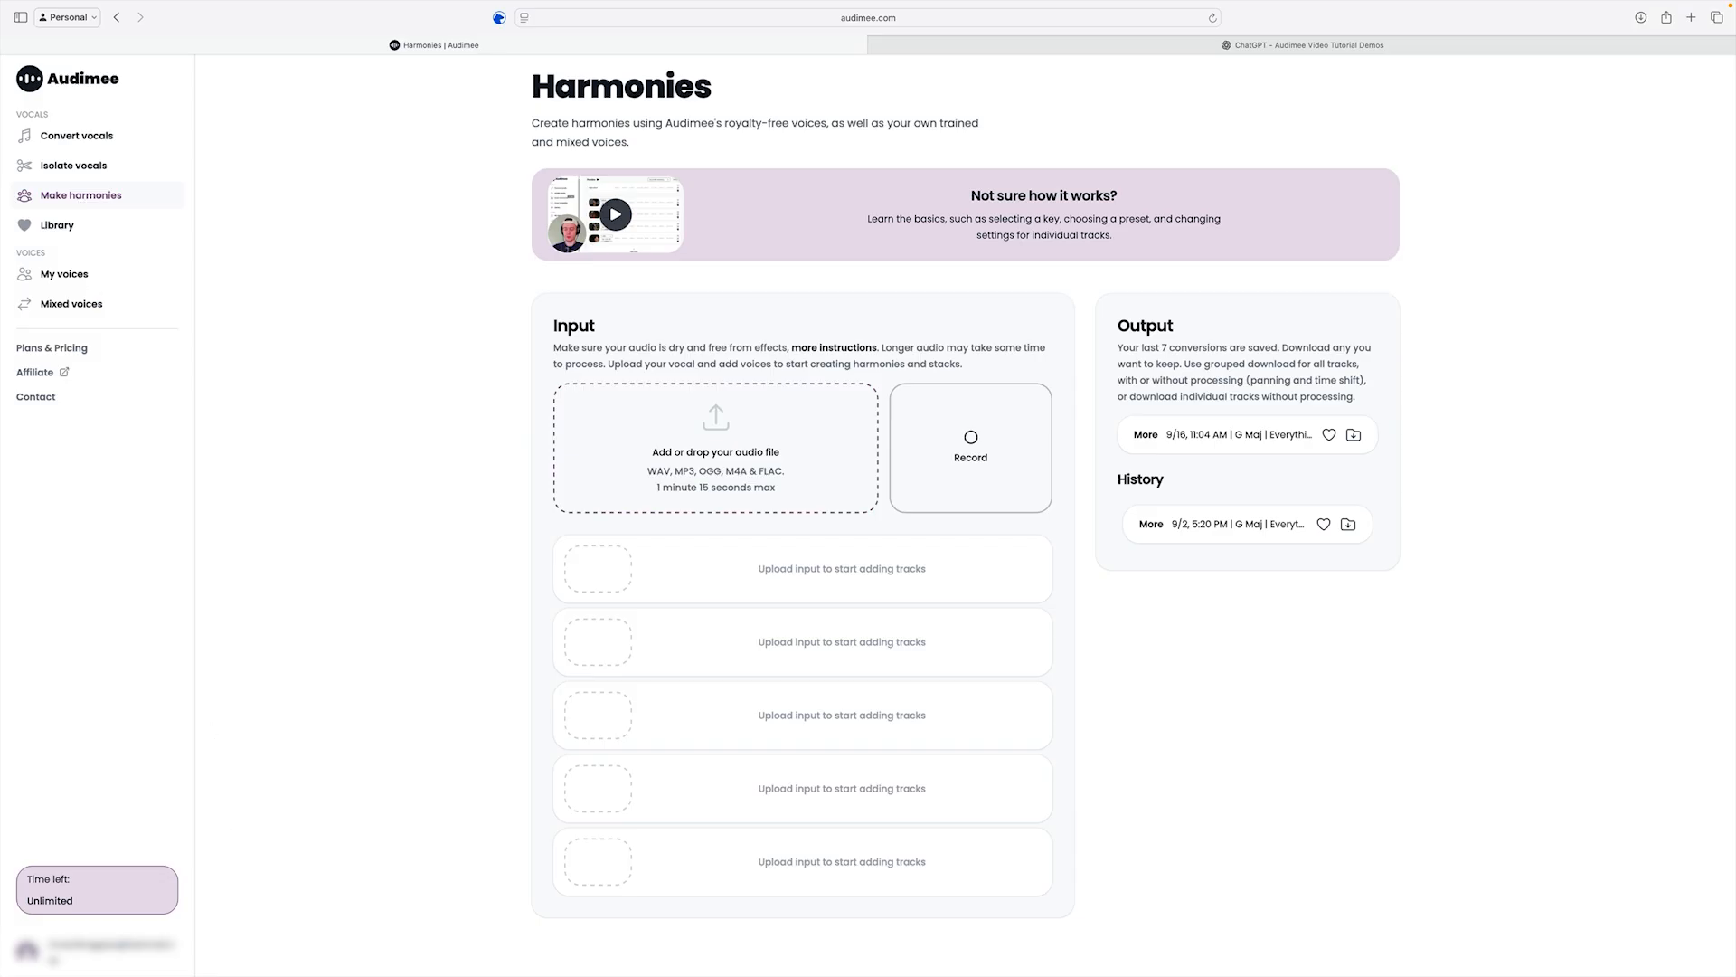
# Add Everything_Dry_keyGMaj_85bpm.wav as the harmonies input vocal and set its key to D Maj.
pyautogui.moveTo(1735, 723); pyautogui.dragTo(641, 434)
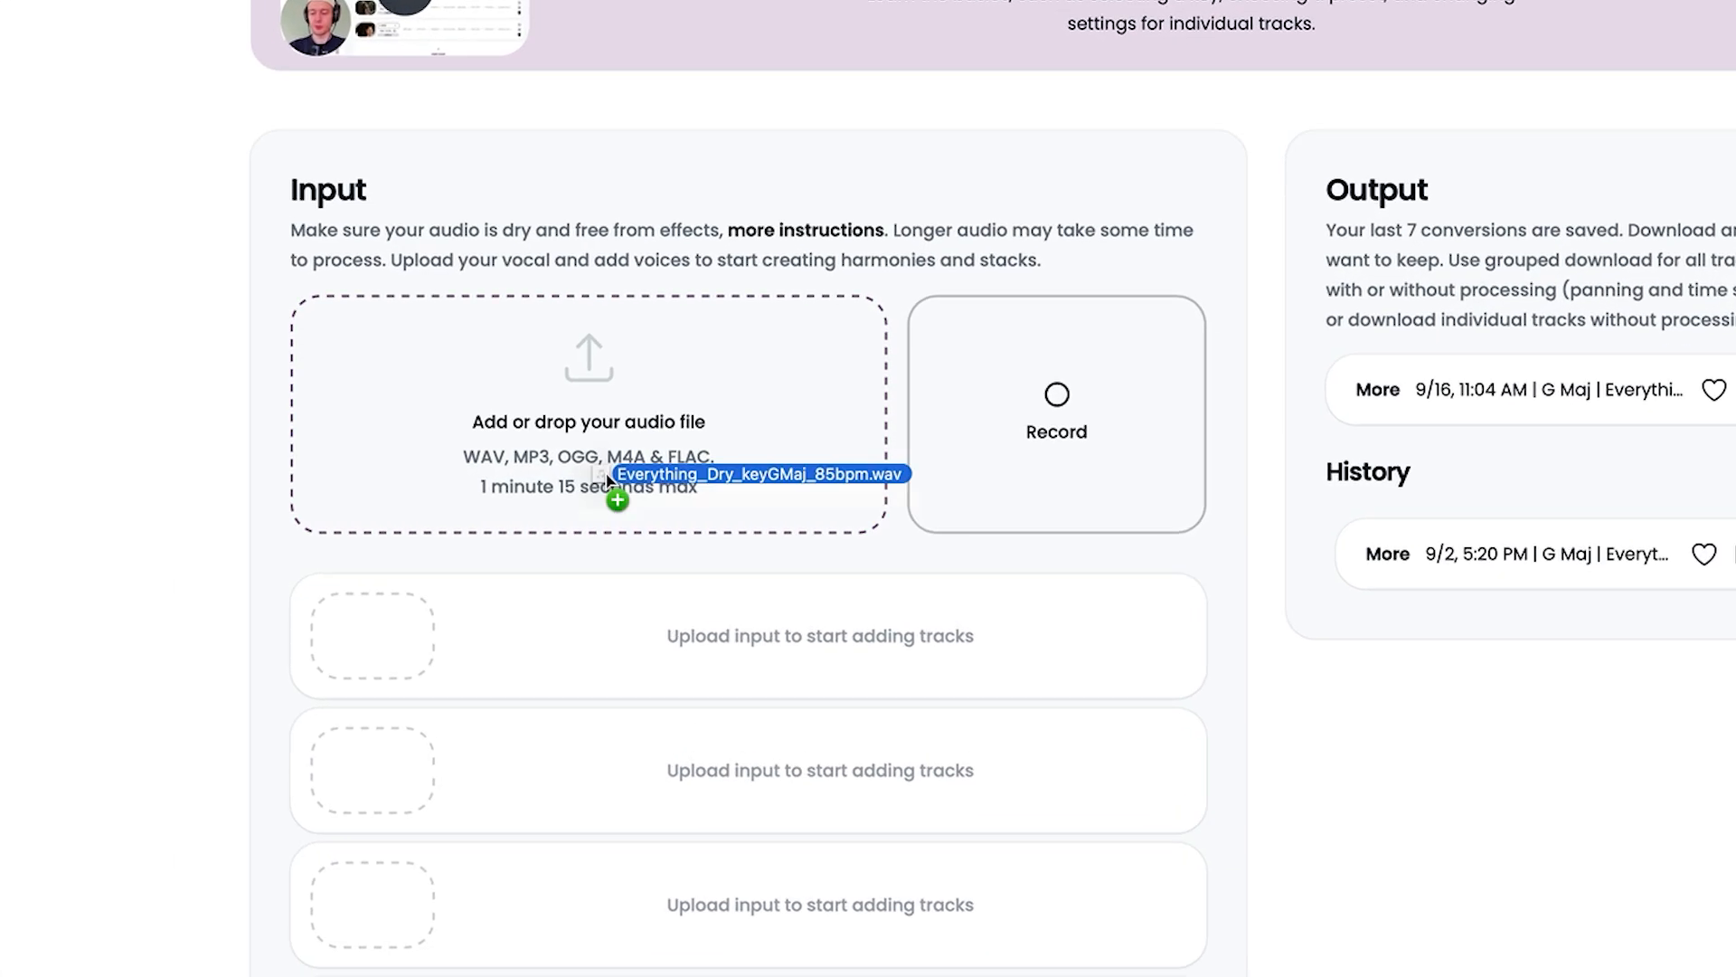
pyautogui.moveTo(397, 374); pyautogui.dragTo(331, 350)
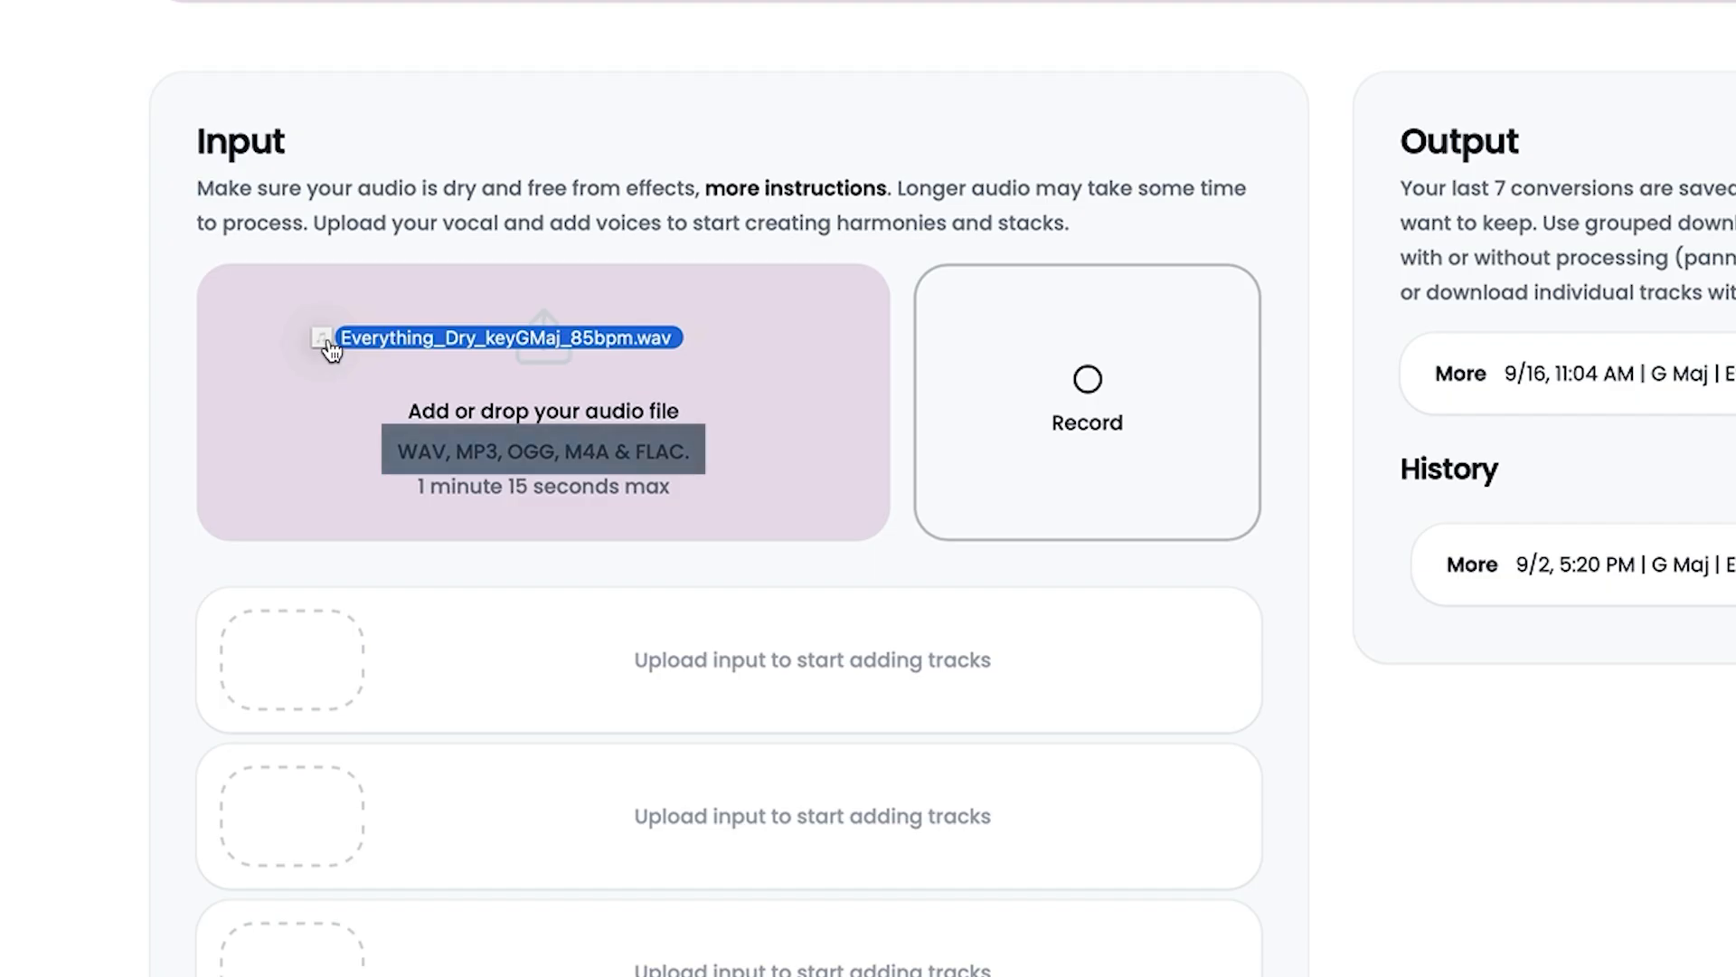
pyautogui.moveTo(331, 350)
pyautogui.mouseDown()
pyautogui.moveTo(375, 382)
pyautogui.moveTo(350, 403)
pyautogui.moveTo(358, 365)
pyautogui.mouseUp()
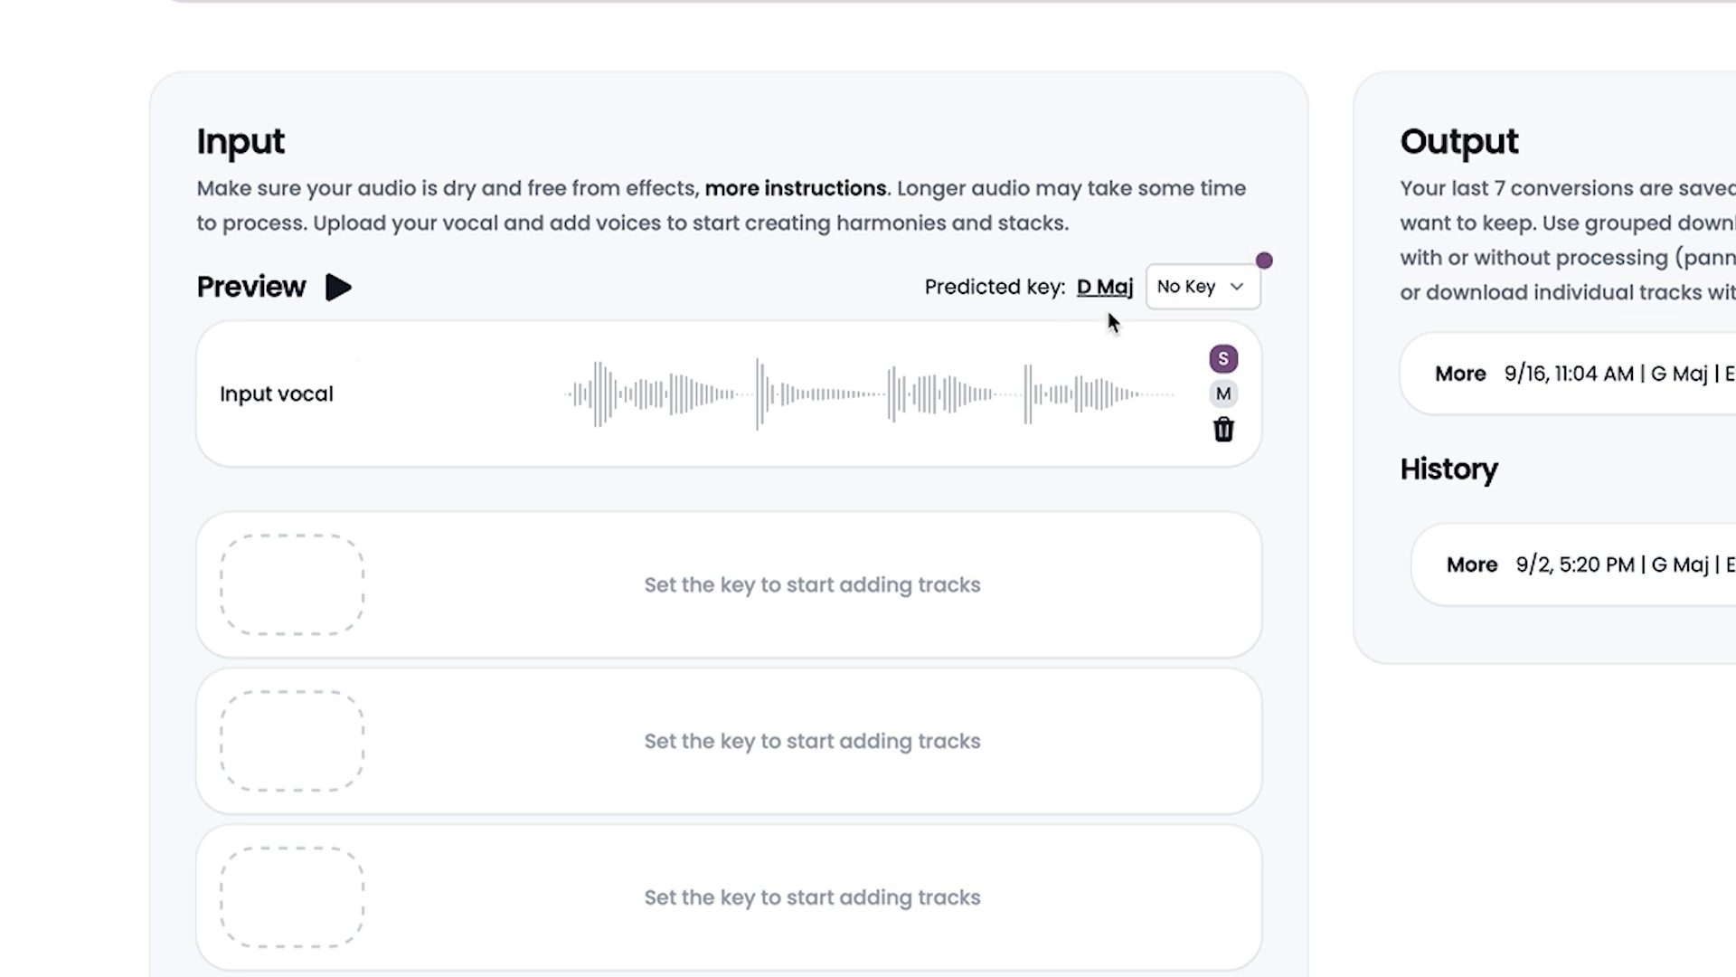
pyautogui.click(1239, 289)
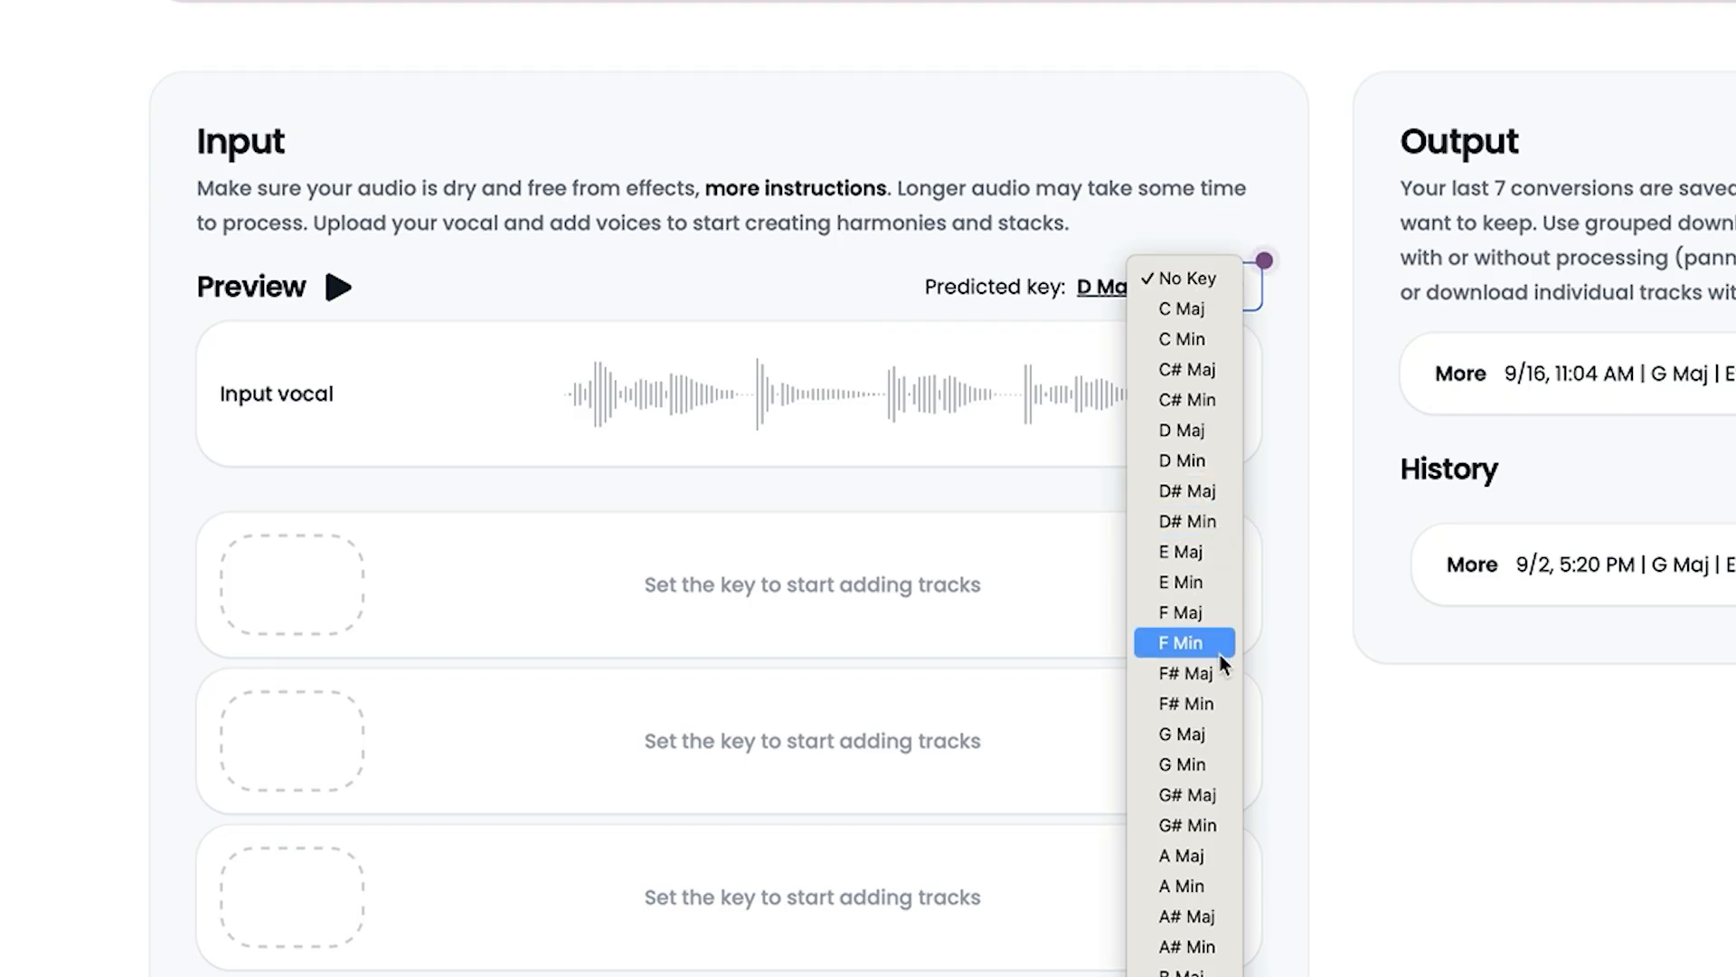
pyautogui.click(1208, 434)
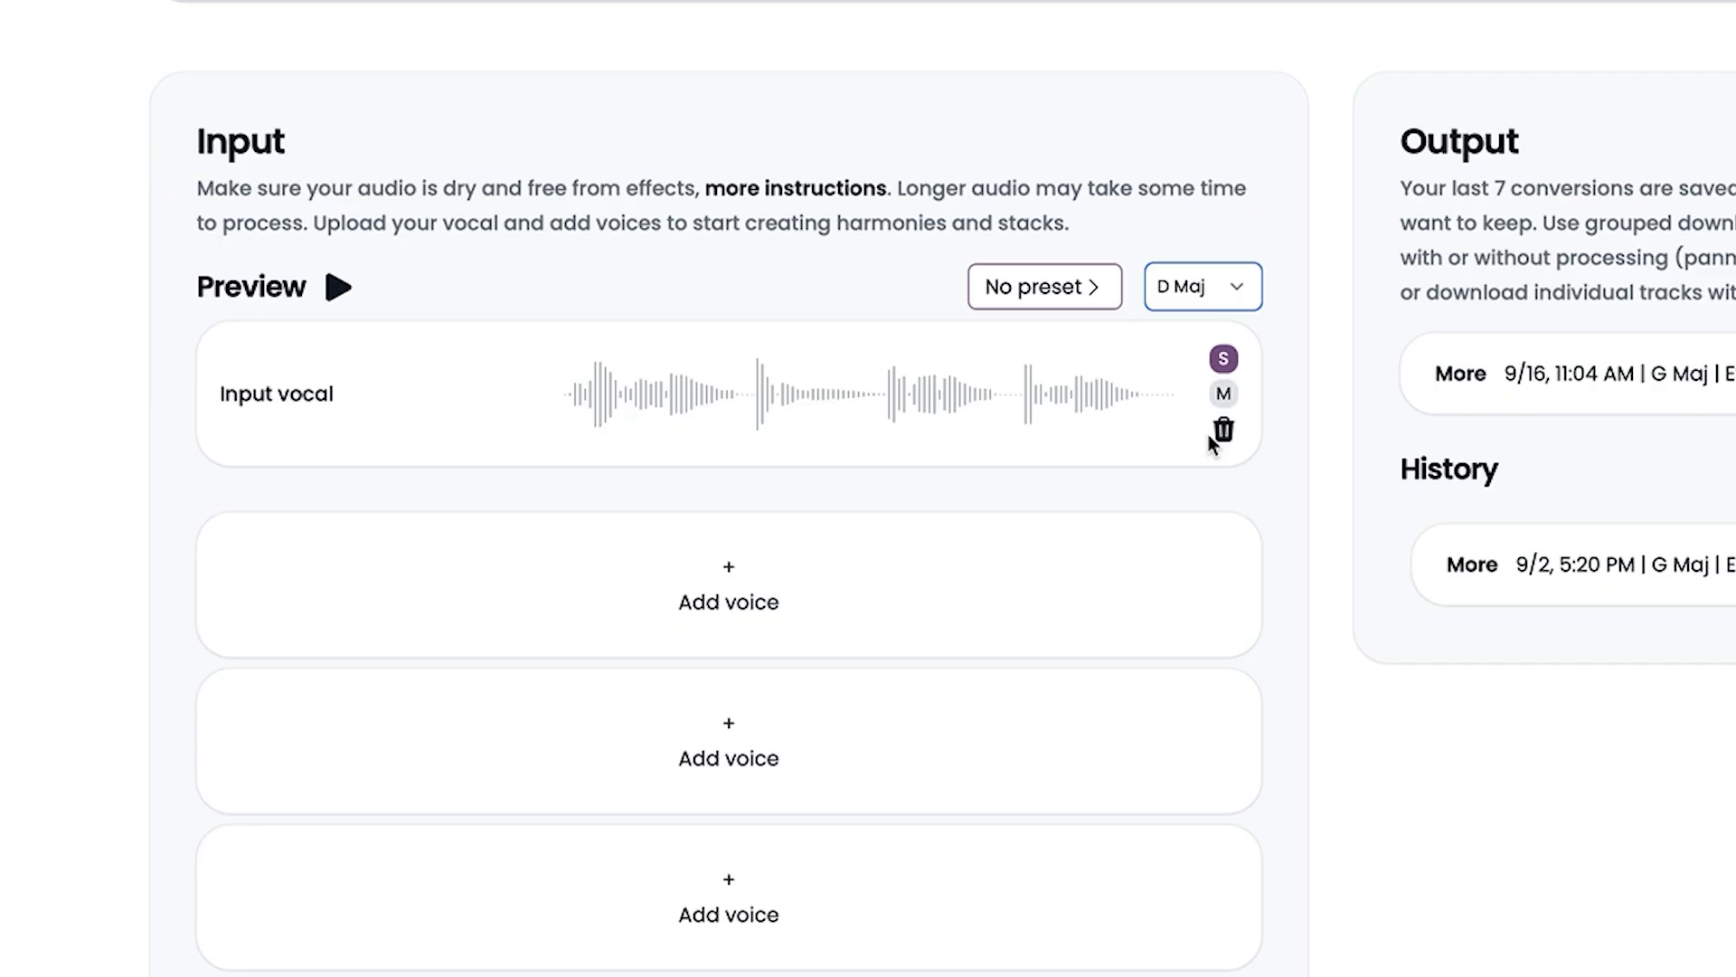
pyautogui.click(1246, 291)
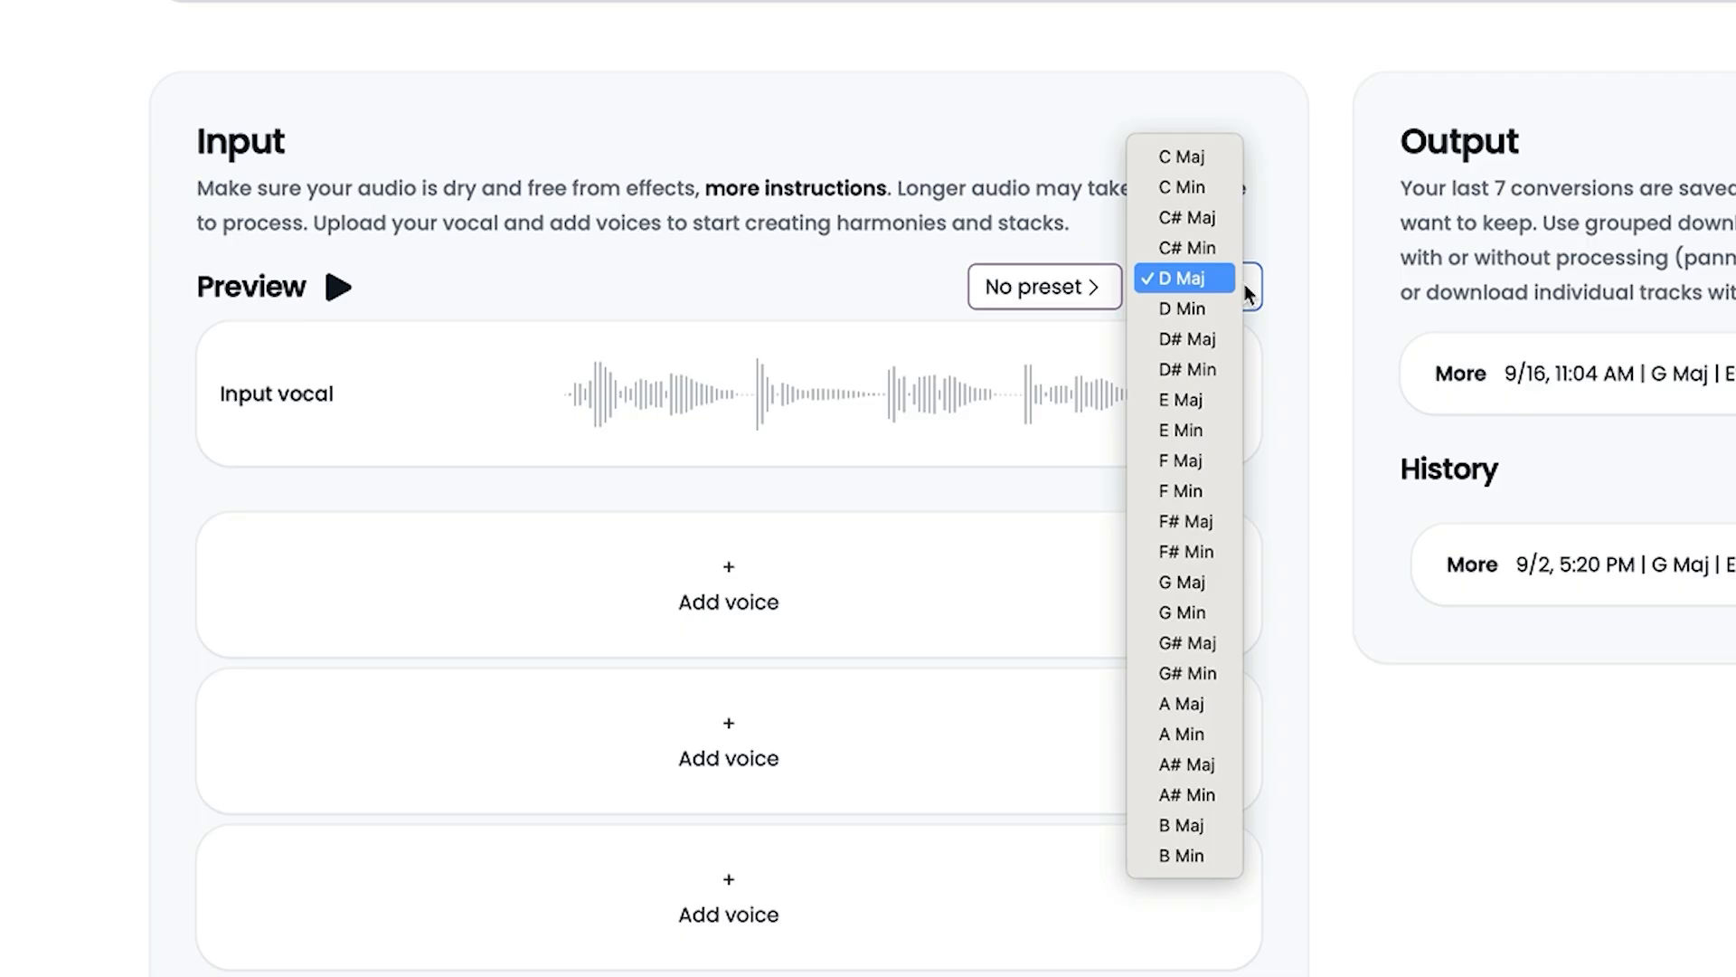
pyautogui.click(1213, 279)
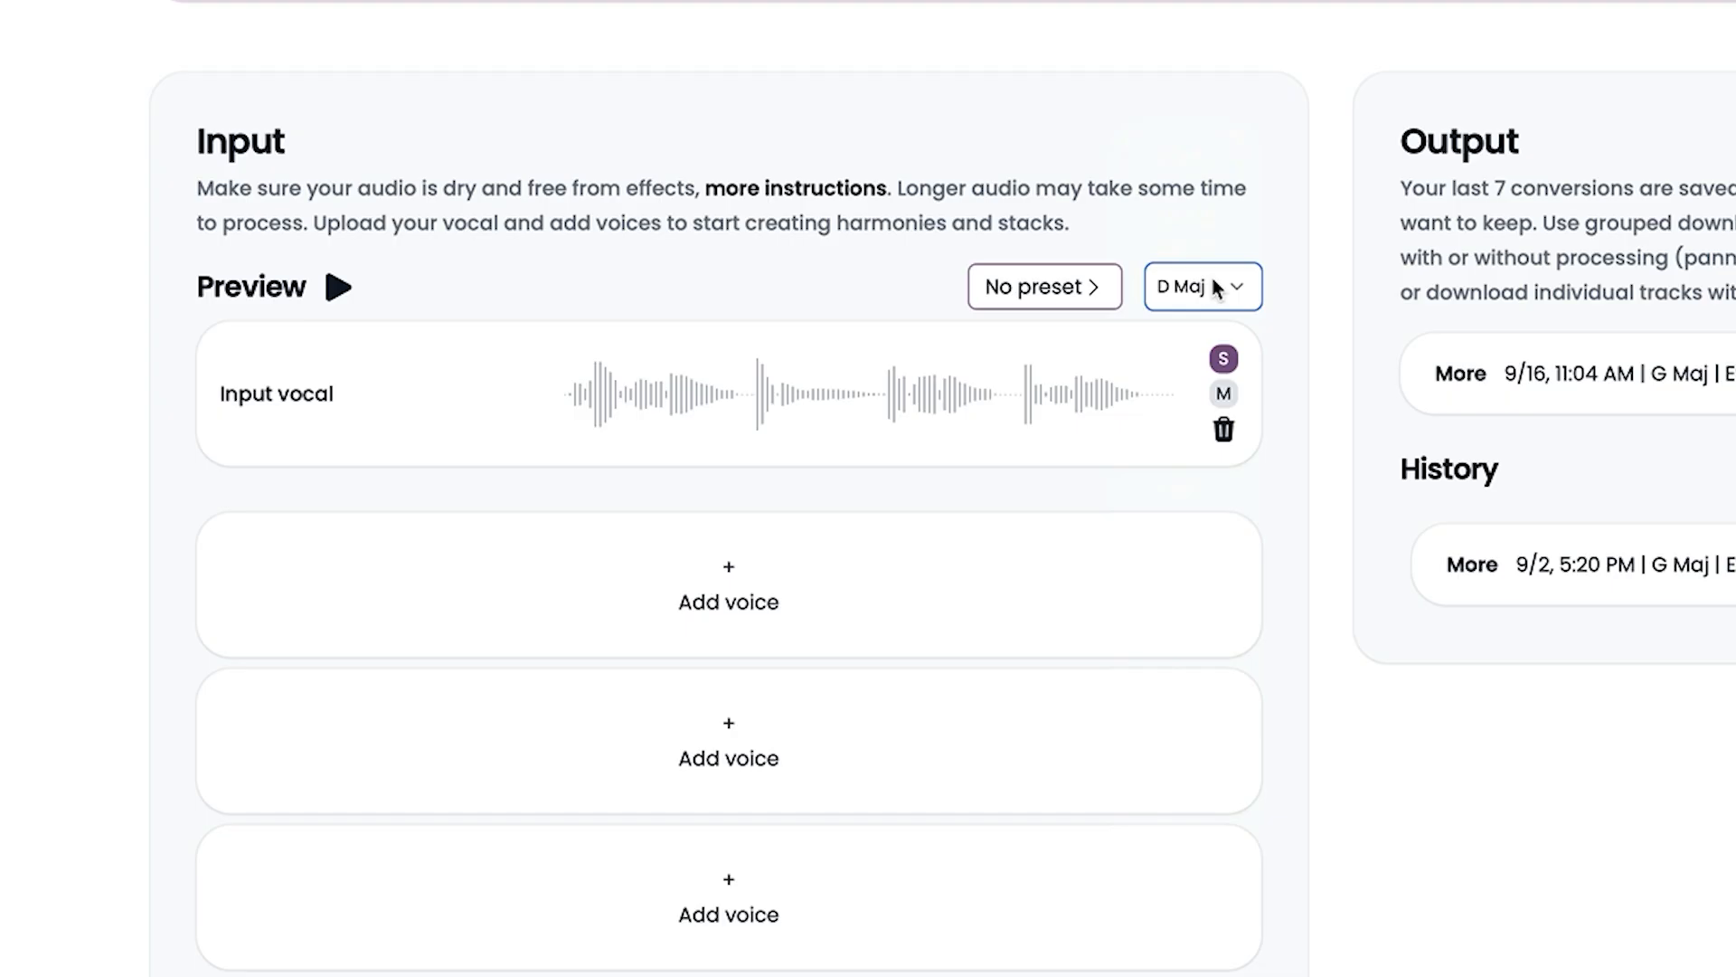
# Add a first harmony track with the favorite voice Vanessa and set its interval to - Third.
pyautogui.click(735, 576)
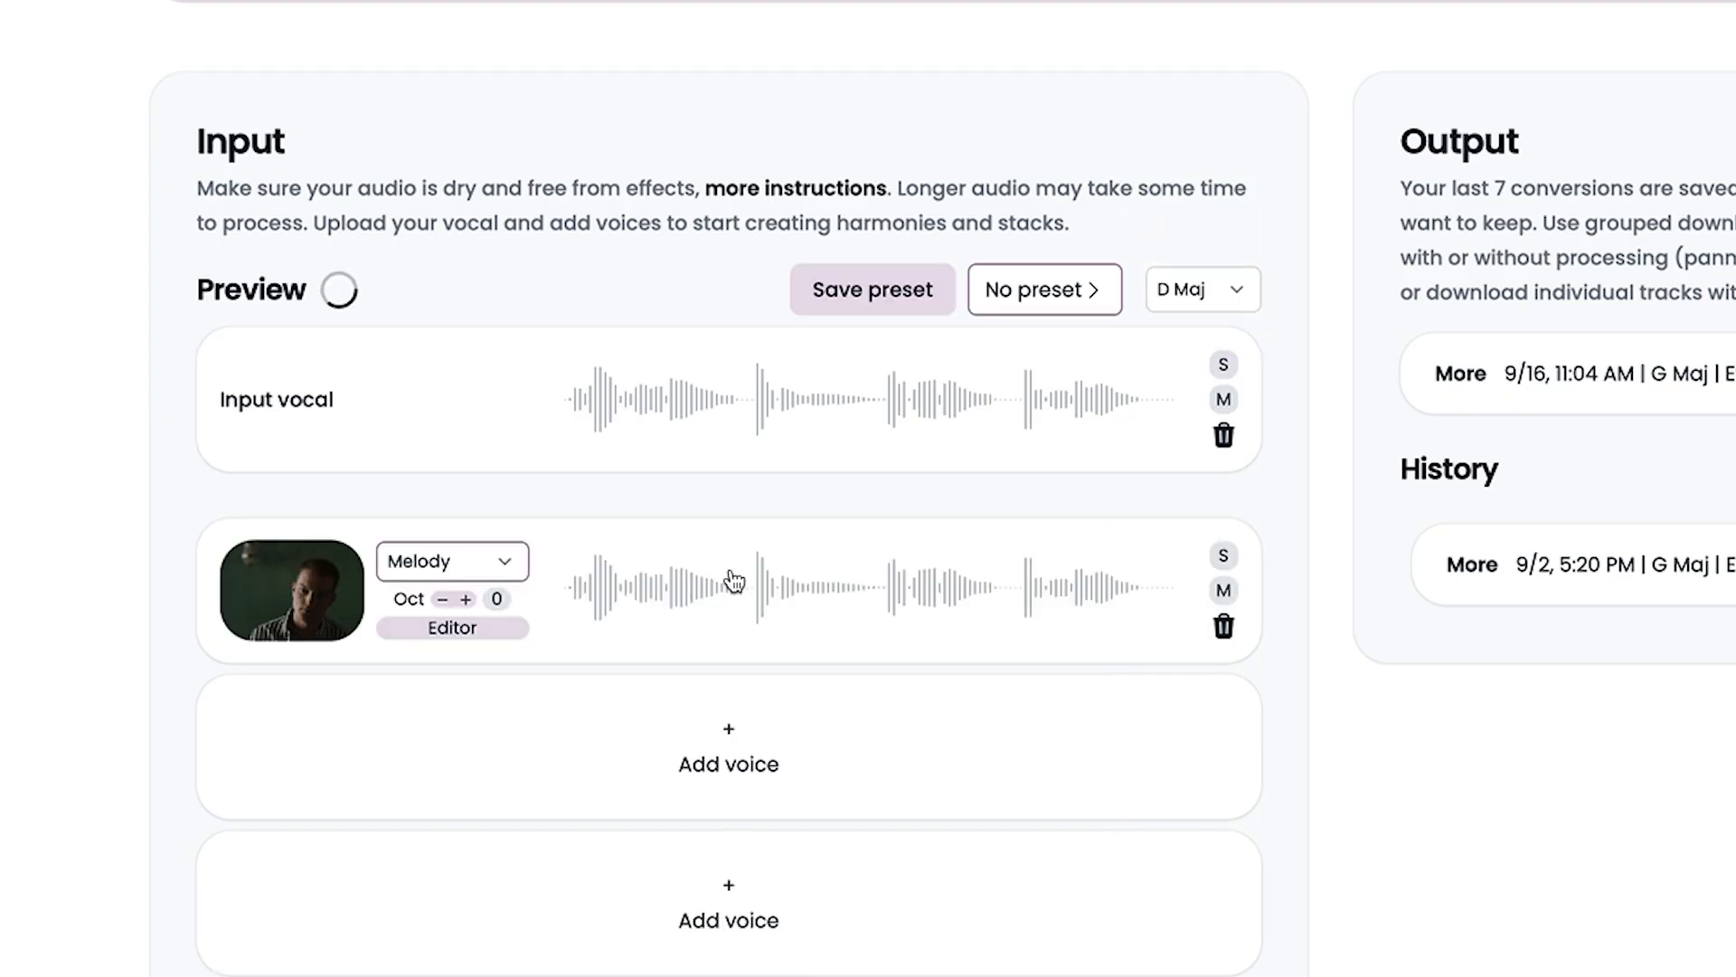
pyautogui.click(296, 607)
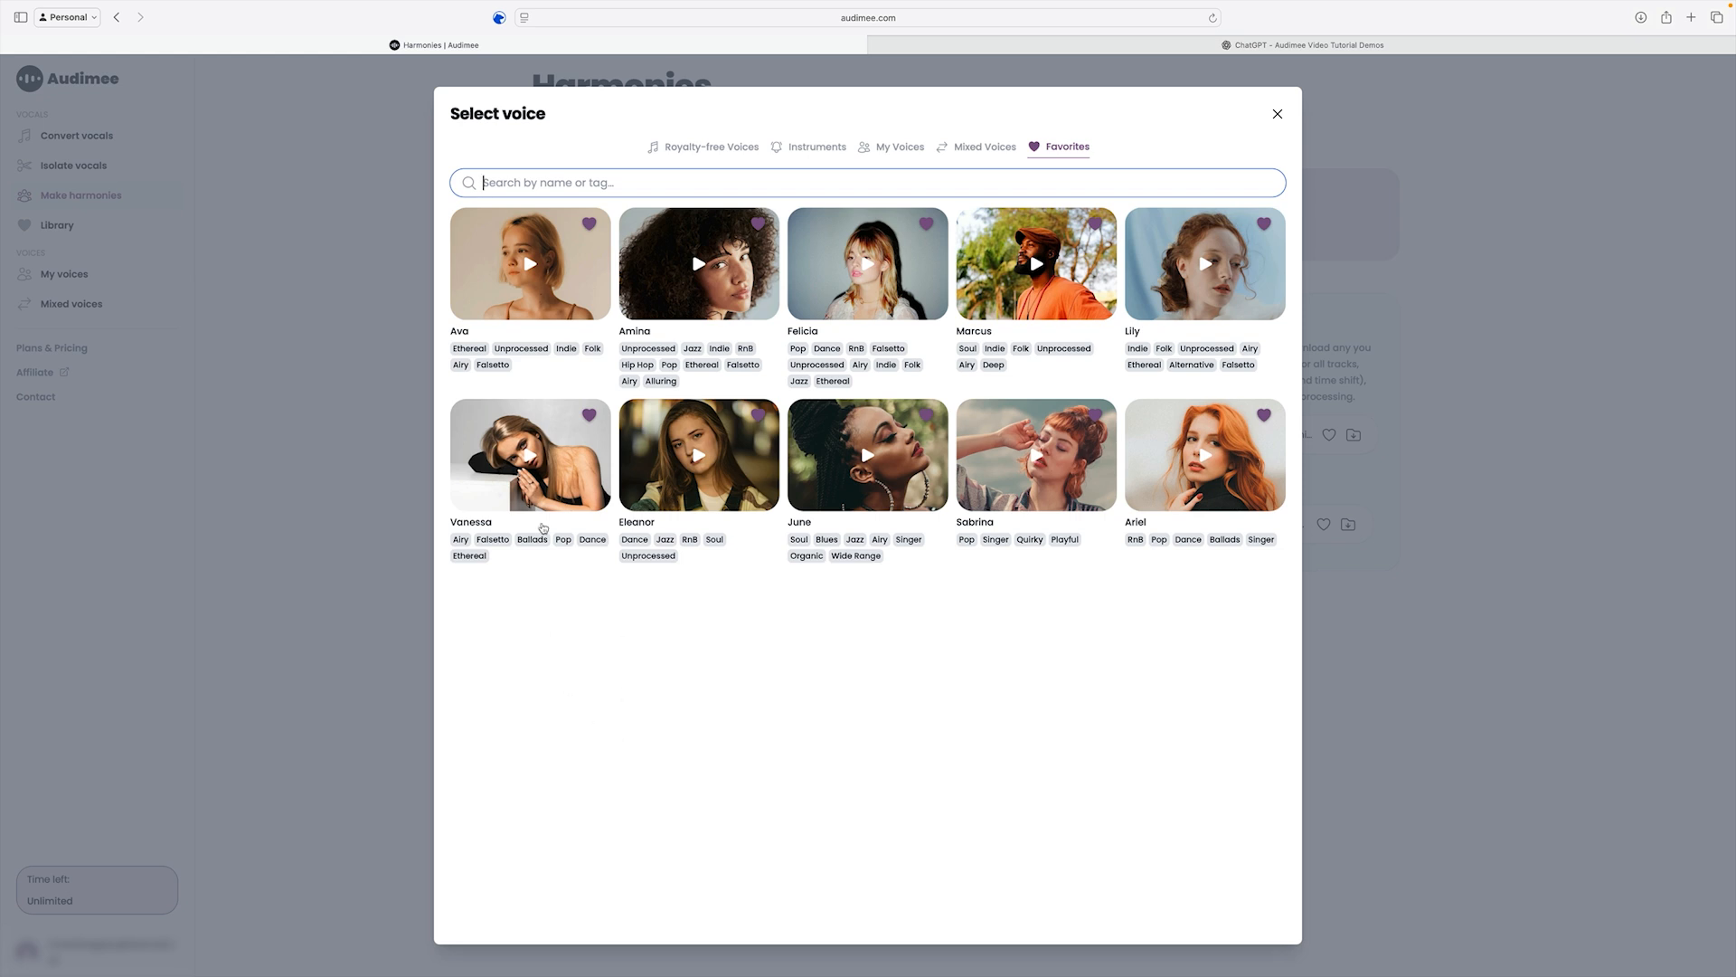
pyautogui.click(559, 459)
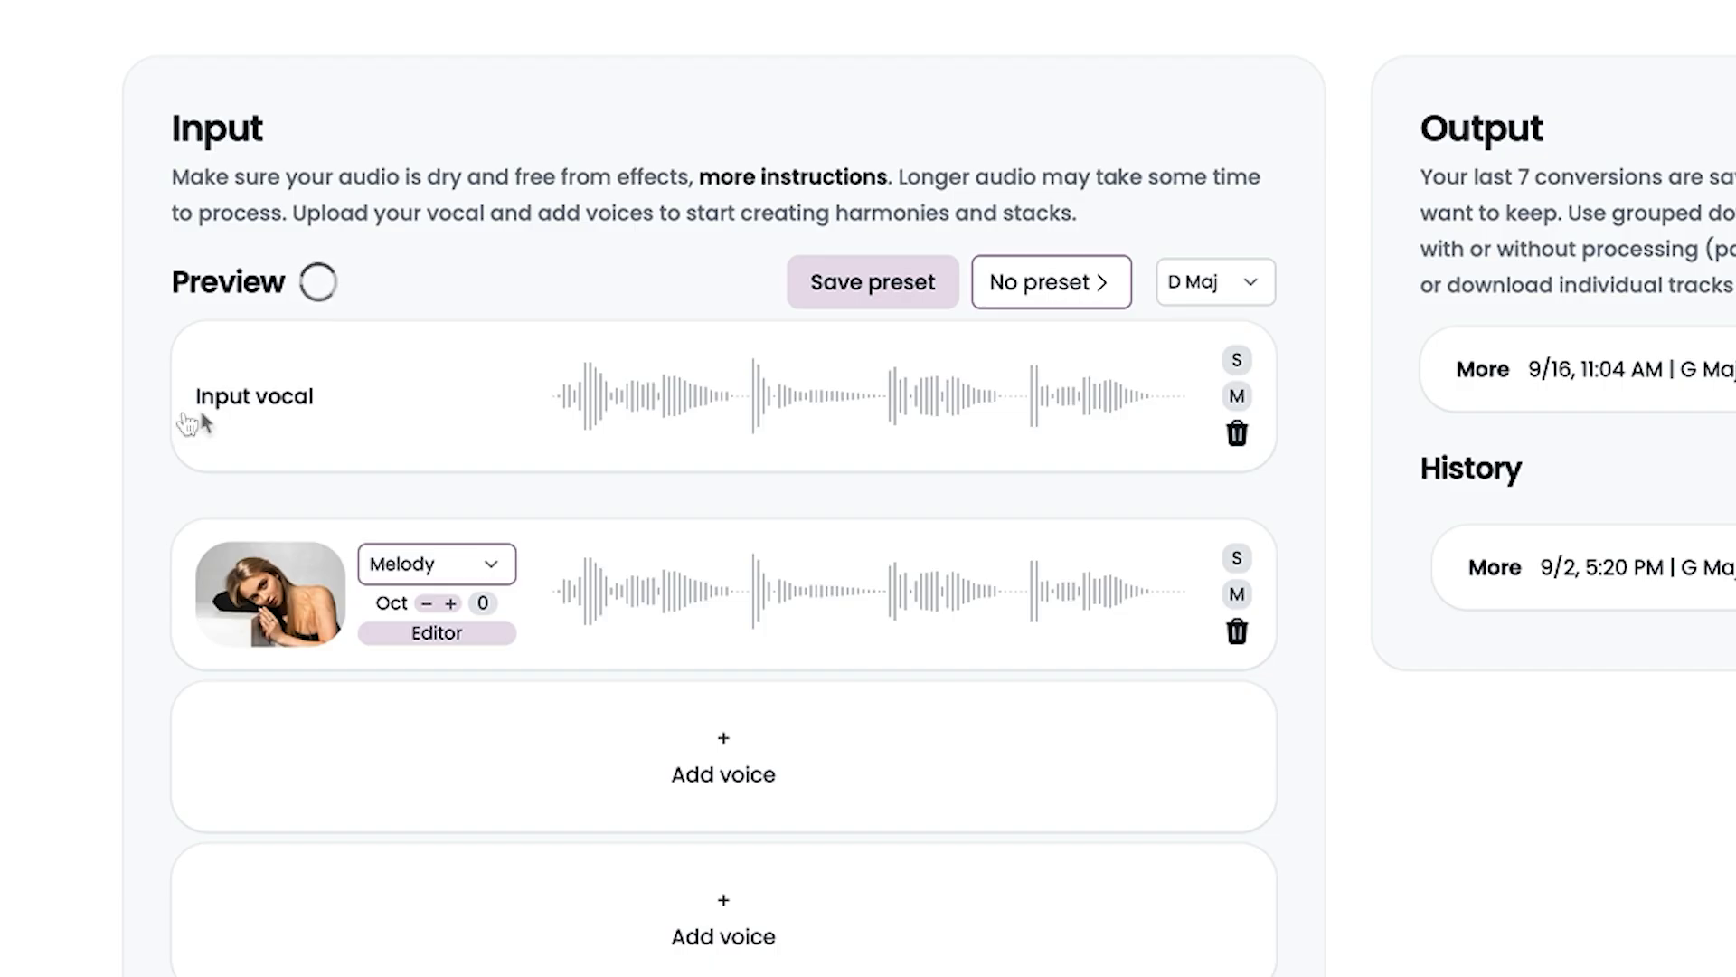
pyautogui.click(488, 561)
pyautogui.click(423, 570)
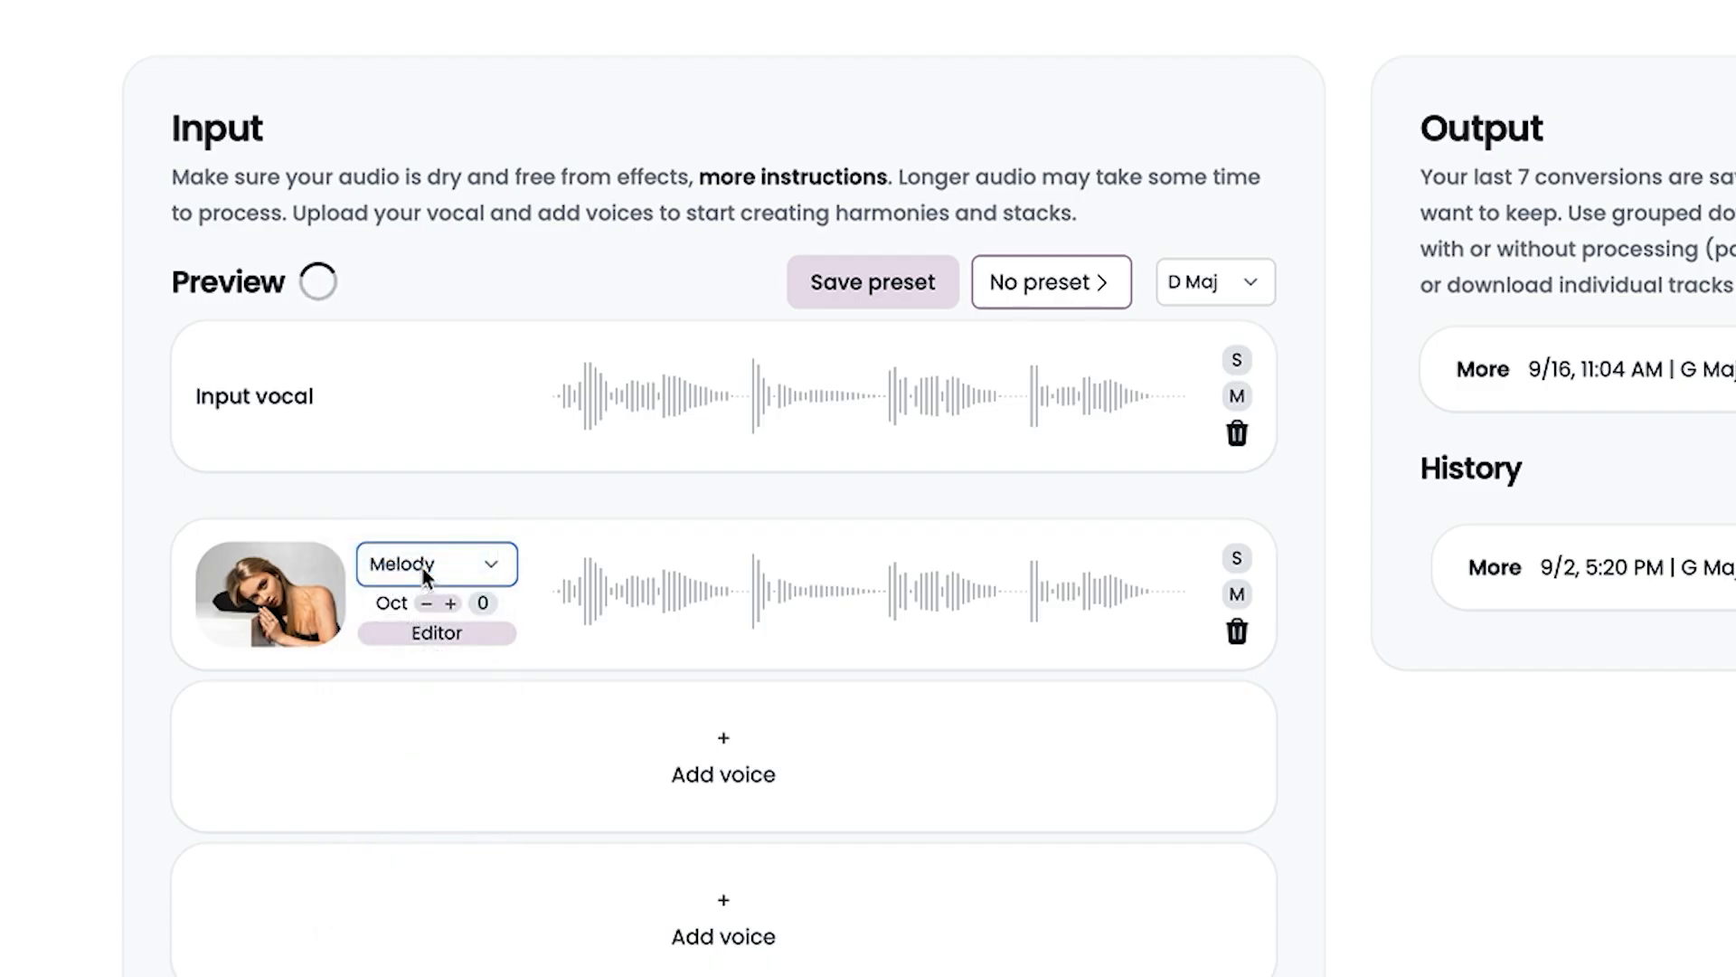
pyautogui.click(447, 564)
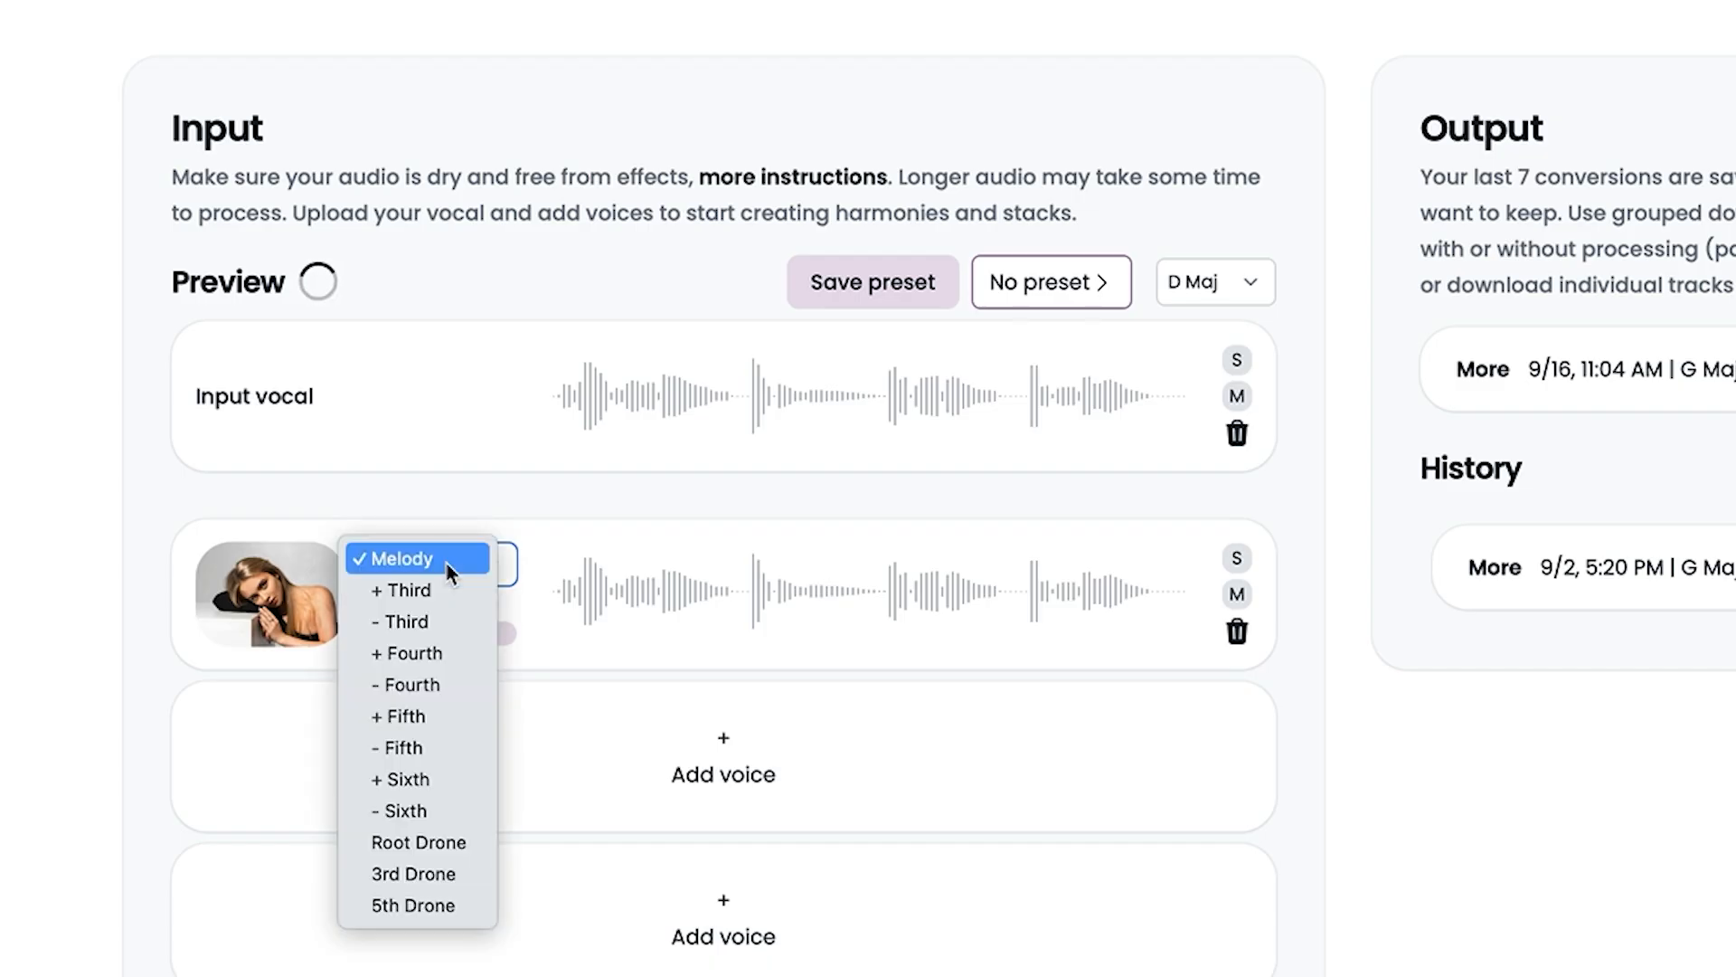
pyautogui.click(448, 625)
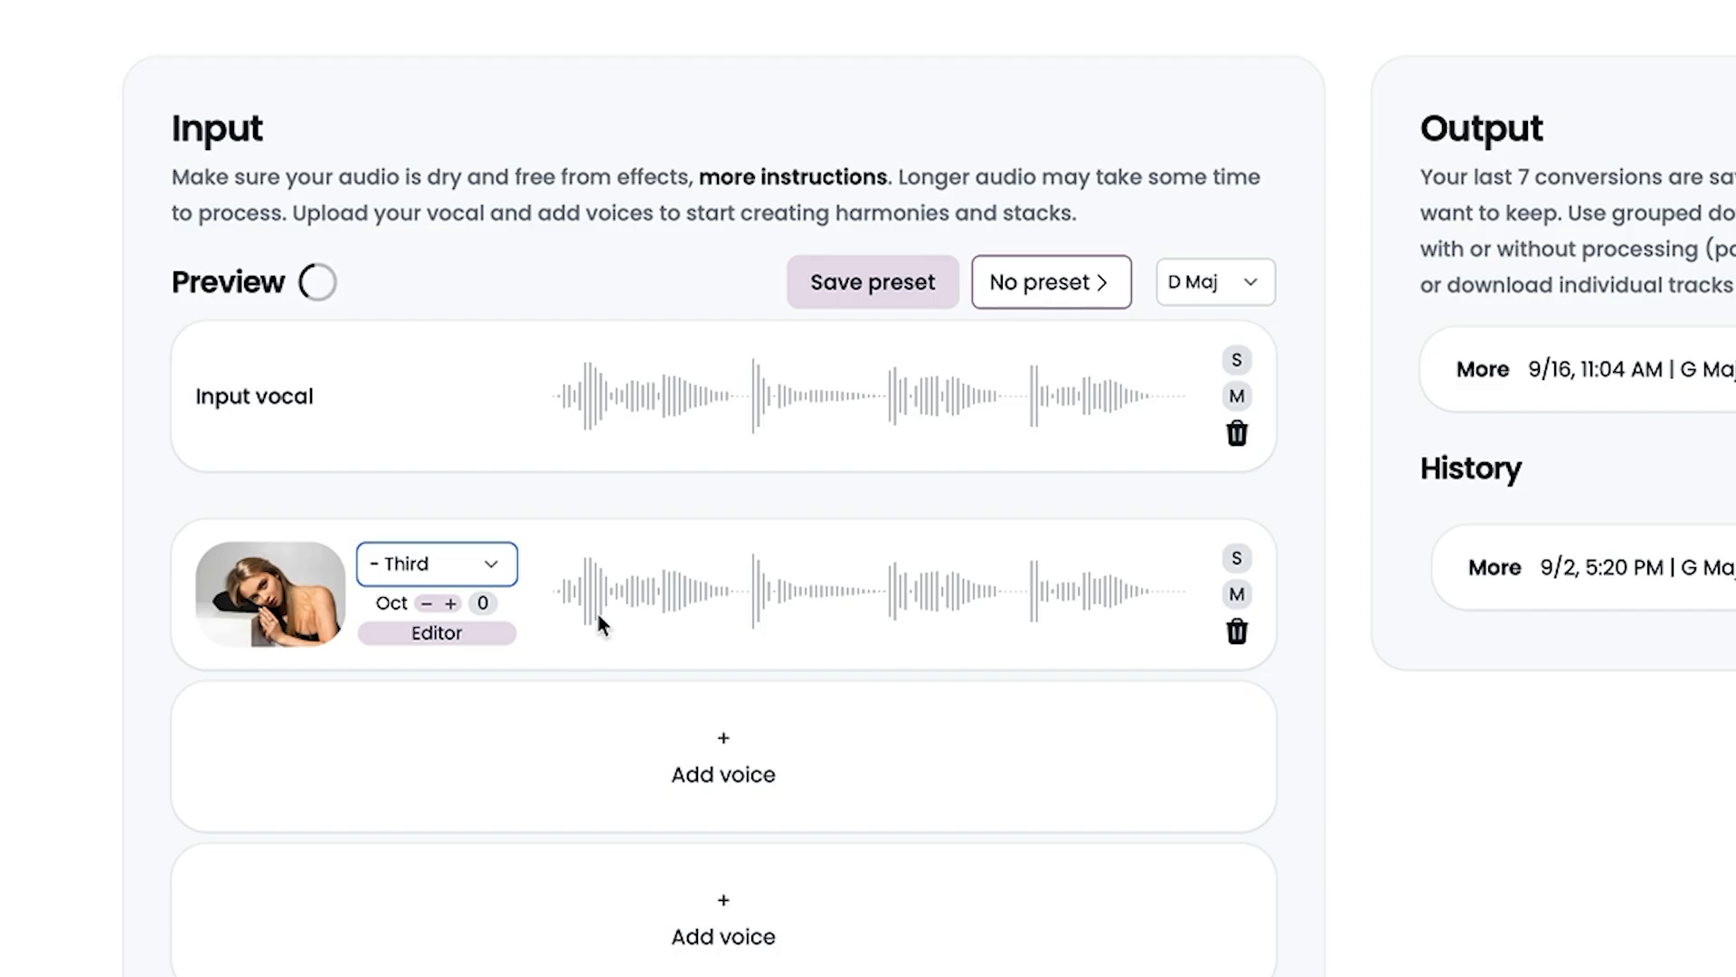
# Check the harmony presets and play the preview of the input vocal with the Vanessa harmony.
pyautogui.click(1075, 286)
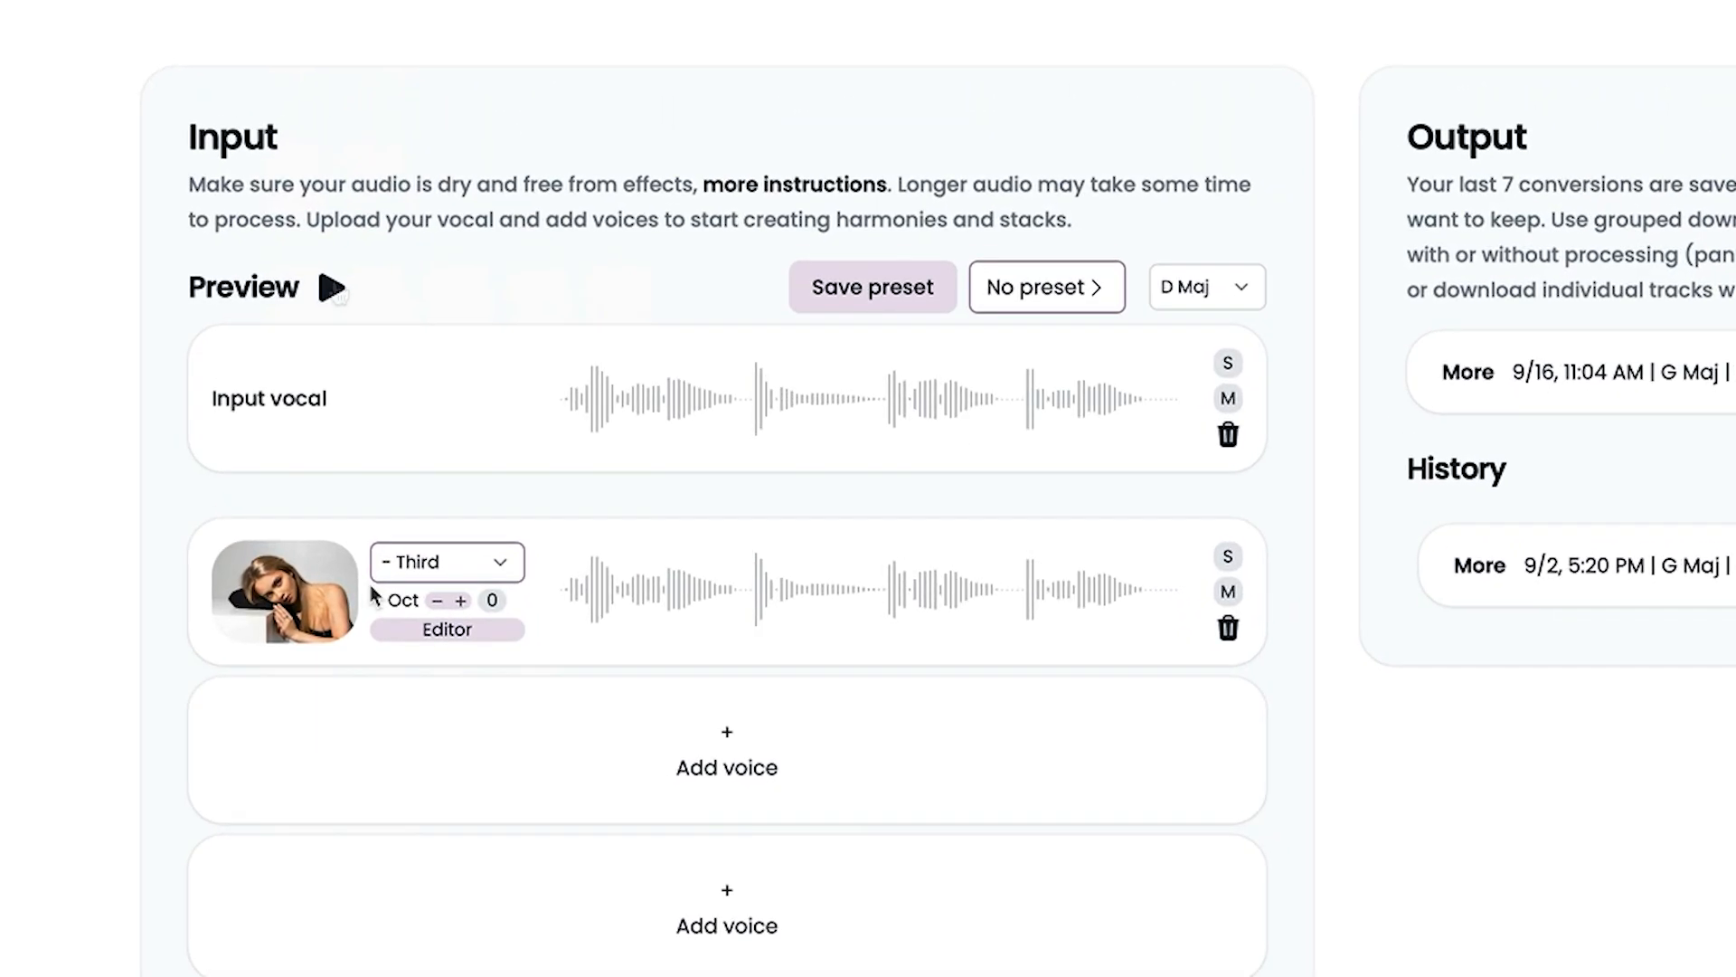
pyautogui.click(332, 288)
# Raise the Pitch quick tuning of the Vanessa track to the maximum in its pitch editor.
pyautogui.click(483, 630)
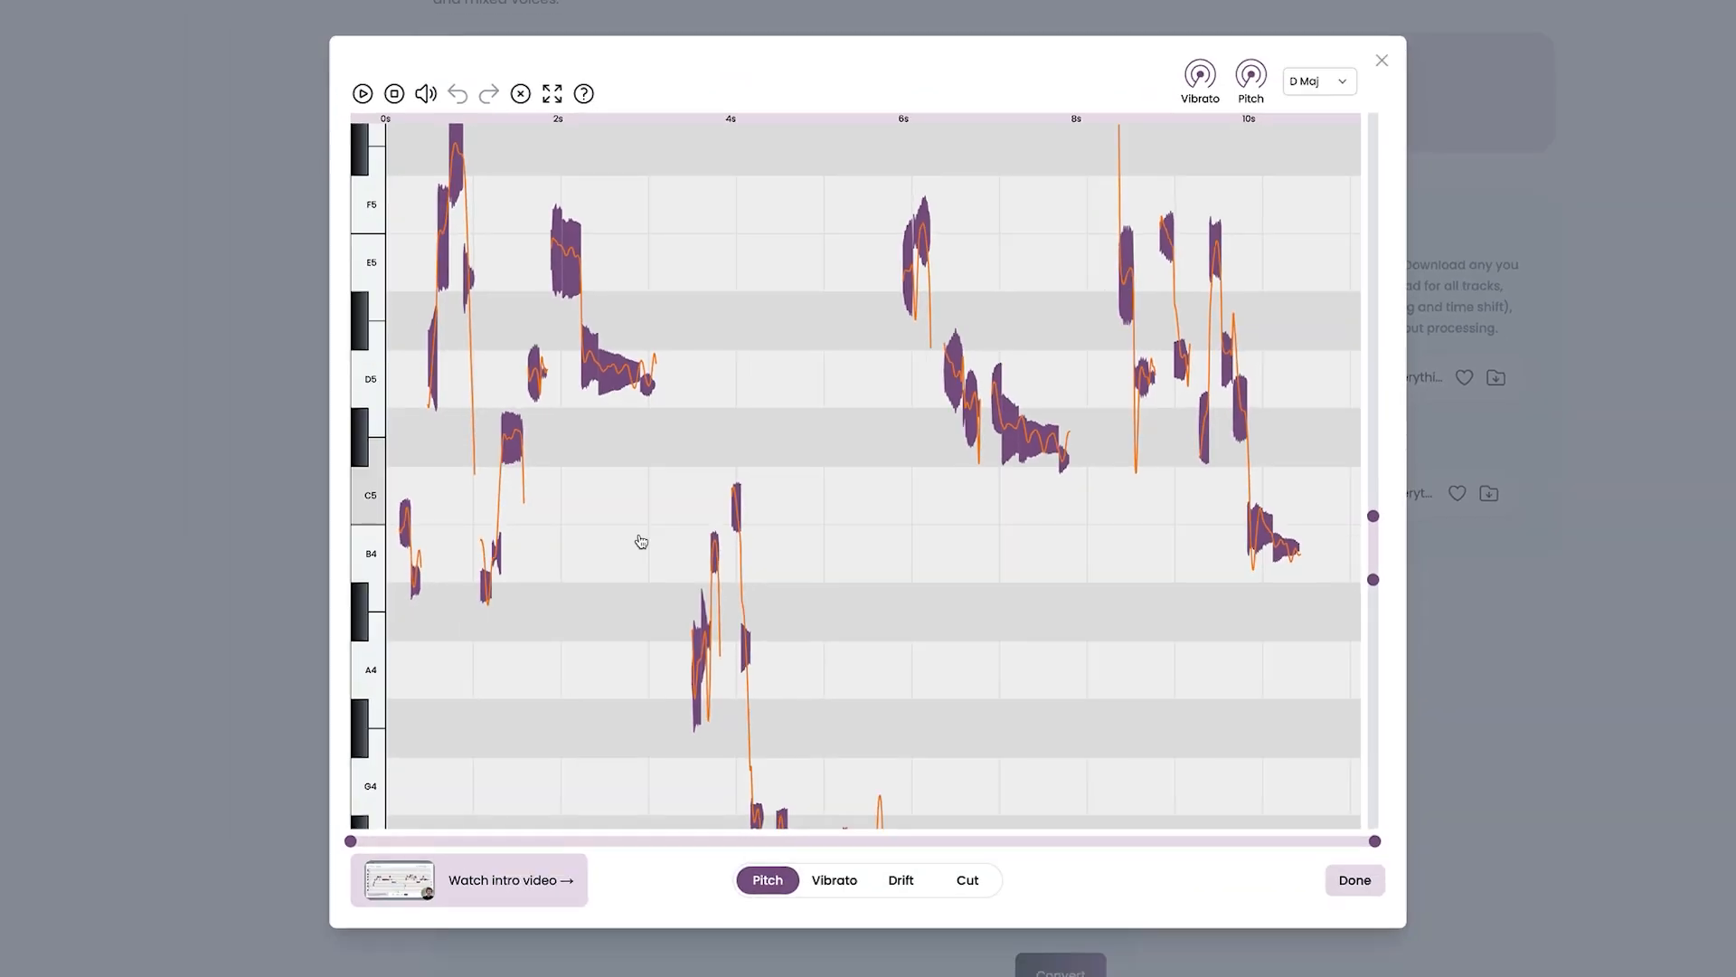
pyautogui.click(1253, 81)
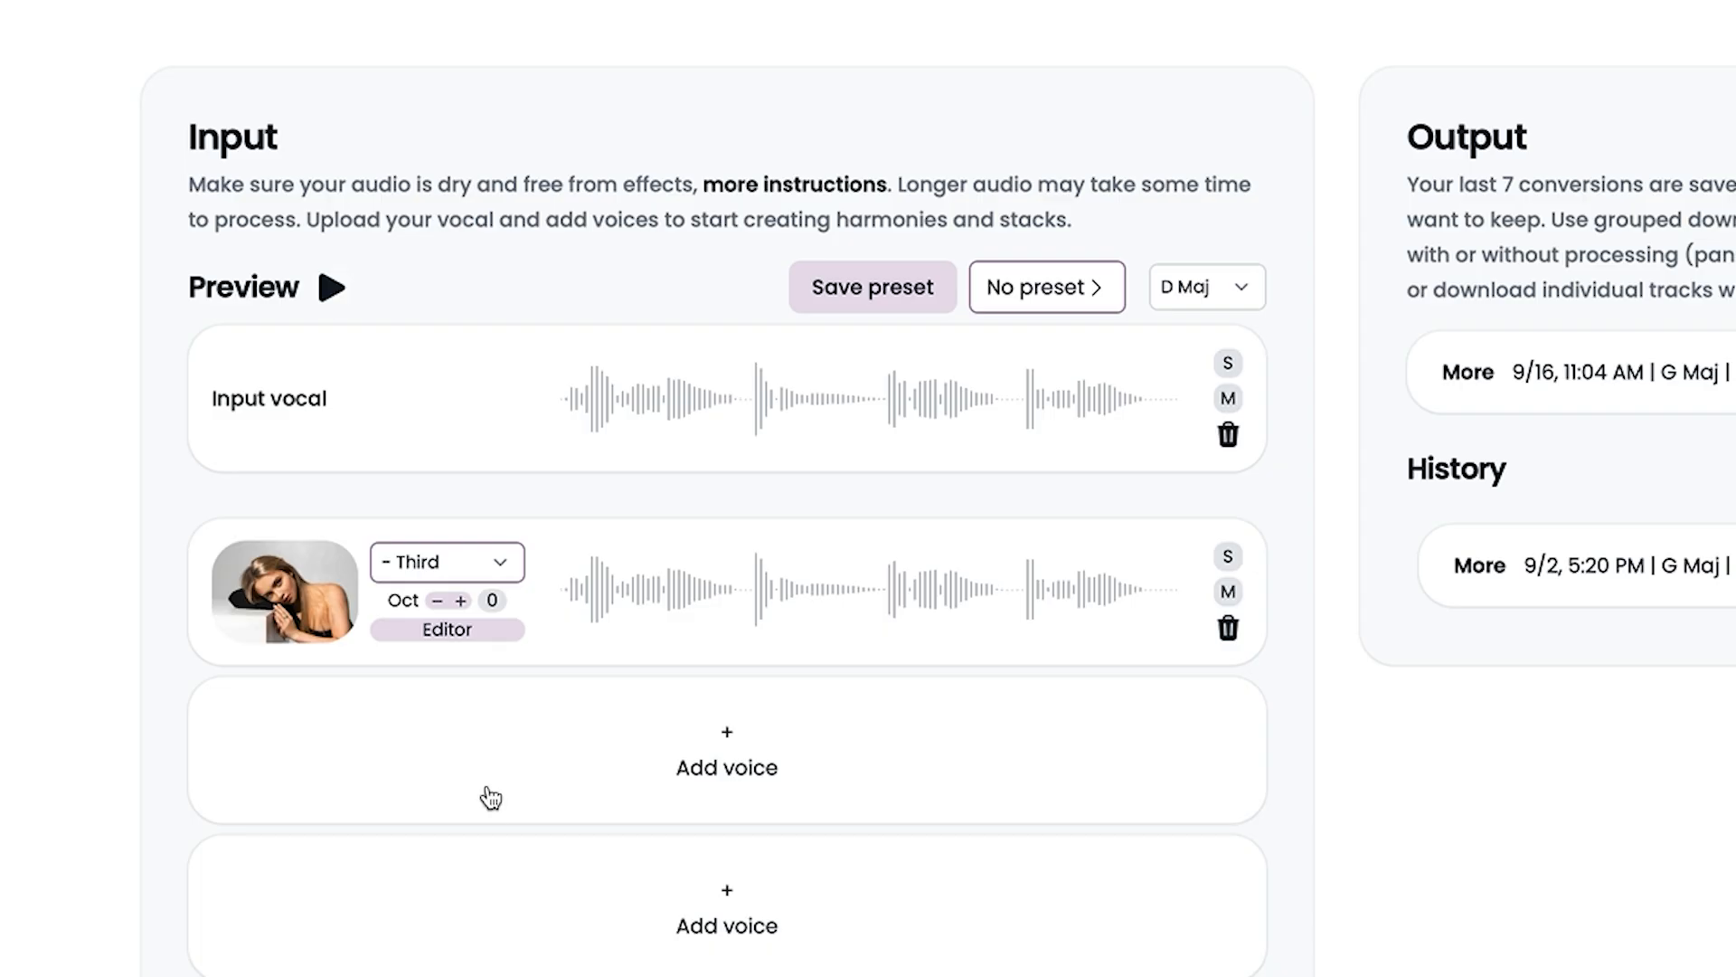
# Preview the Vanessa track soloed, and preview it unsoloed together with the input vocal.
pyautogui.click(1229, 561)
pyautogui.click(332, 289)
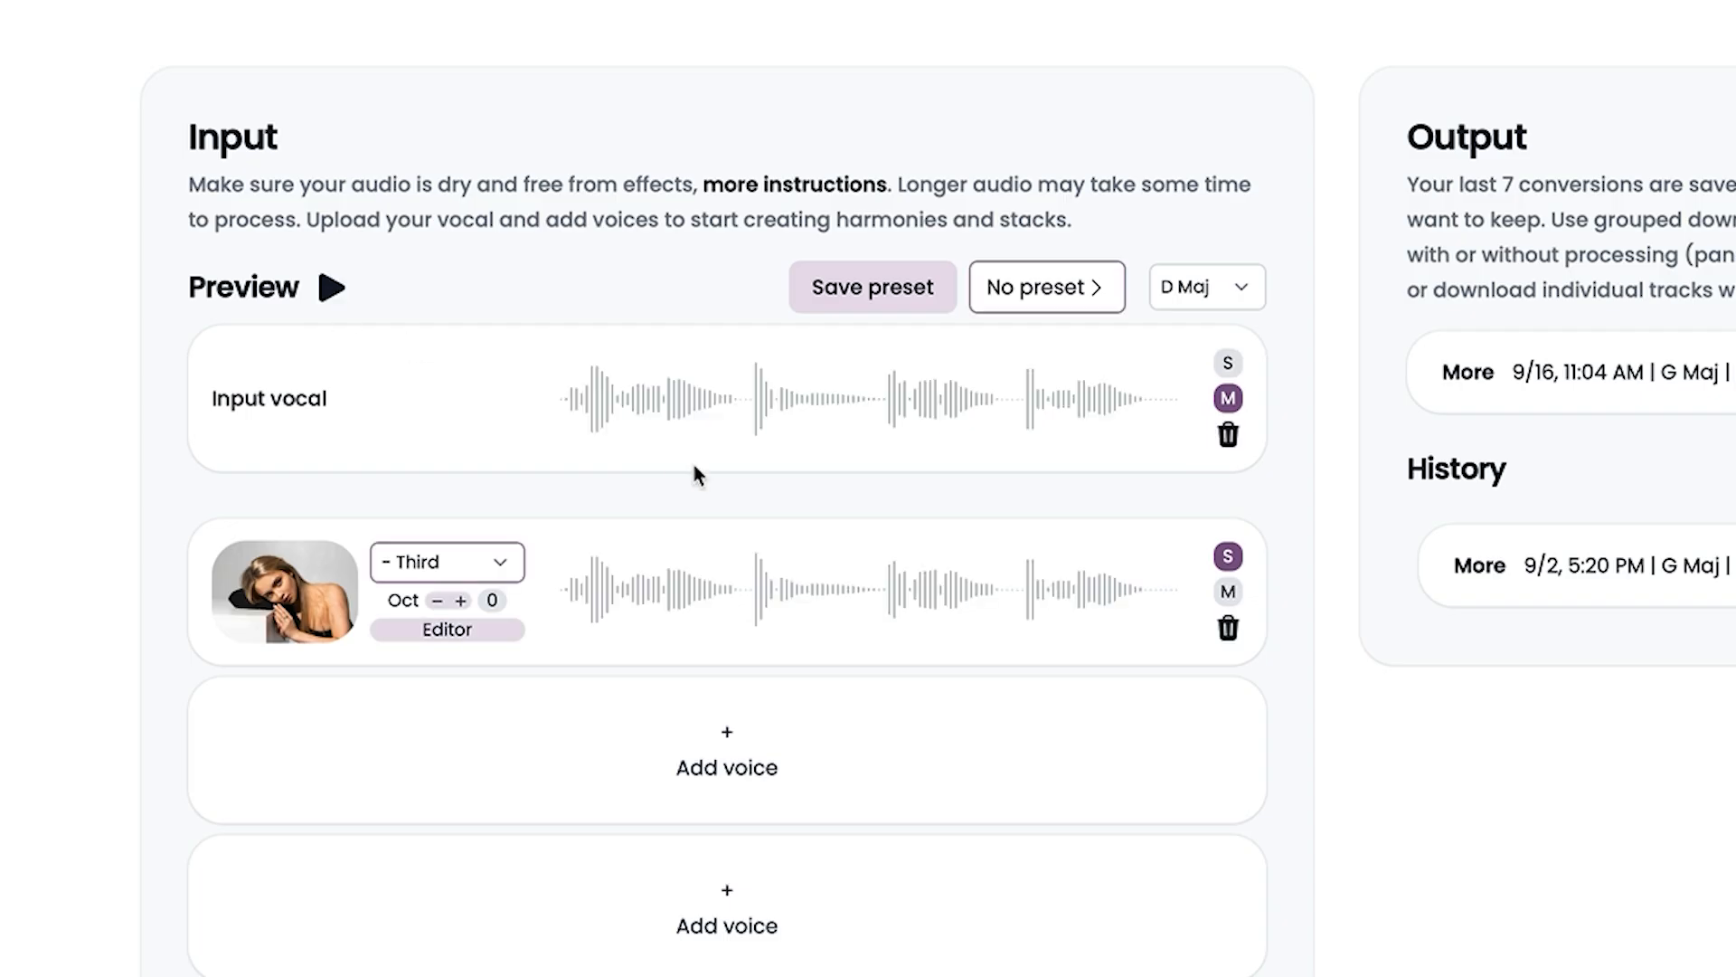
pyautogui.click(1230, 559)
pyautogui.click(331, 287)
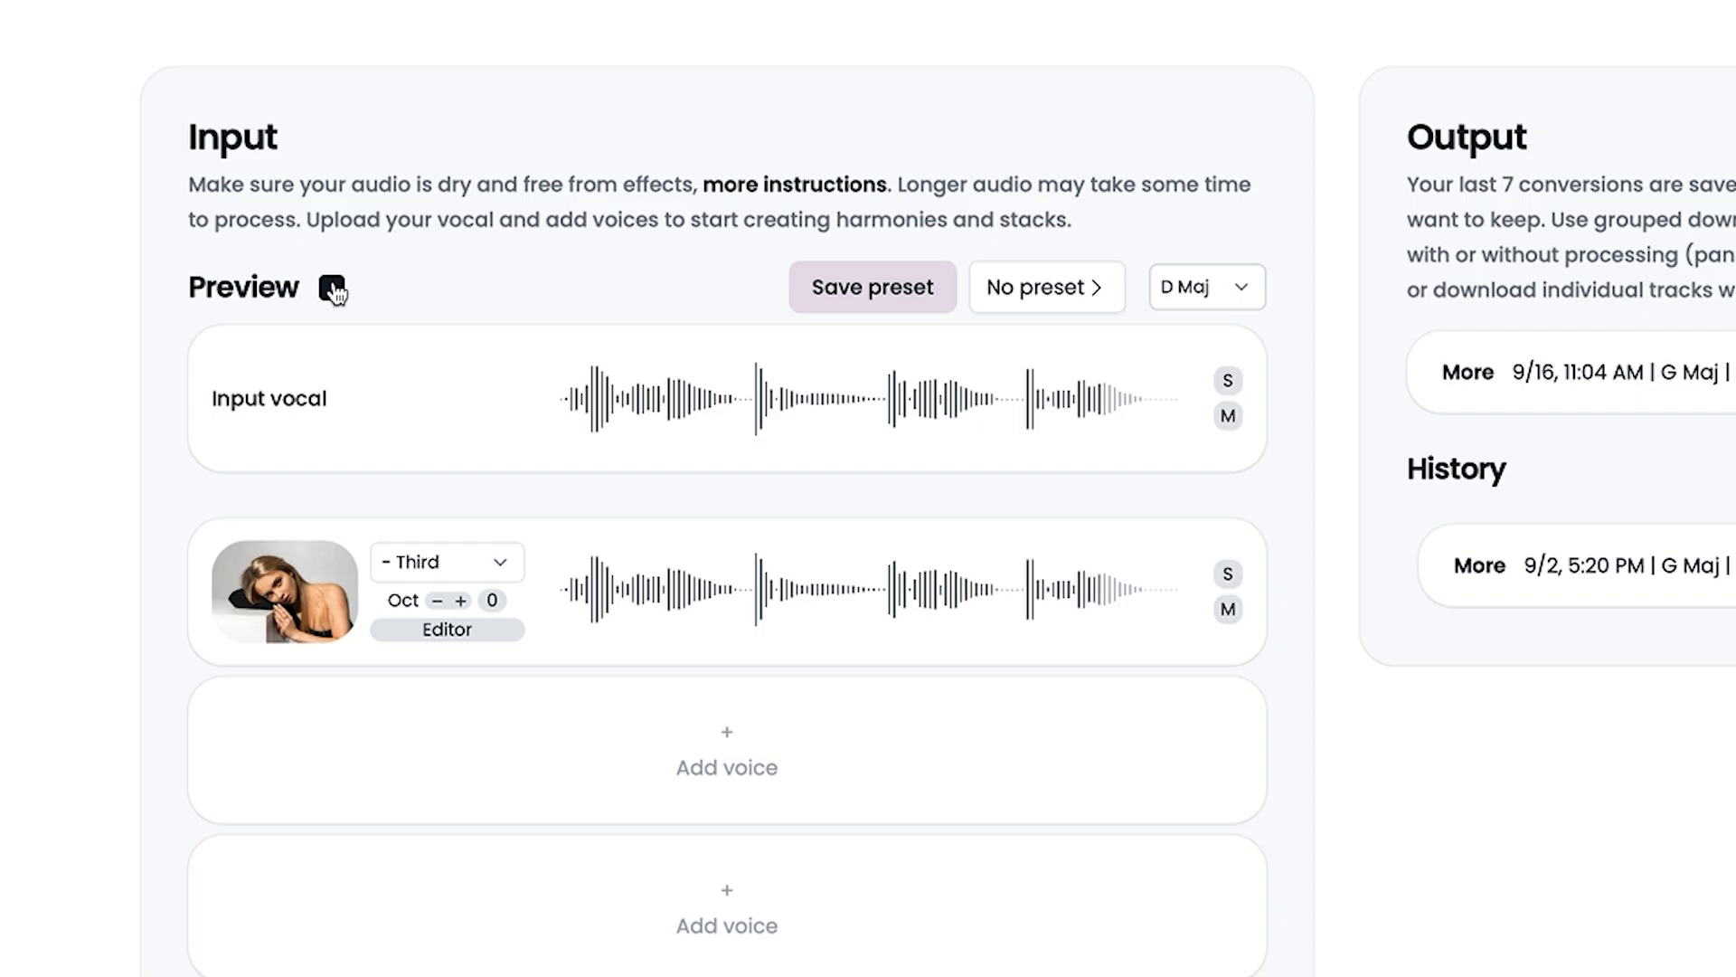
pyautogui.click(333, 289)
# Reduce the Pitch quick tuning of the Vanessa track to a low partial amount in its pitch editor and apply it.
pyautogui.click(449, 630)
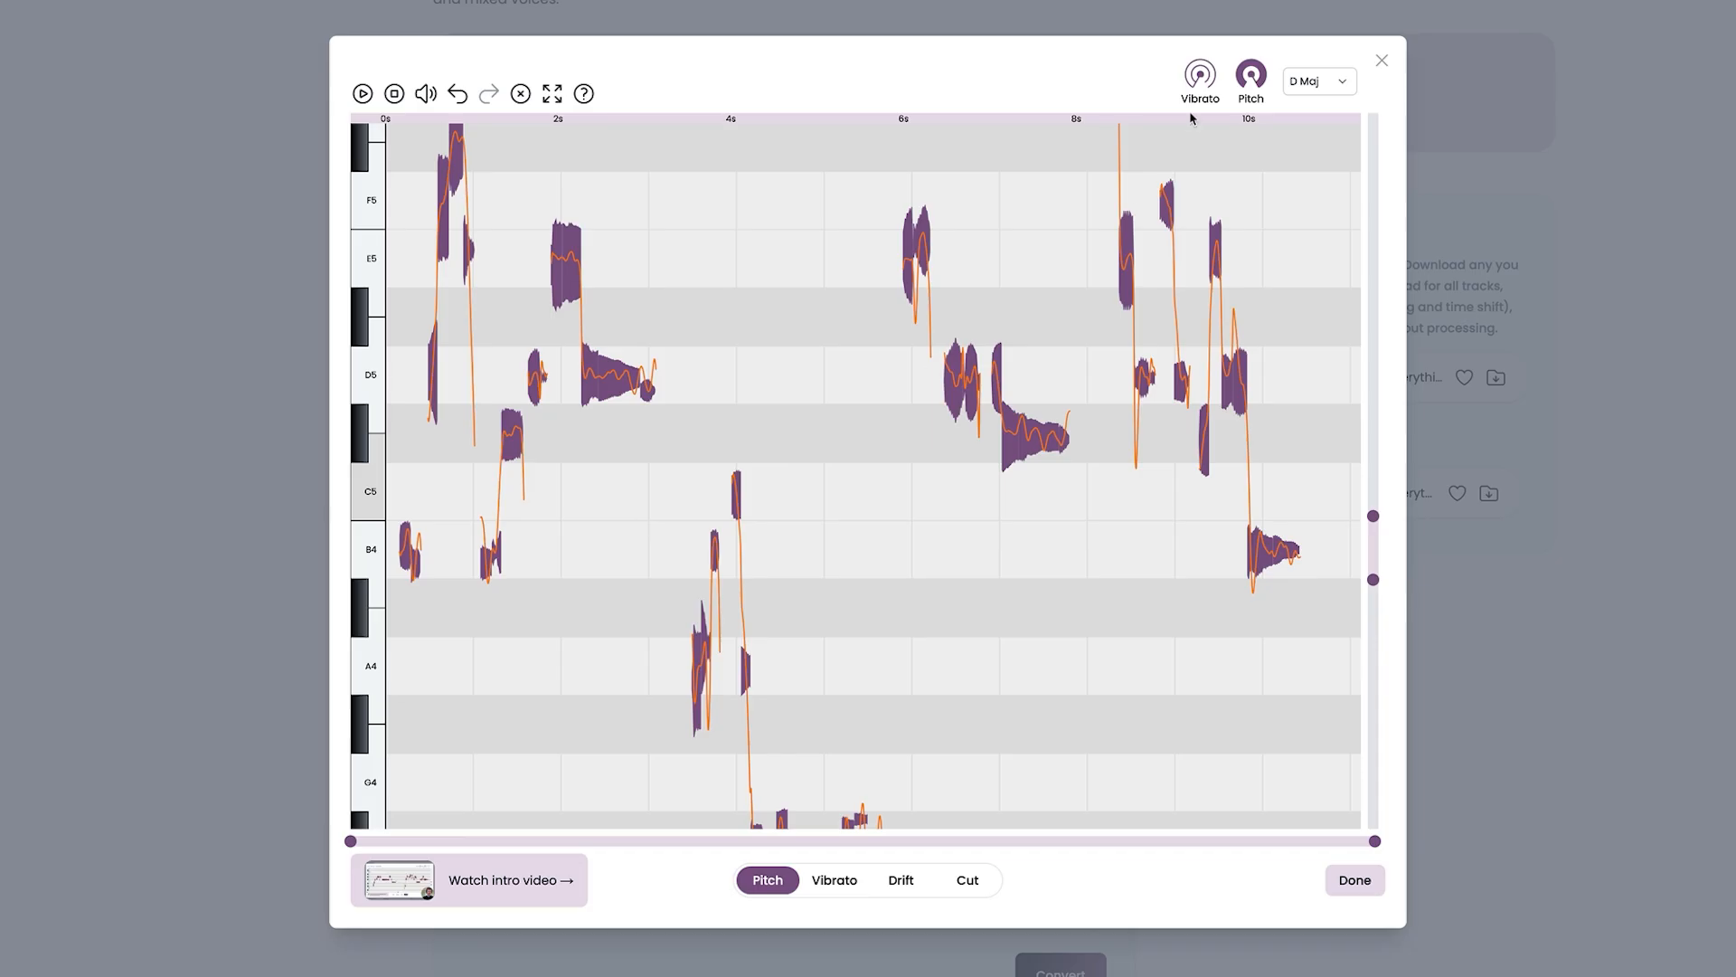
pyautogui.click(1249, 79)
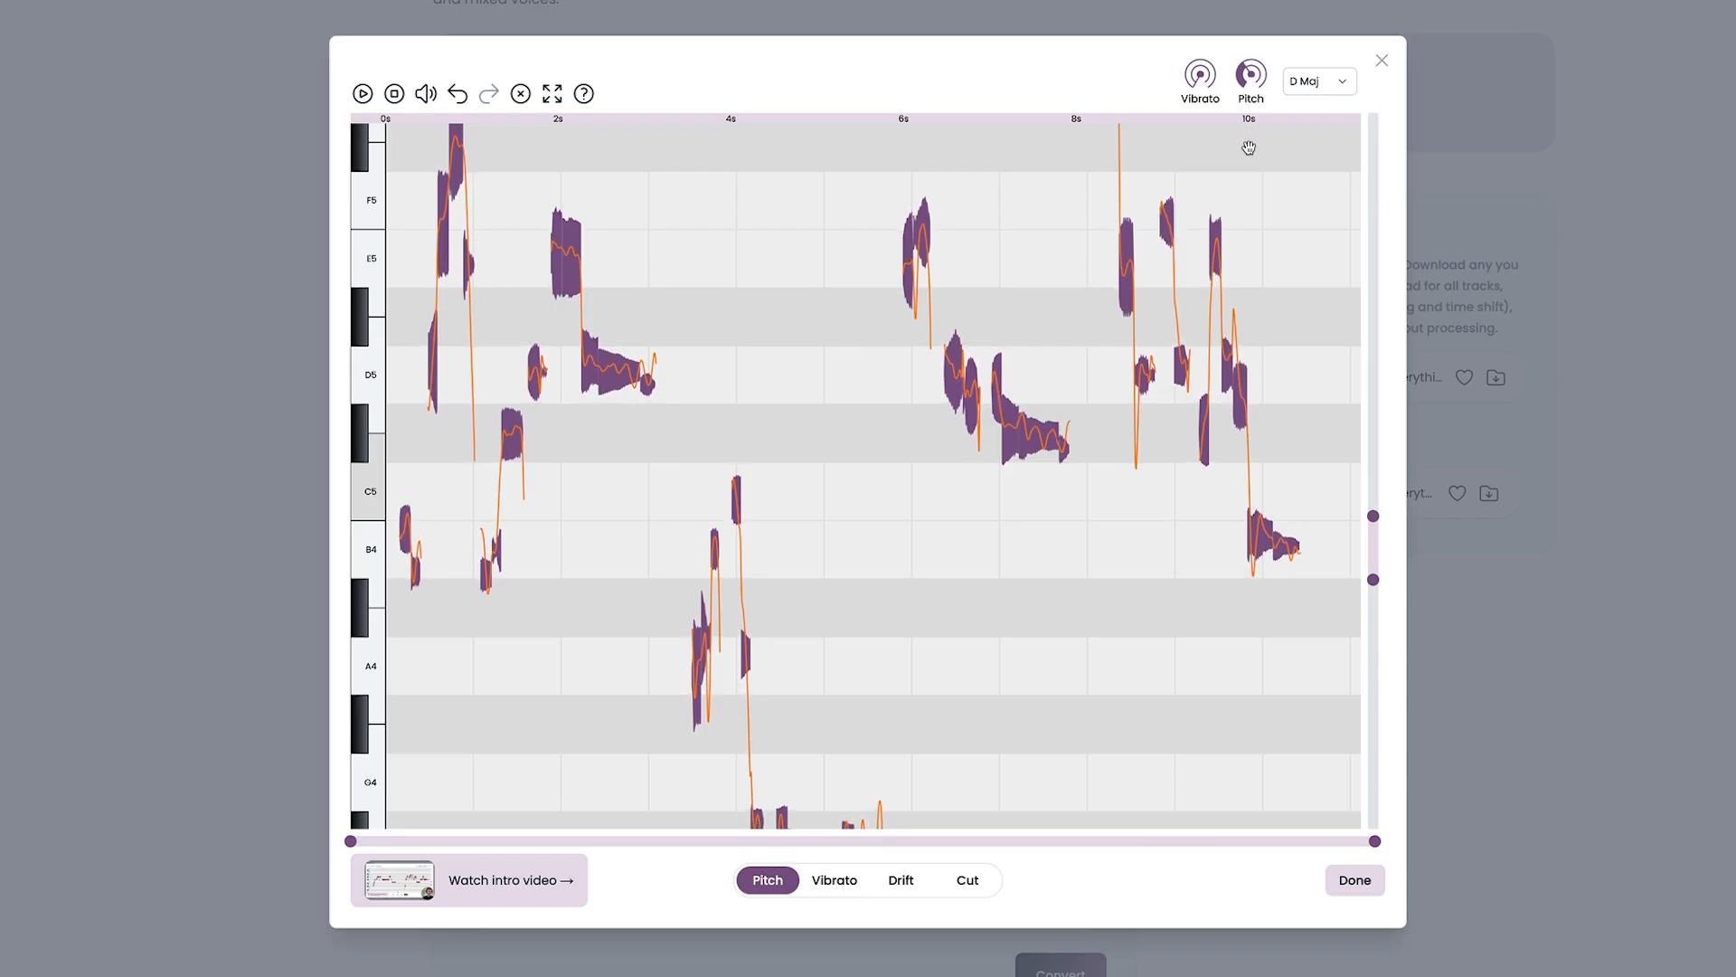
pyautogui.click(1355, 880)
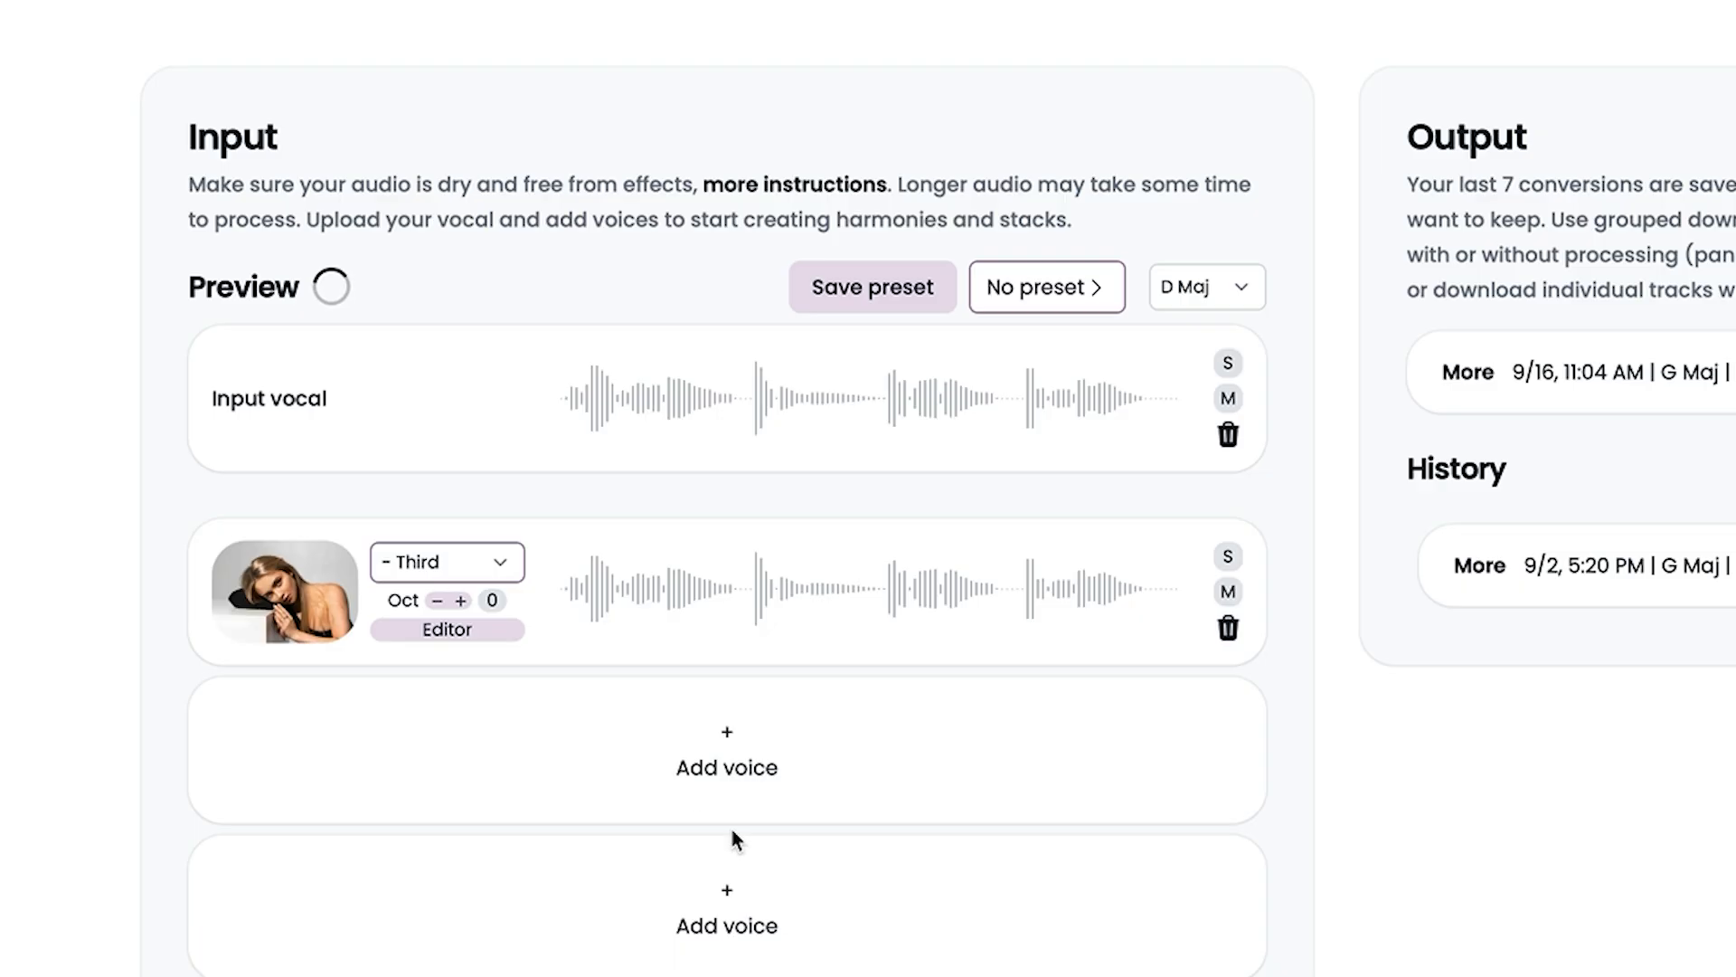
# Add a second harmony track and assign it the favorite voice June.
pyautogui.click(728, 748)
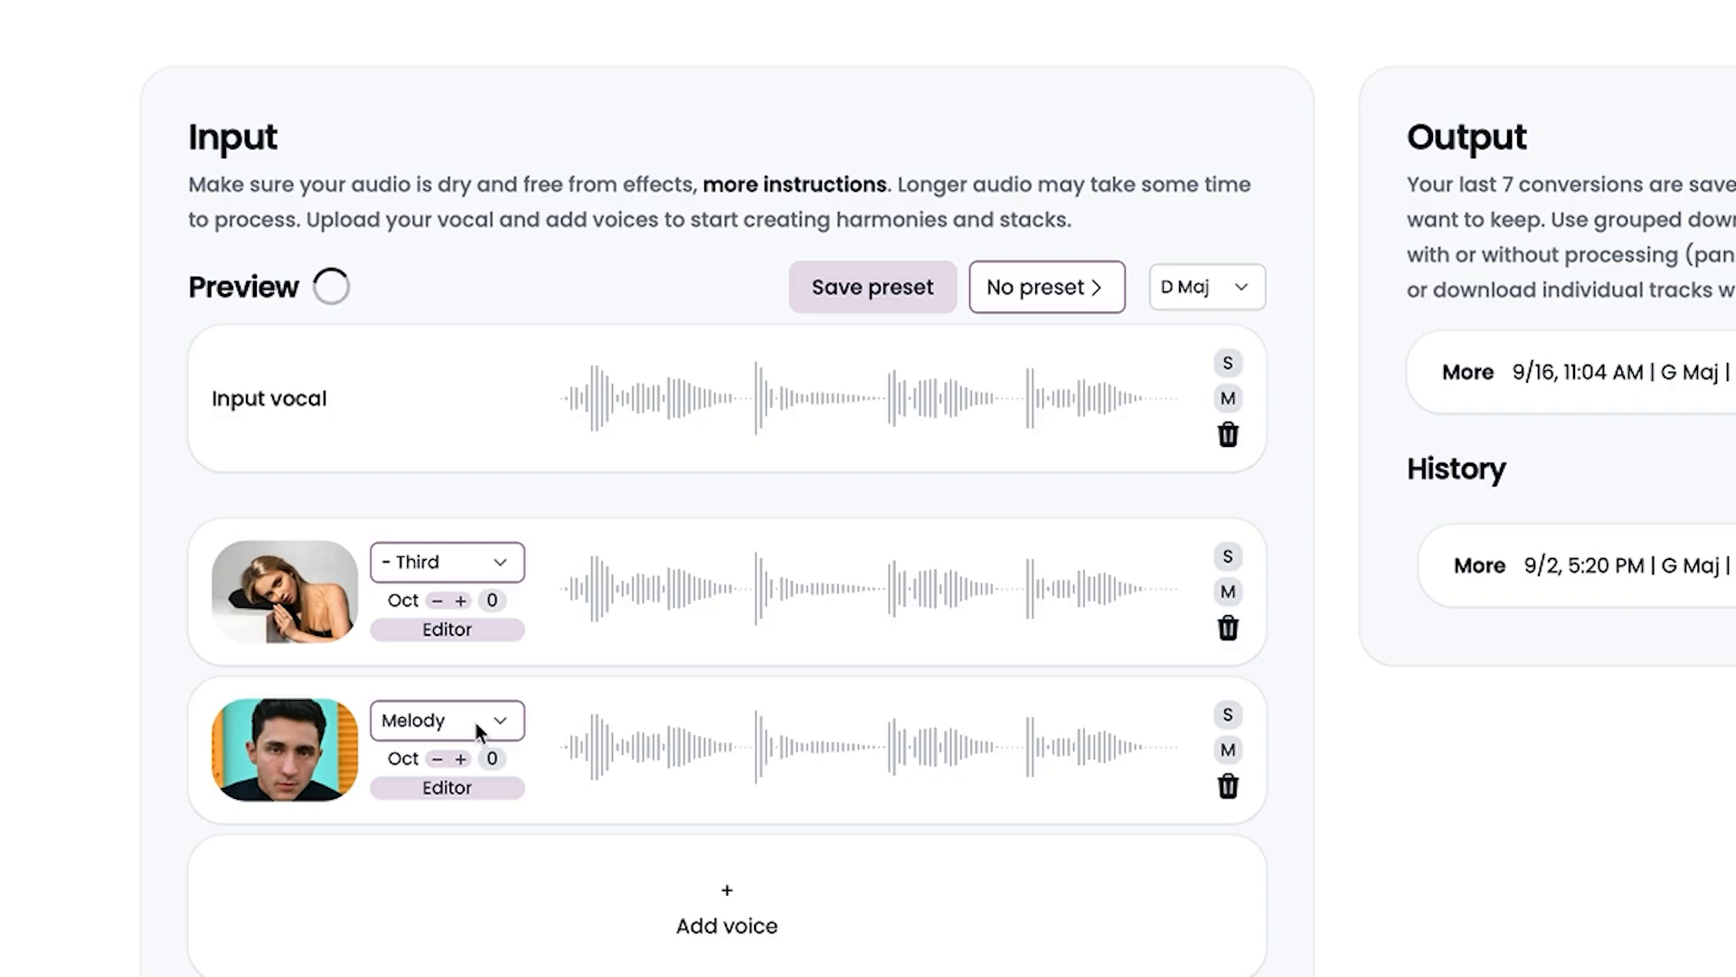
pyautogui.click(268, 755)
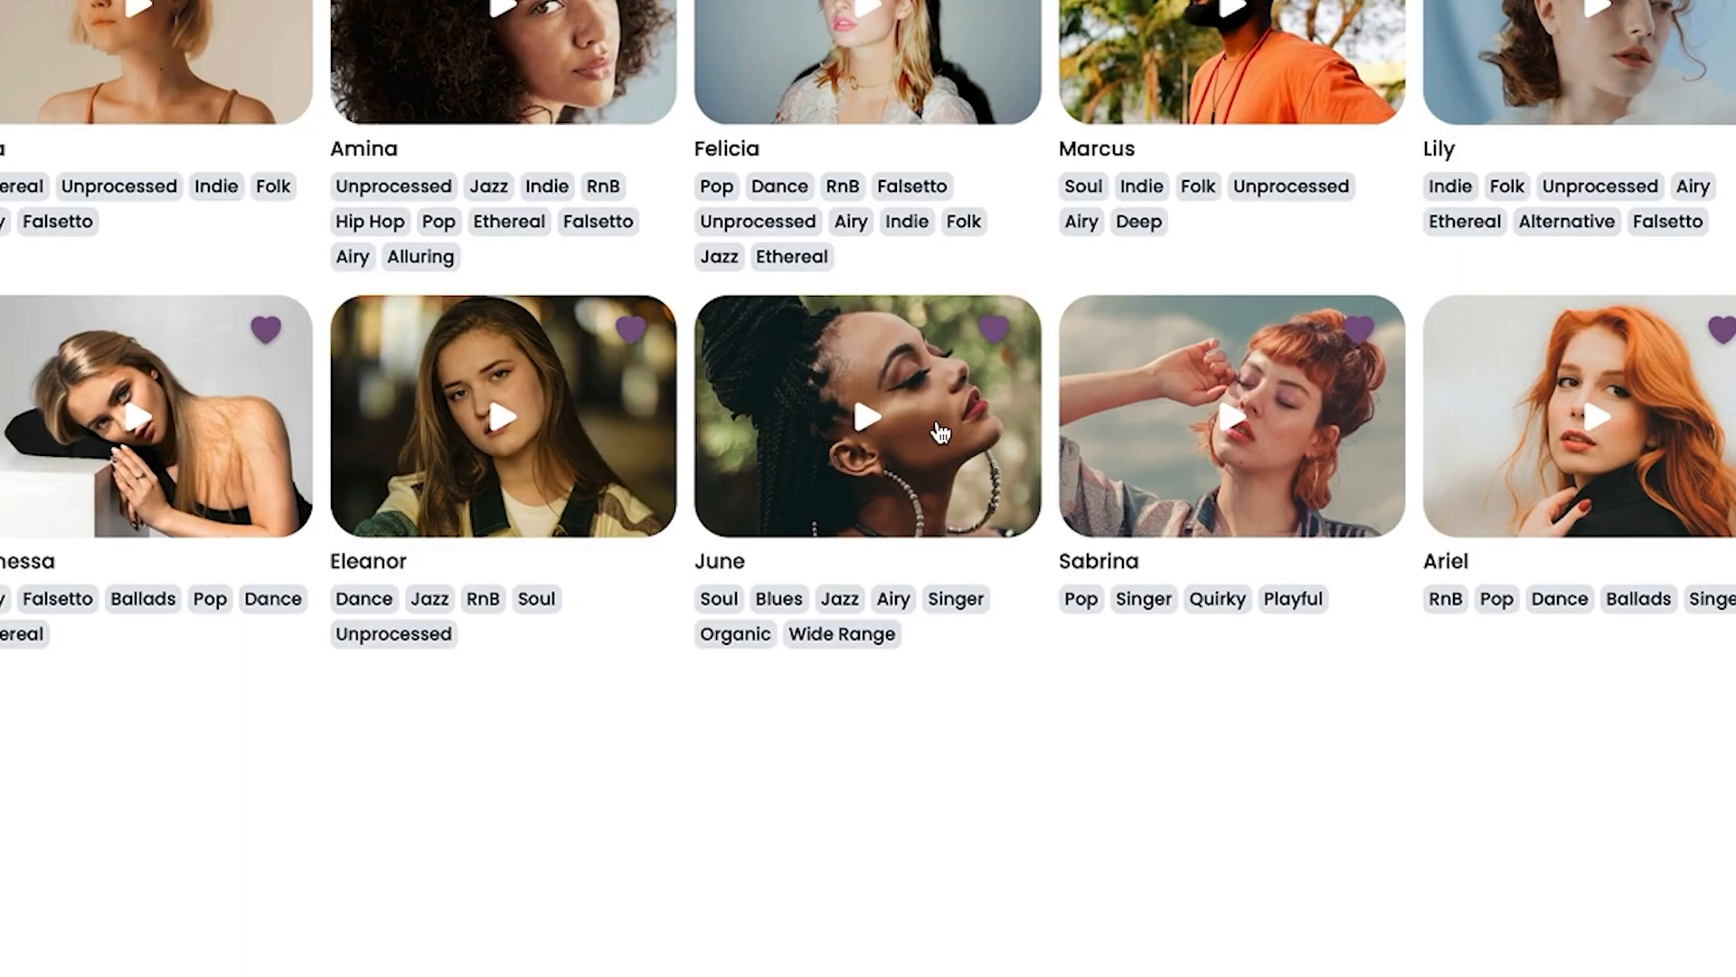
pyautogui.click(940, 433)
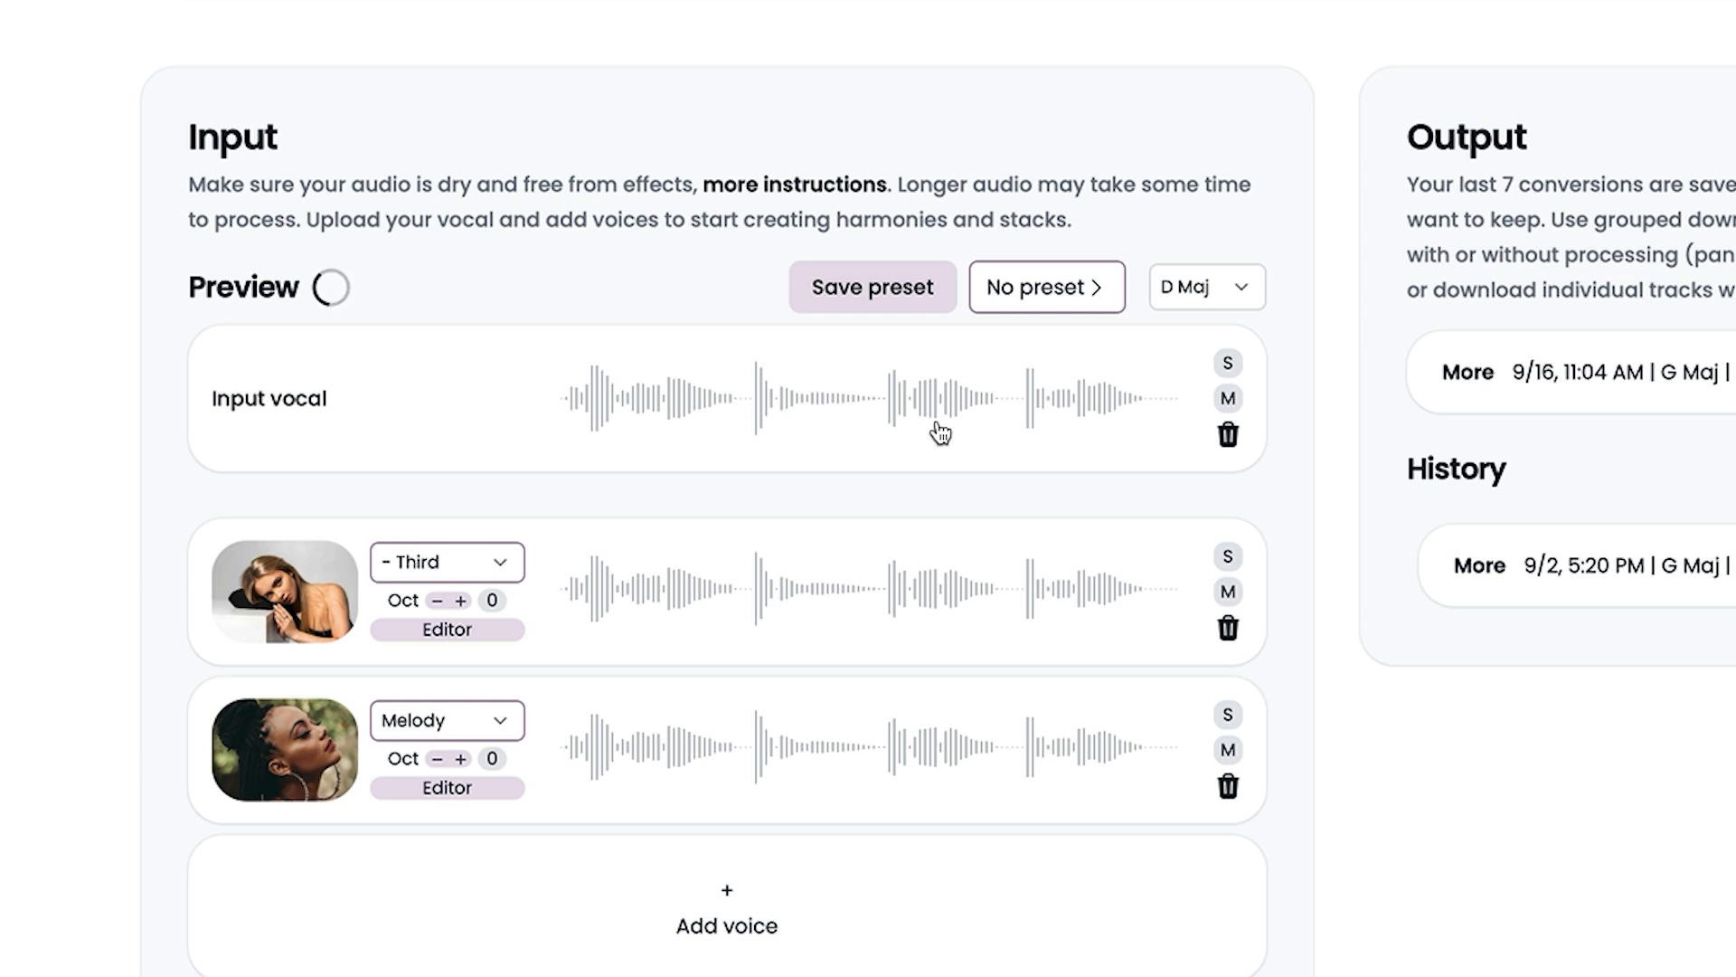
# Set the June track's harmony interval to - Sixth and preview the stack.
pyautogui.click(499, 728)
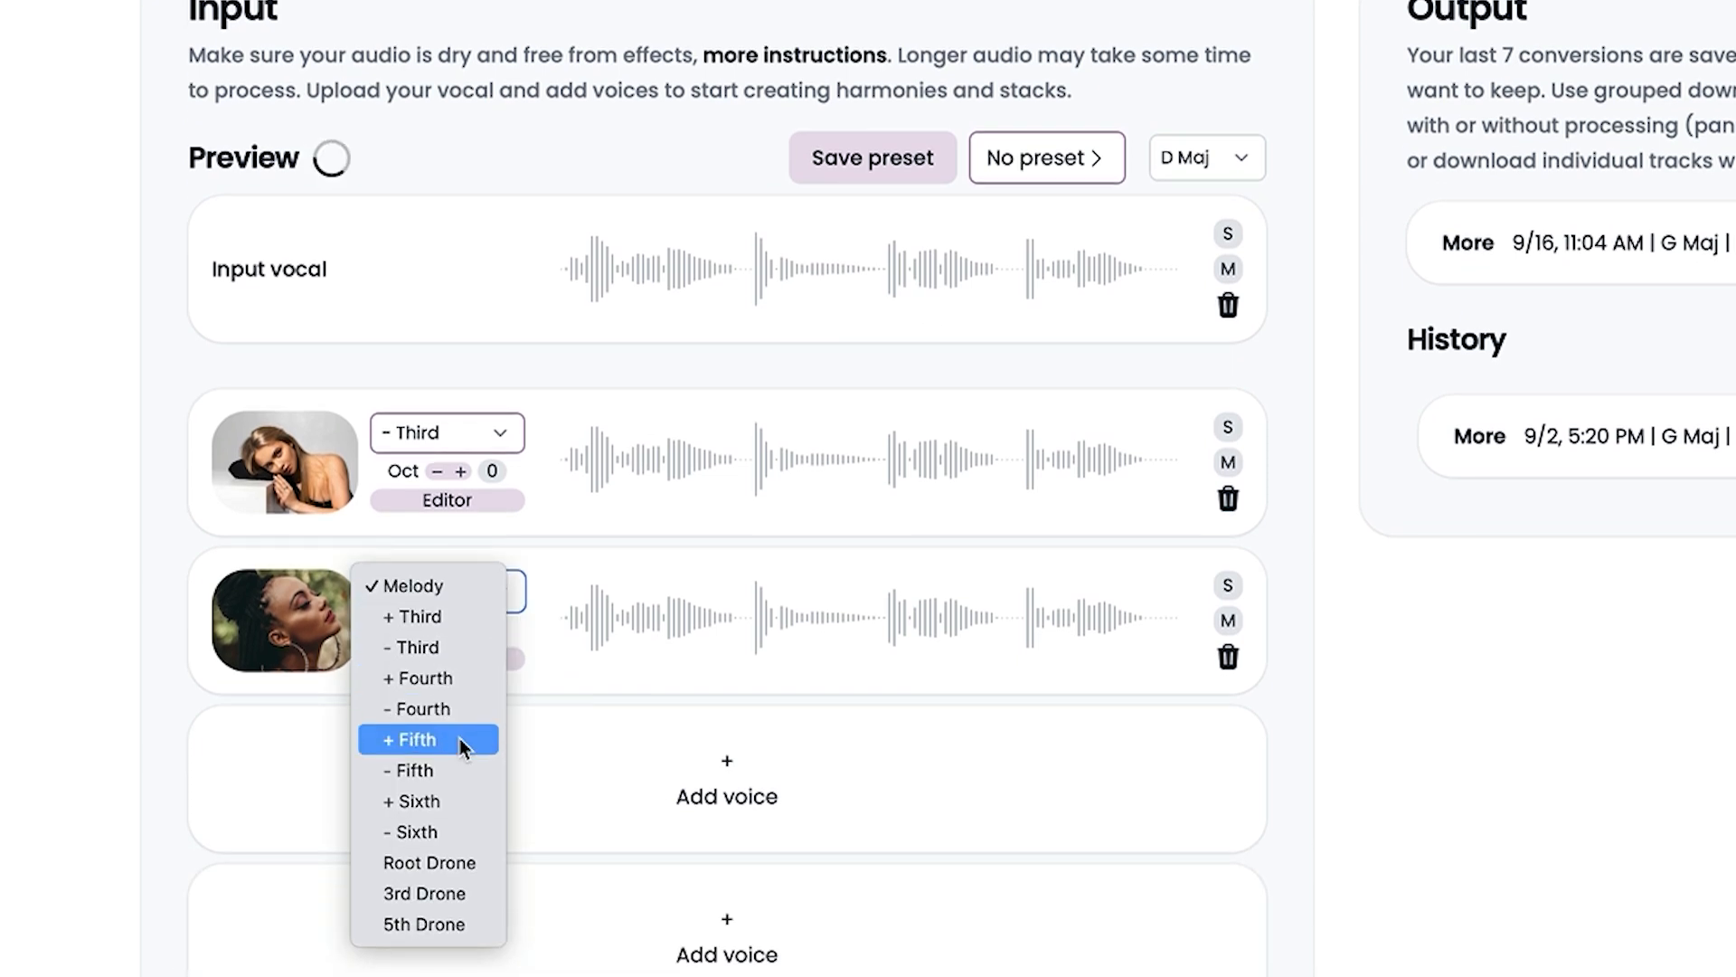
pyautogui.click(459, 837)
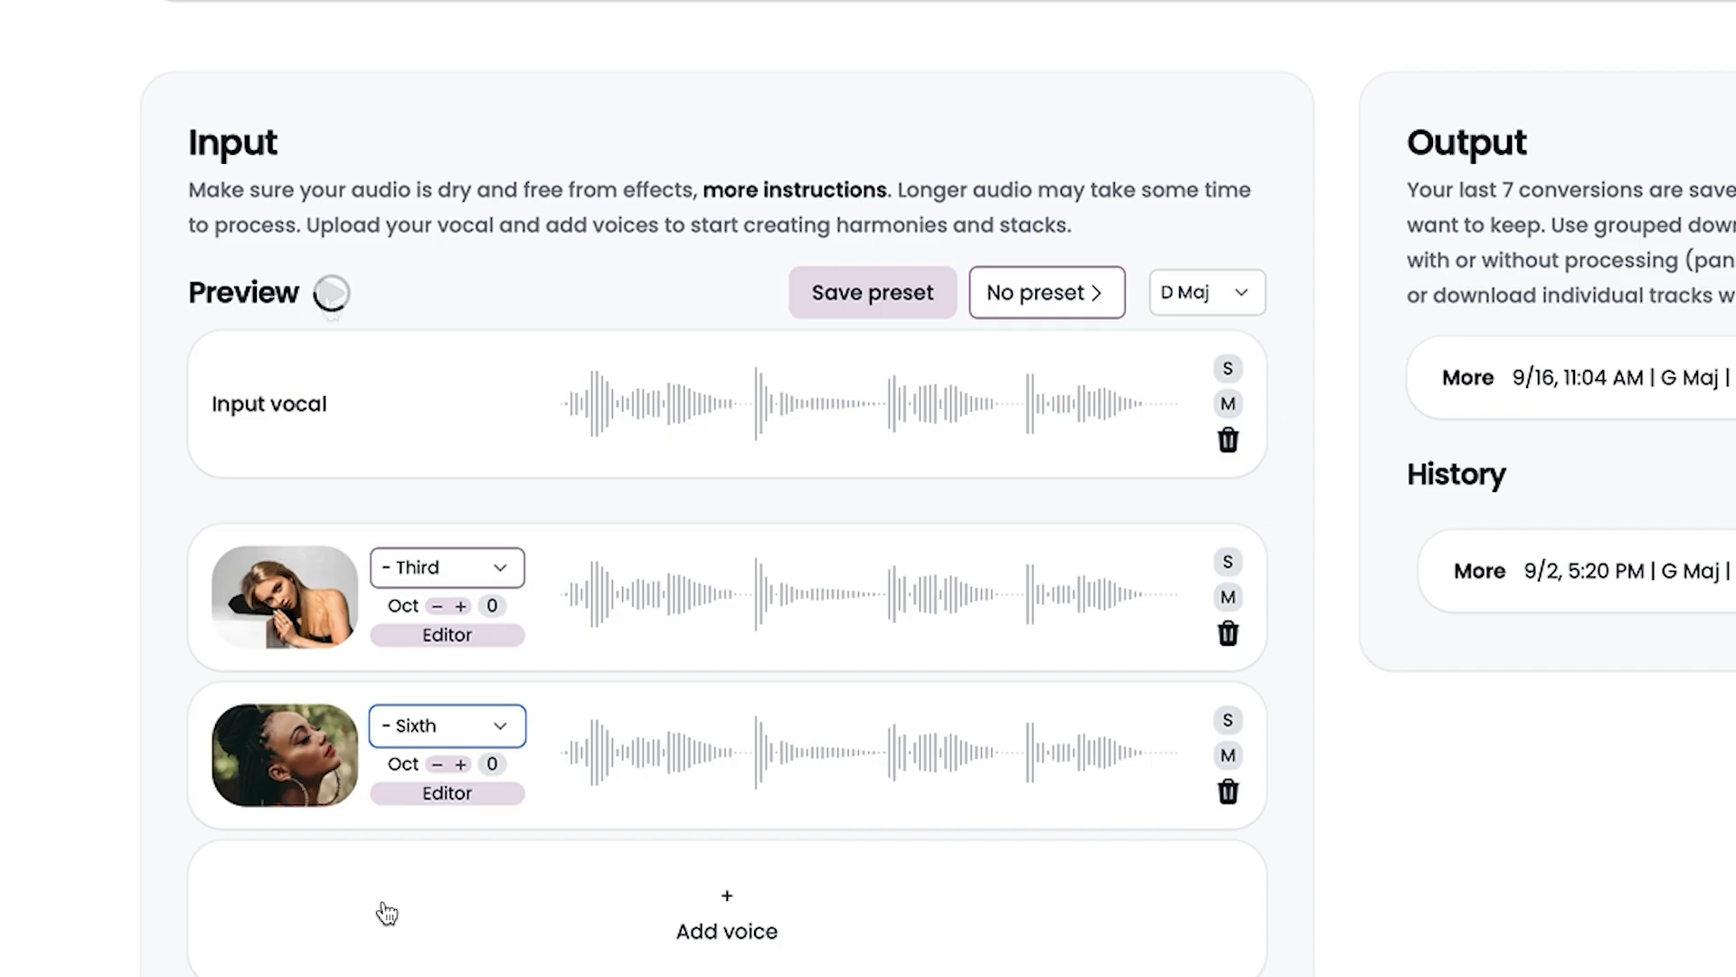
pyautogui.click(331, 295)
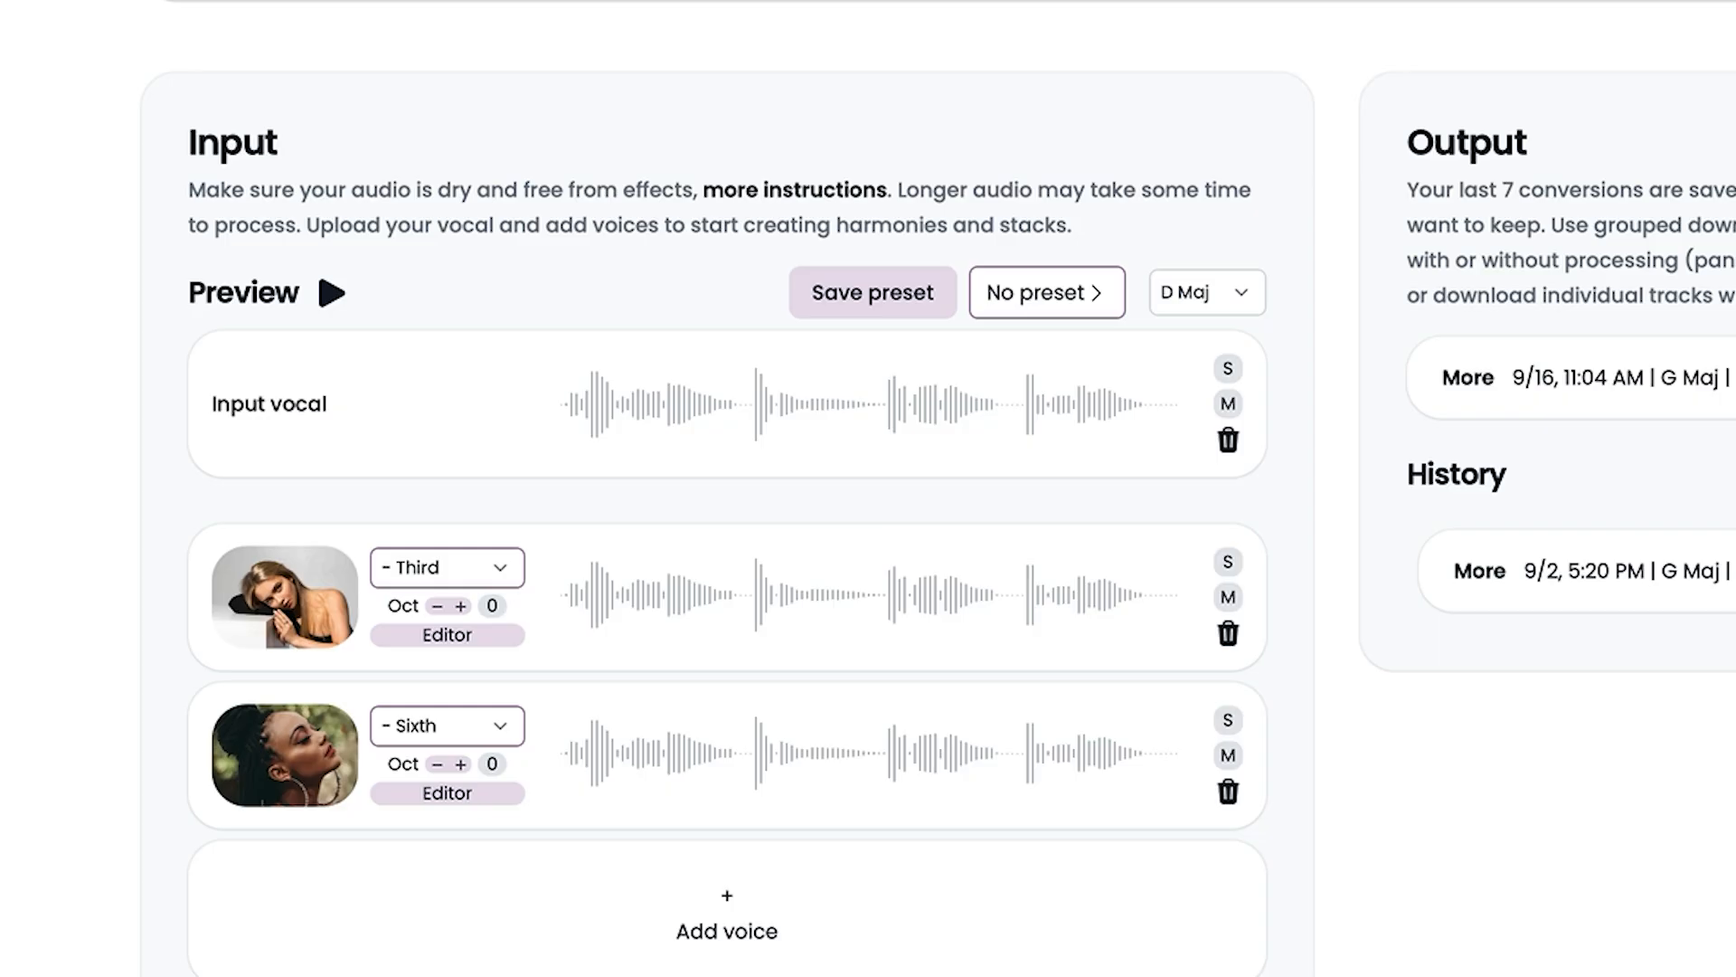
# Add a third harmony track with the favorite voice Marcus at octave -1, and preview the stack.
pyautogui.click(724, 913)
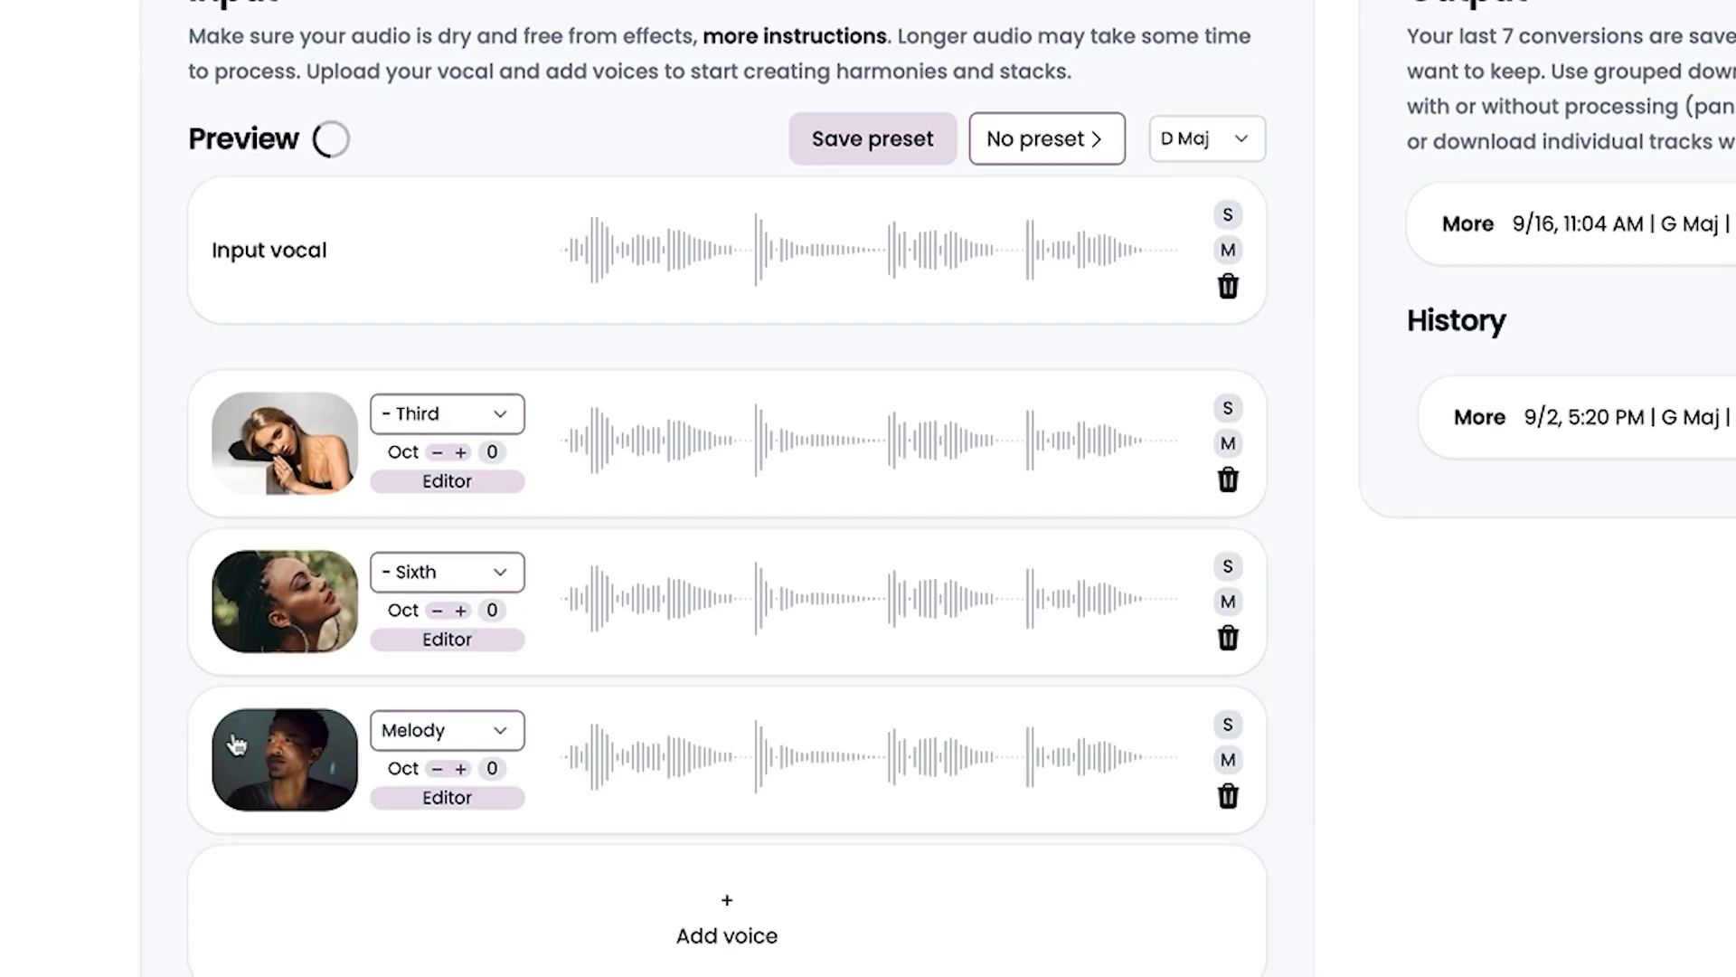
pyautogui.click(283, 769)
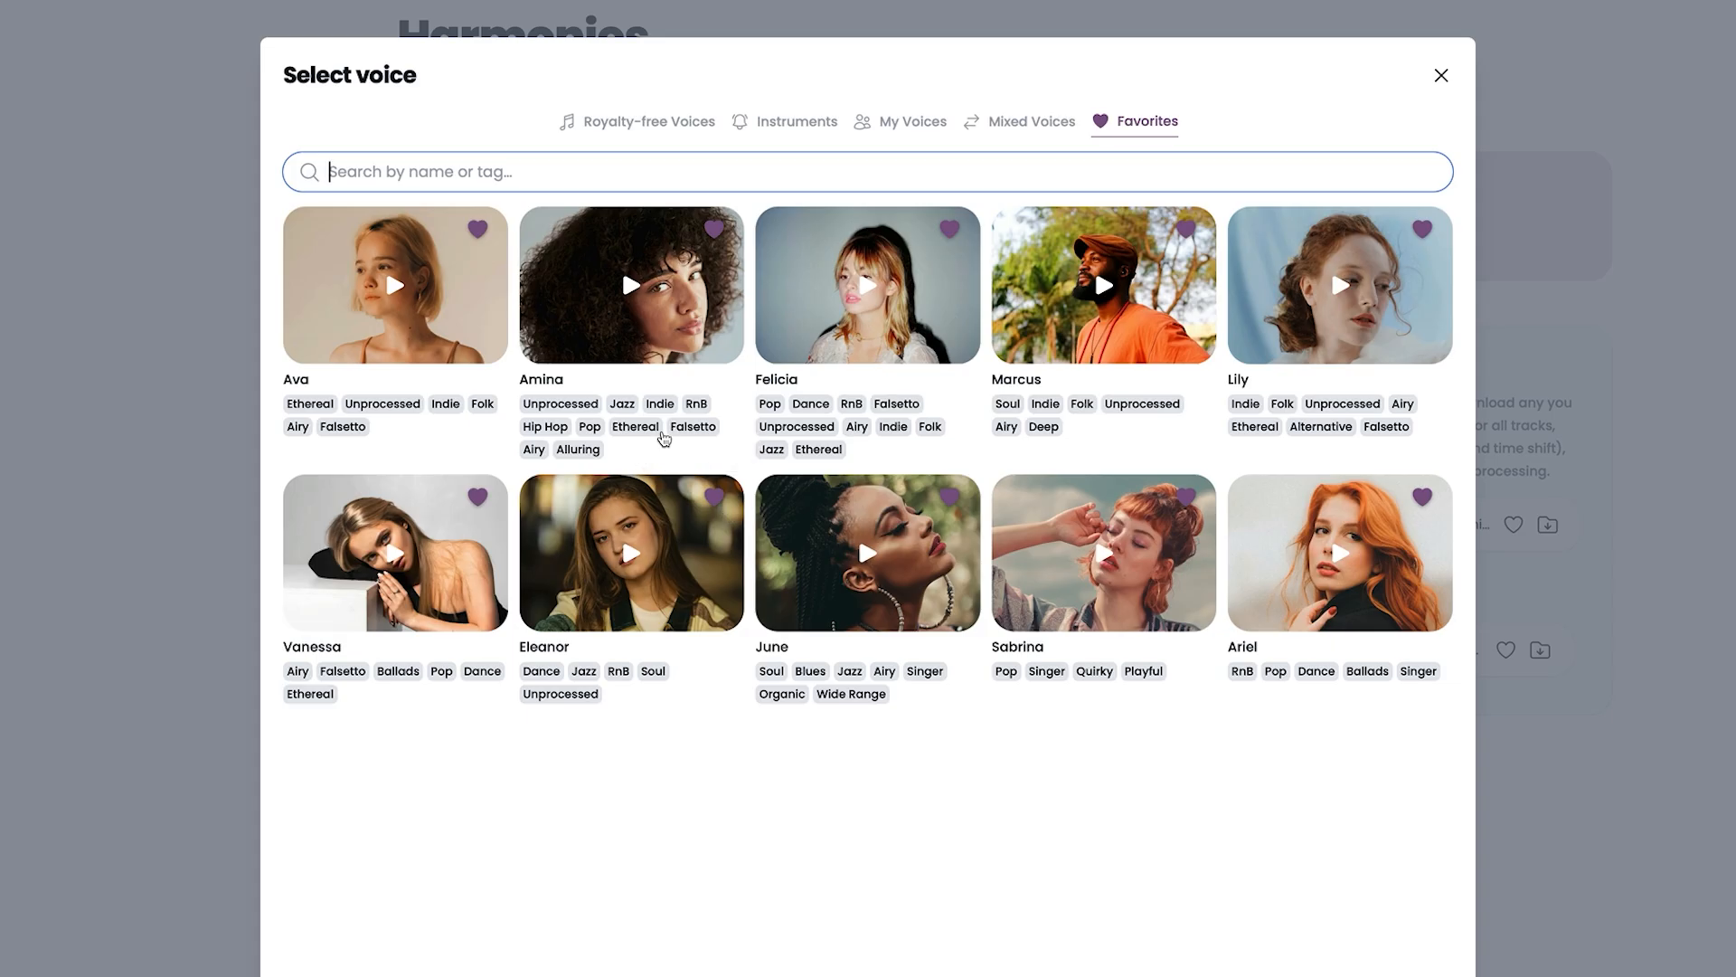
pyautogui.click(1169, 306)
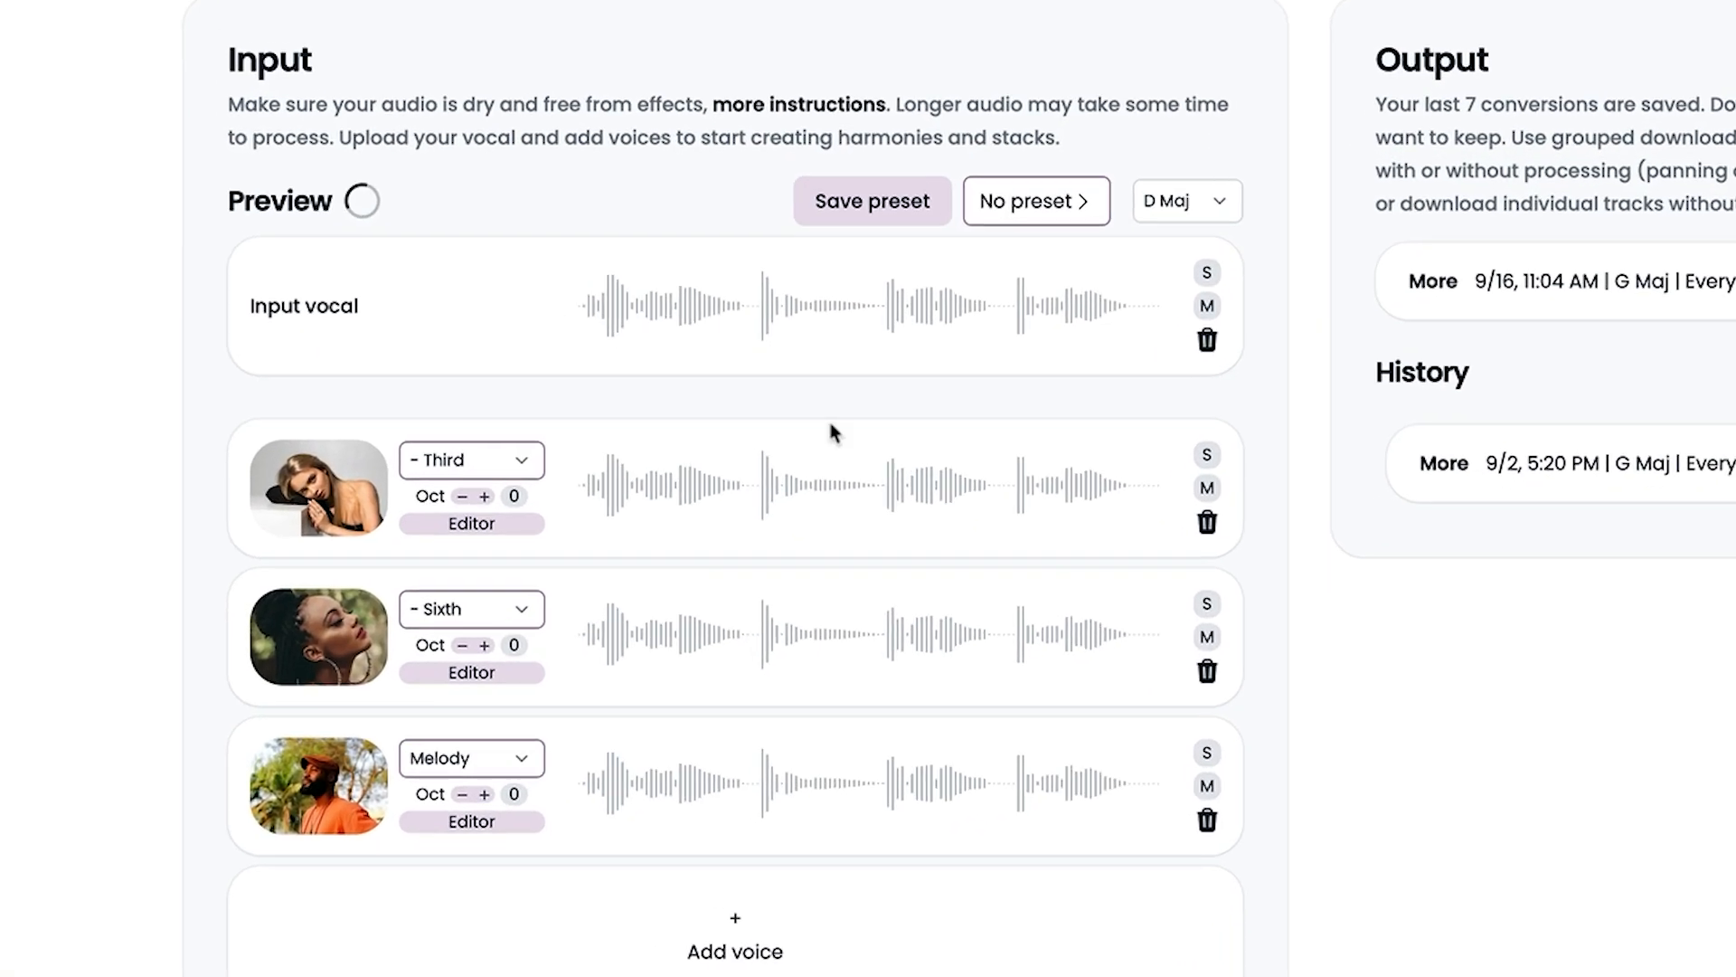
pyautogui.click(459, 793)
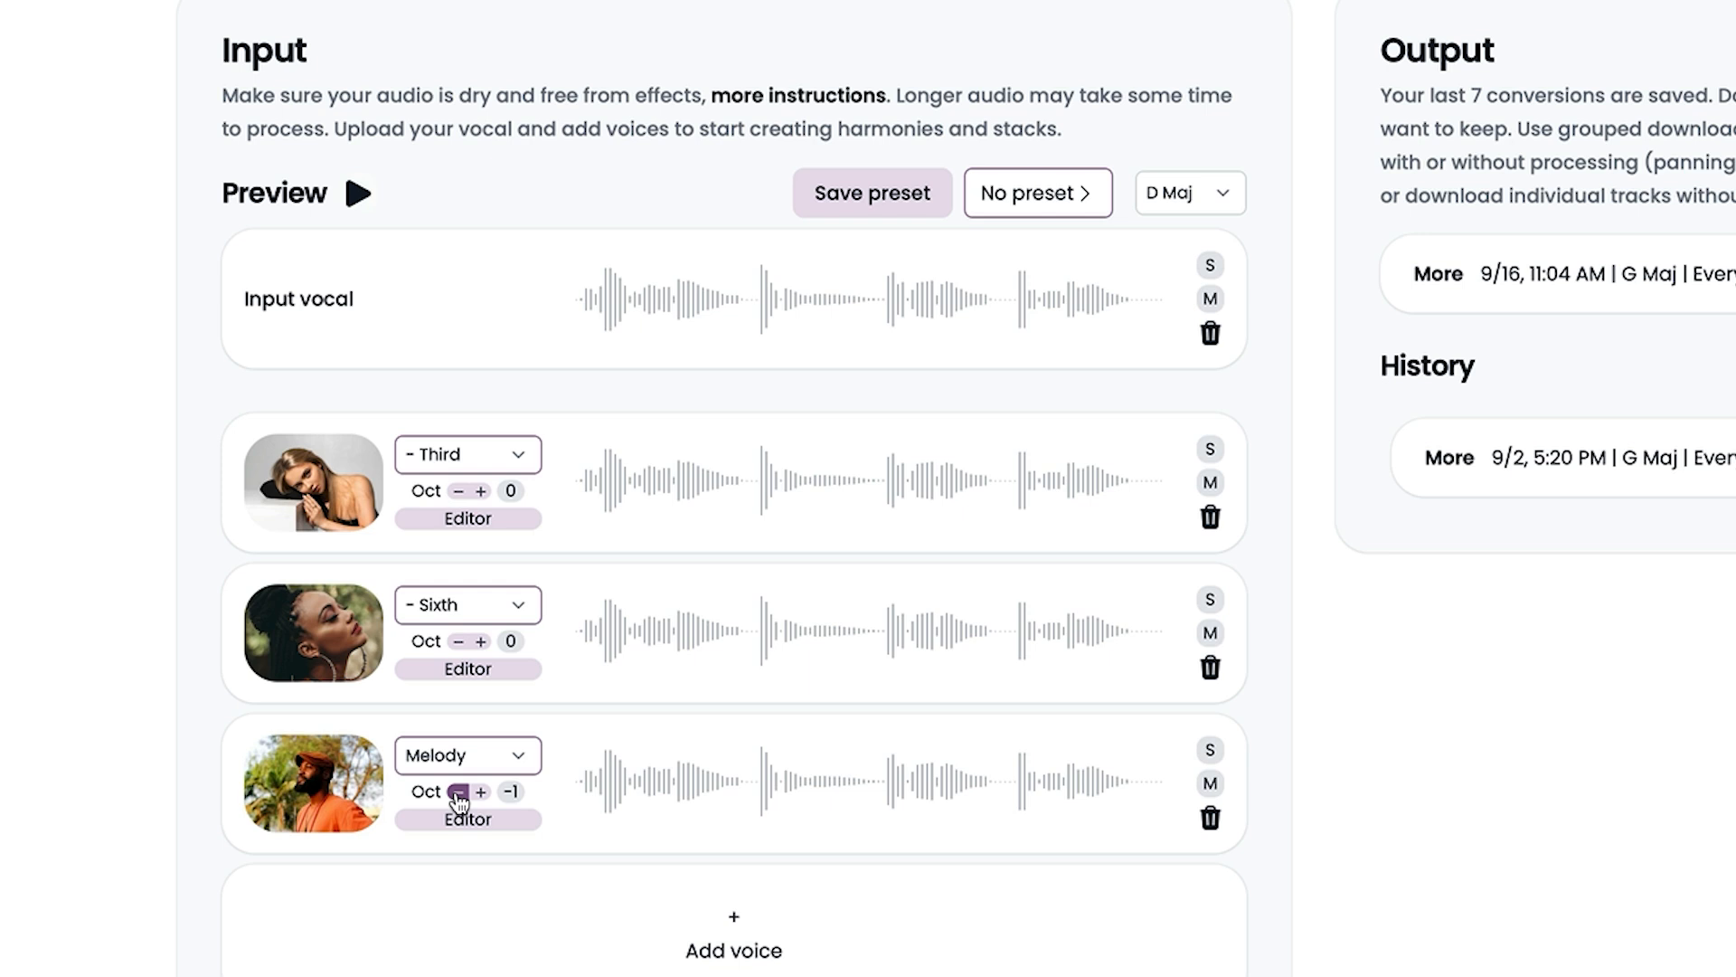
pyautogui.click(358, 193)
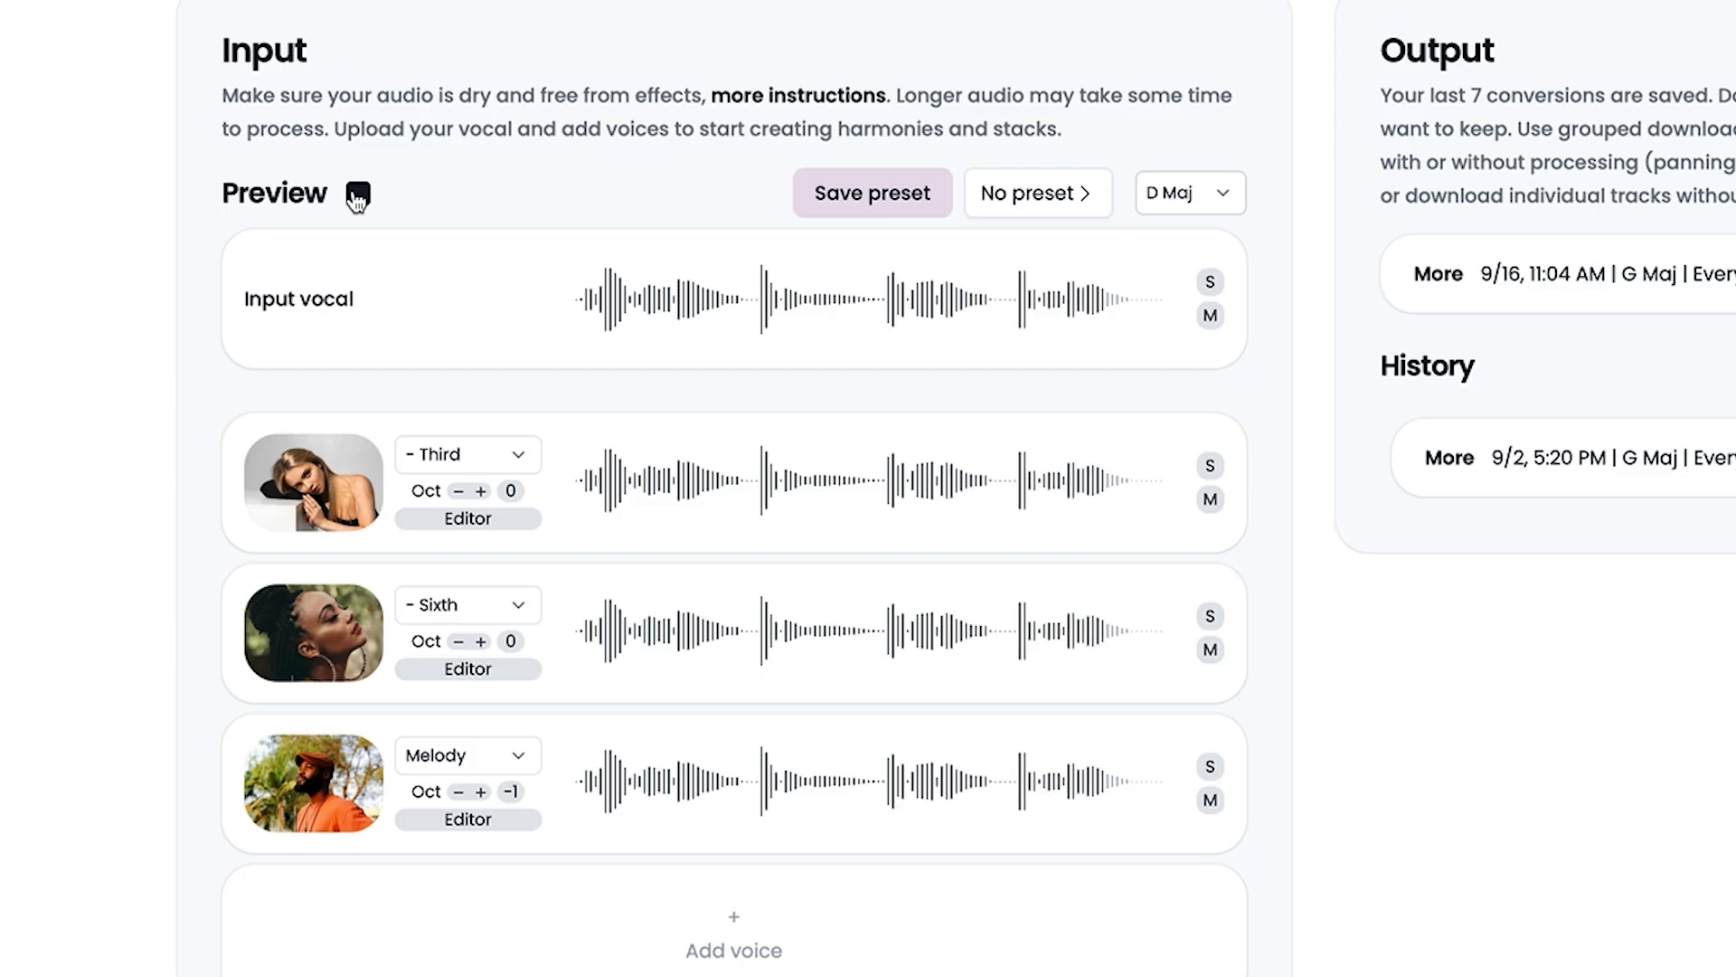
pyautogui.click(357, 194)
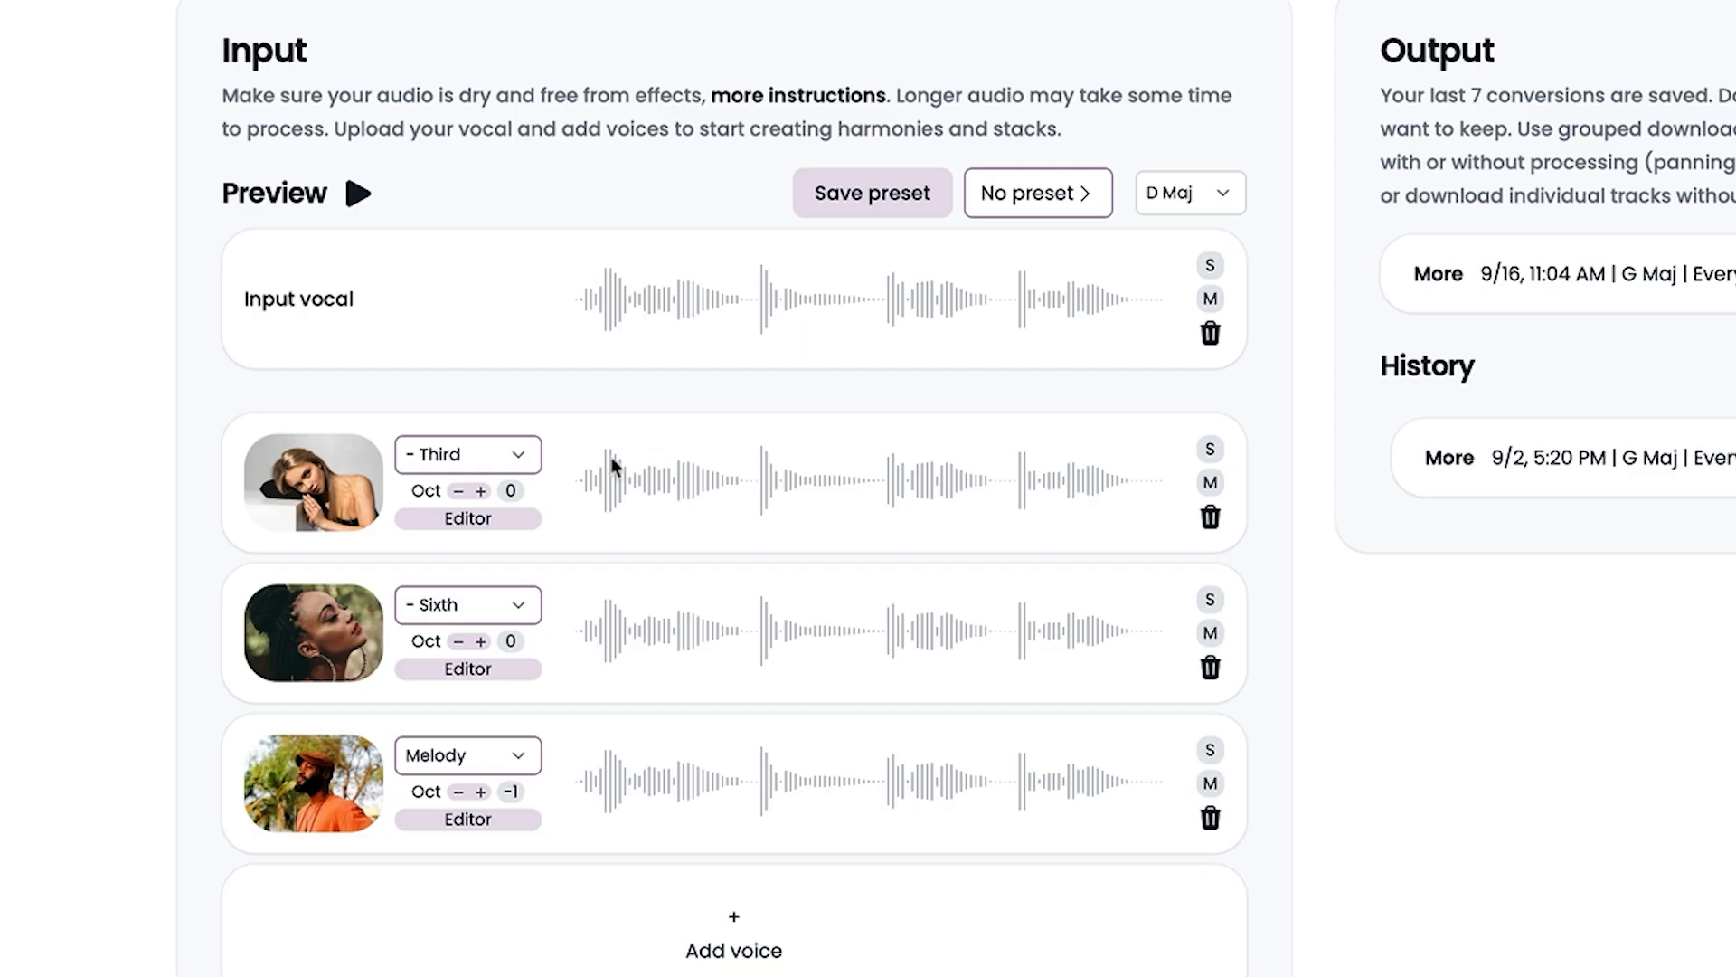
# Add a fourth harmony track with the favorite voice Vanessa and set its interval to - Sixth.
pyautogui.click(319, 651)
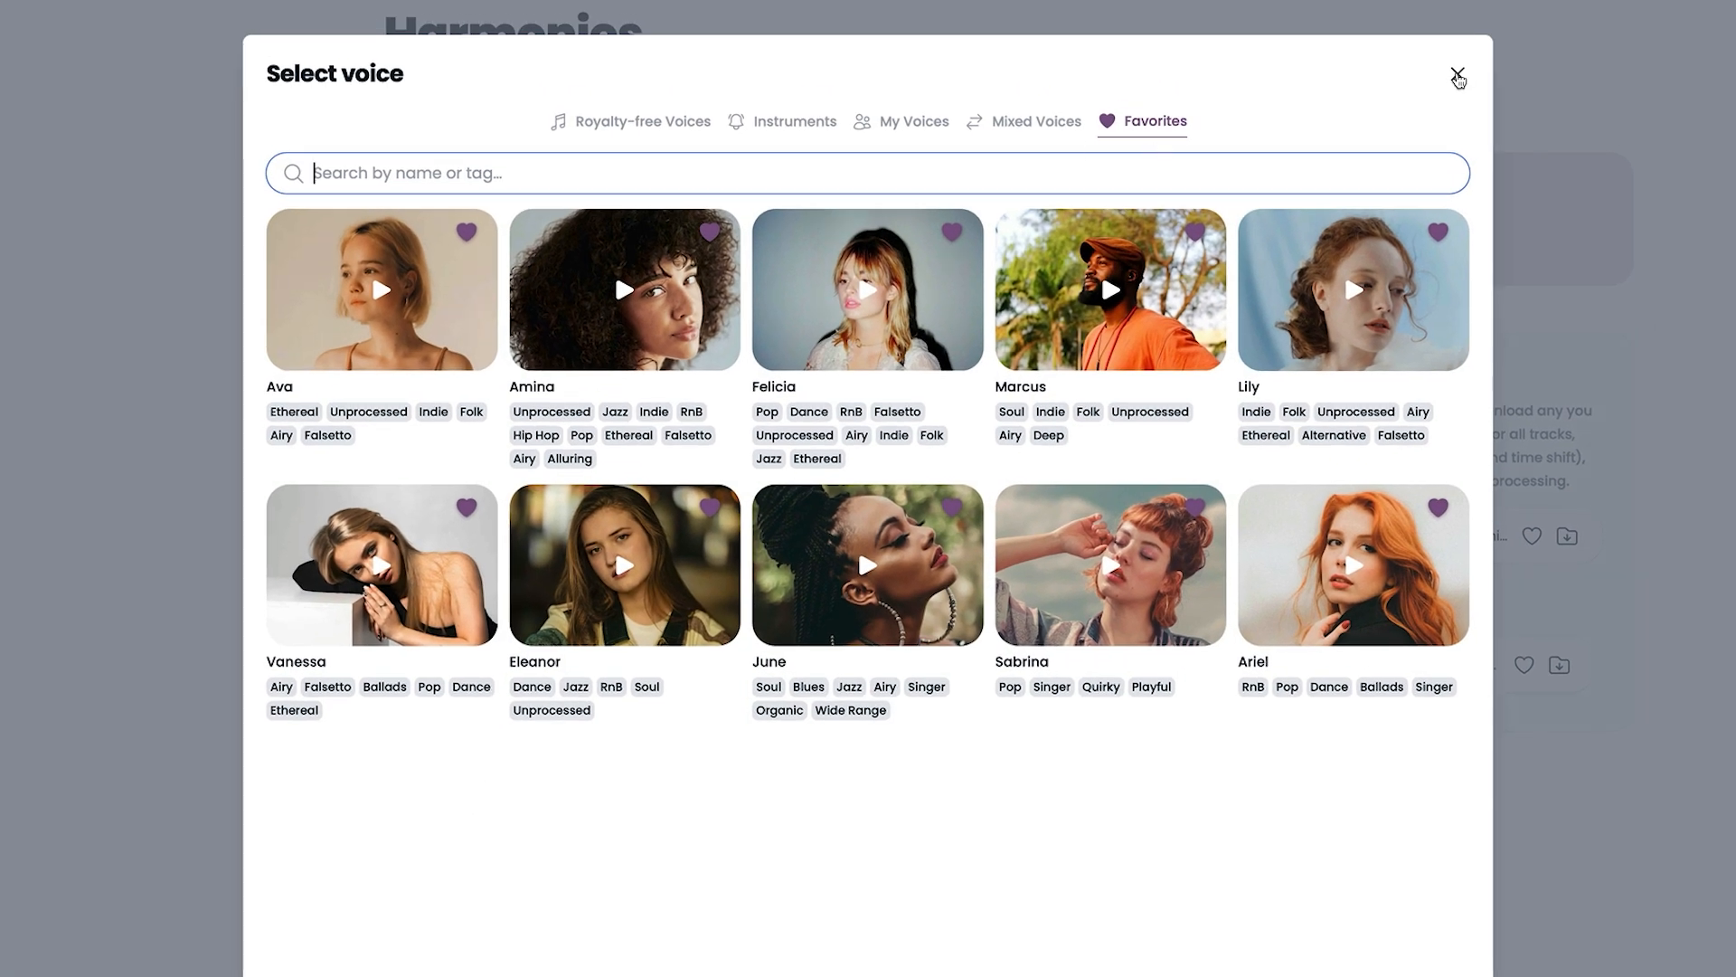
pyautogui.click(1458, 77)
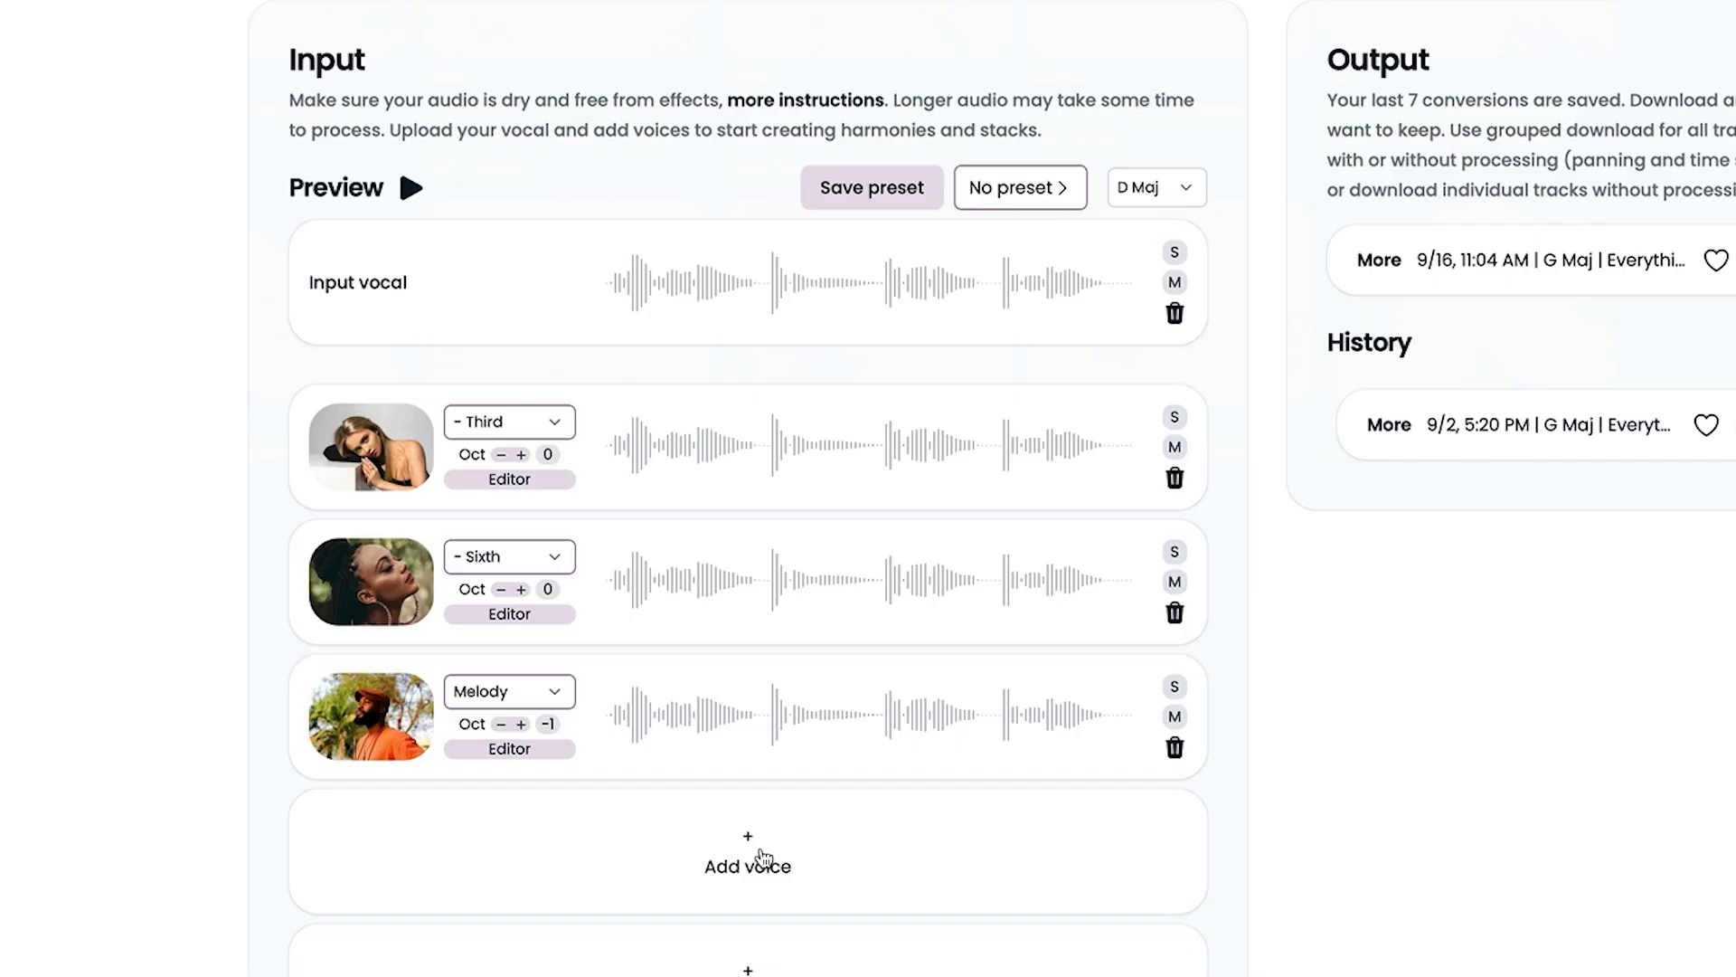
pyautogui.click(750, 857)
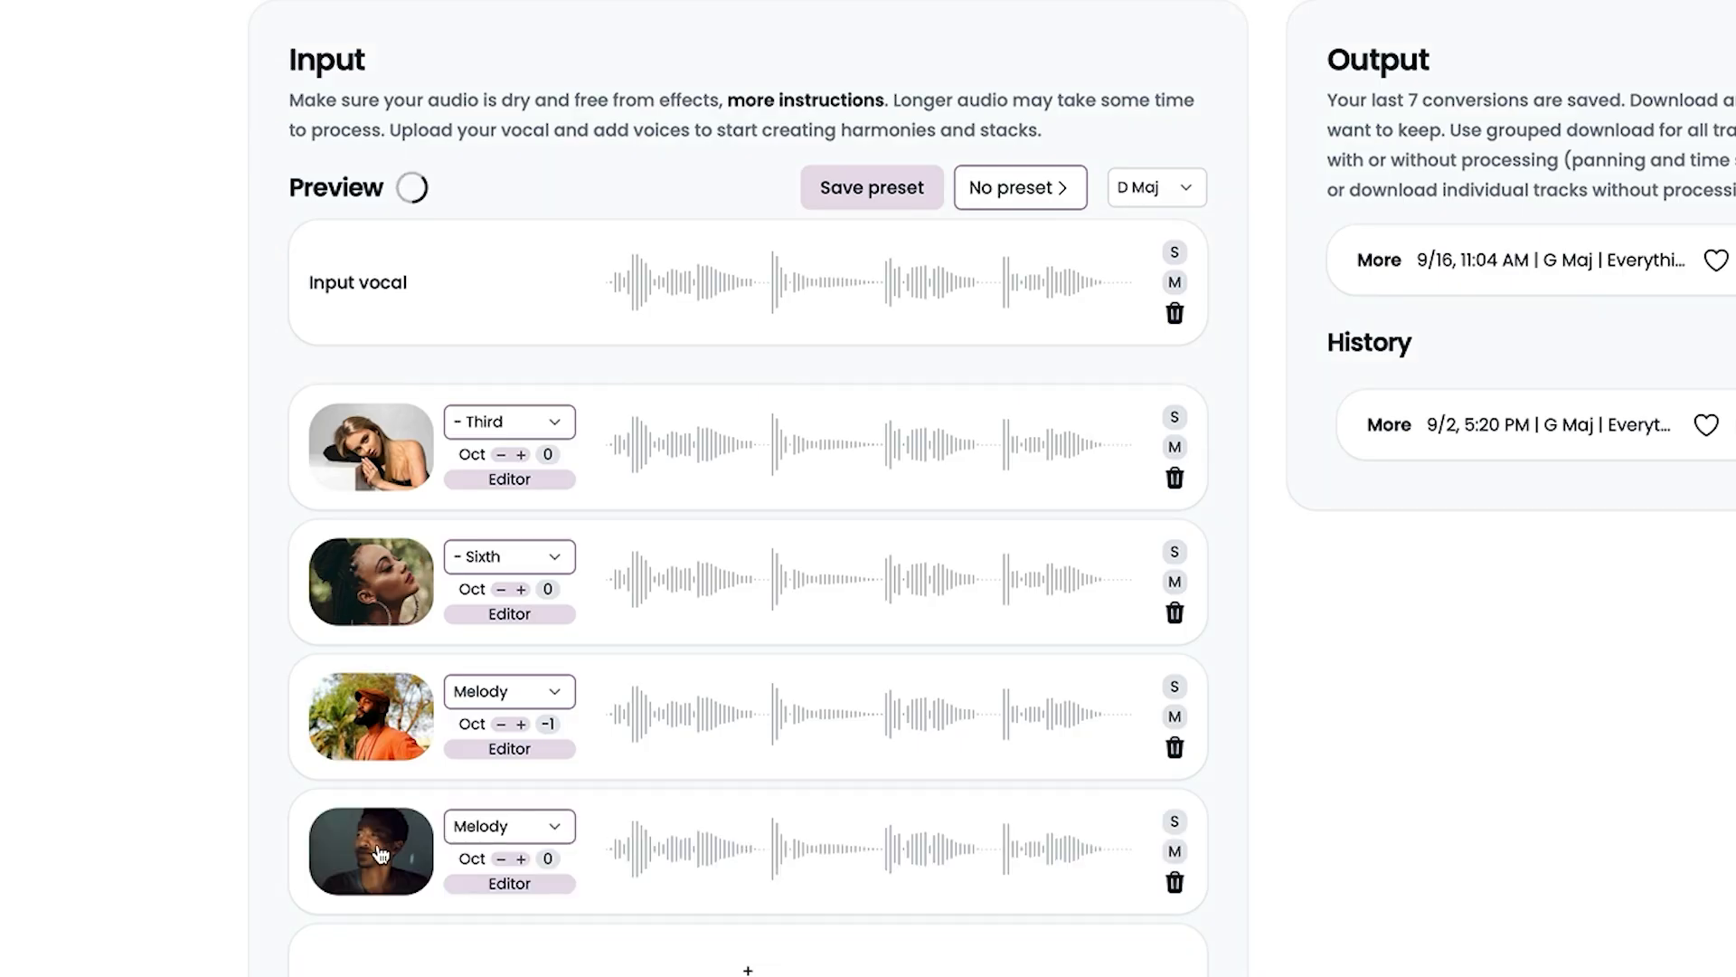
pyautogui.click(380, 854)
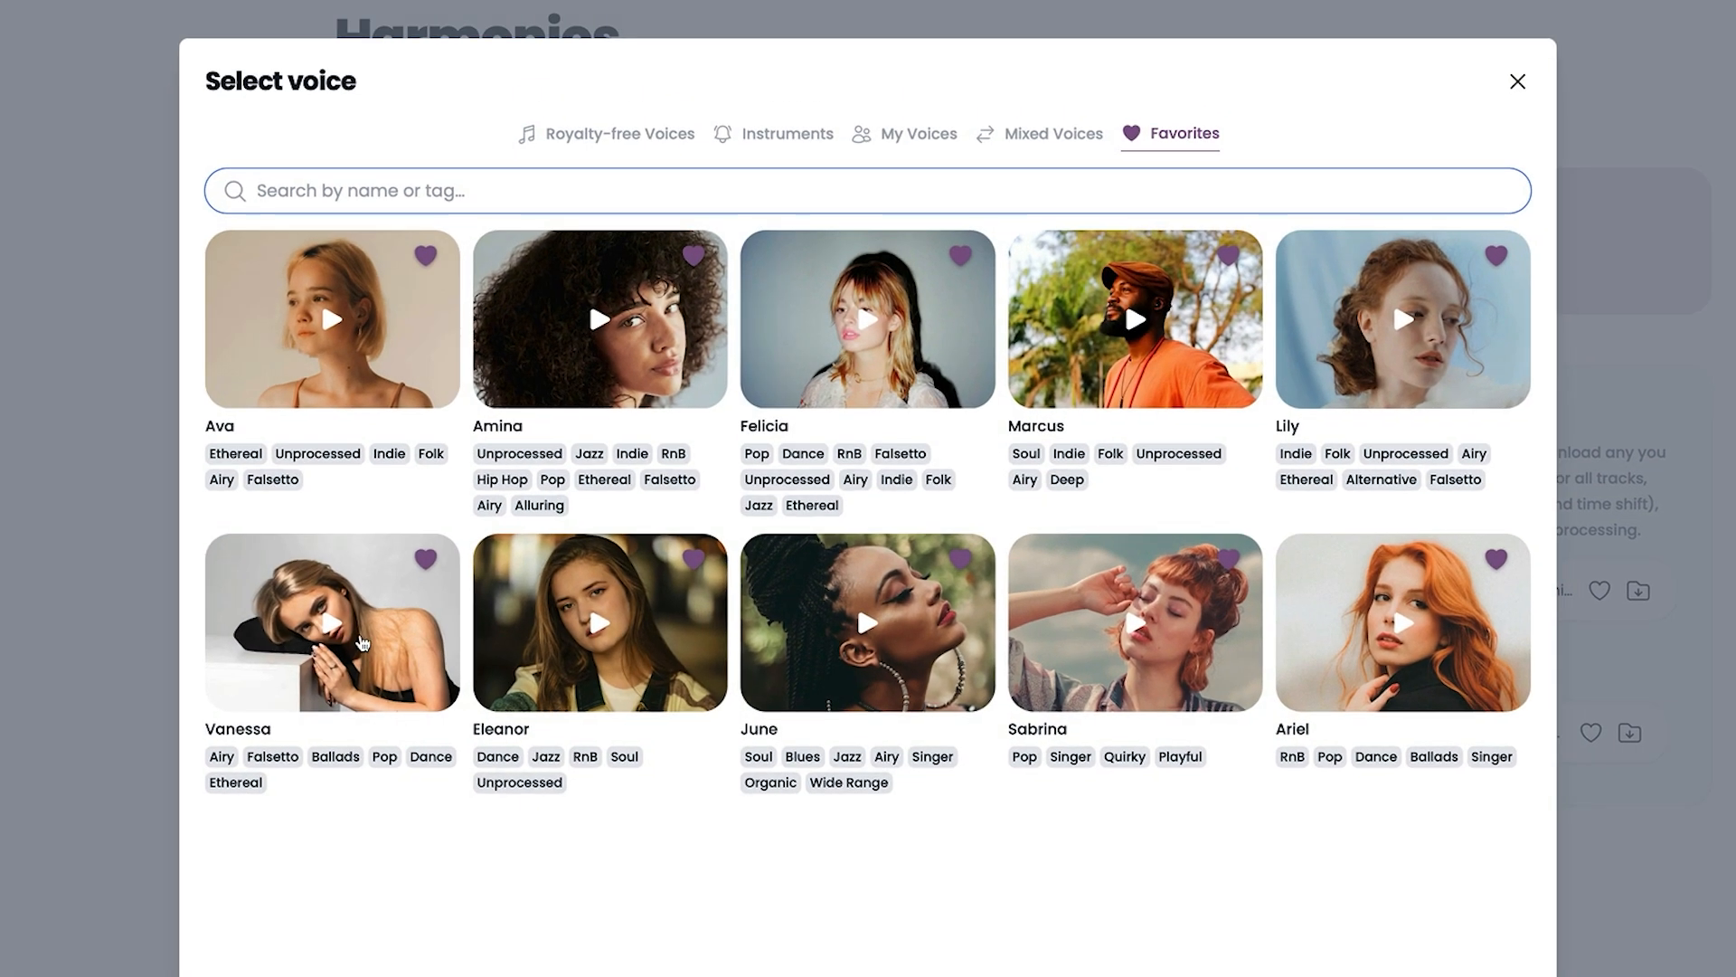
pyautogui.click(360, 643)
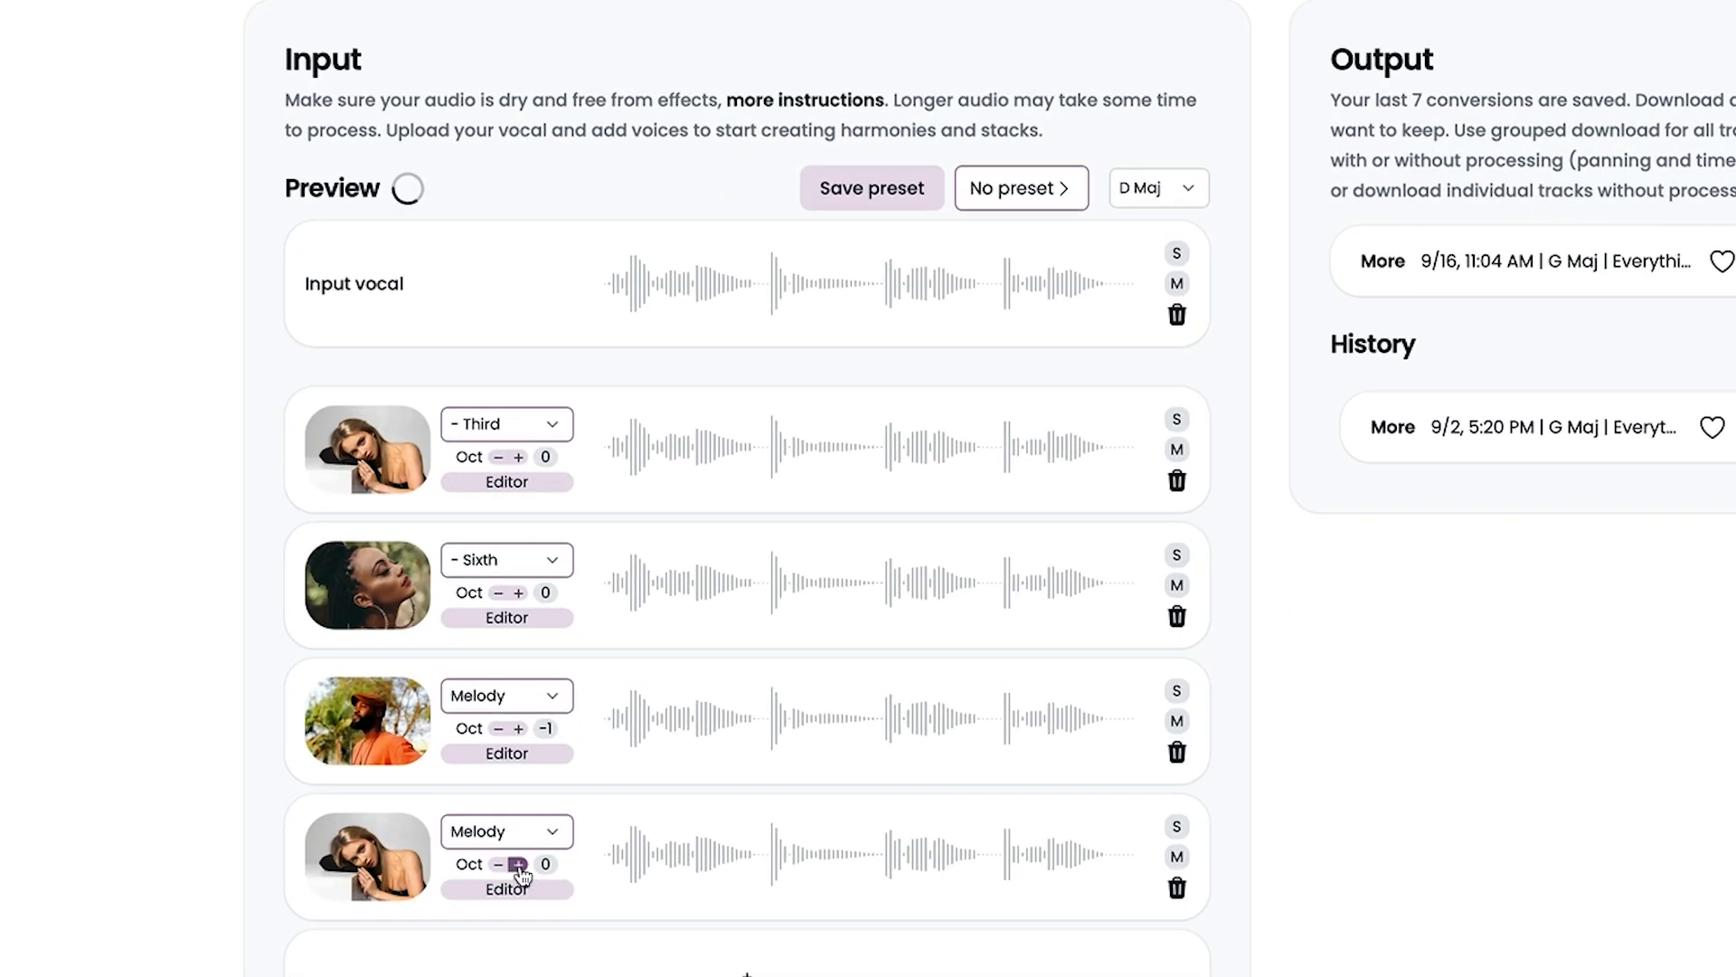
pyautogui.click(542, 831)
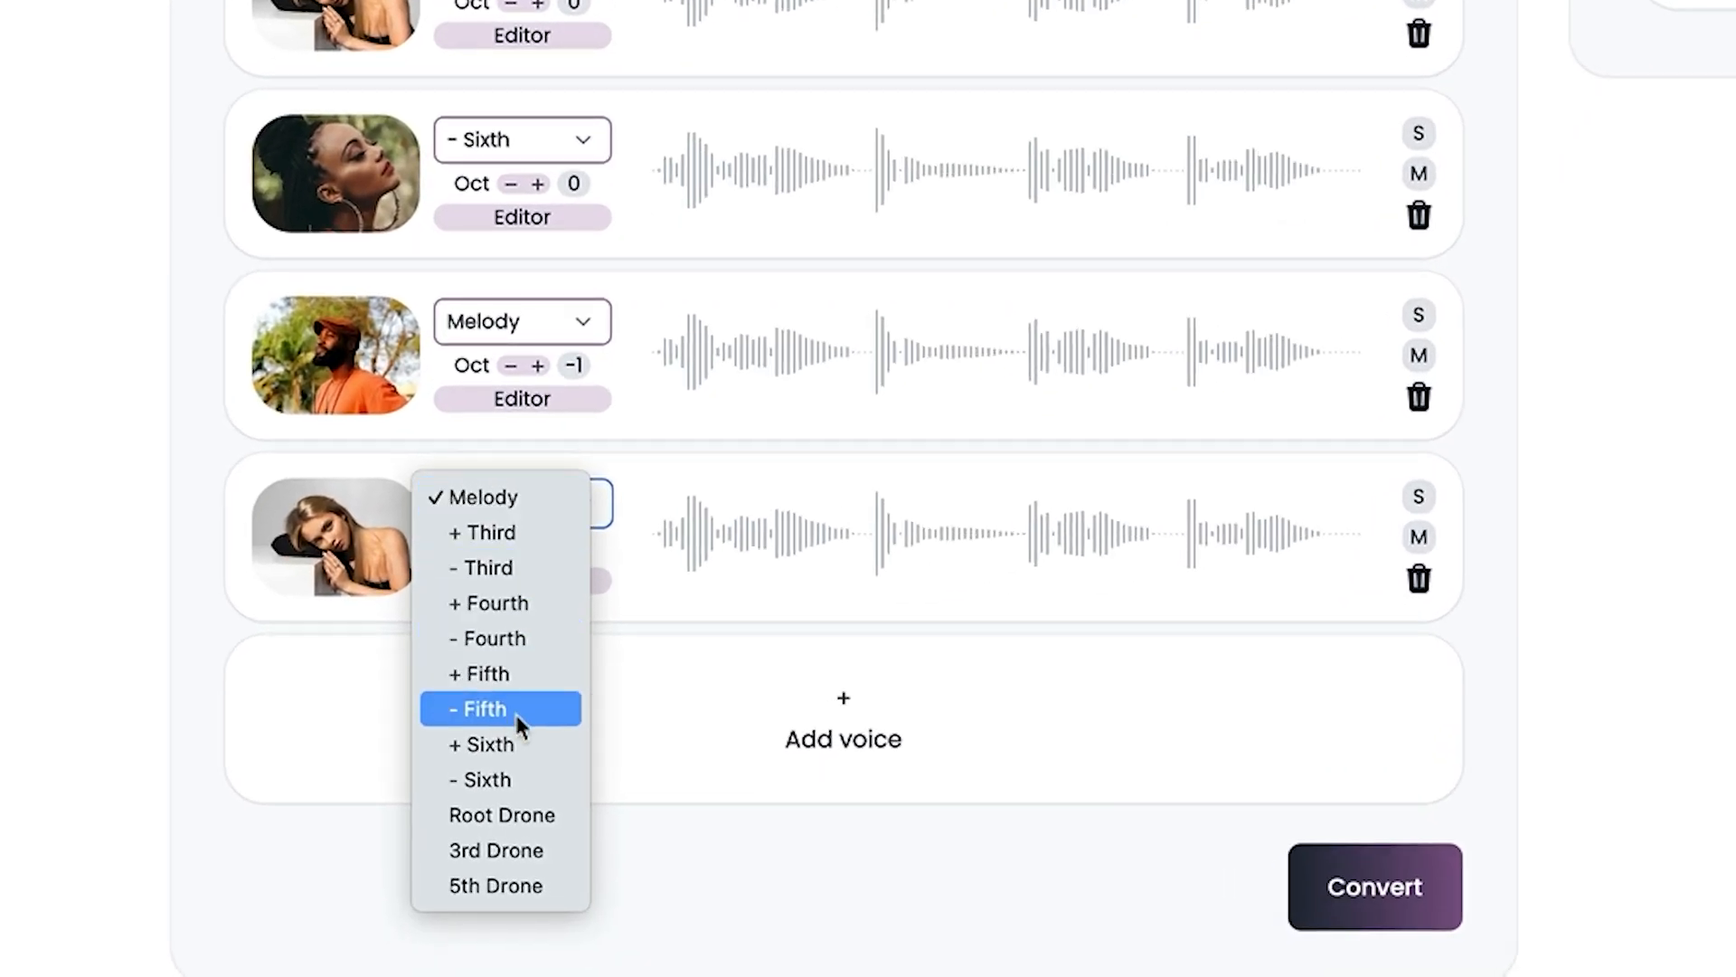
pyautogui.click(511, 777)
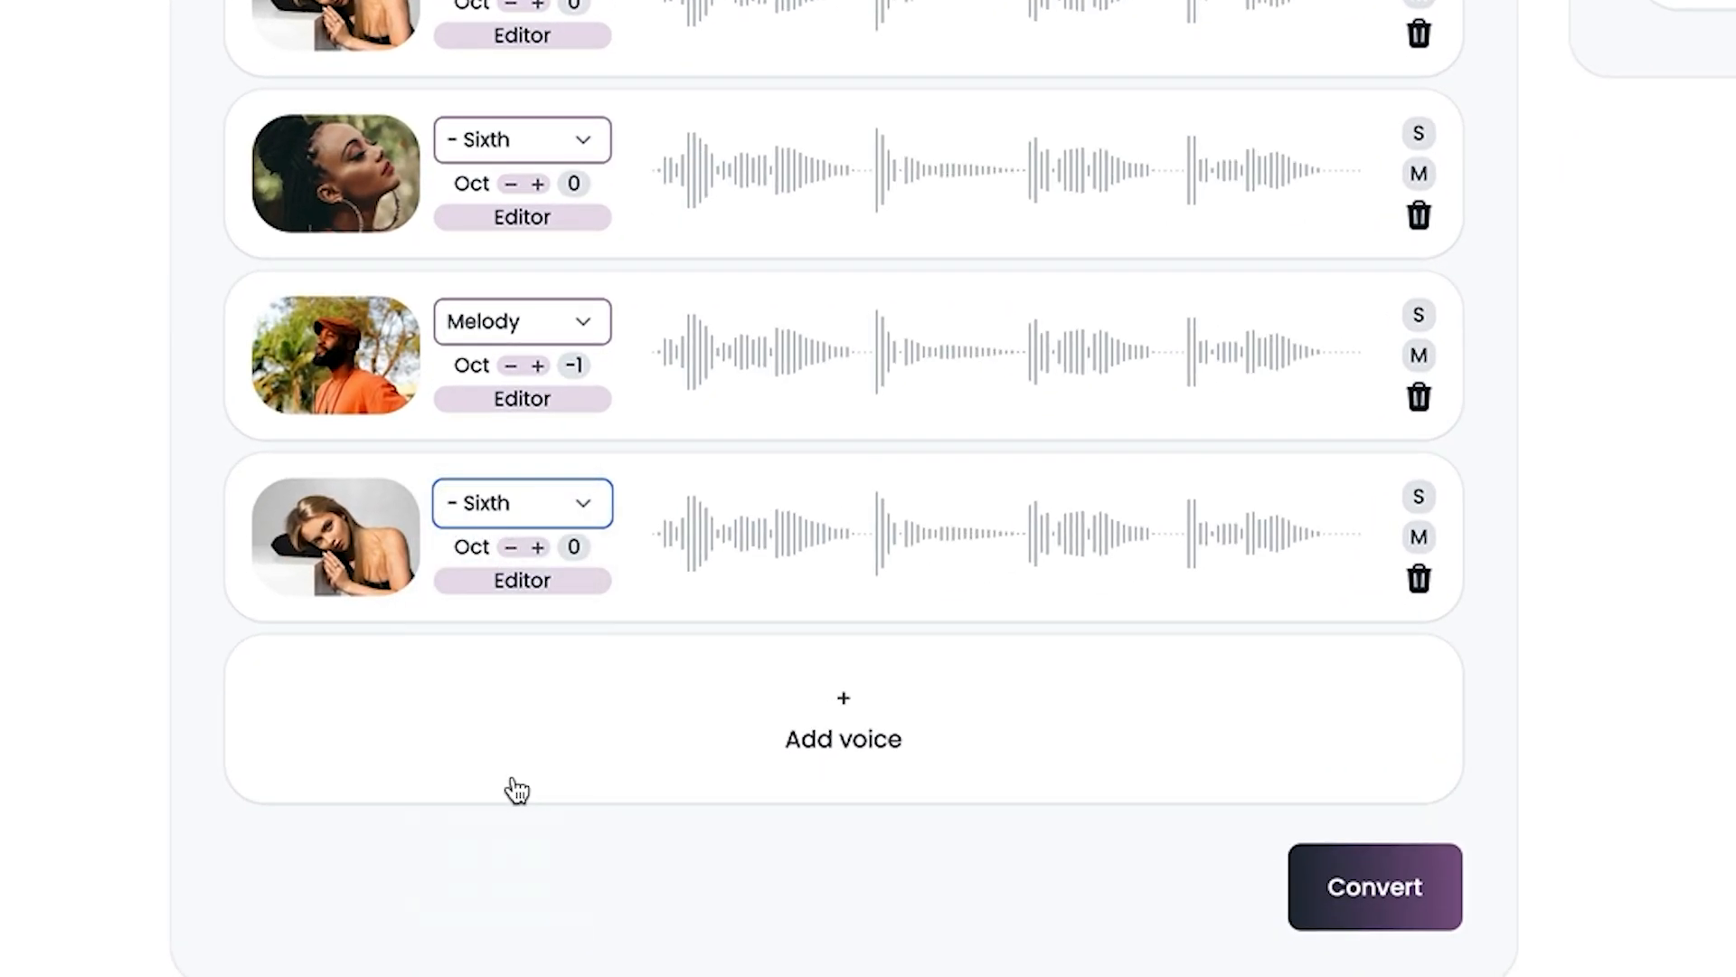
# Add a fifth harmony track with the favorite voice June and set its interval to - Third.
pyautogui.click(845, 709)
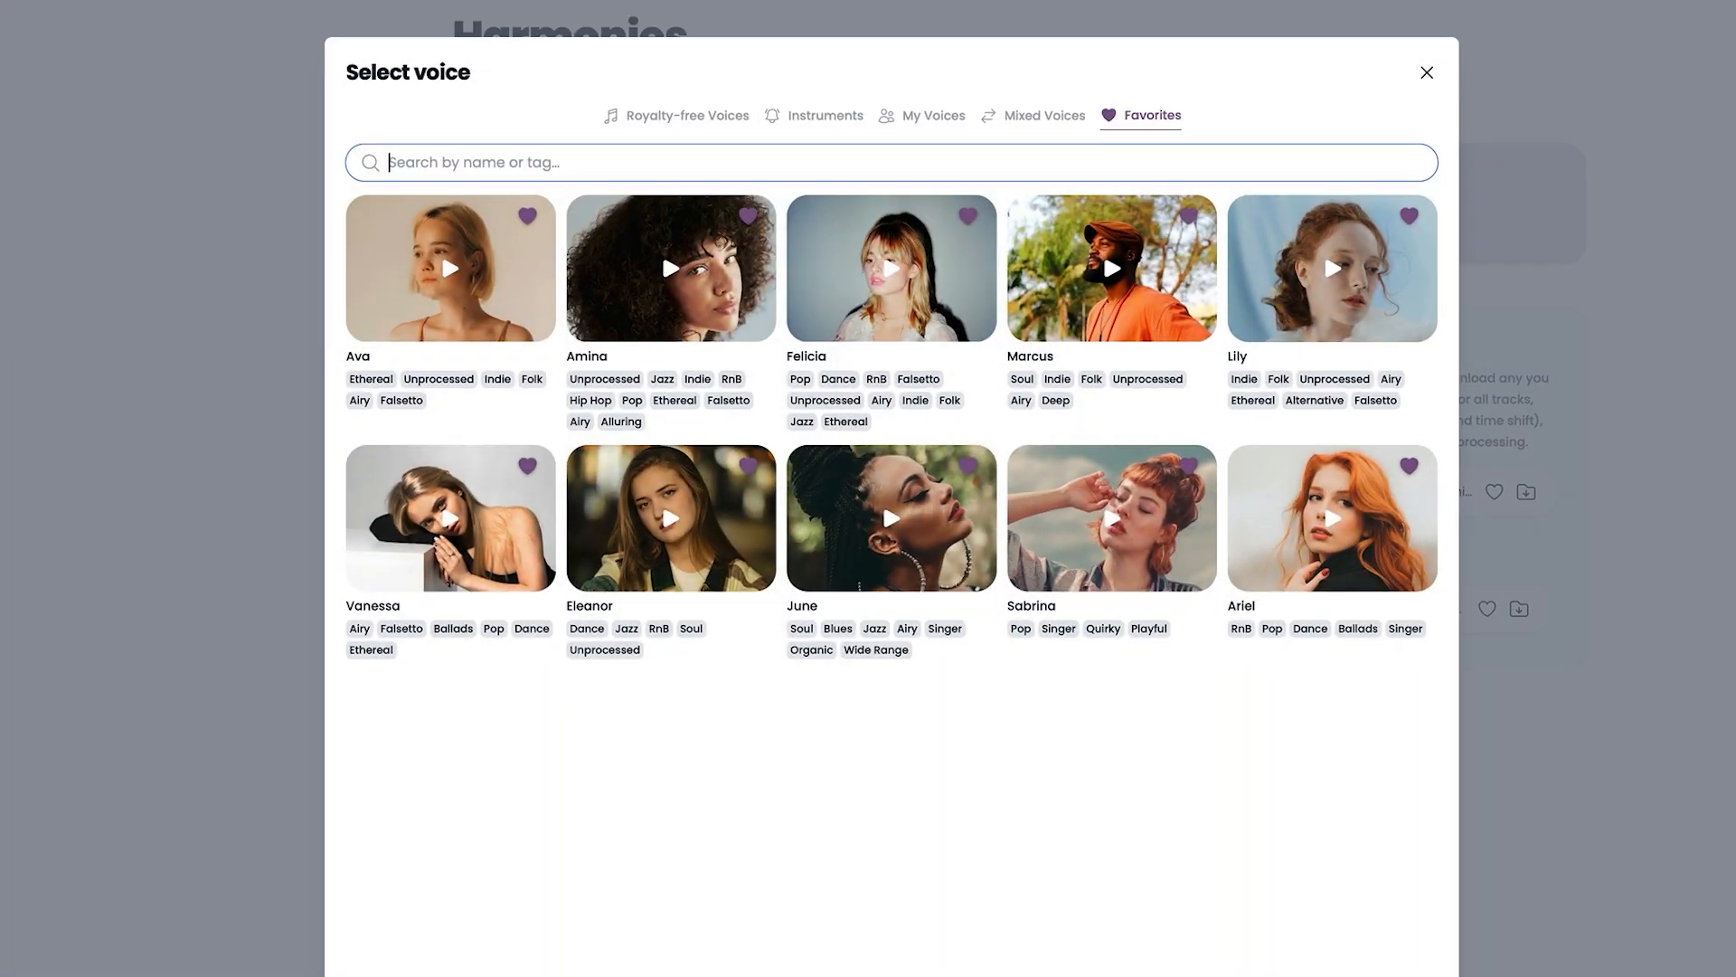
pyautogui.click(922, 506)
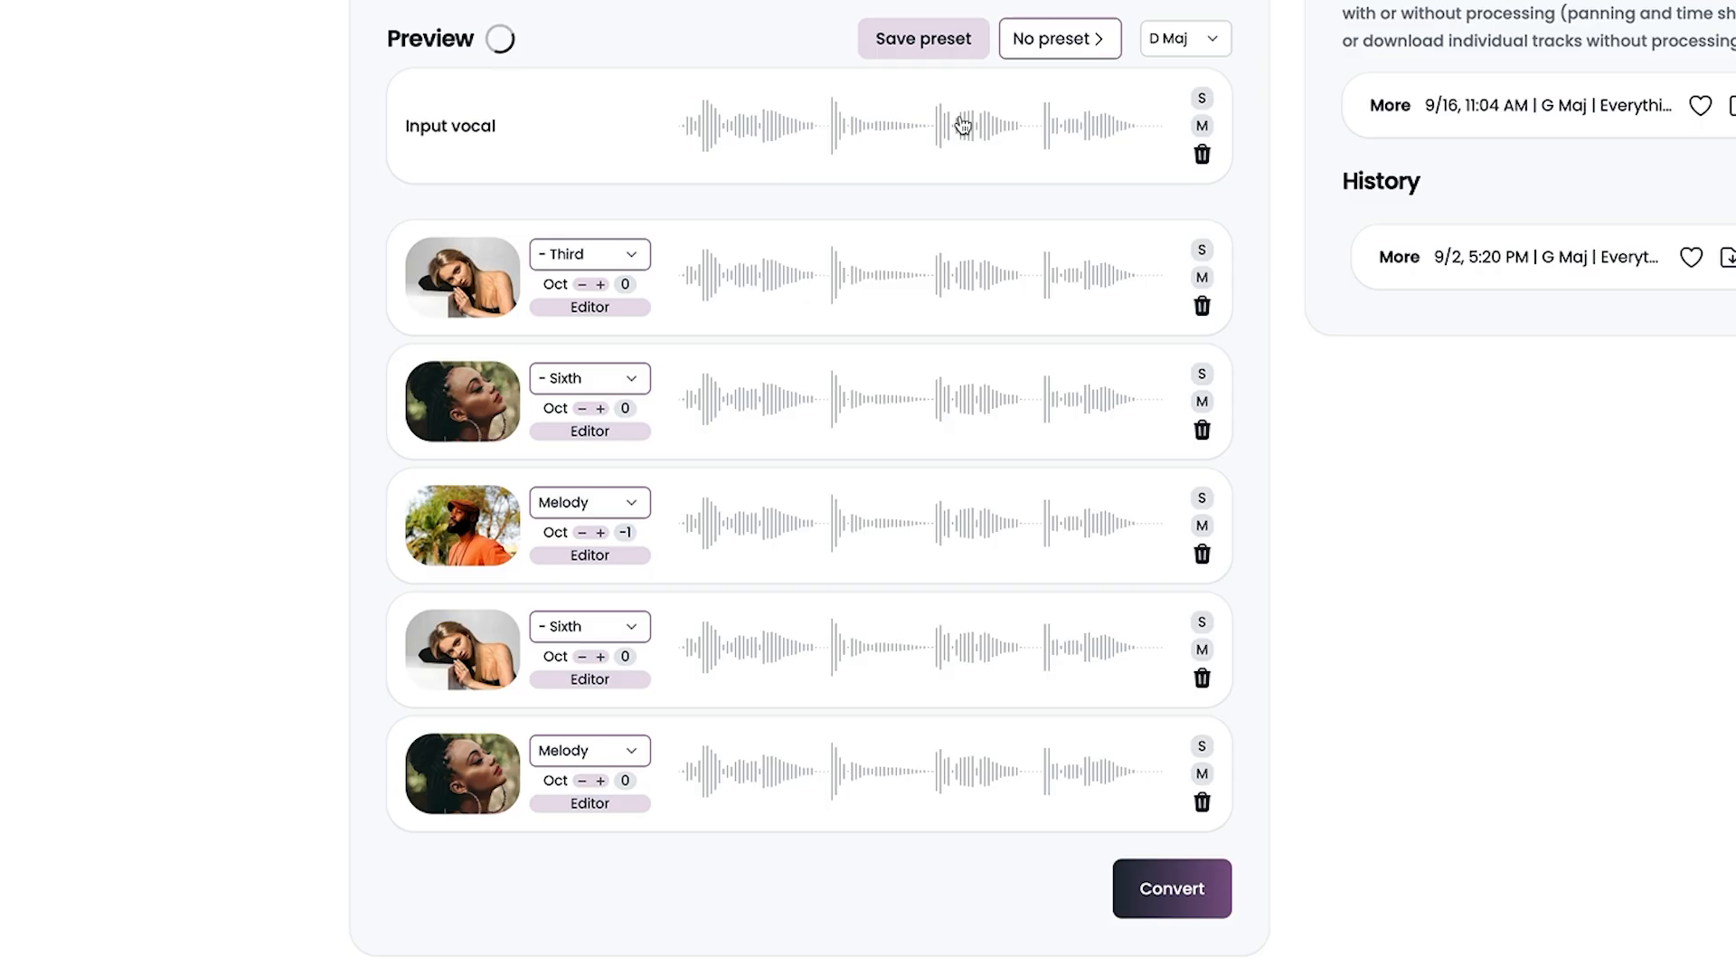
pyautogui.click(613, 754)
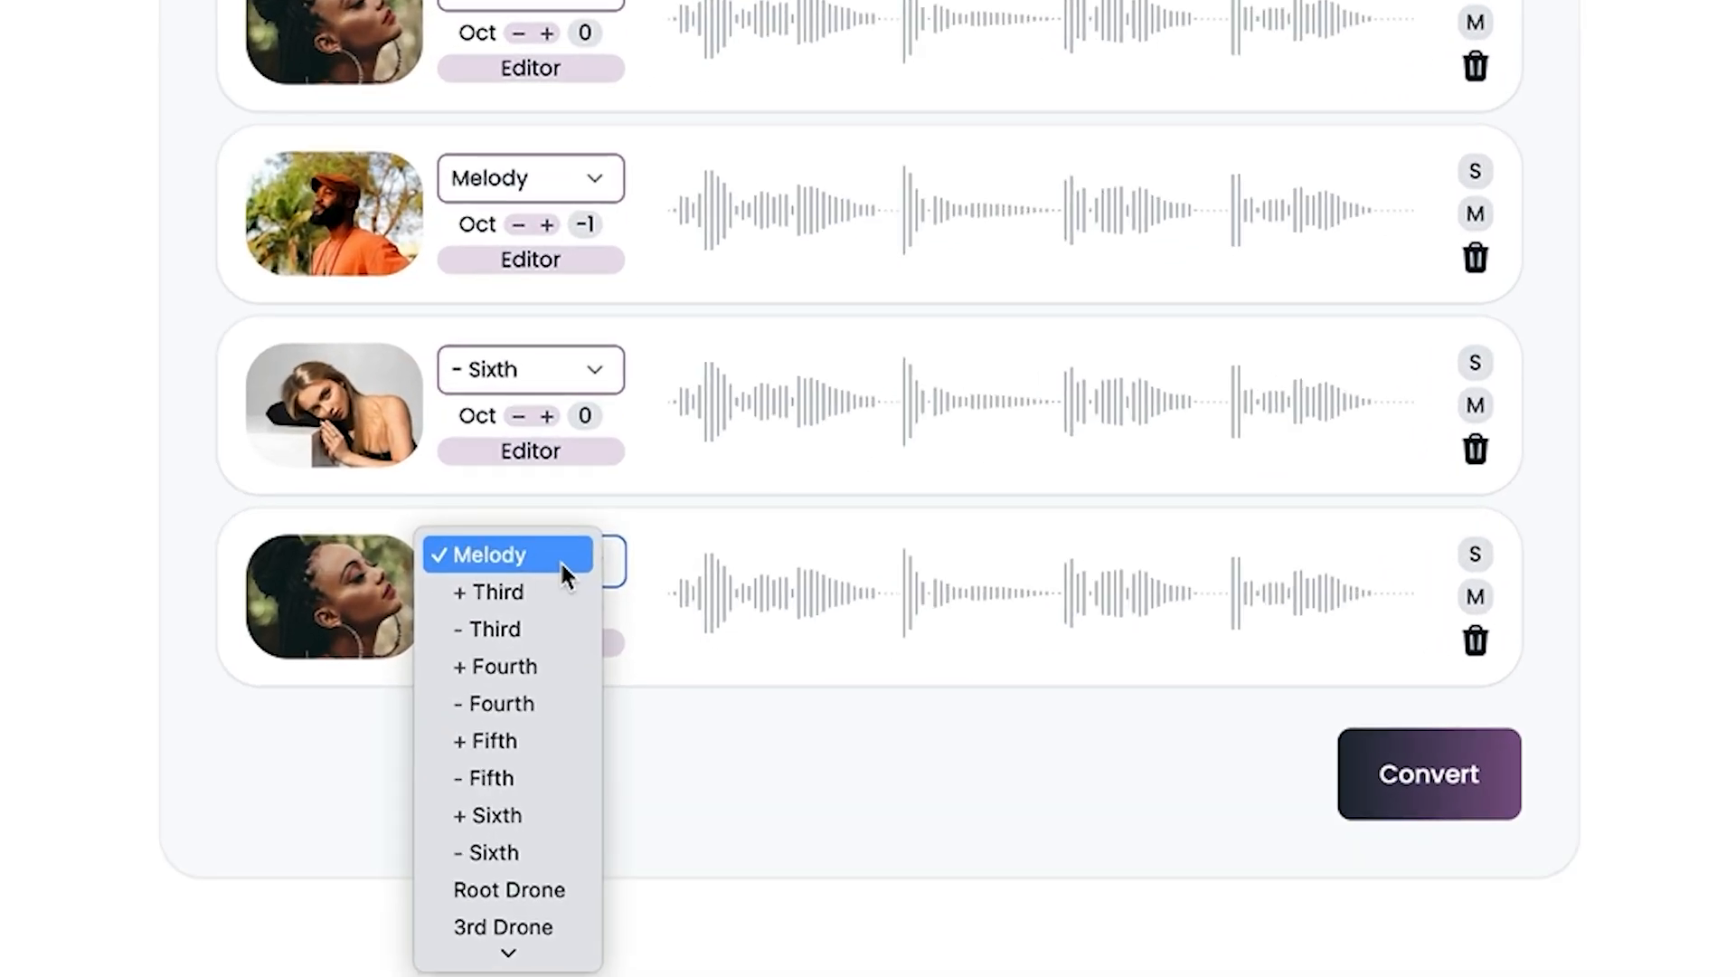
pyautogui.click(541, 633)
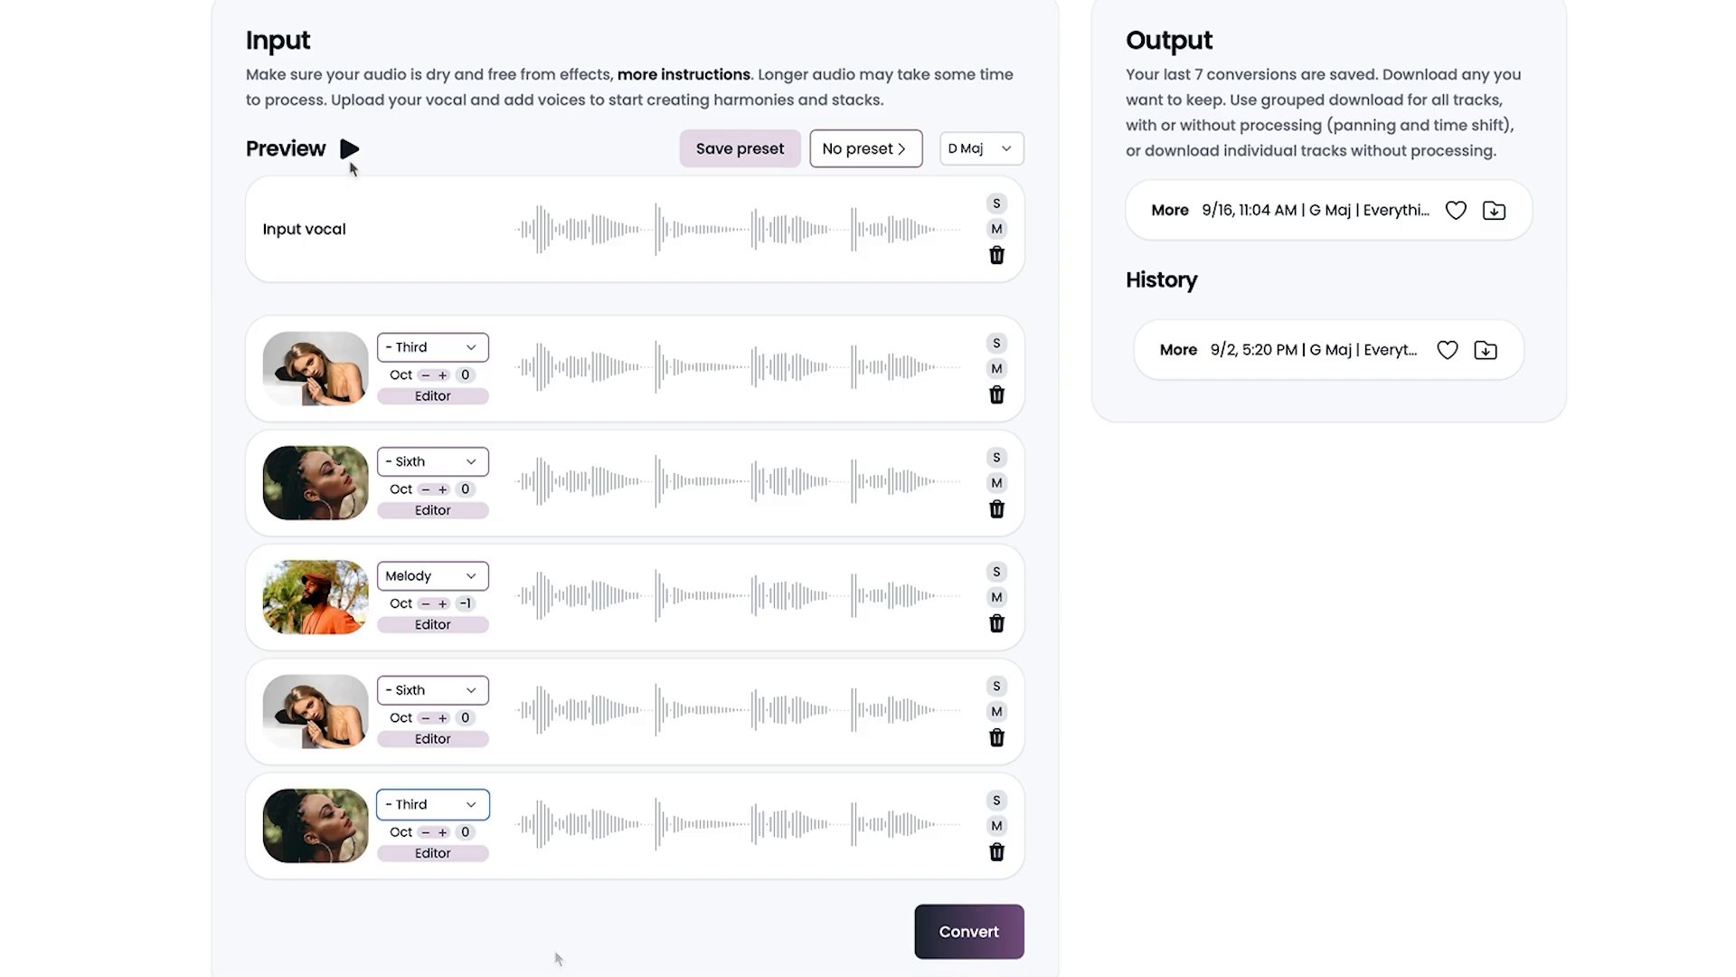
# Preview and convert the full five-voice harmony stack, and save the new D Maj output to the library.
pyautogui.click(347, 150)
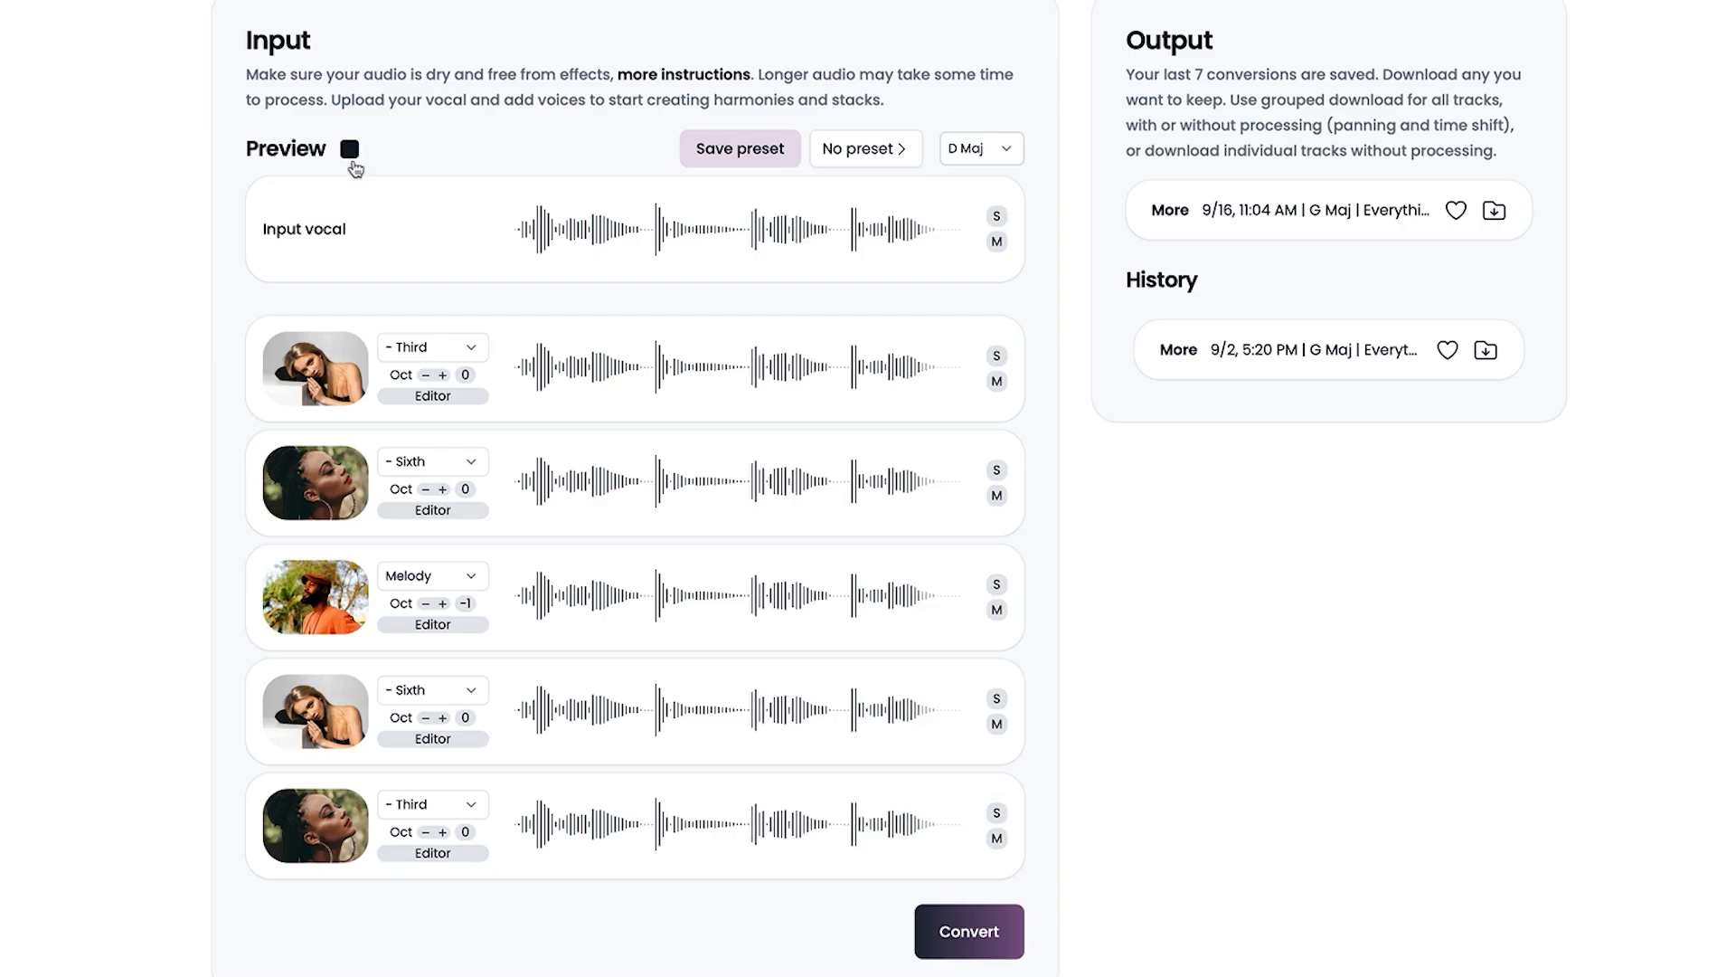
pyautogui.click(351, 153)
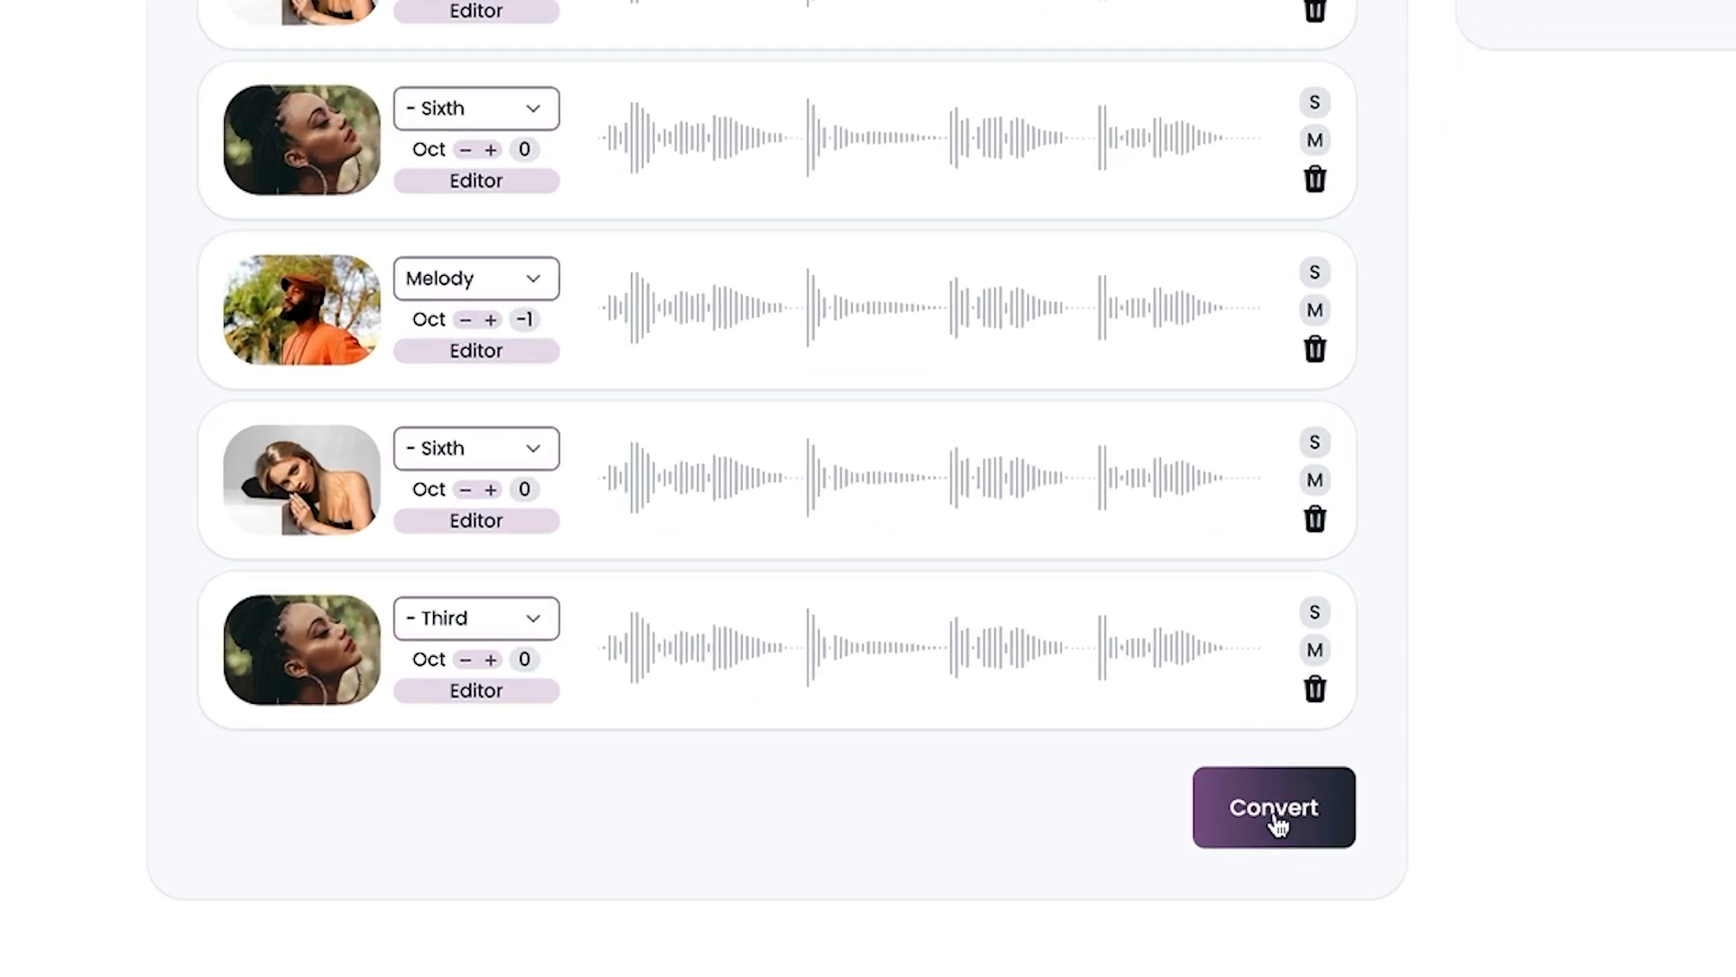
pyautogui.click(1275, 819)
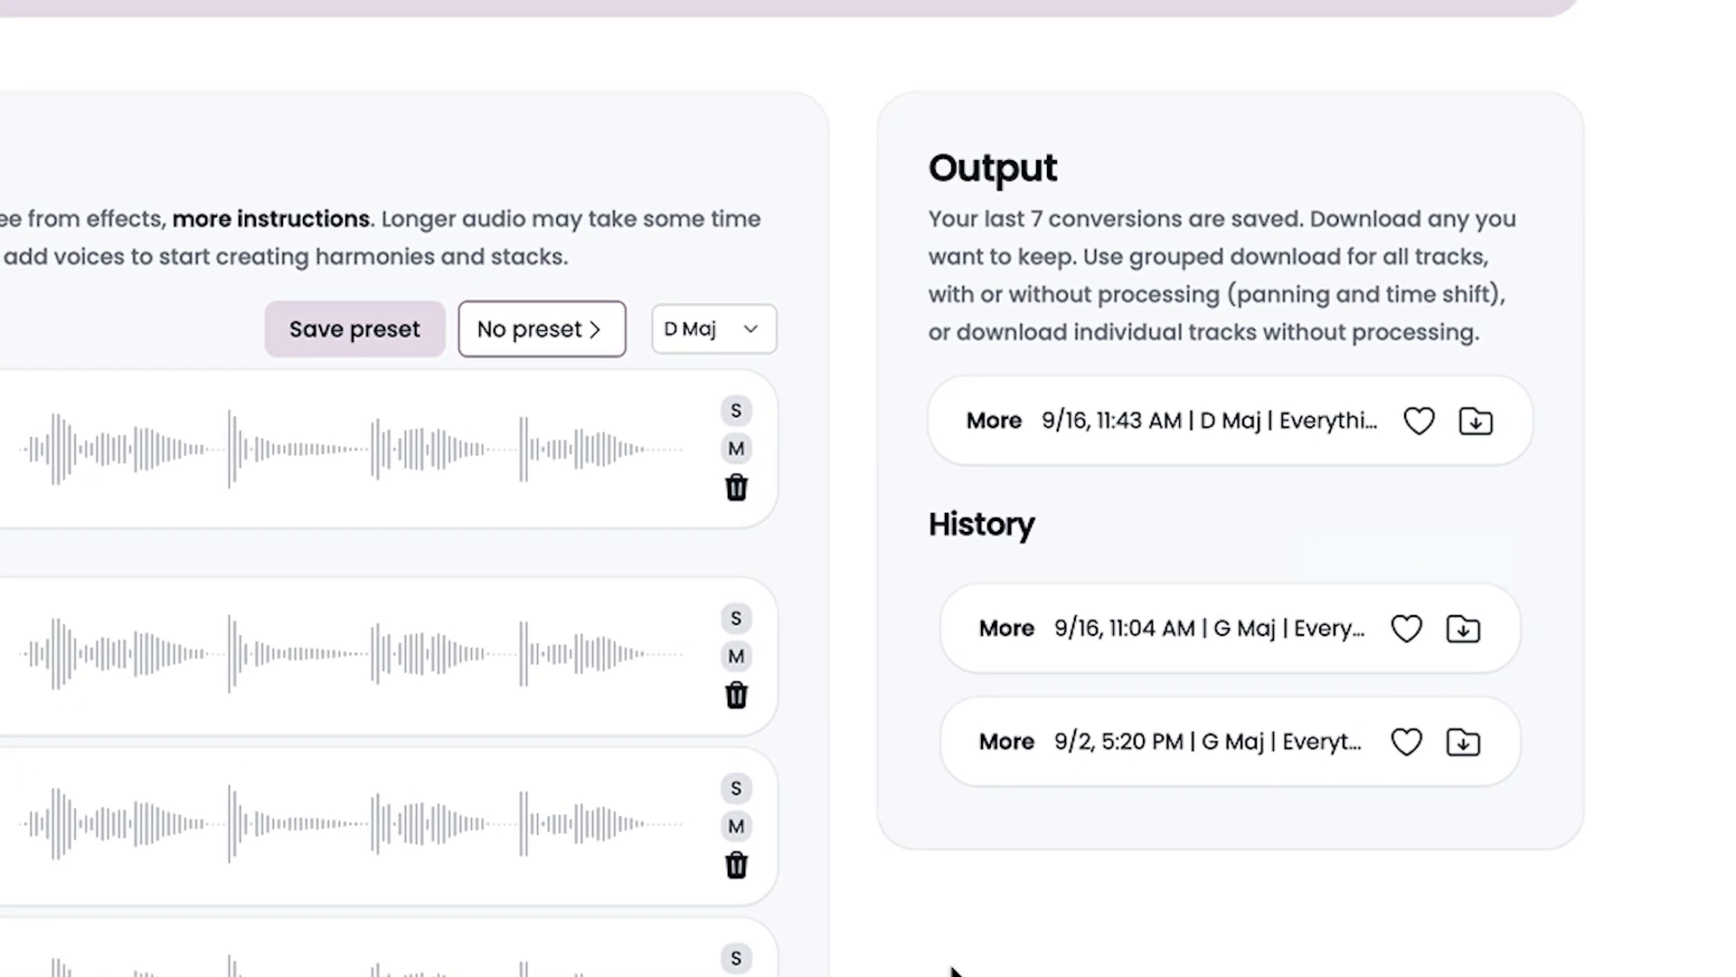
pyautogui.click(1418, 432)
# Expand the new D Maj output and listen to individual tracks such as June - Sixth and Vanessa - Sixth.
pyautogui.click(998, 432)
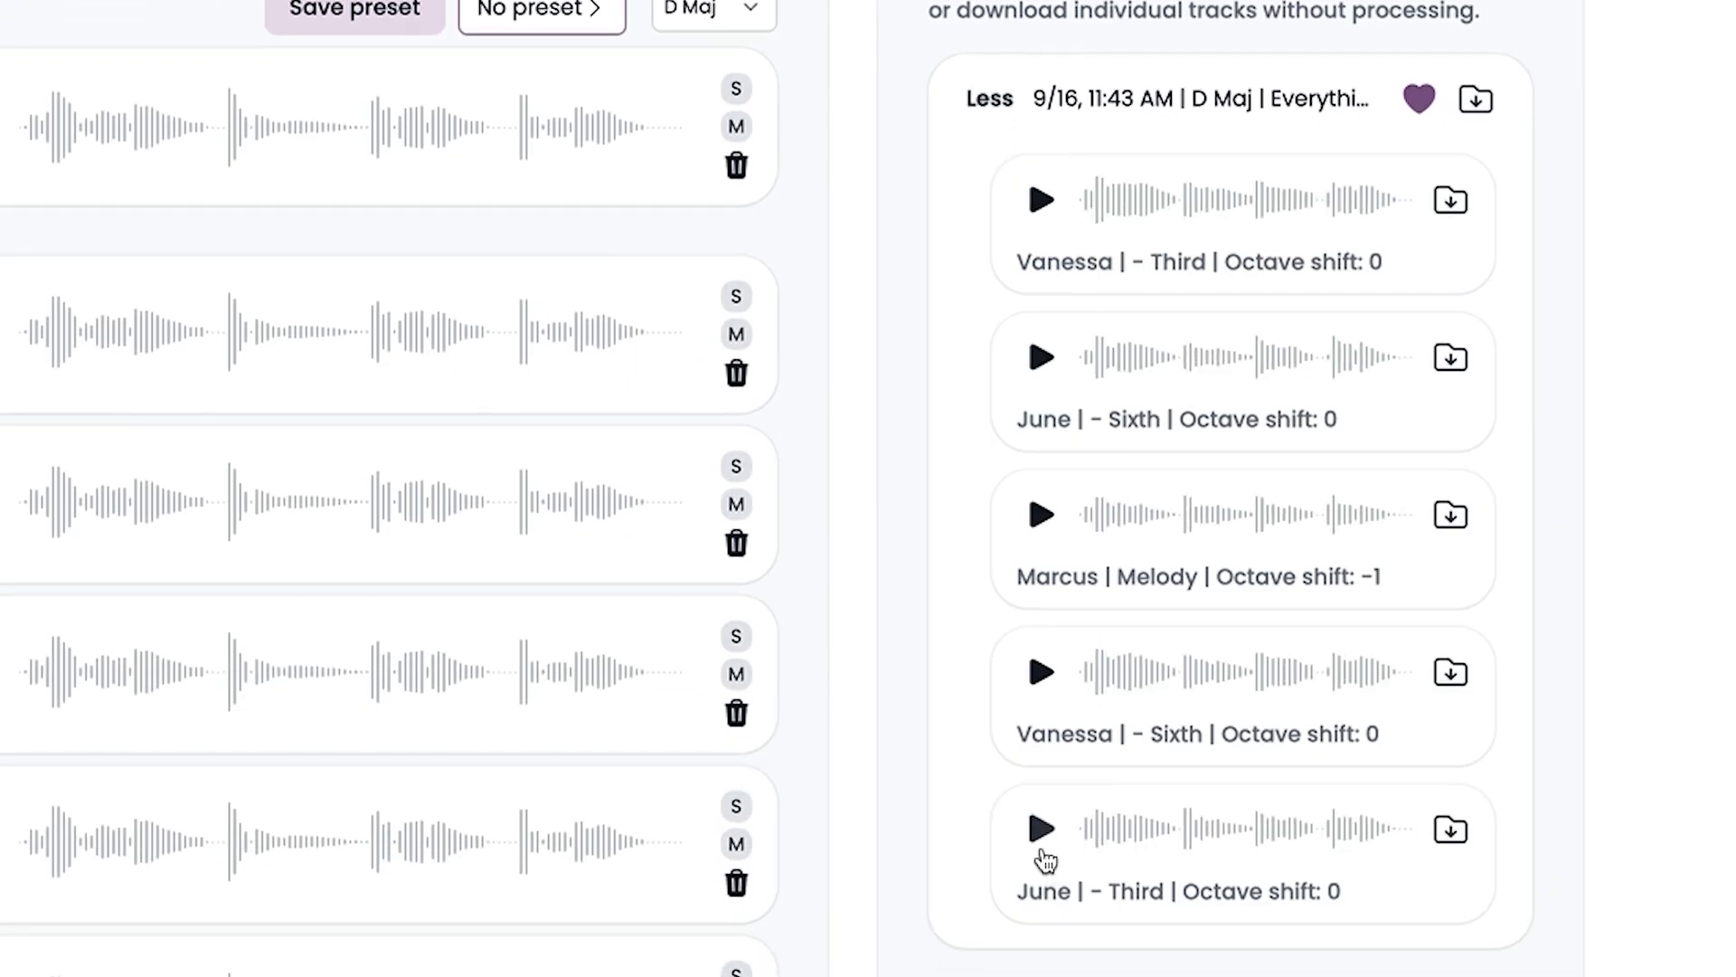
pyautogui.click(1042, 516)
pyautogui.click(1040, 673)
pyautogui.click(1042, 360)
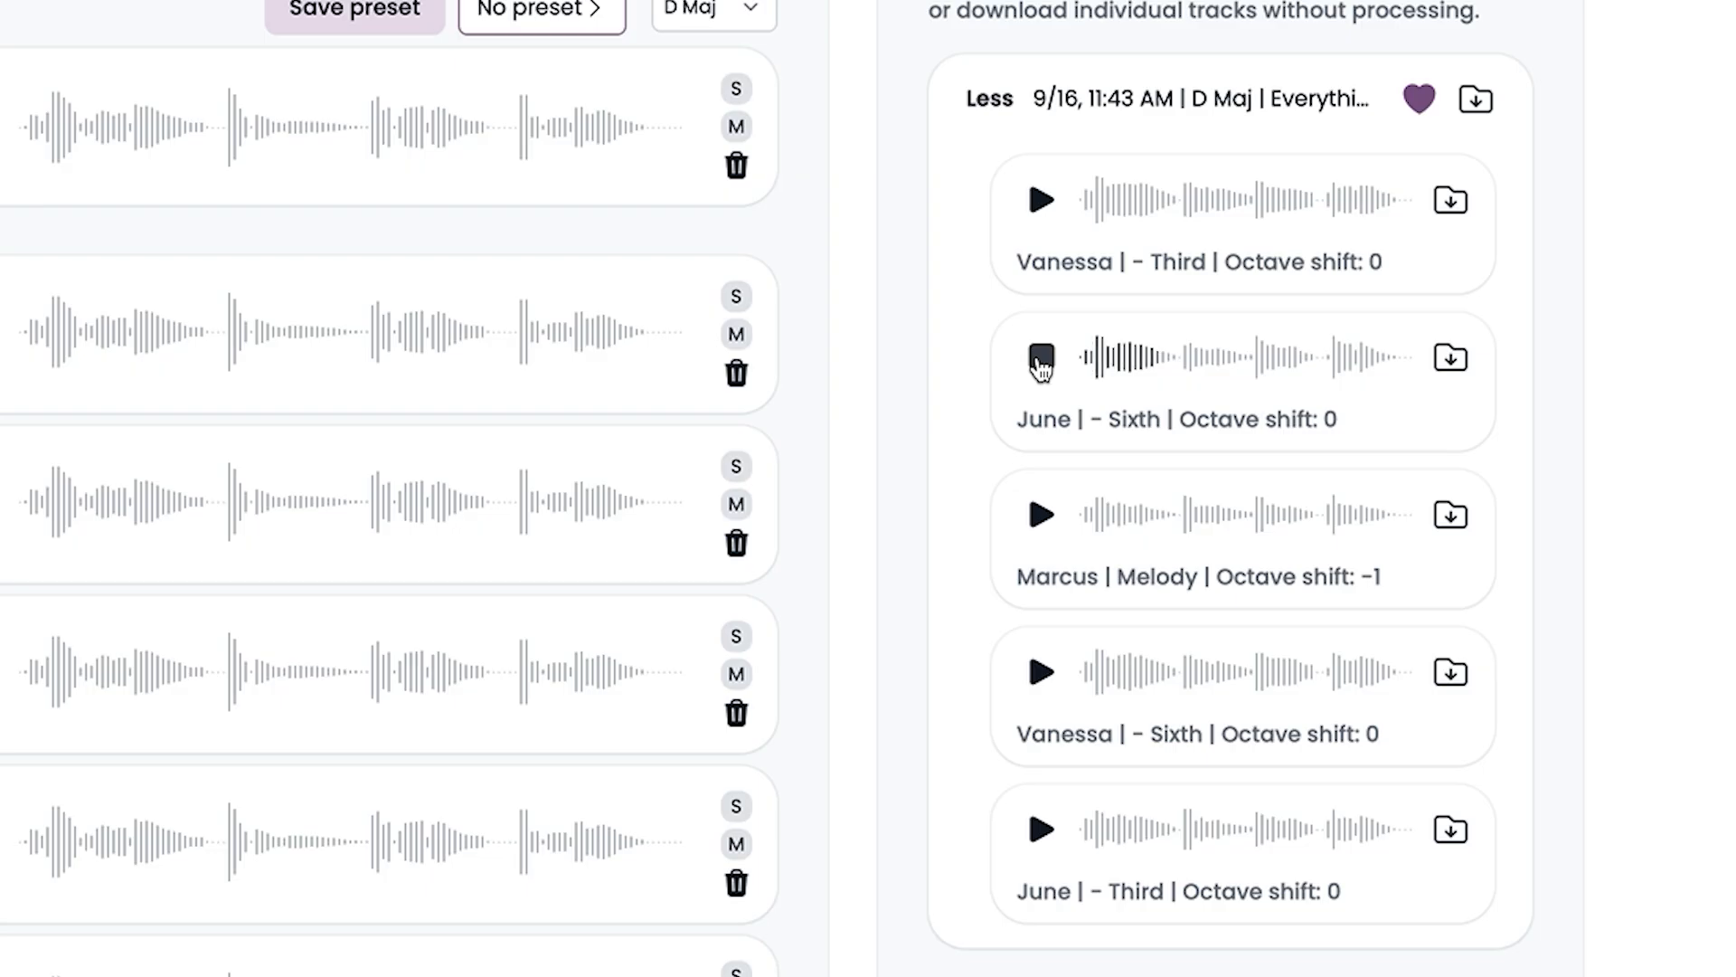
pyautogui.click(1040, 674)
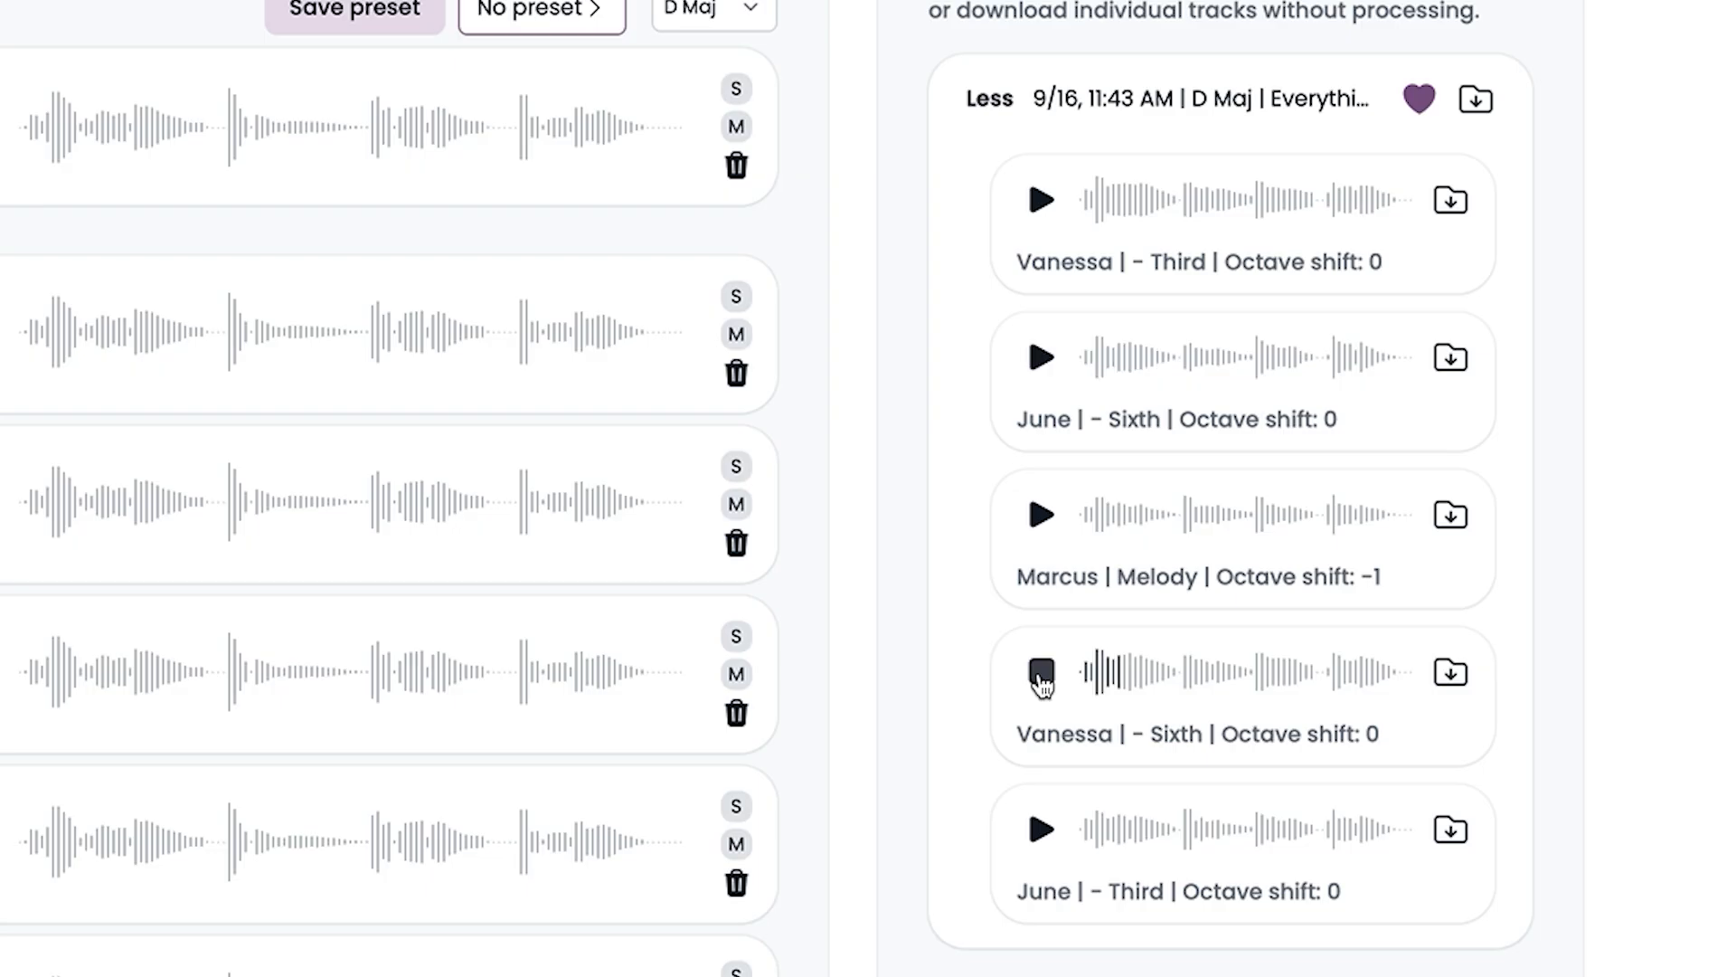
pyautogui.click(1040, 680)
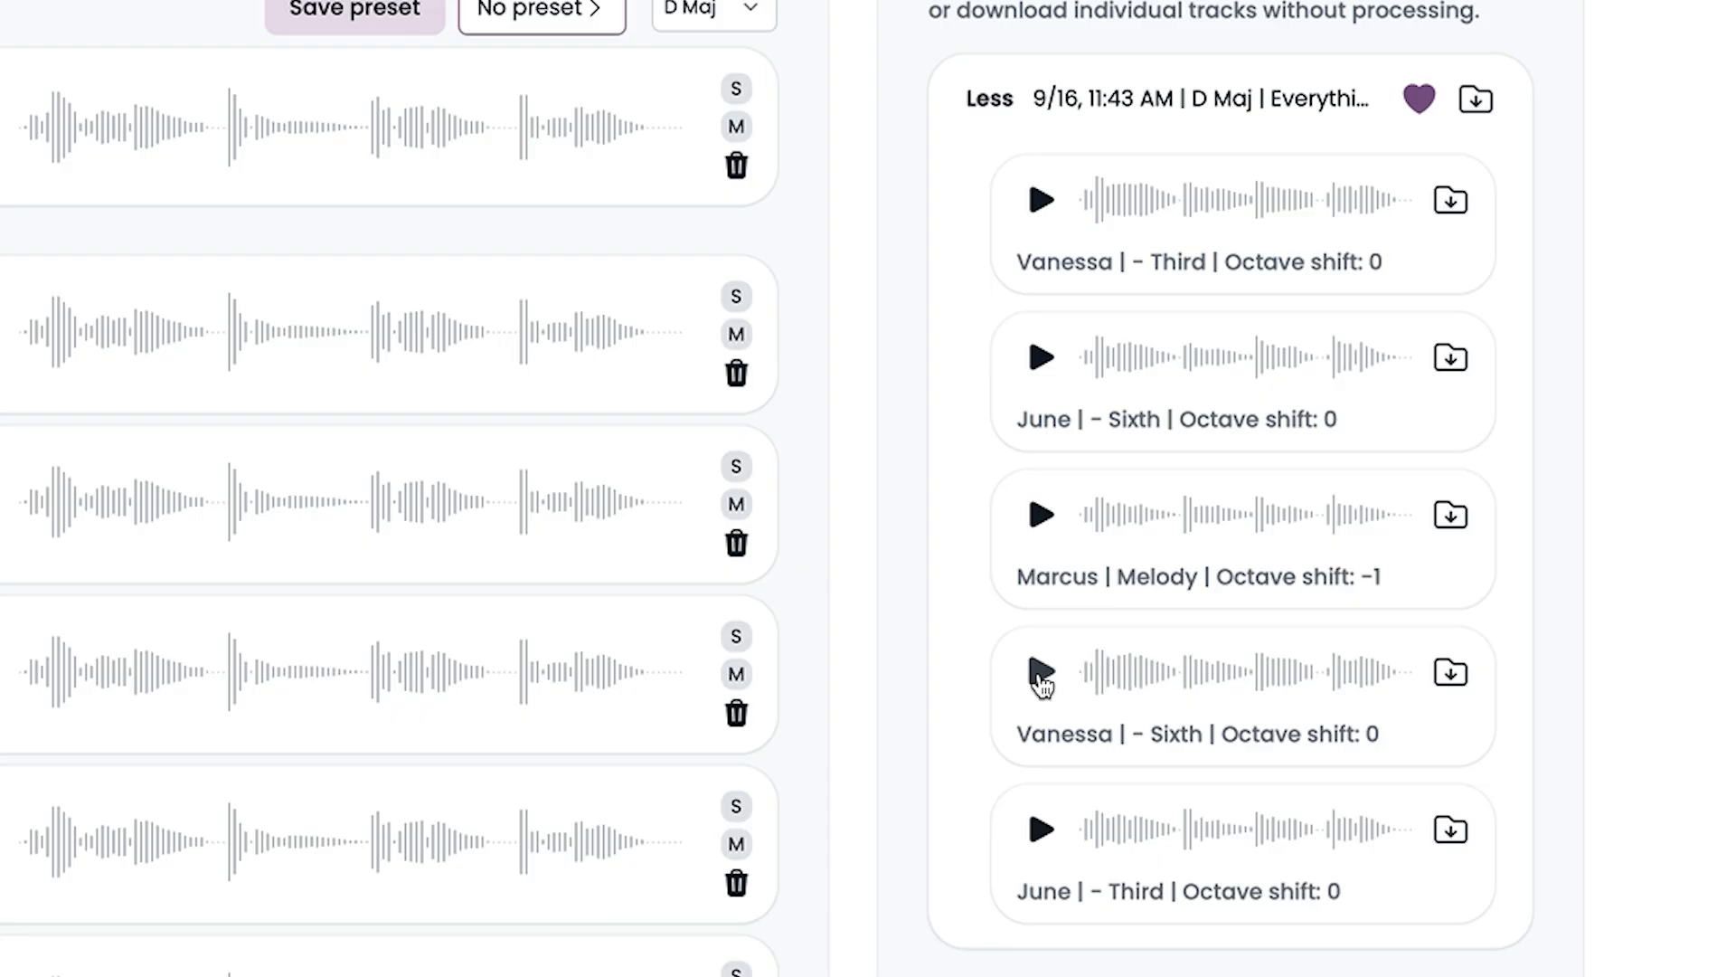
pyautogui.click(989, 99)
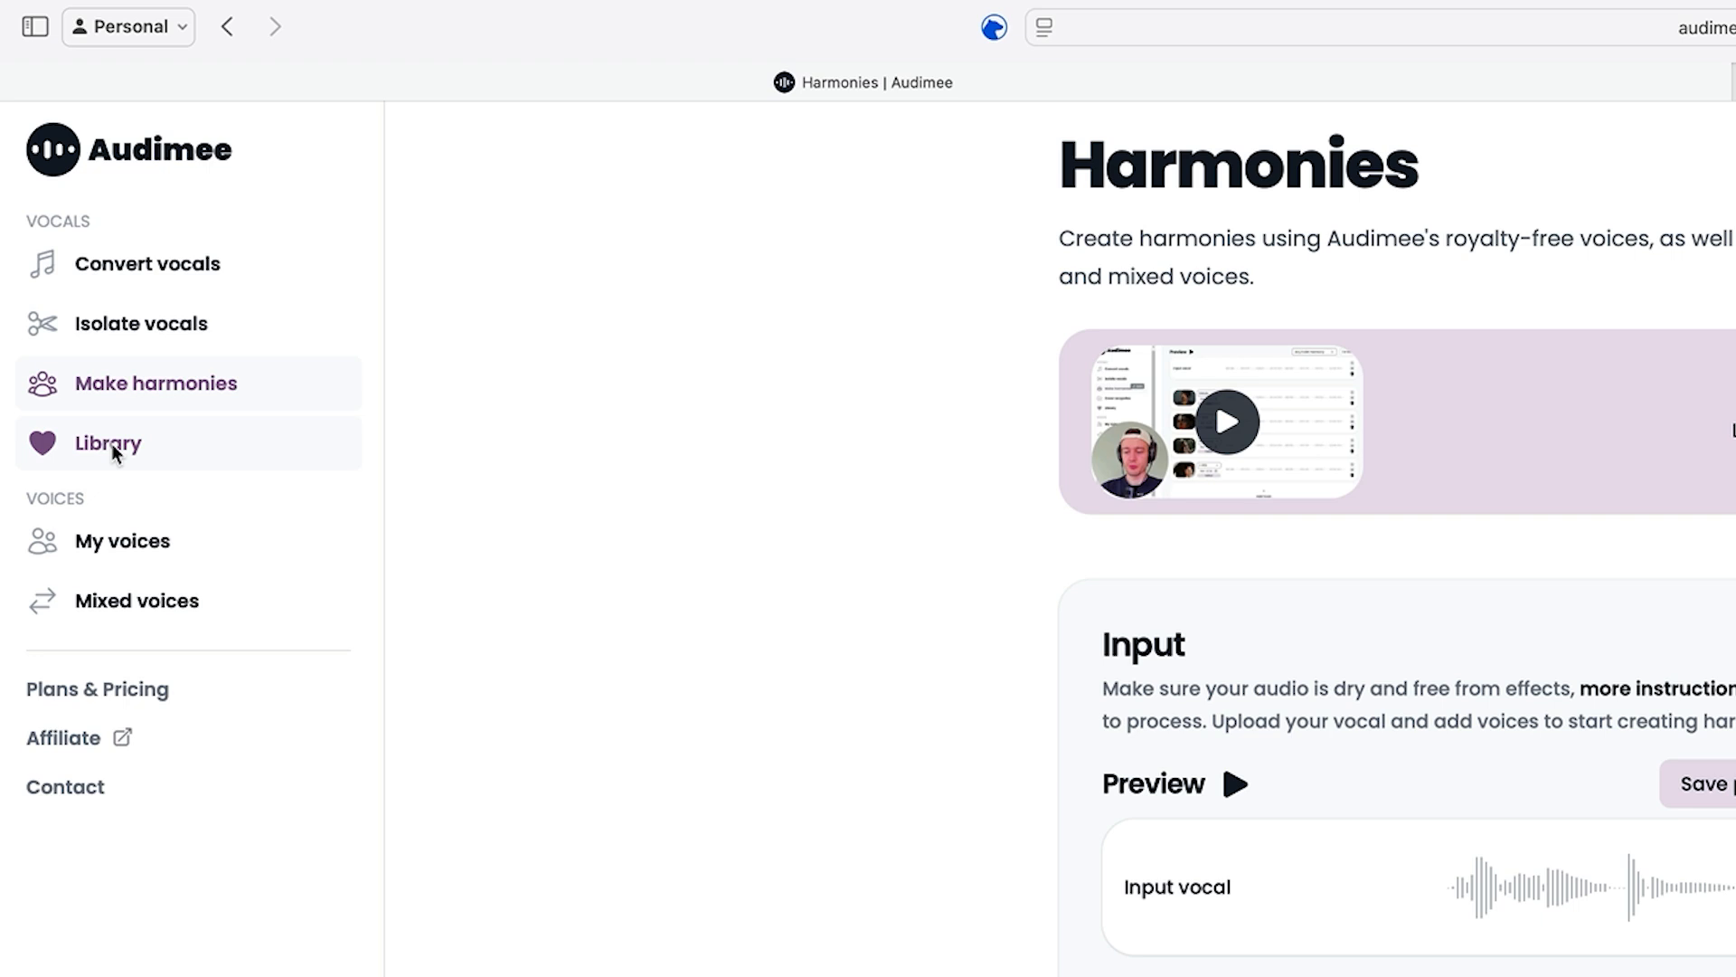
# Review the saved conversions, isolations and harmonies in the Library.
pyautogui.click(111, 443)
pyautogui.click(569, 416)
pyautogui.click(264, 411)
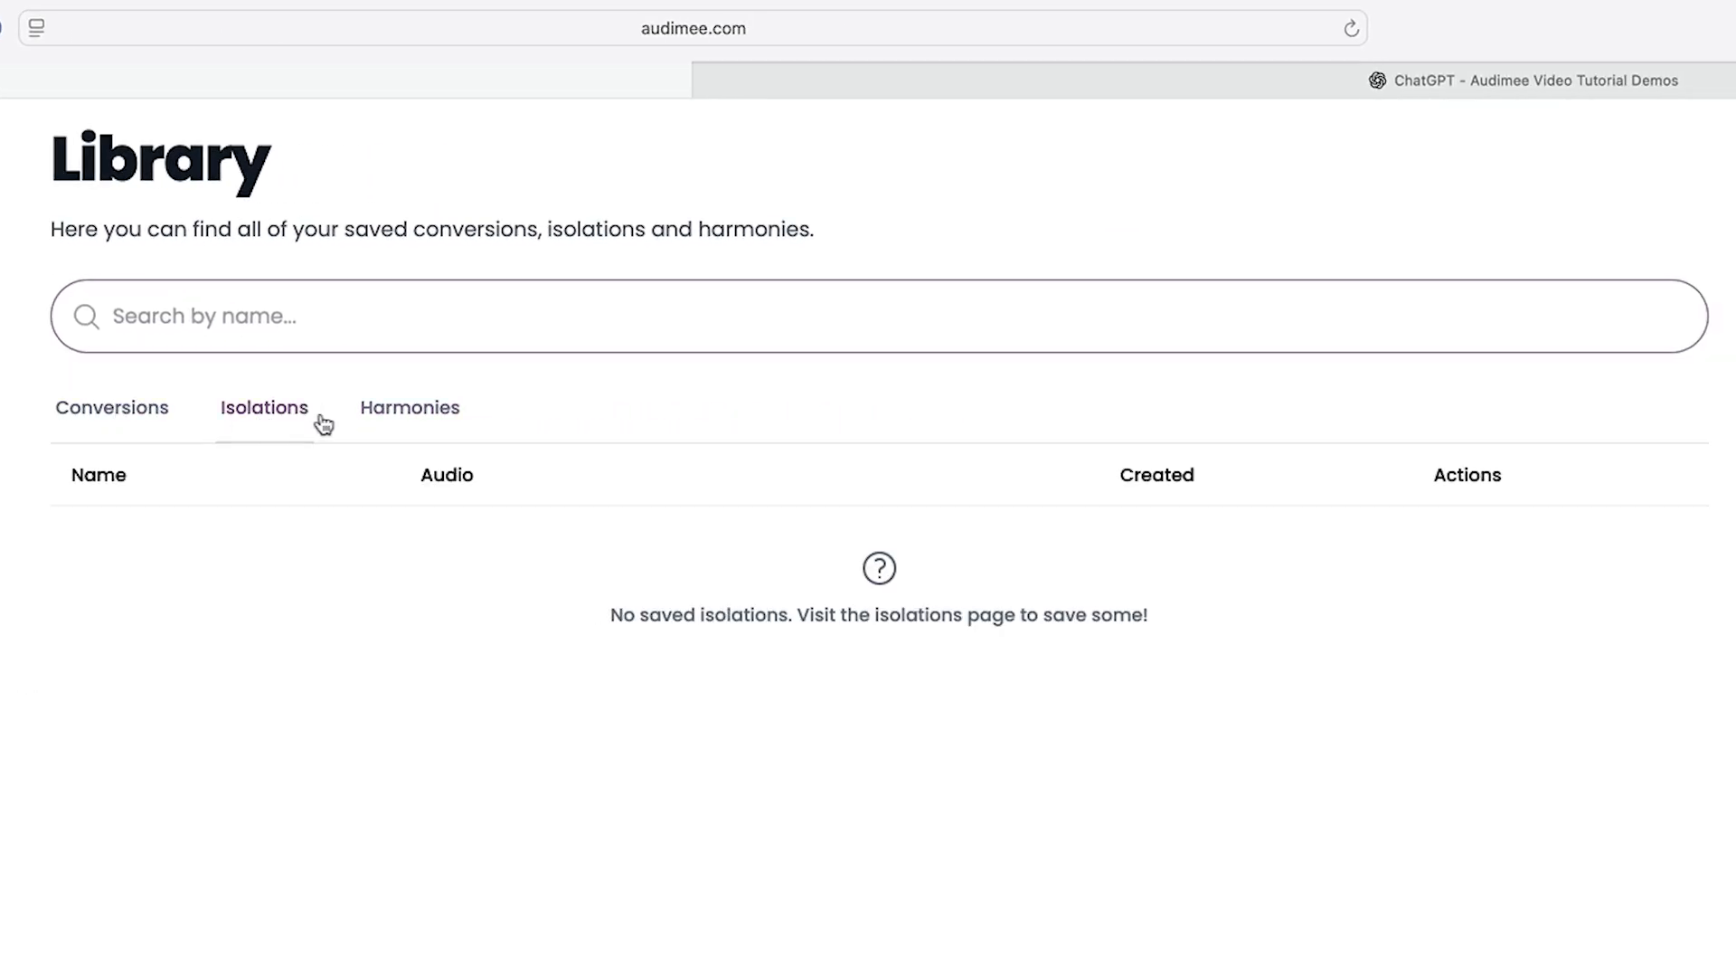
pyautogui.click(414, 409)
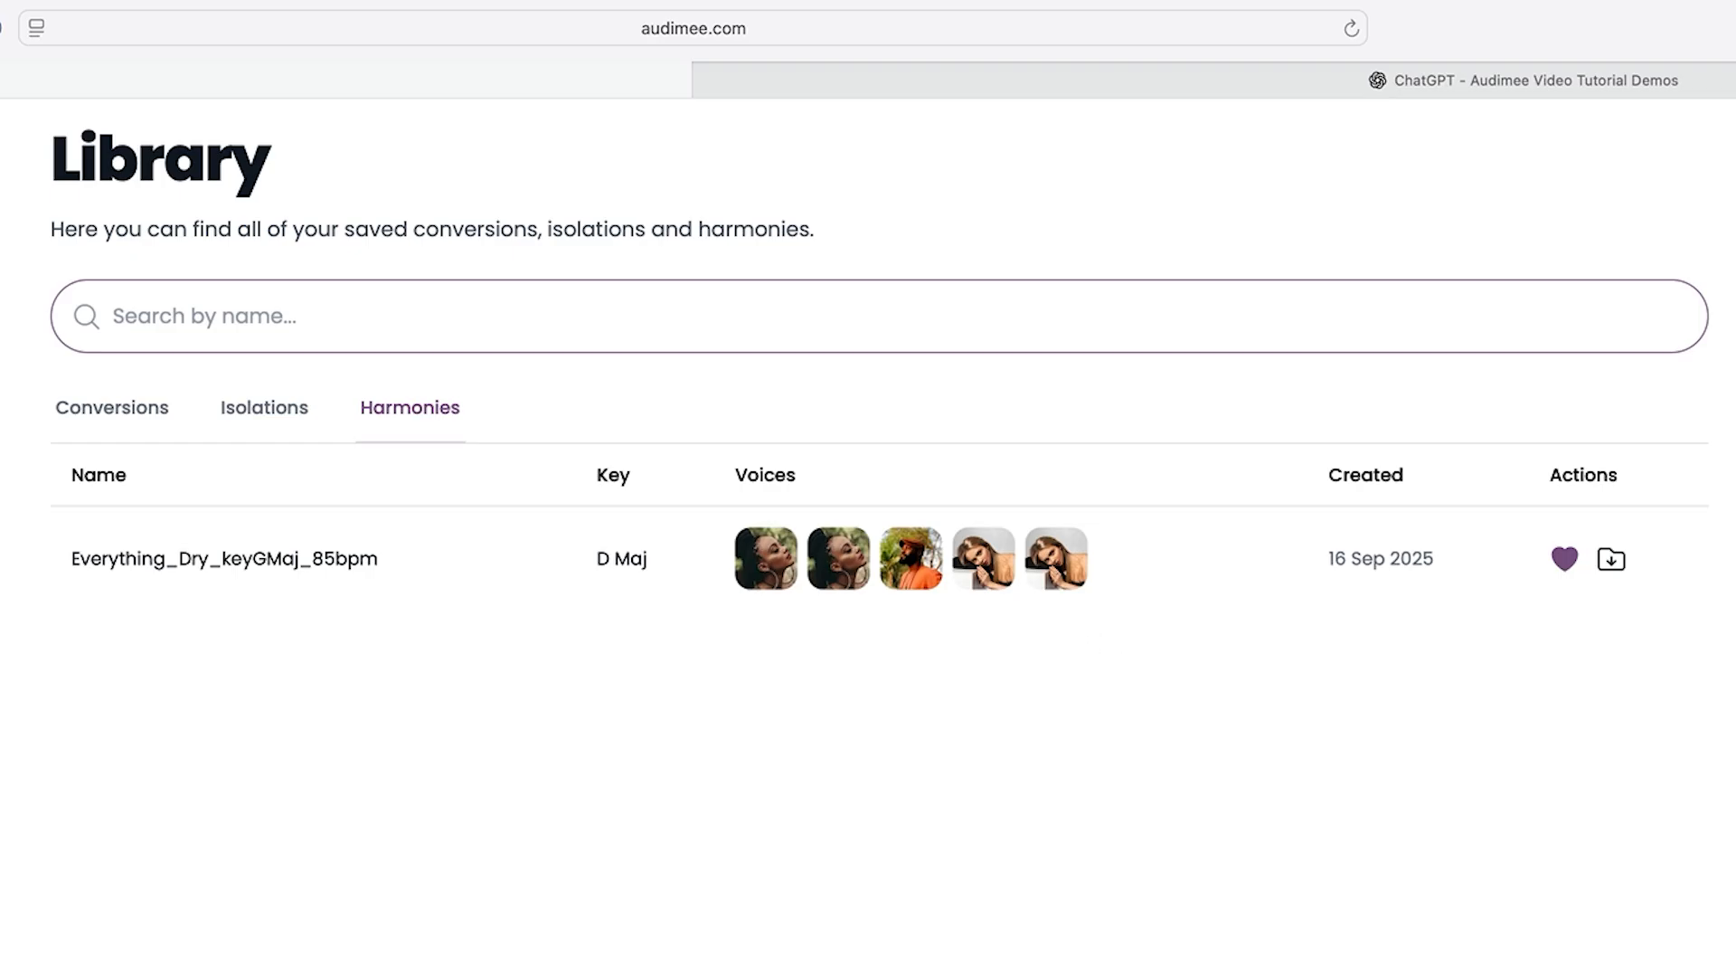
# Save the 11:34 and 11:32 AM Marcus and the 11:30 and 10:59 AM Vanessa vocal conversions to the library, and open the library's conversions.
pyautogui.click(197, 261)
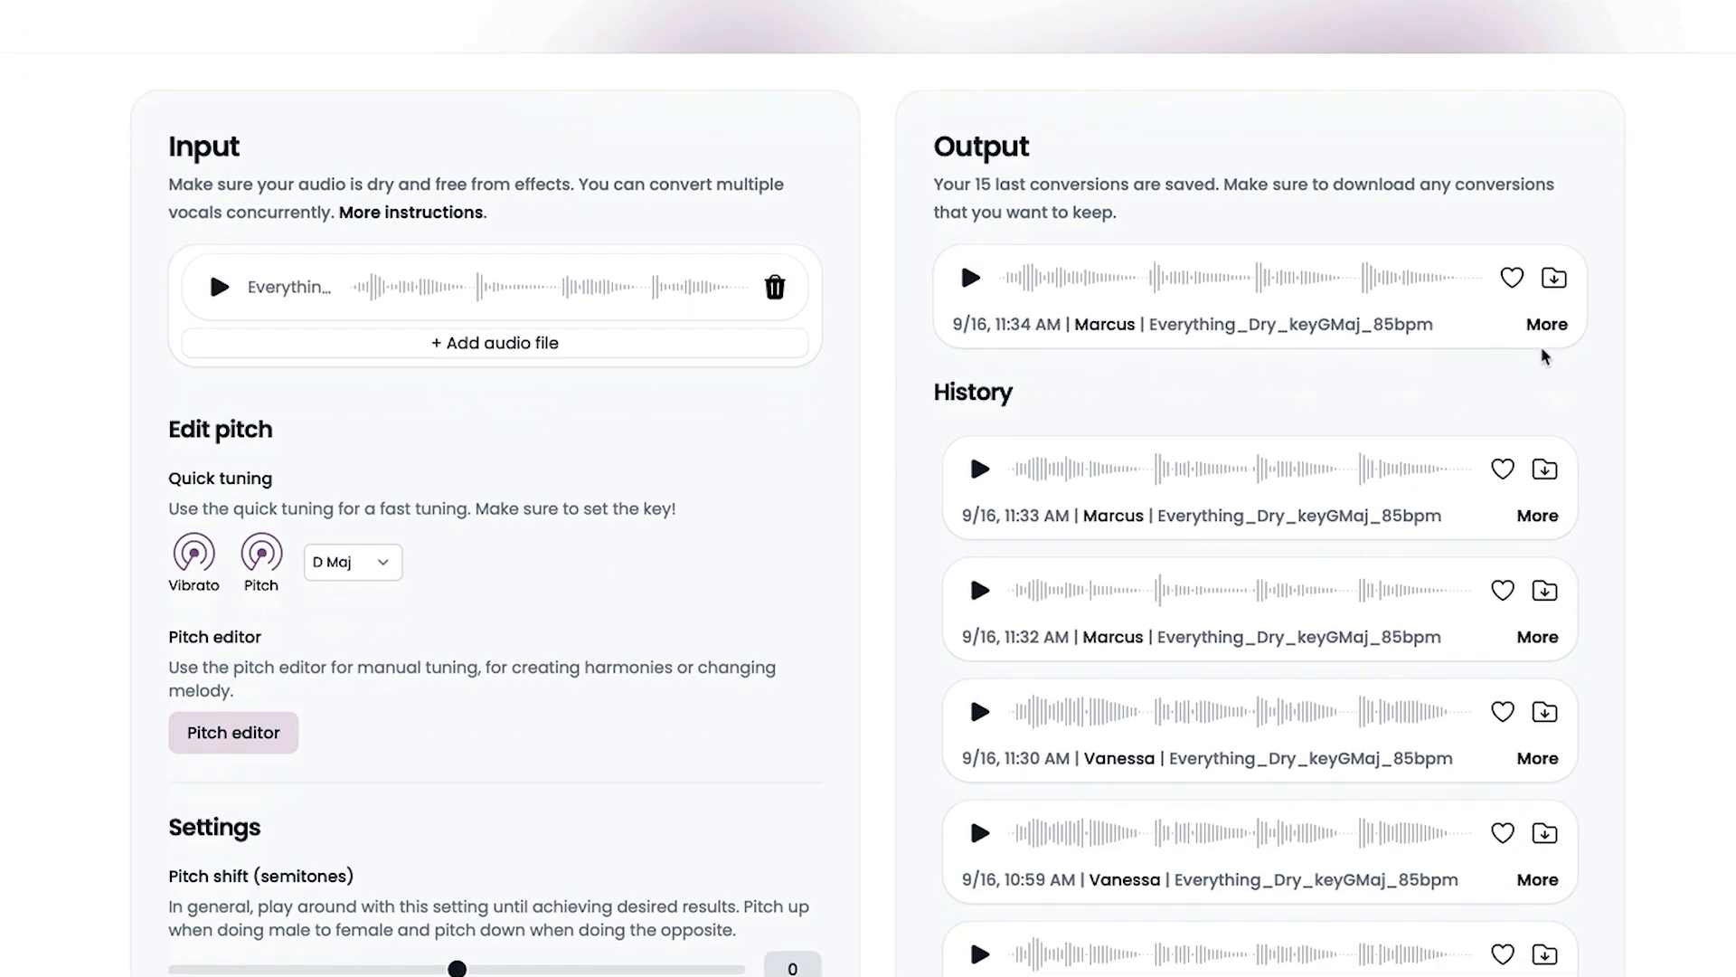
pyautogui.click(1512, 278)
pyautogui.scroll(-2, 1528, 596)
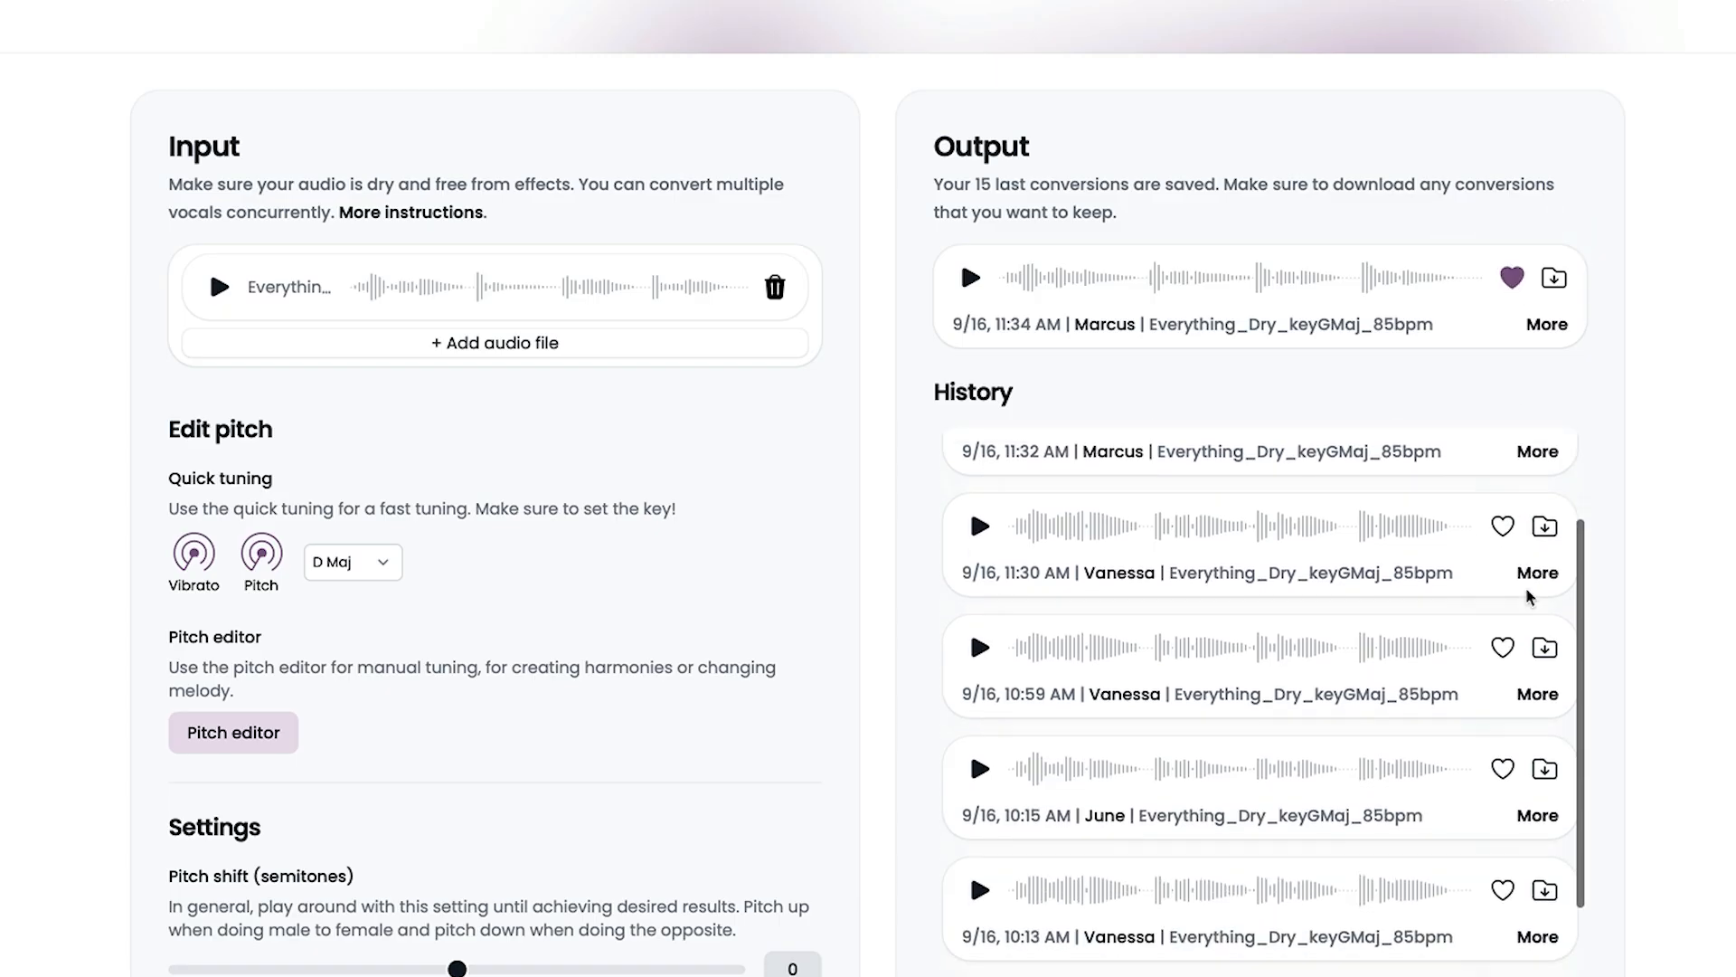
pyautogui.scroll(2, 1528, 597)
pyautogui.click(1502, 557)
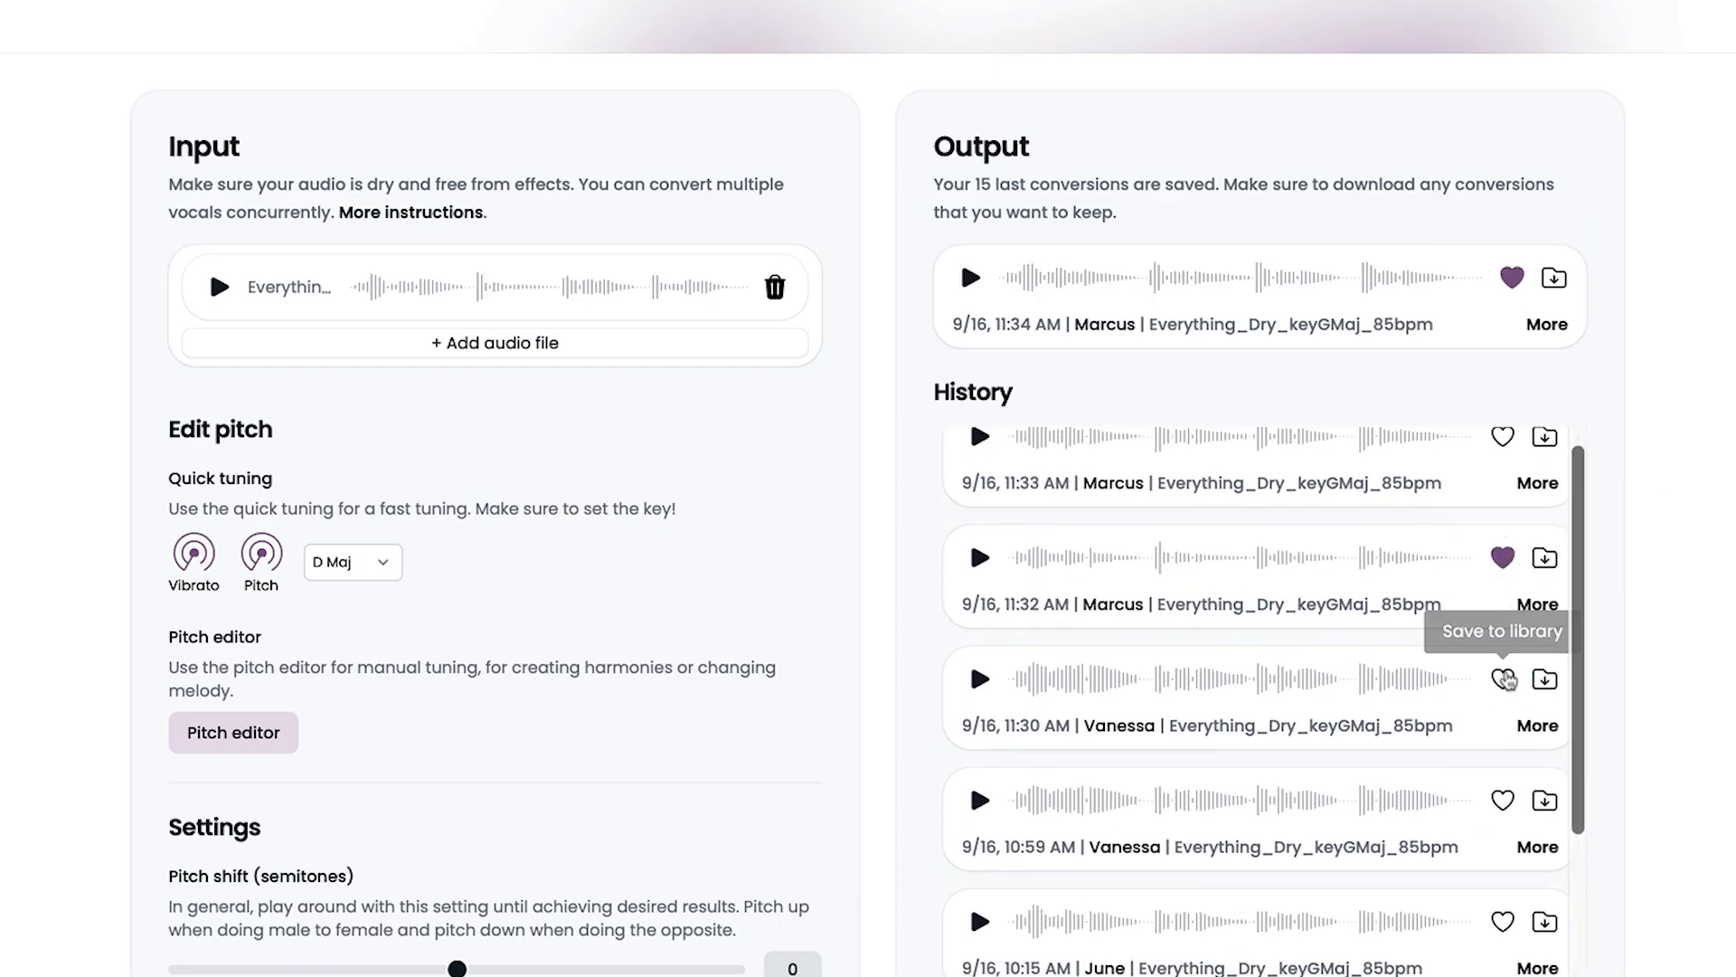
pyautogui.click(1504, 679)
pyautogui.click(1503, 801)
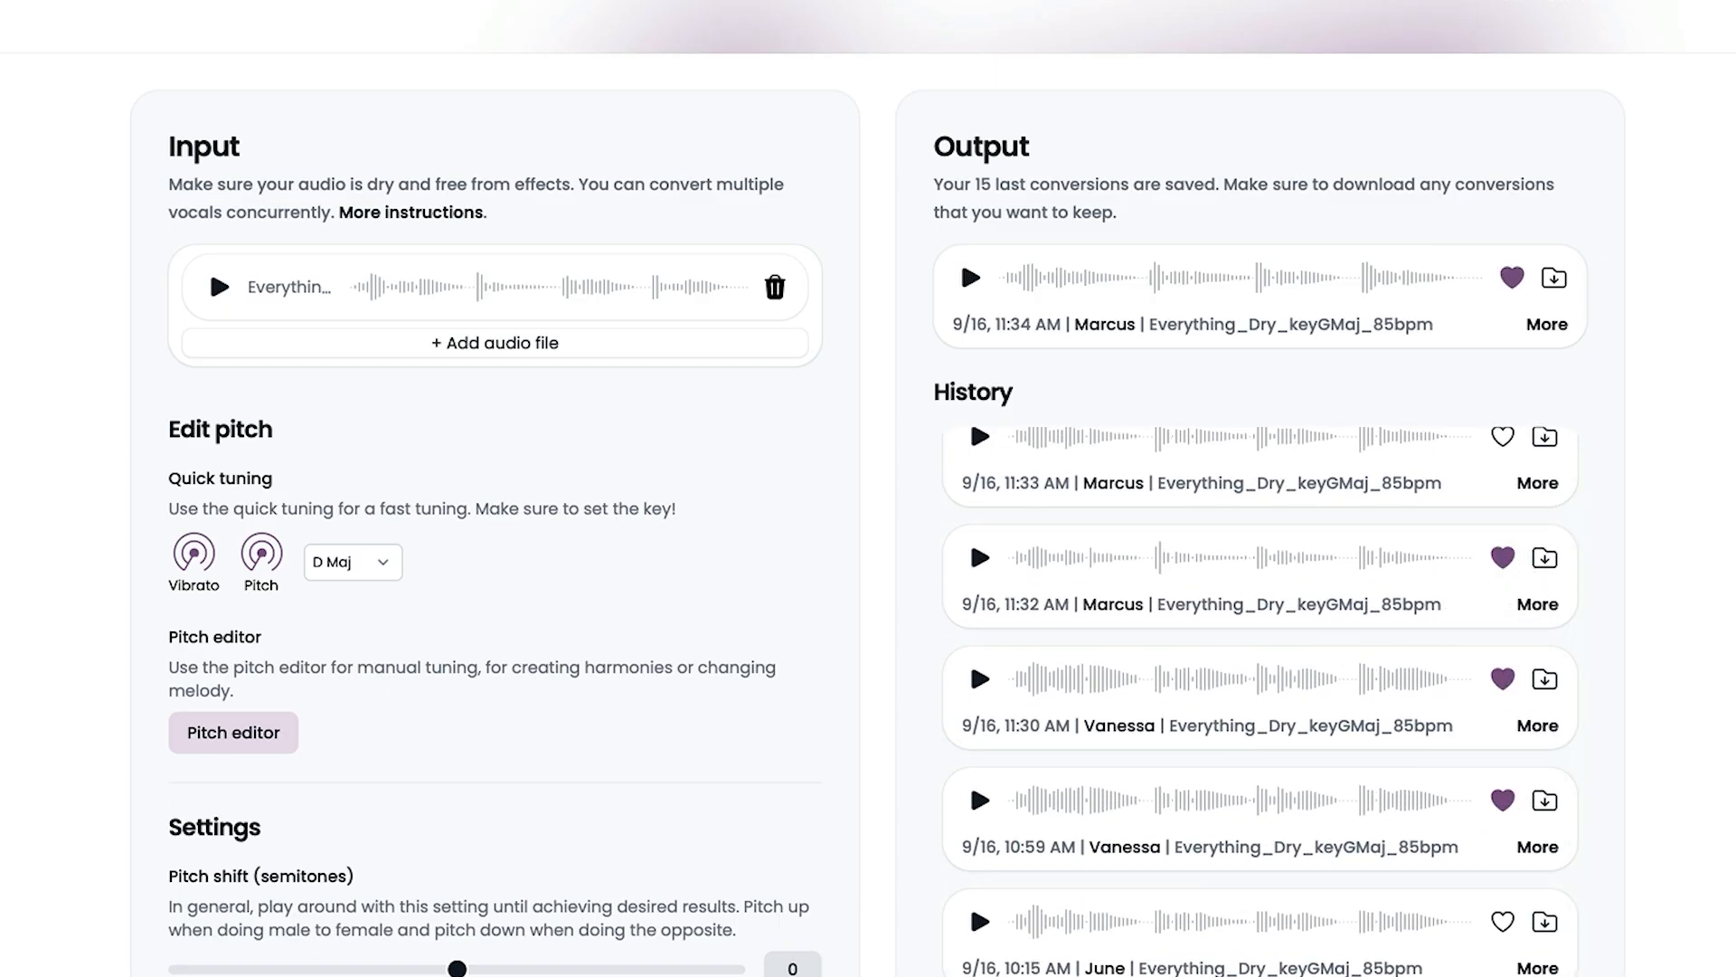
pyautogui.click(1, 389)
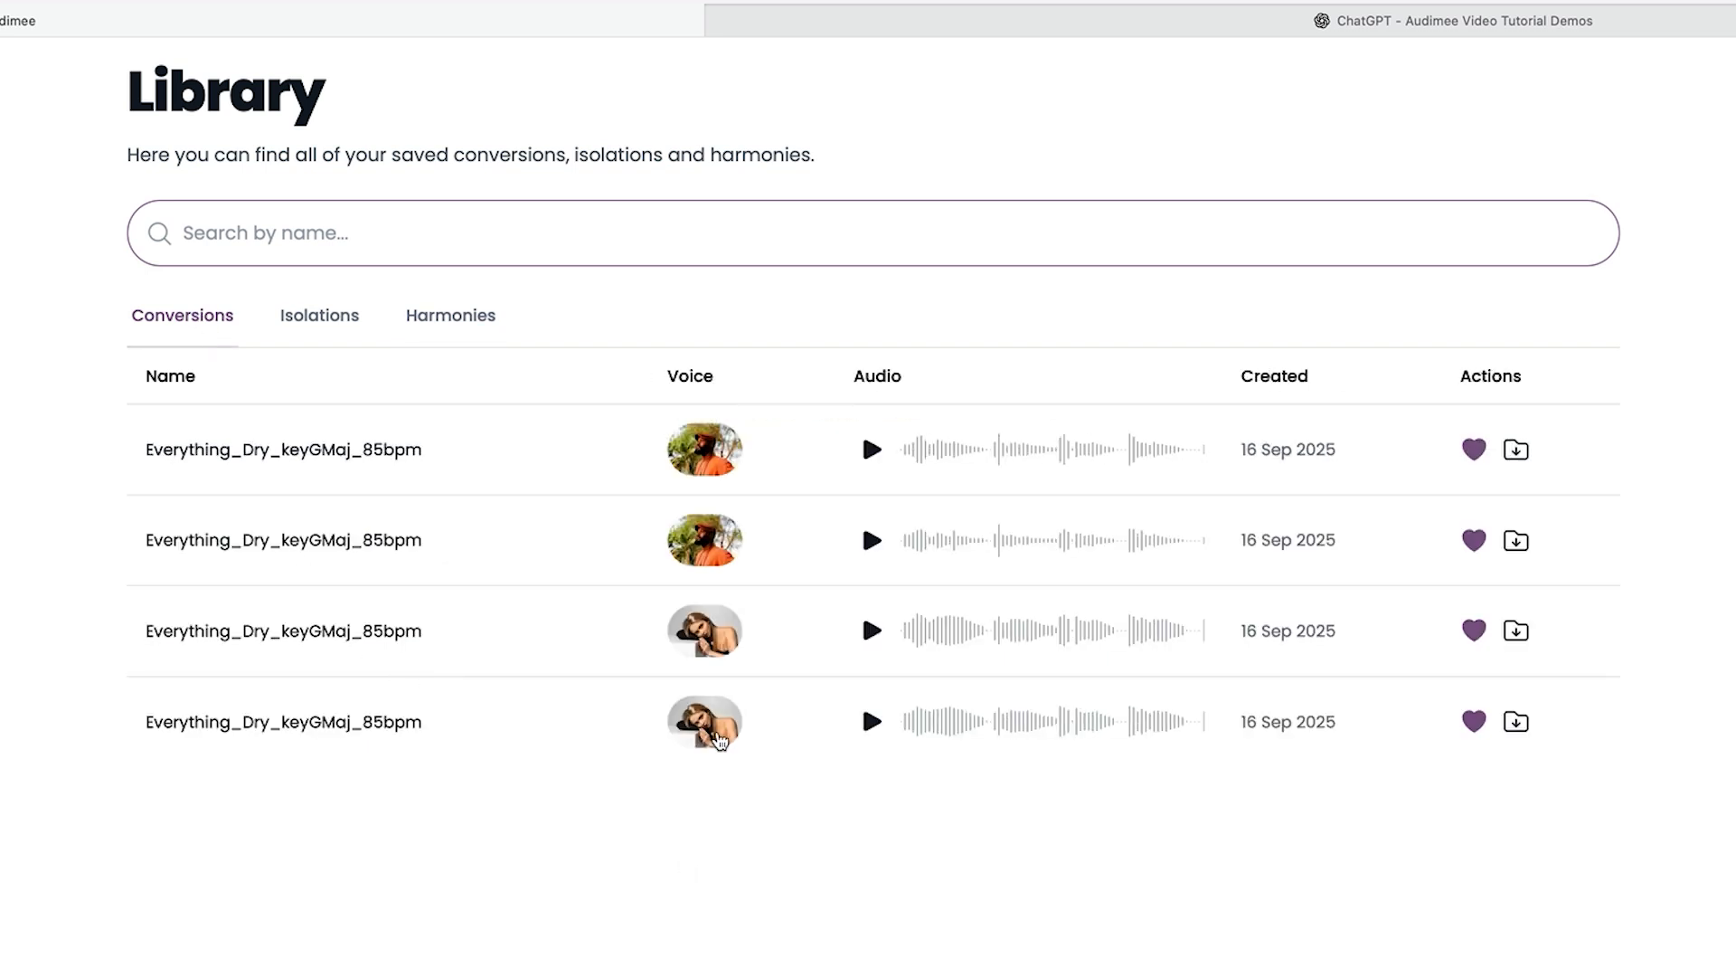
# Open the Vanessa voice from the bottom saved conversion and review its Convert vocals inputs, settings and output history.
pyautogui.click(715, 734)
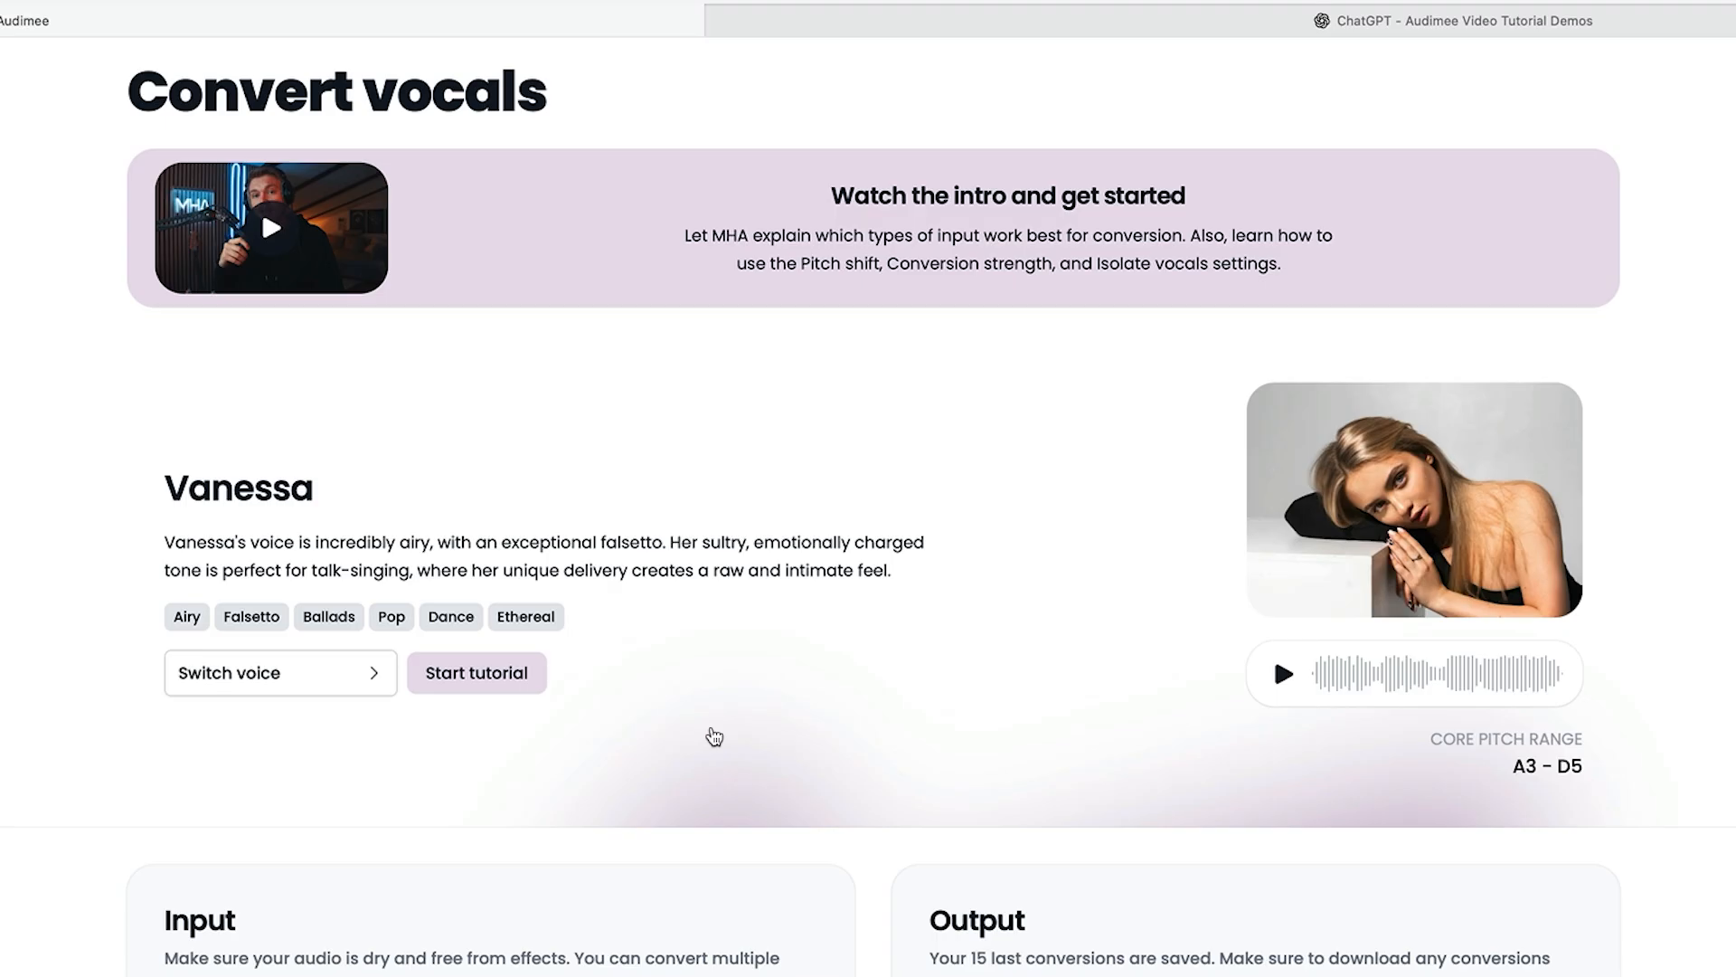
pyautogui.scroll(-10, 714, 736)
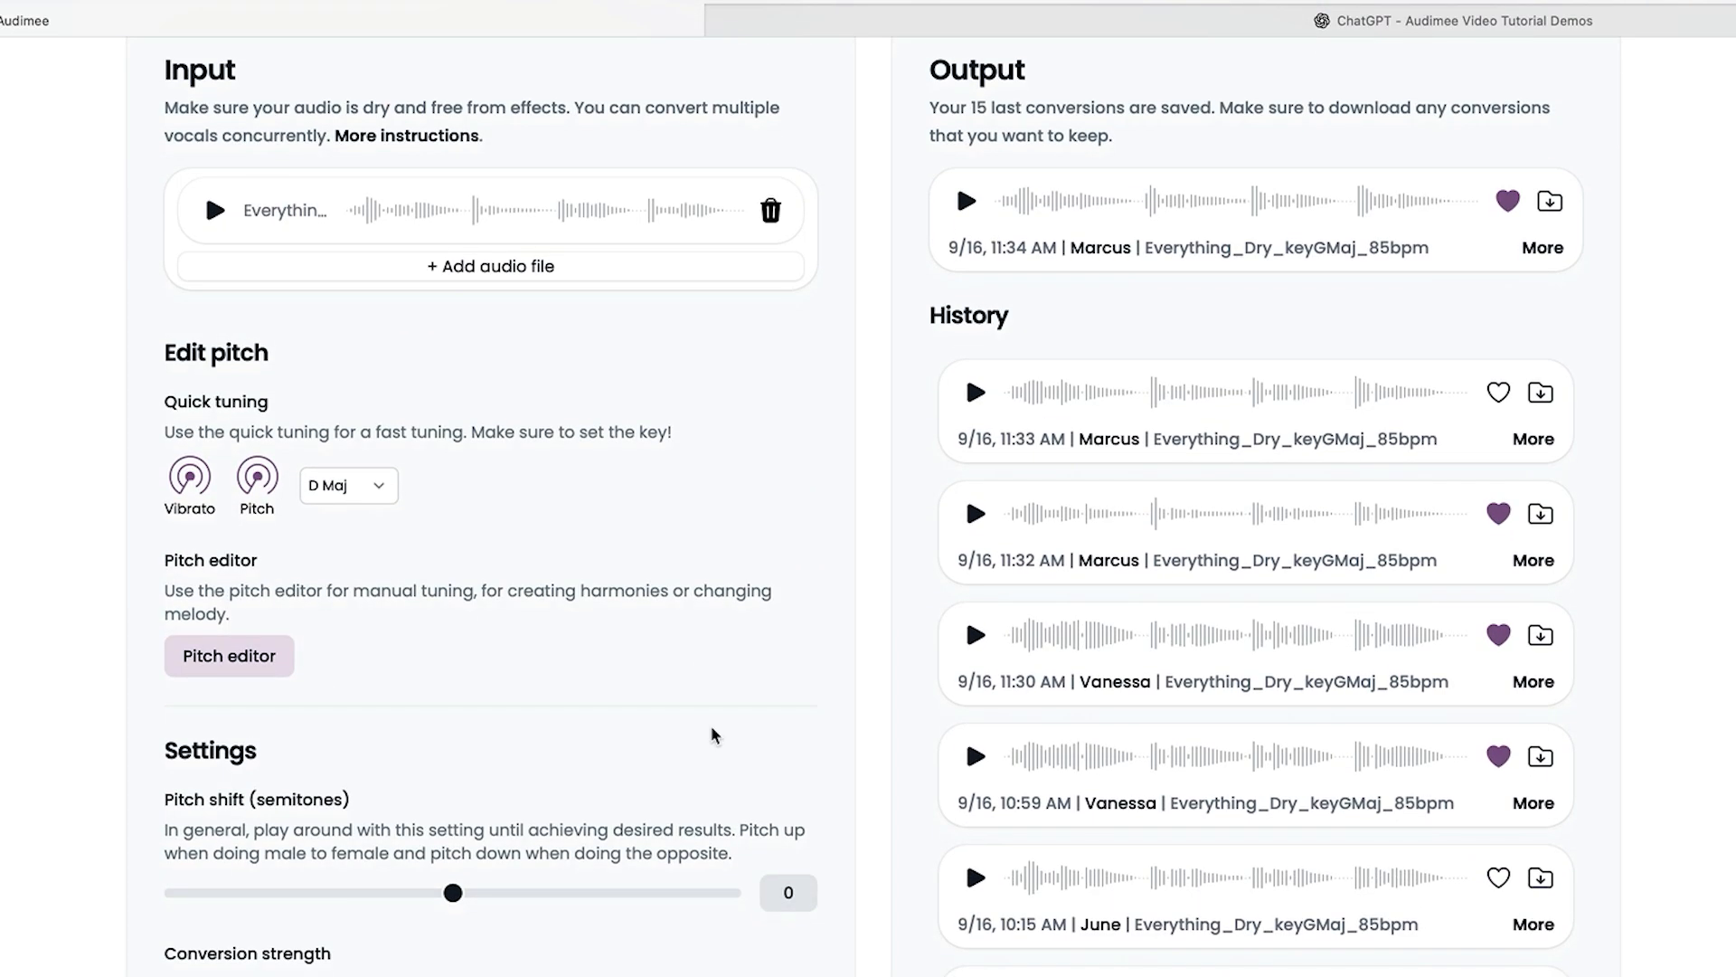
pyautogui.scroll(1, 712, 731)
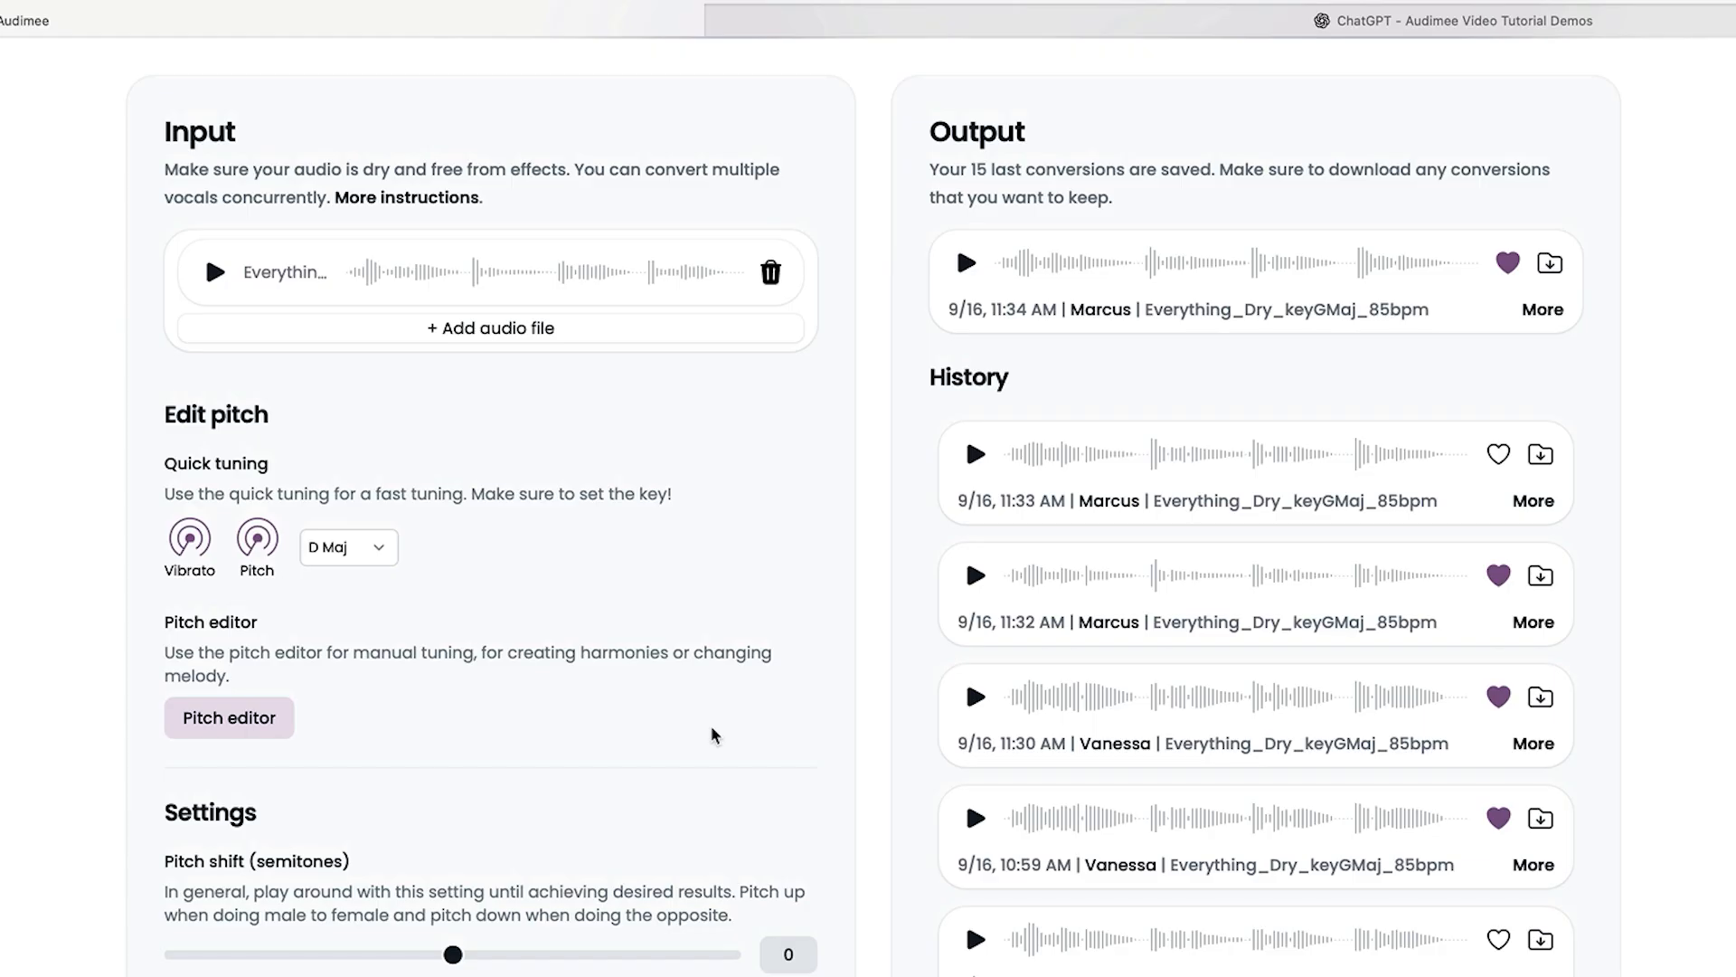
pyautogui.scroll(10, 713, 734)
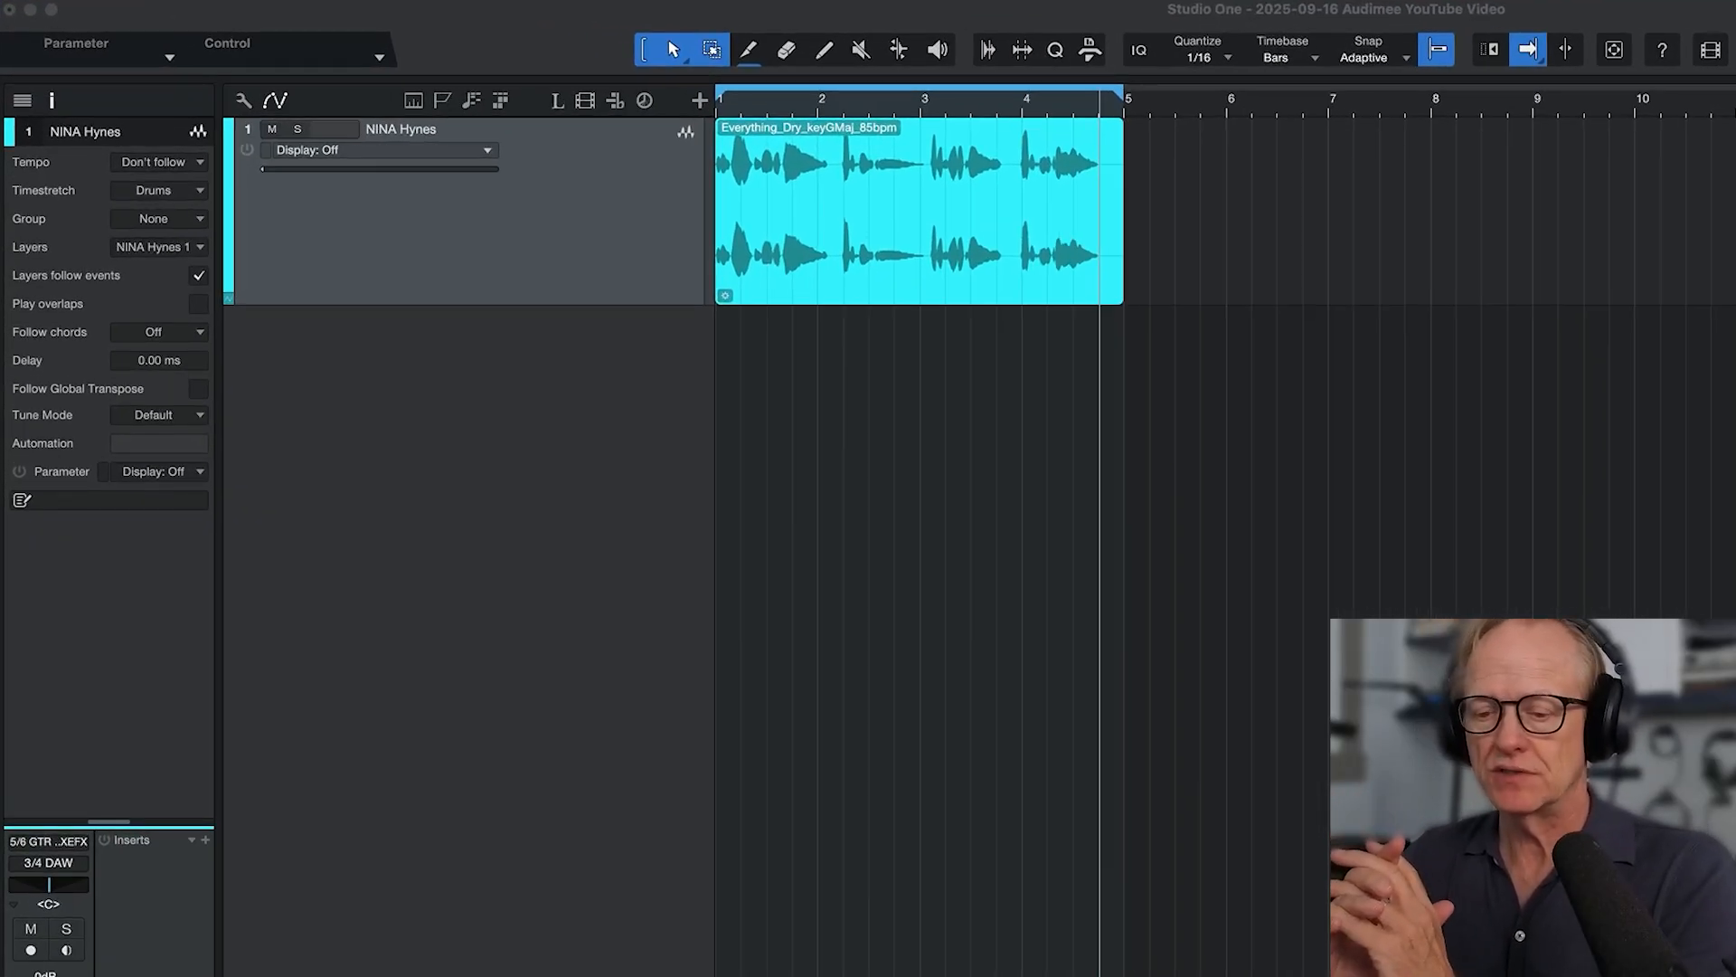
# Switch to the Studio One project and play the original dry vocal event from bar 1.
pyautogui.click(1431, 769)
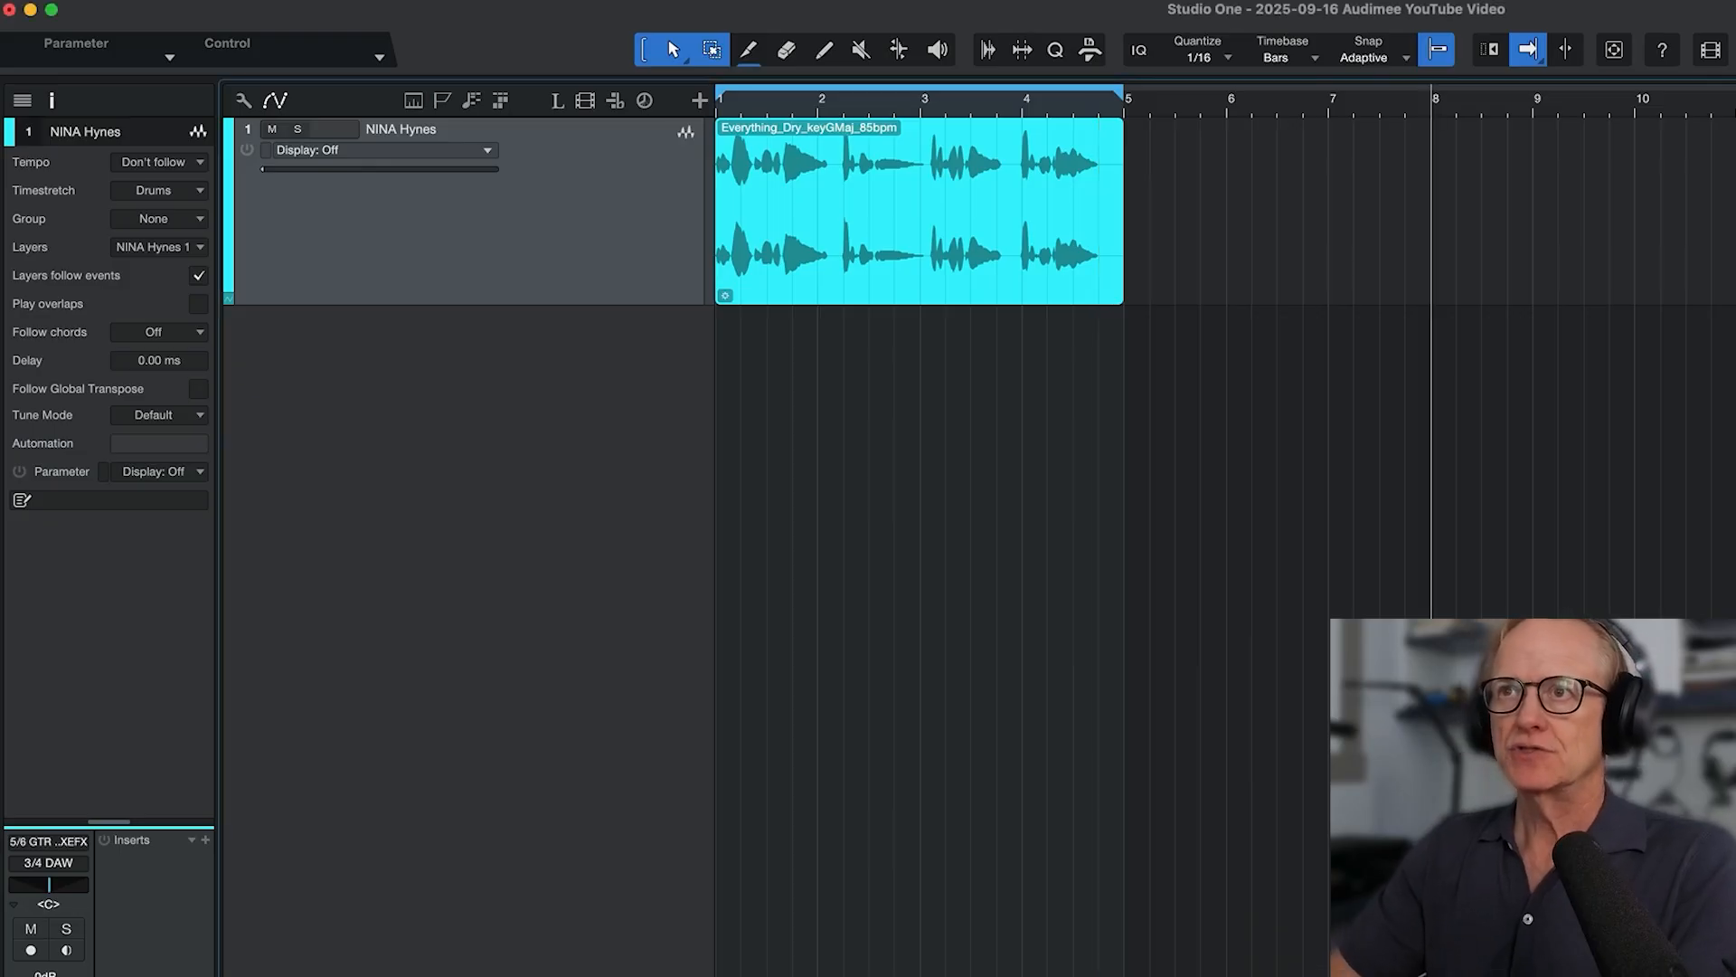
pyautogui.scroll(5, 741, 113)
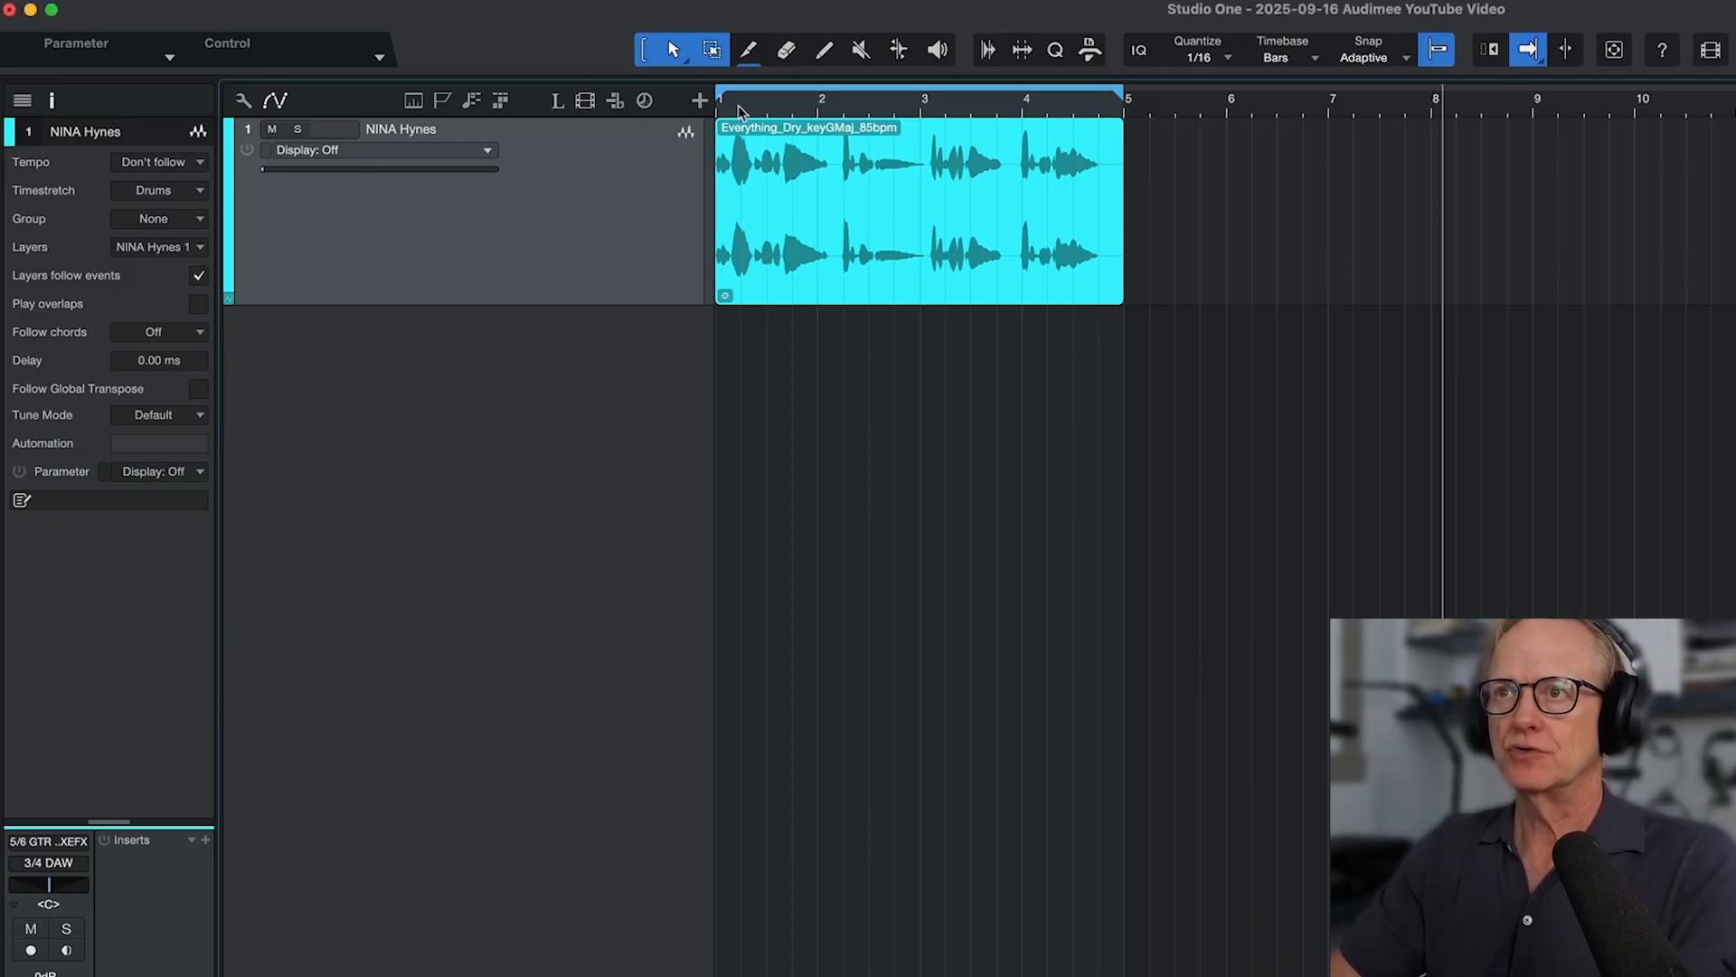
pyautogui.scroll(1, 865, 442)
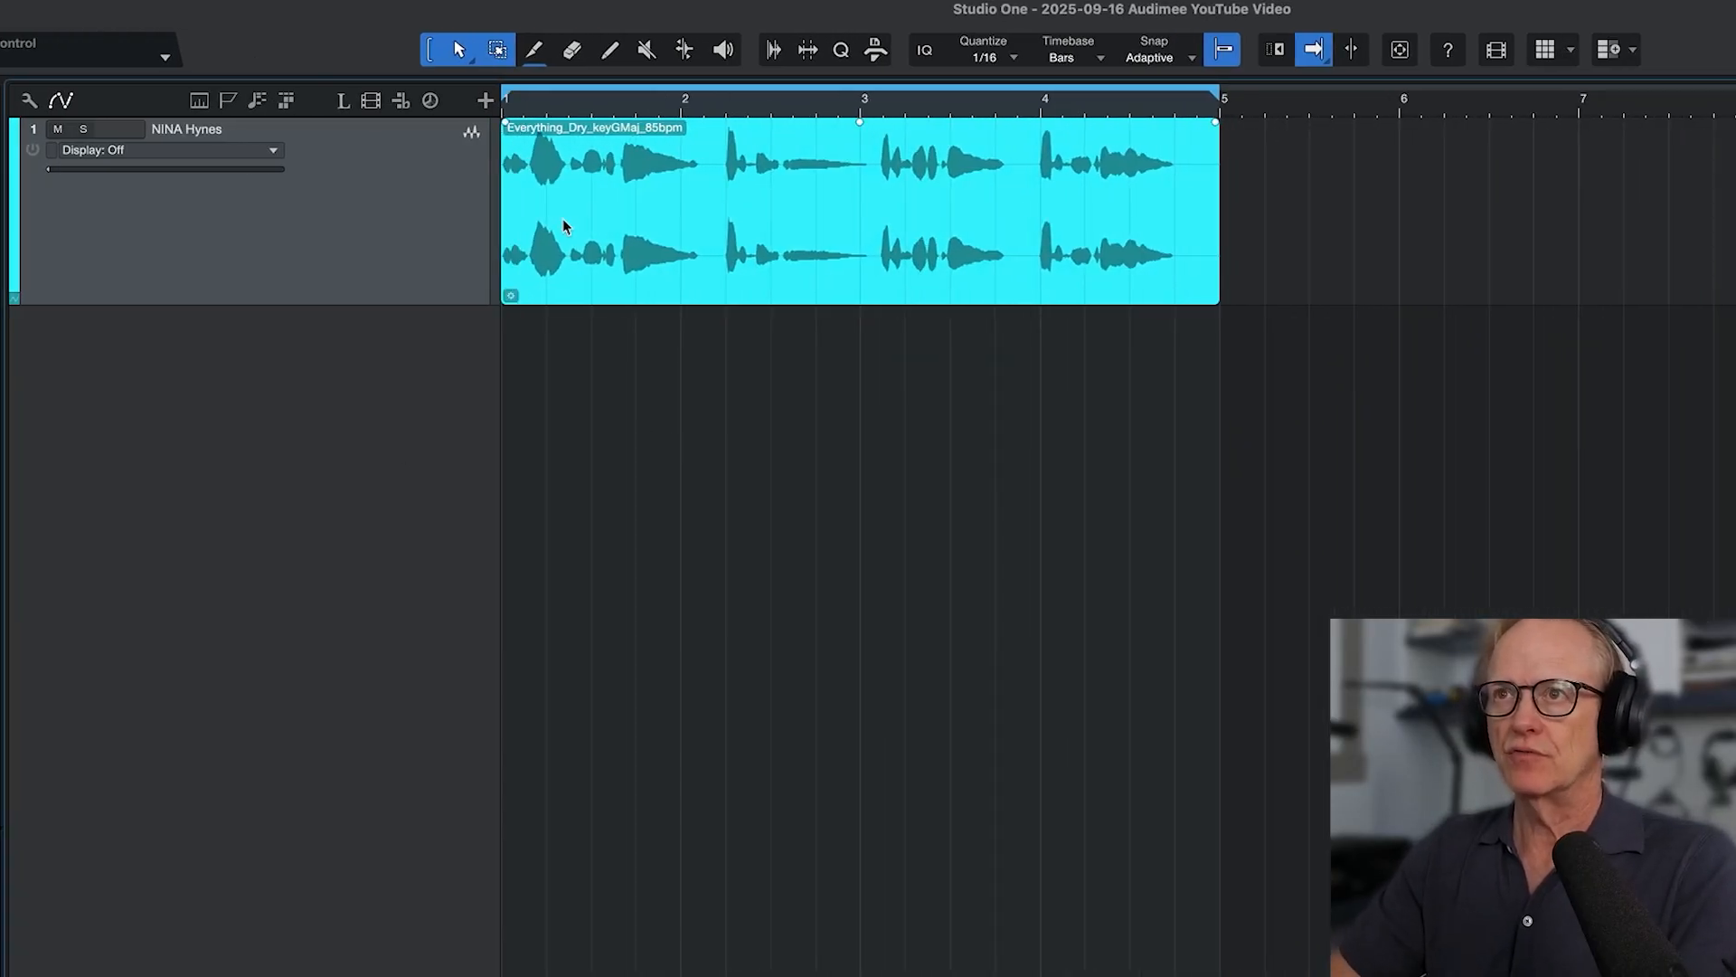
pyautogui.scroll(1, 553, 106)
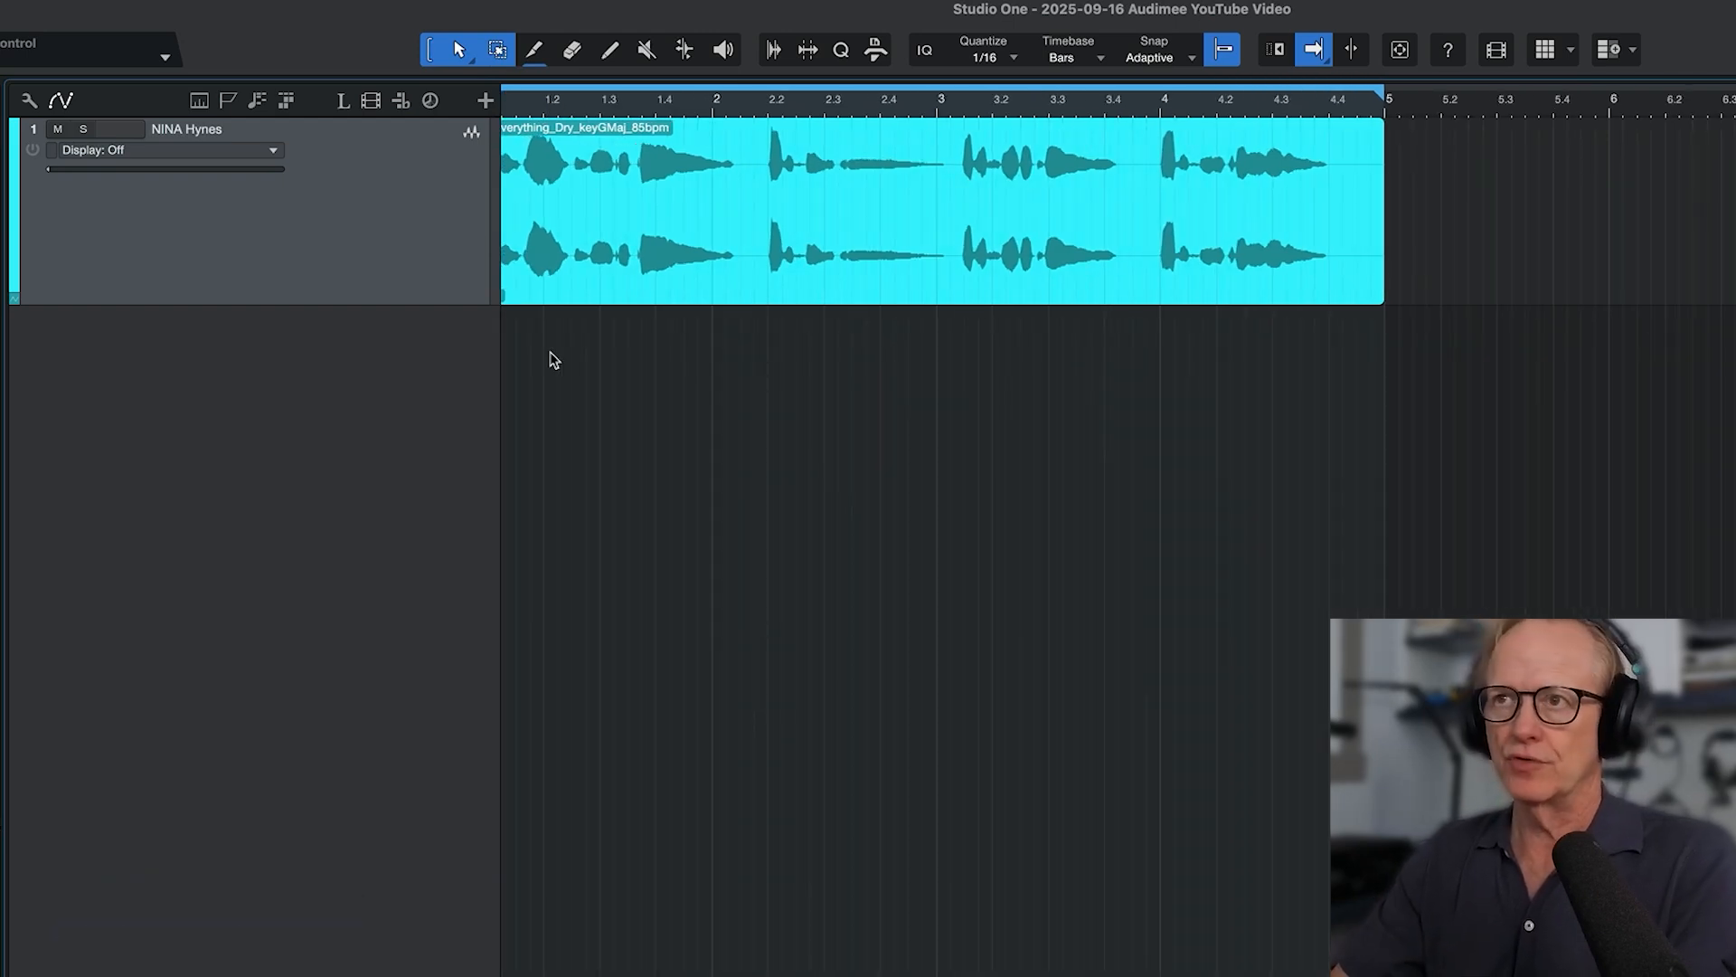
pyautogui.hscroll(-1, 553, 360)
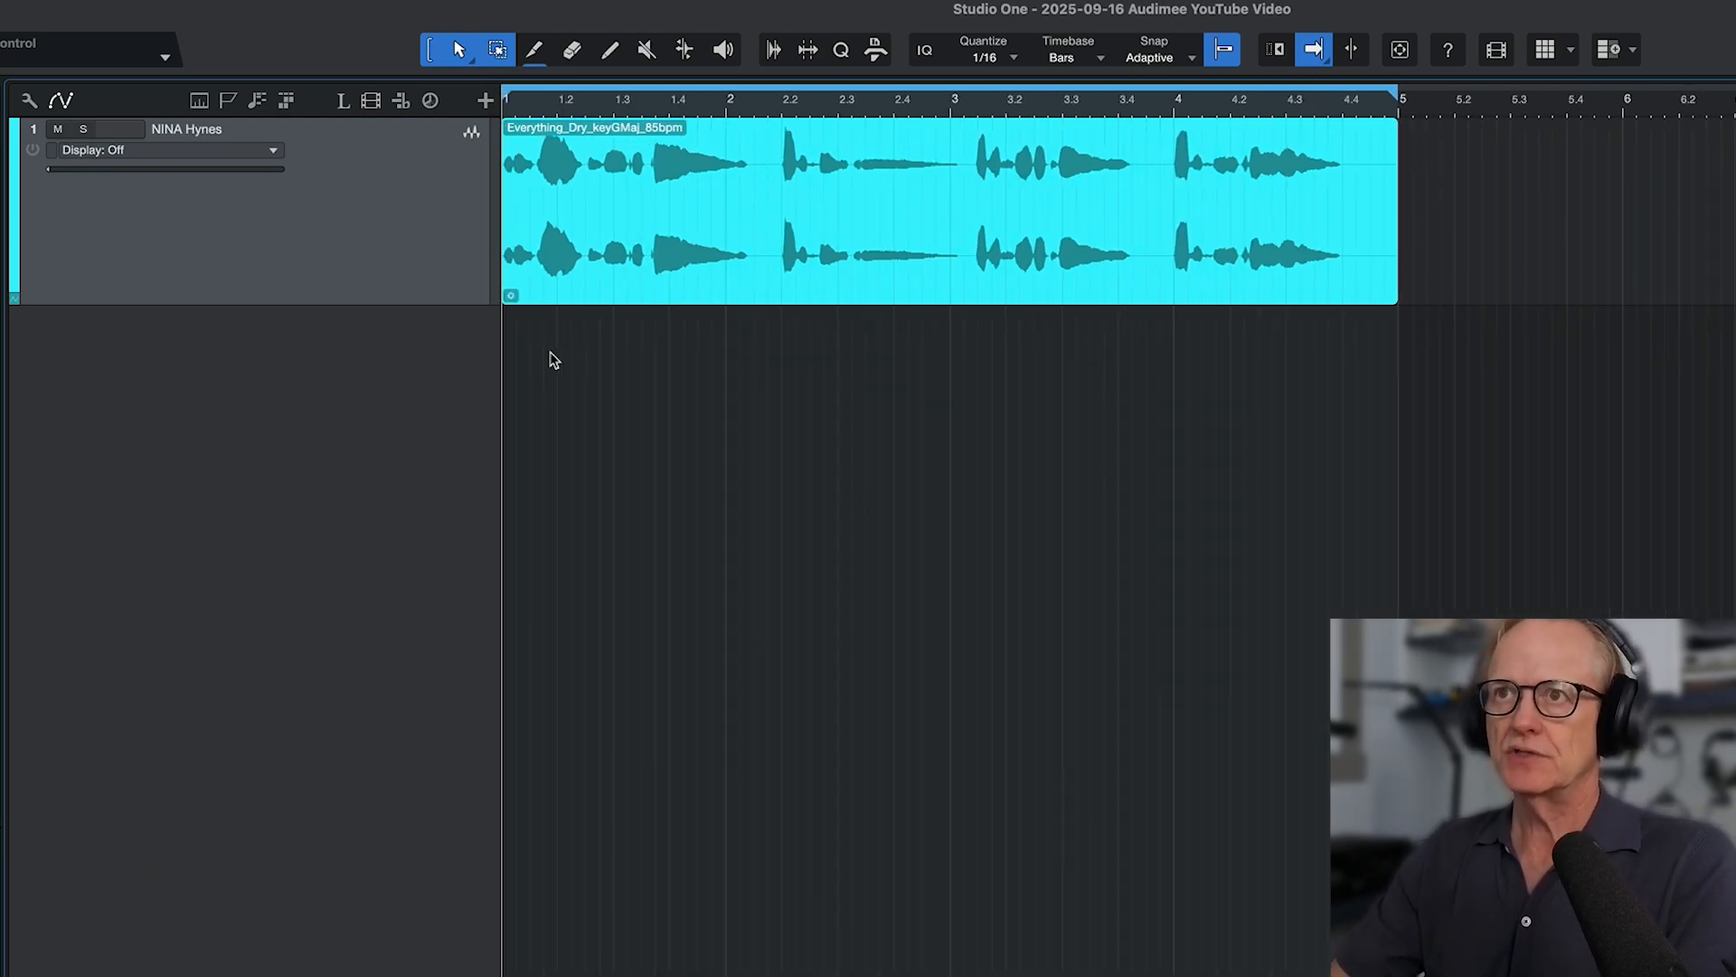
pyautogui.press('space')
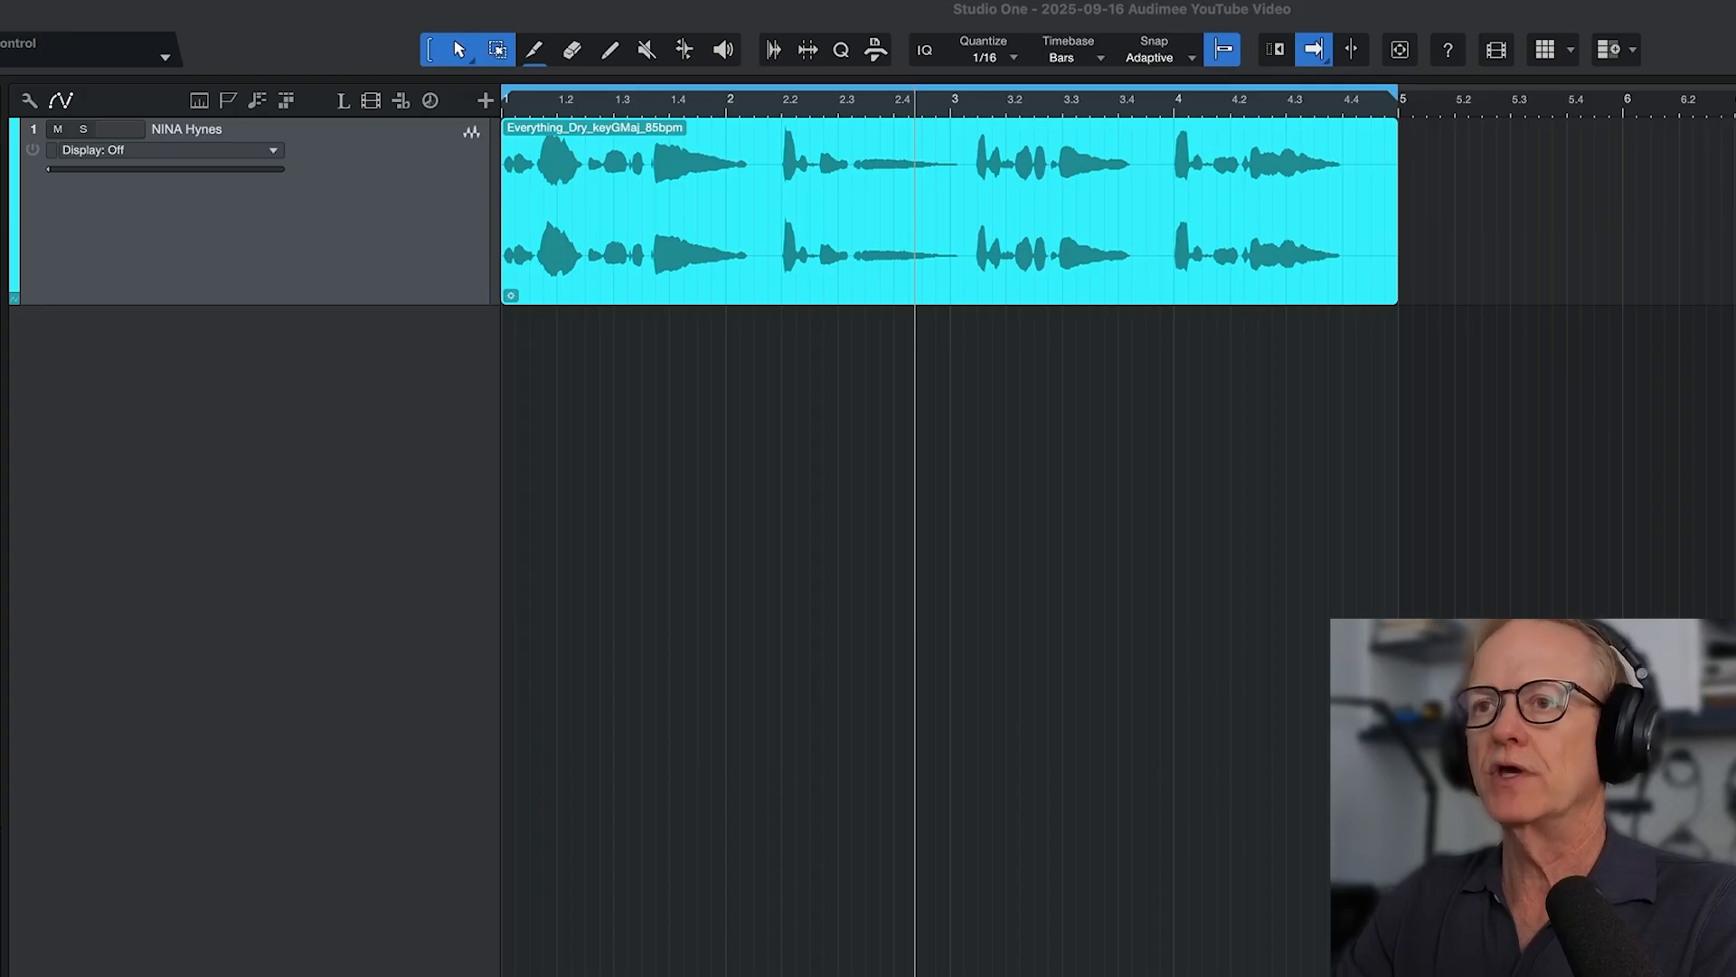
# Import the Vanessa_- Third audio at bar 1 on a new track below the lead and set its tempo mode to Don't follow.
pyautogui.moveTo(670, 973); pyautogui.dragTo(535, 922)
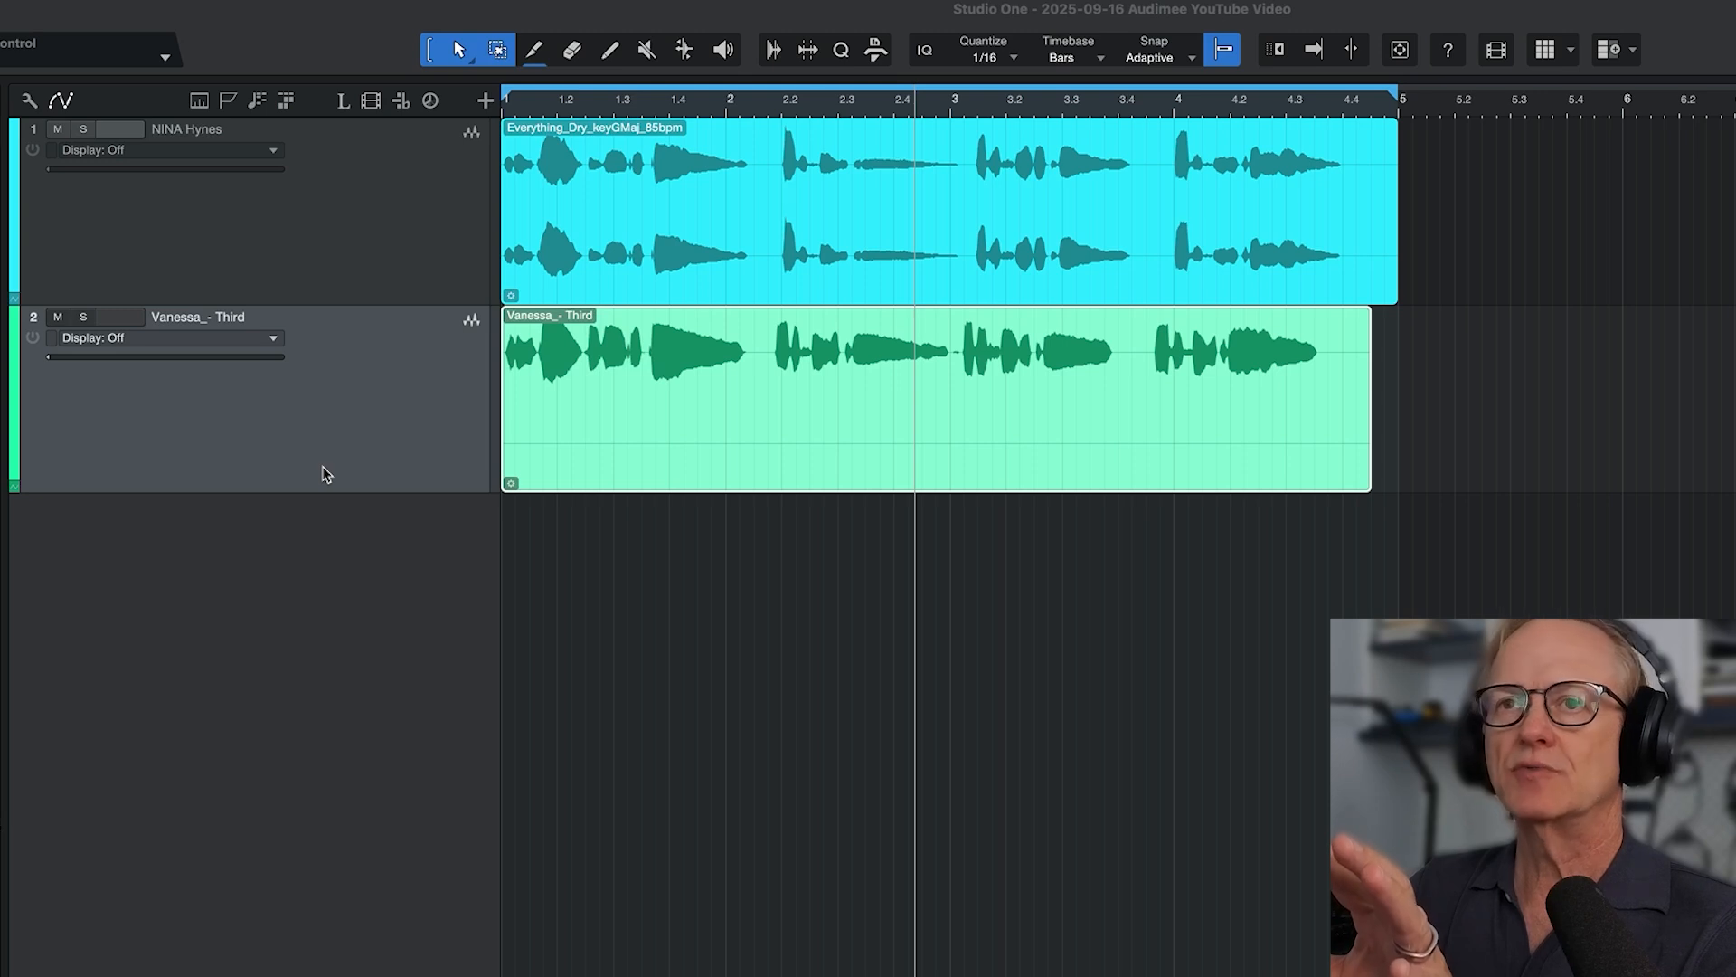
pyautogui.click(204, 170)
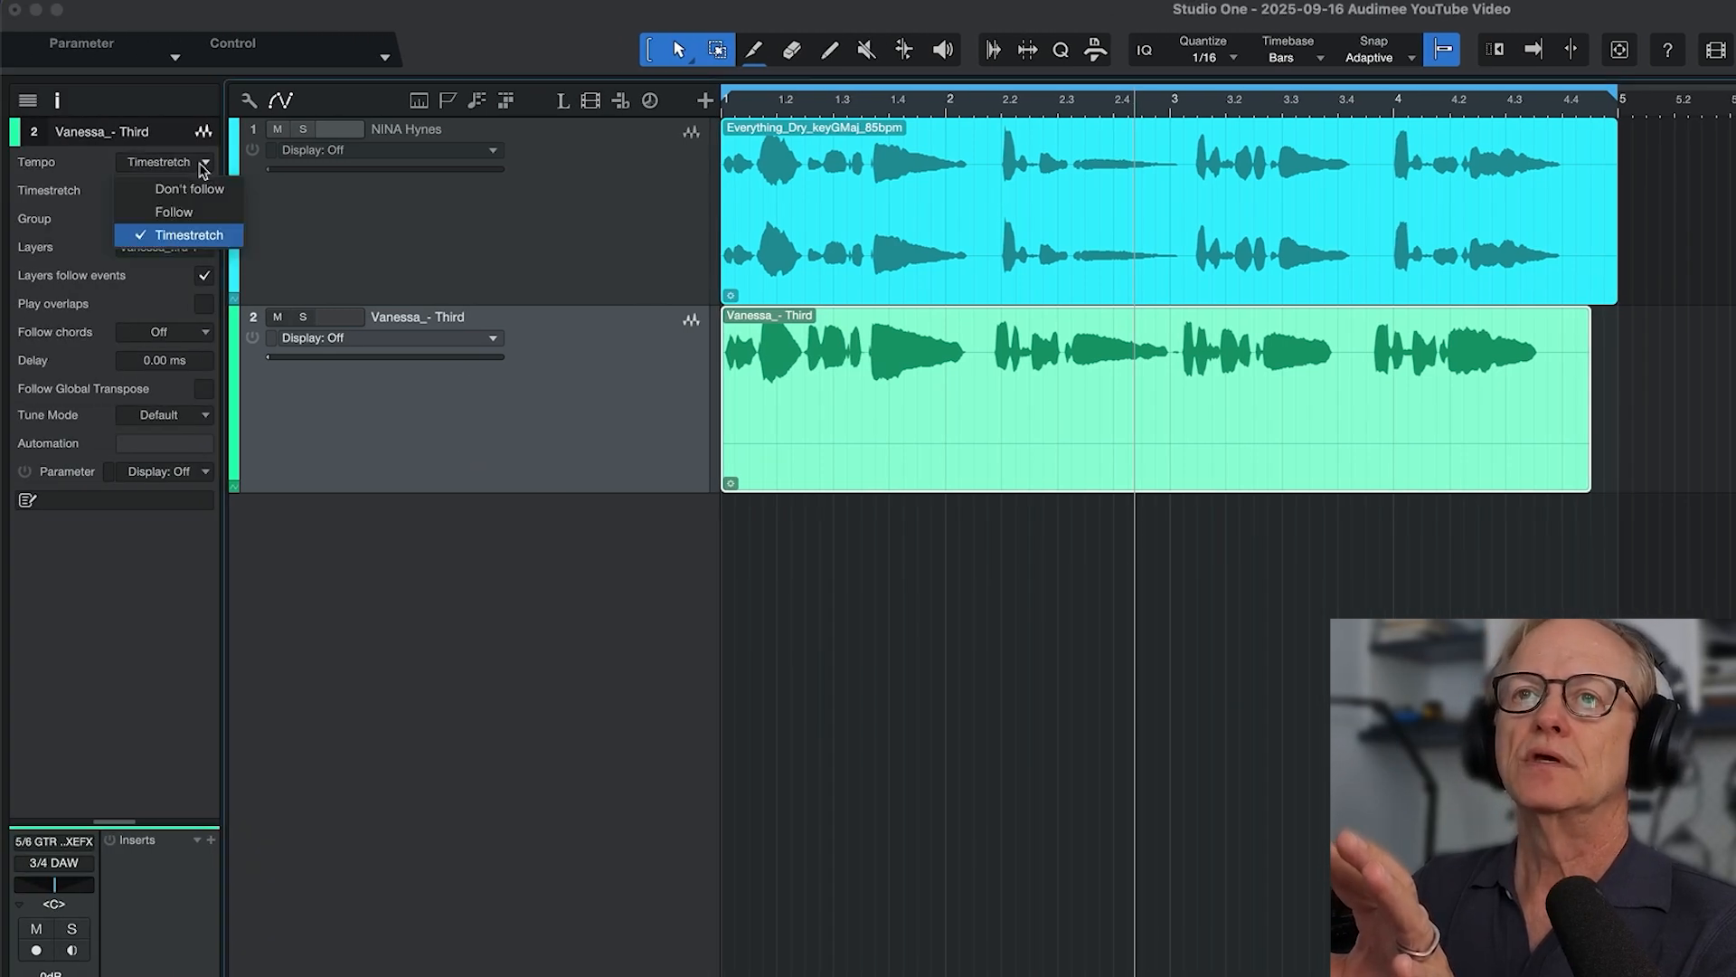
pyautogui.click(195, 186)
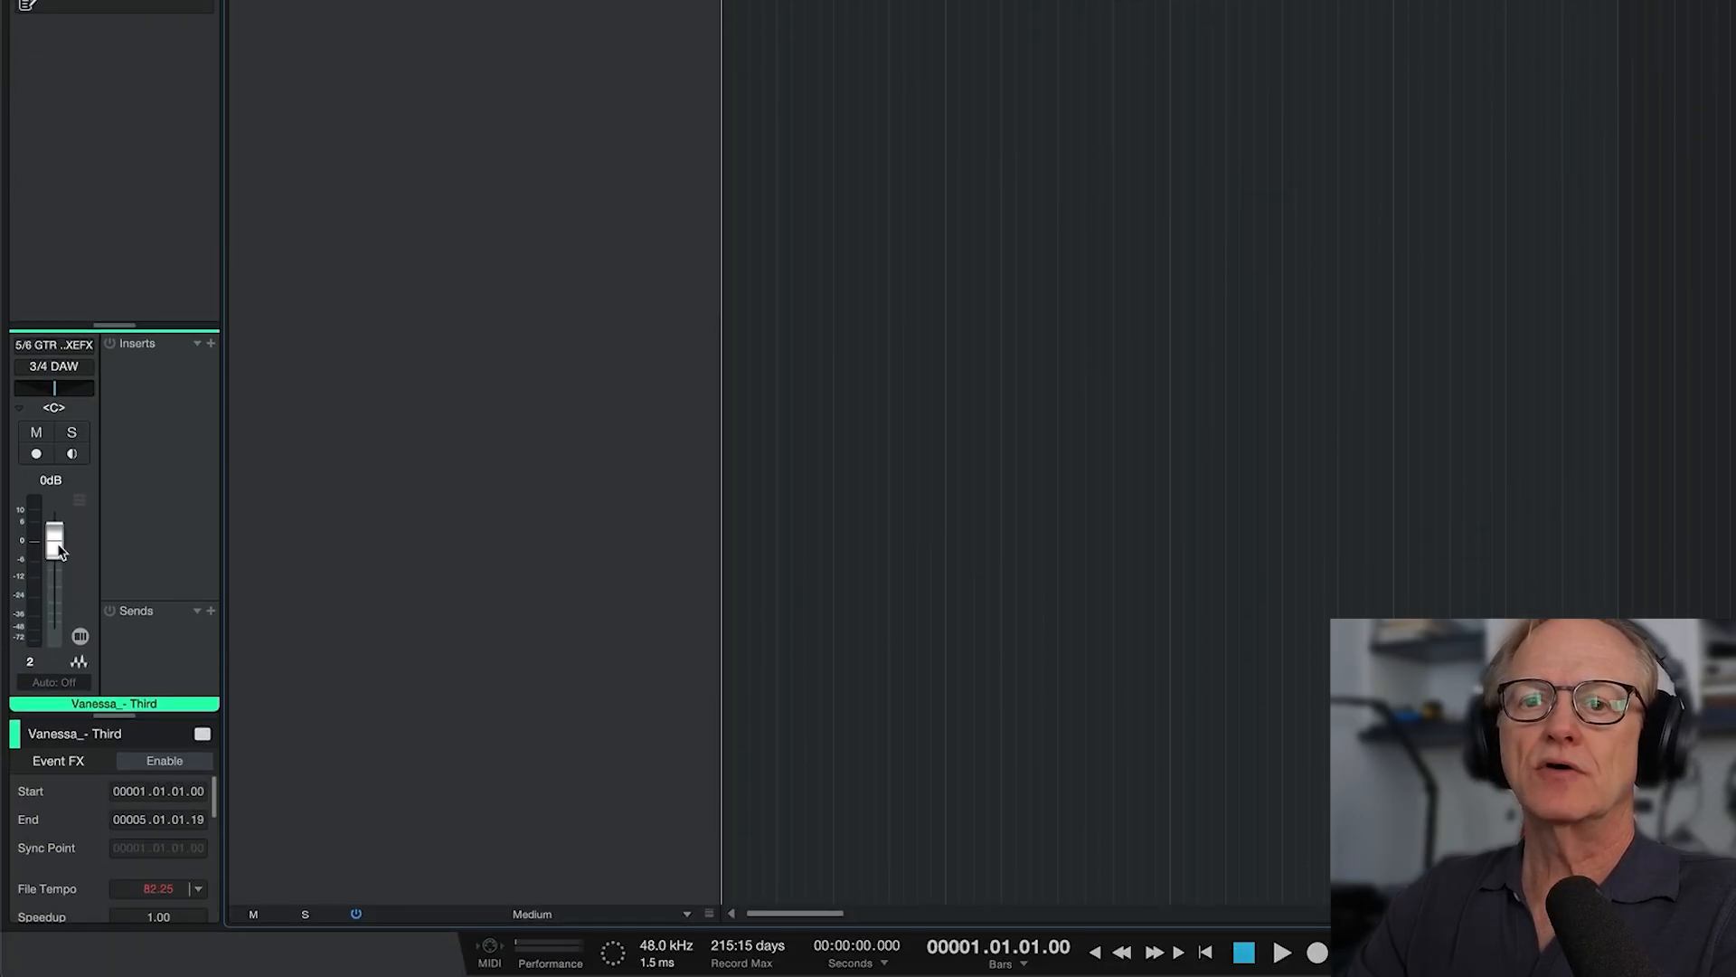
# Try the Vanessa_- Third channel volume at -8.5 dB, lower its event gain by about 5.8 dB, and play it with the lead.
pyautogui.moveTo(57, 549); pyautogui.dragTo(59, 573)
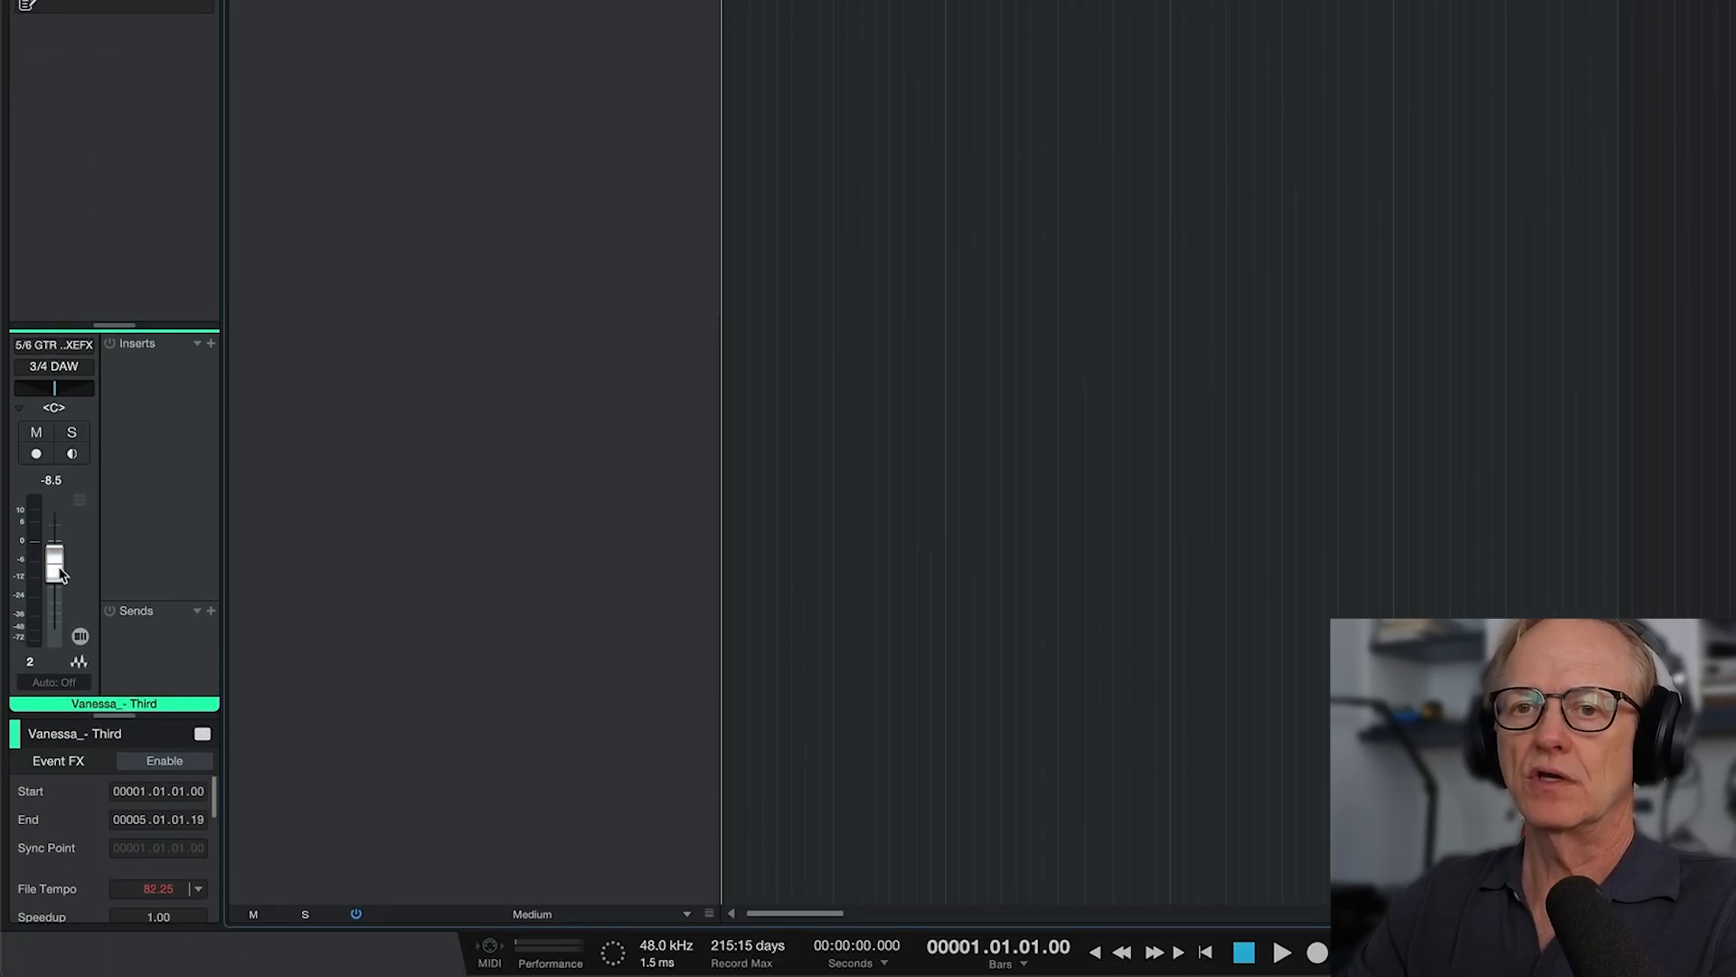
pyautogui.moveTo(1174, 317); pyautogui.dragTo(1175, 348)
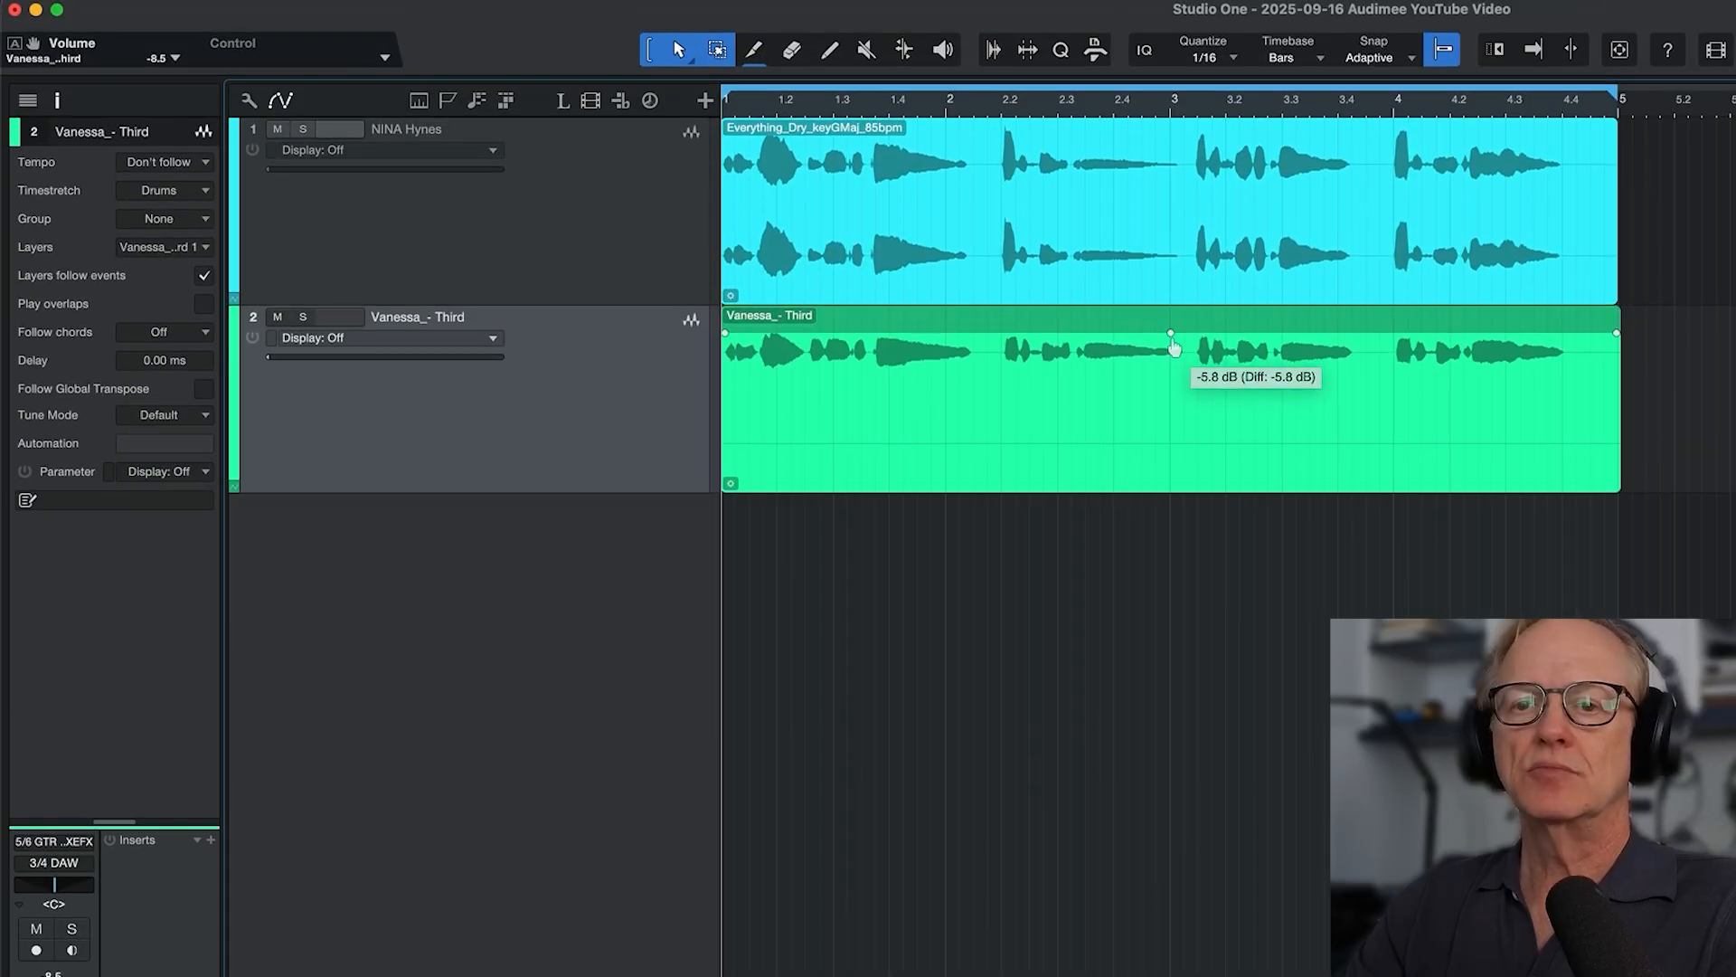
pyautogui.press('space')
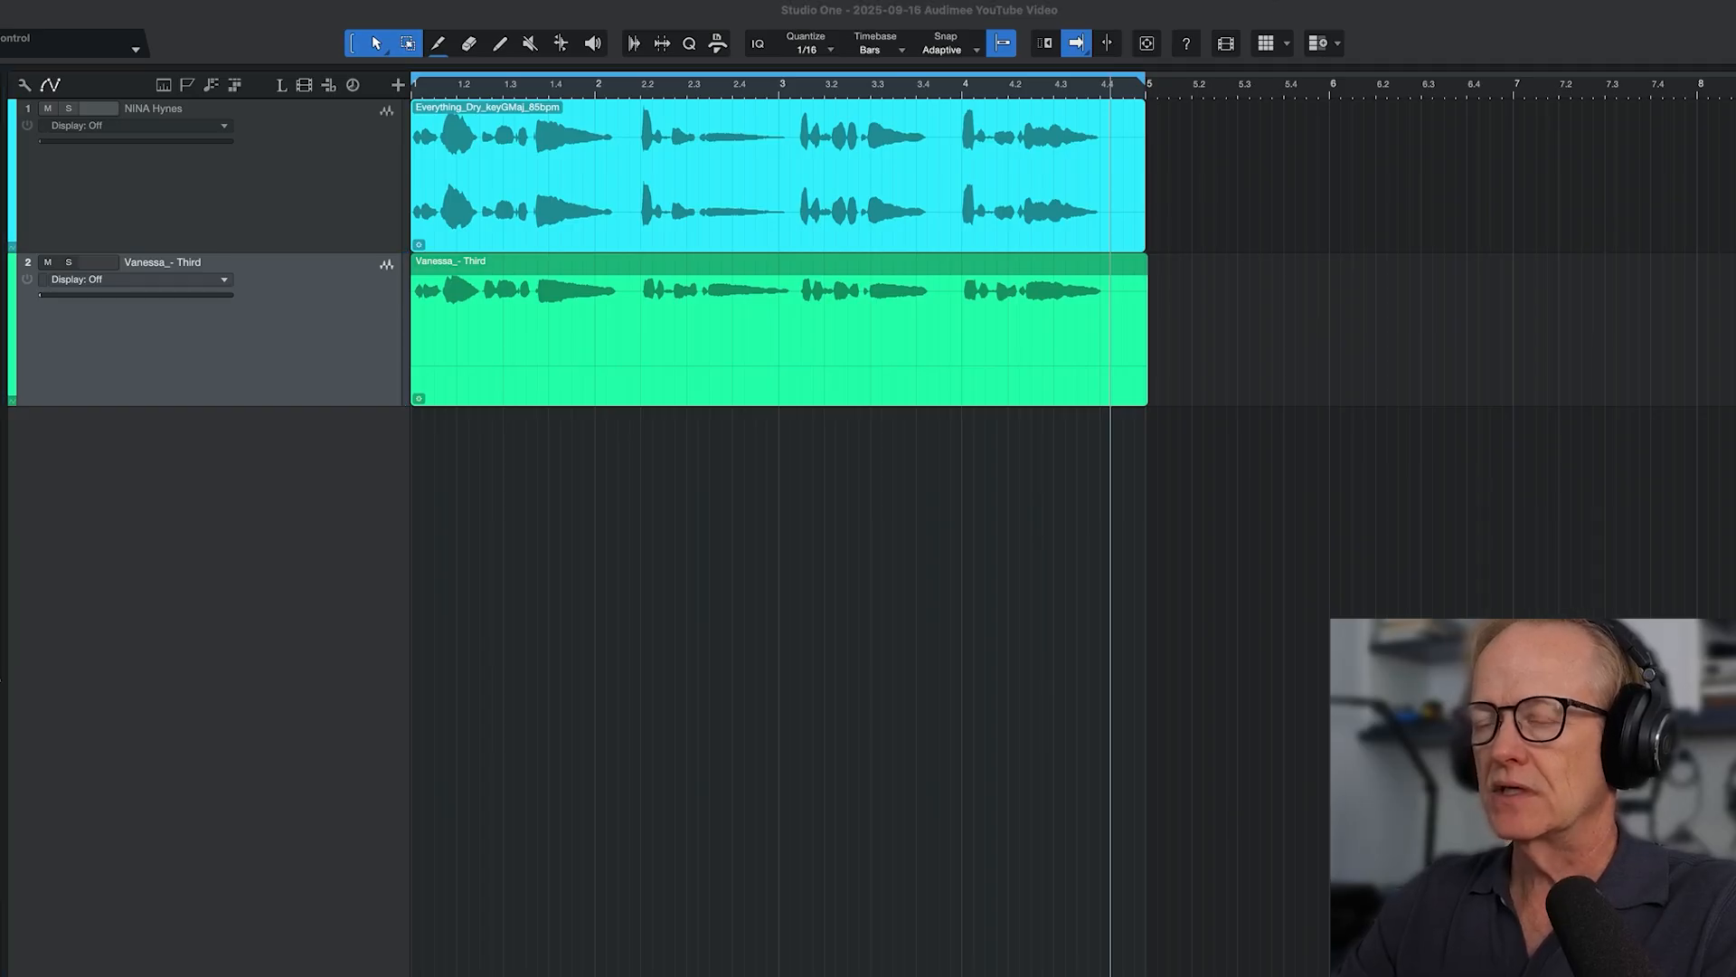
# Import the June_- Sixth audio at bar 1 on a third track and set its tempo mode to Don't follow.
pyautogui.moveTo(588, 801); pyautogui.dragTo(437, 795)
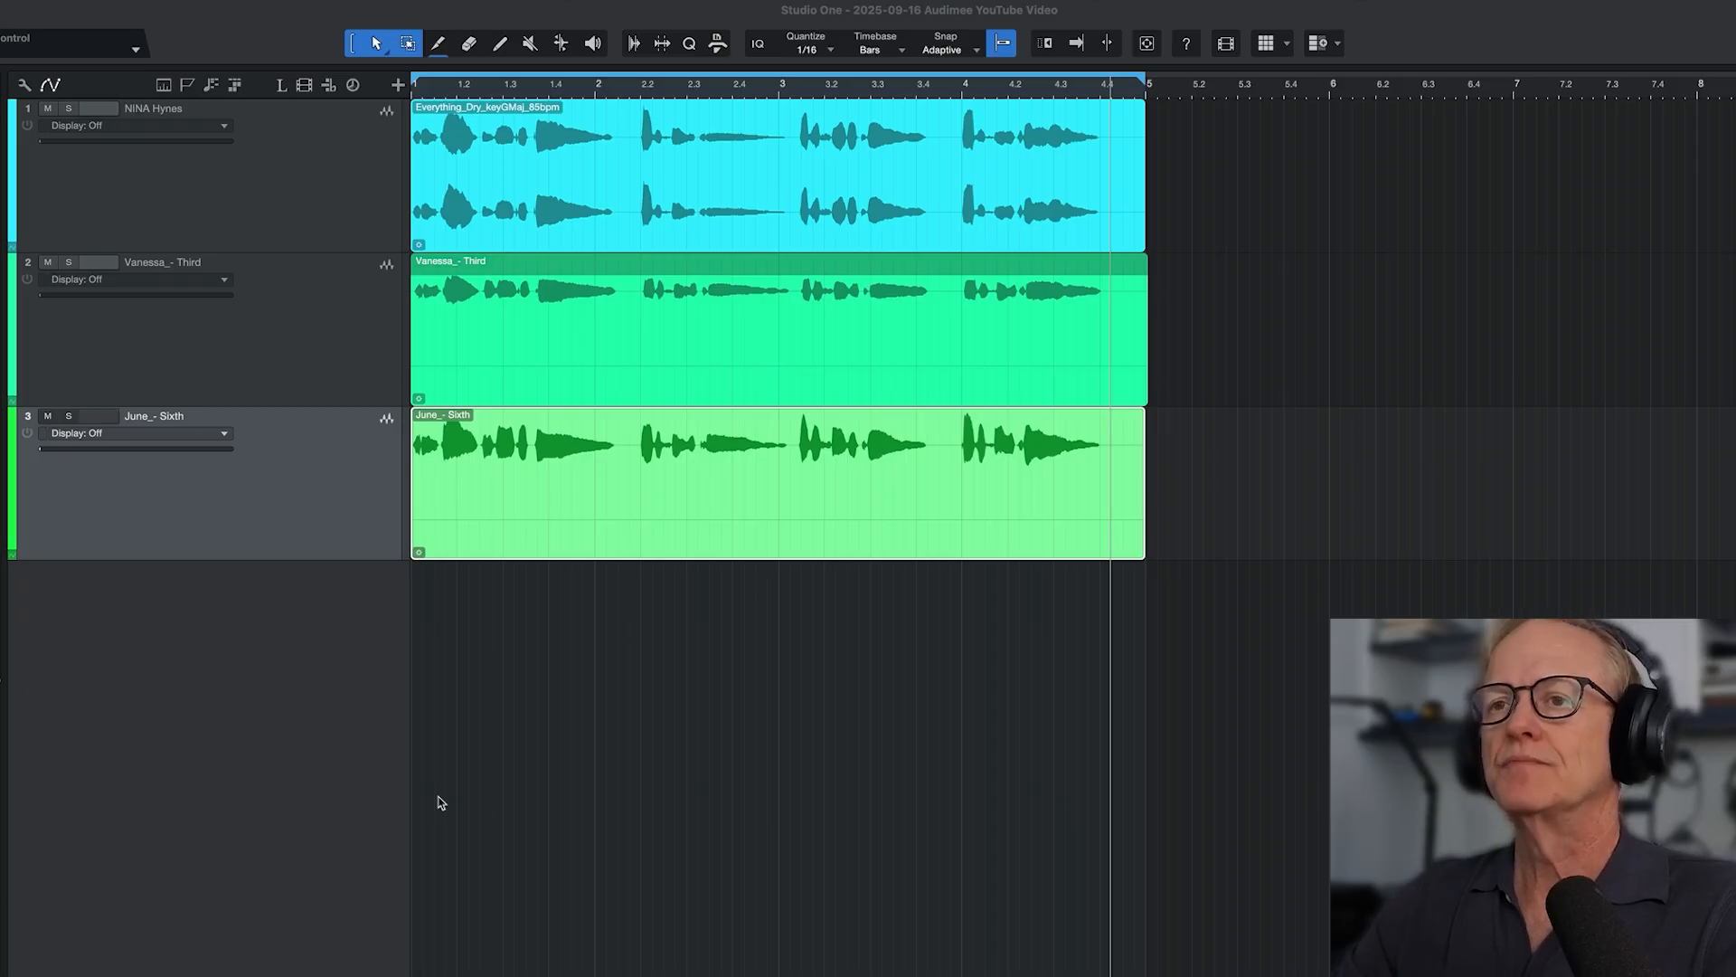
pyautogui.click(145, 135)
pyautogui.click(155, 158)
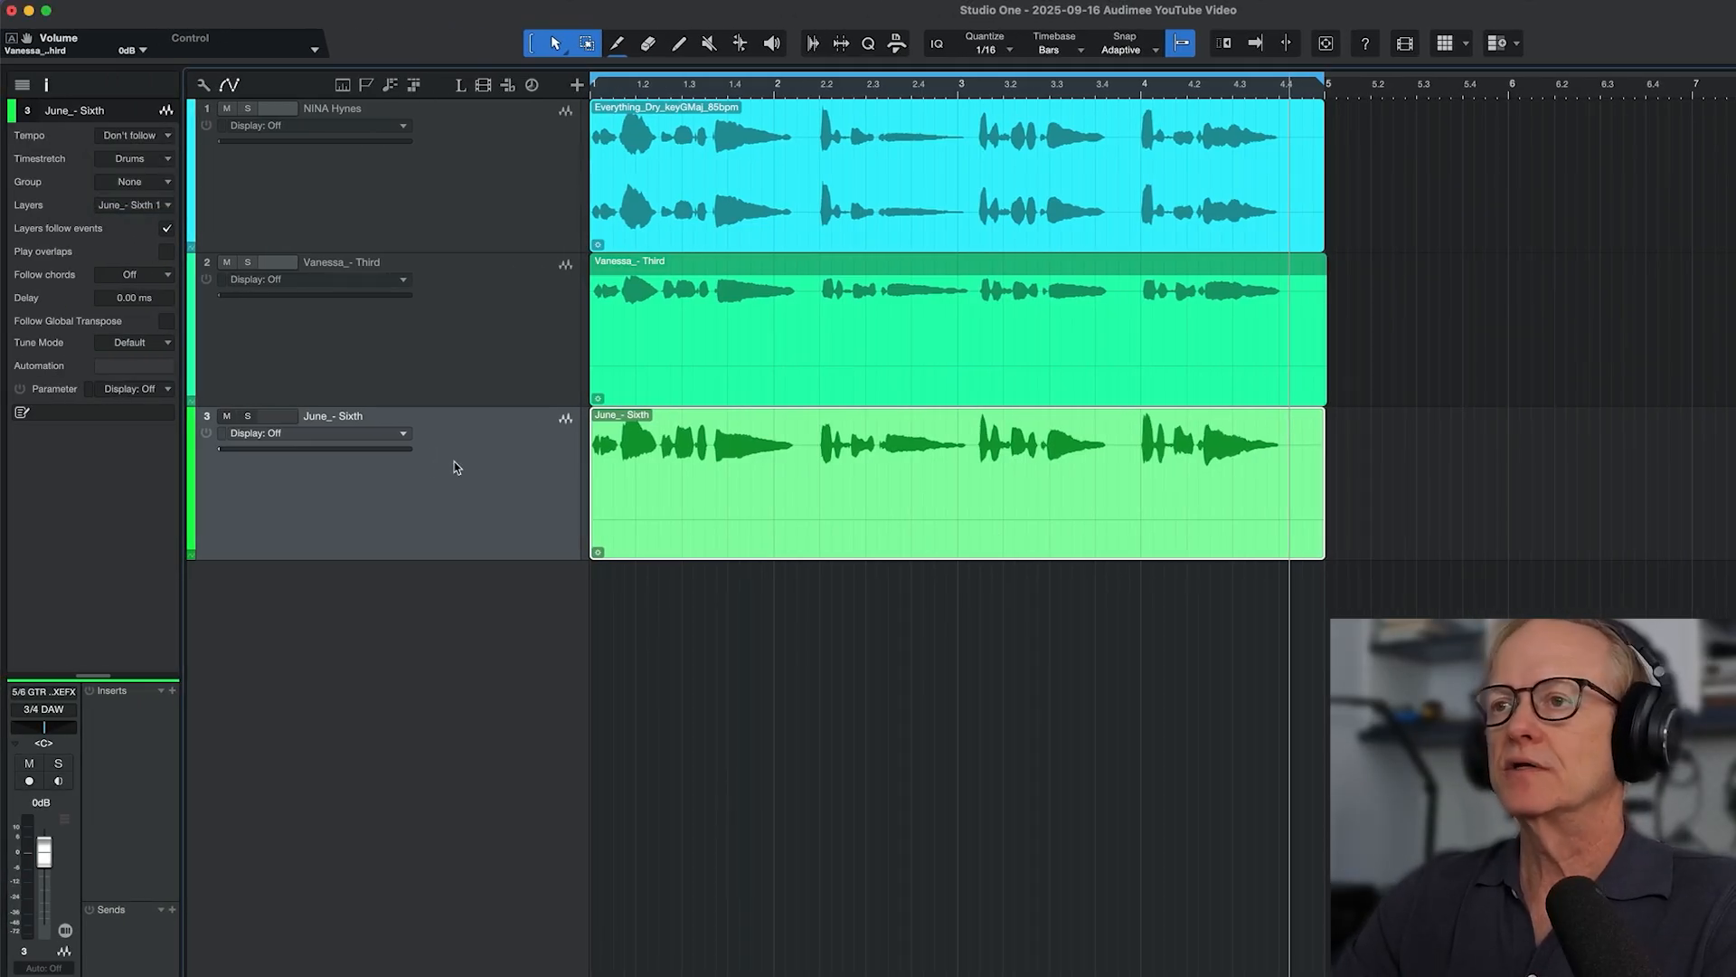
# Lower the June_- Sixth event's gain and play the three vocal parts together.
pyautogui.moveTo(958, 415); pyautogui.dragTo(961, 426)
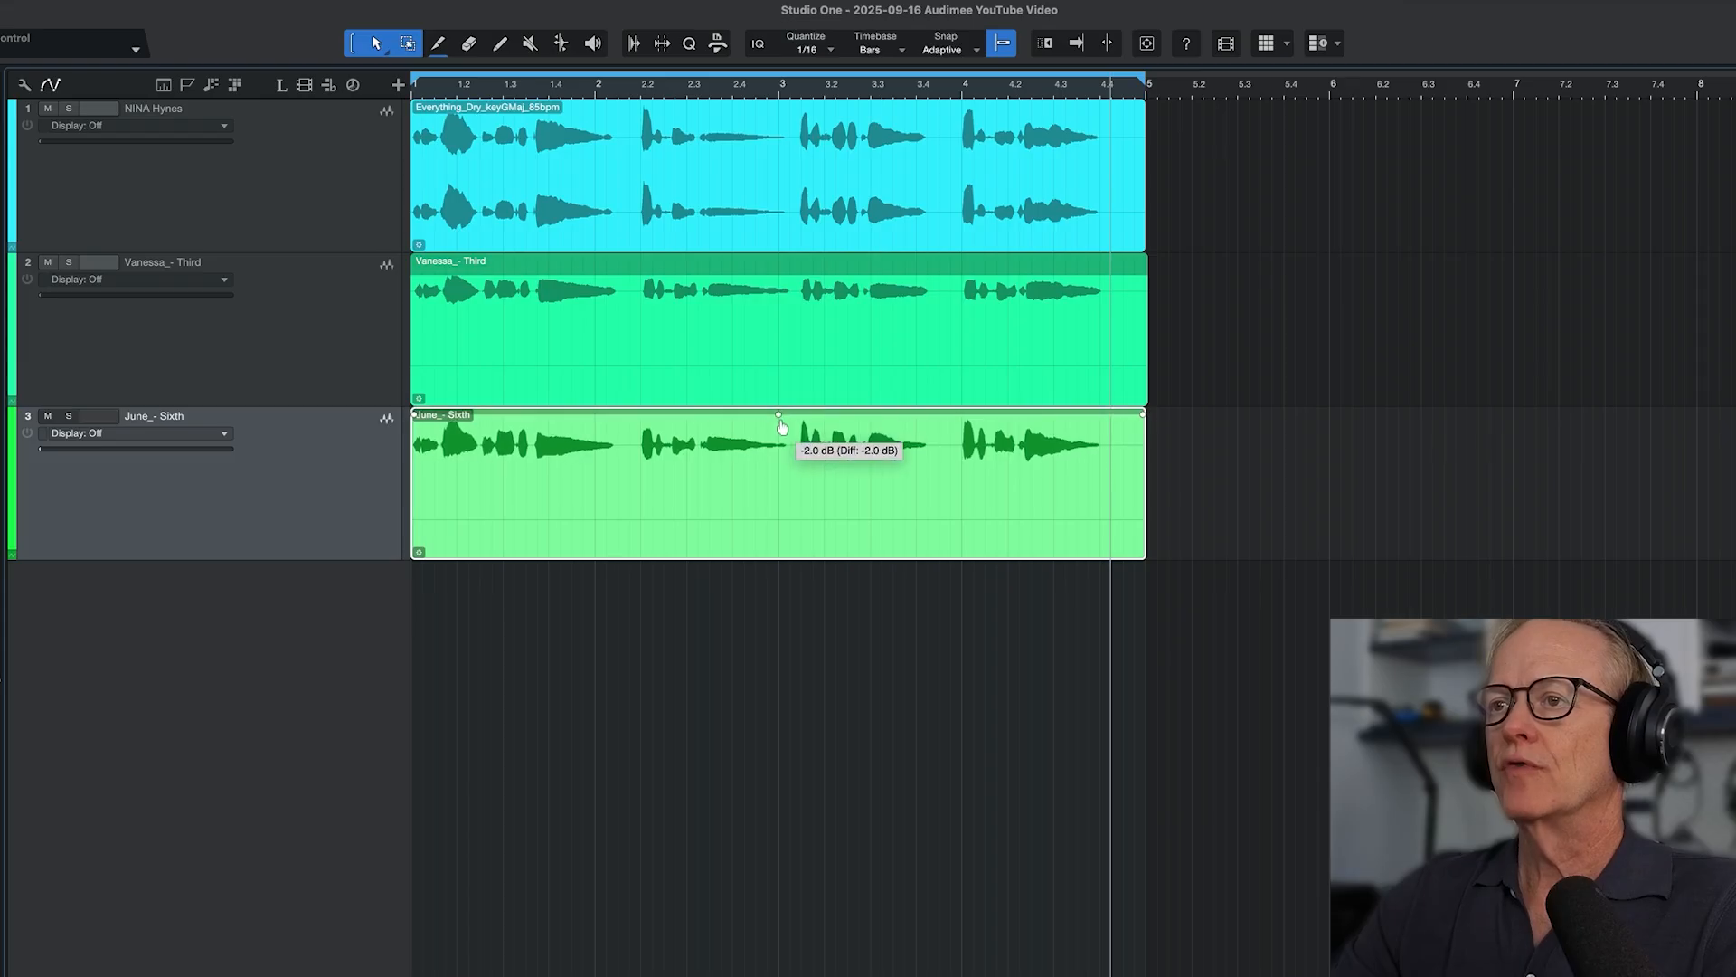
pyautogui.moveTo(782, 427); pyautogui.dragTo(783, 442)
pyautogui.press('space')
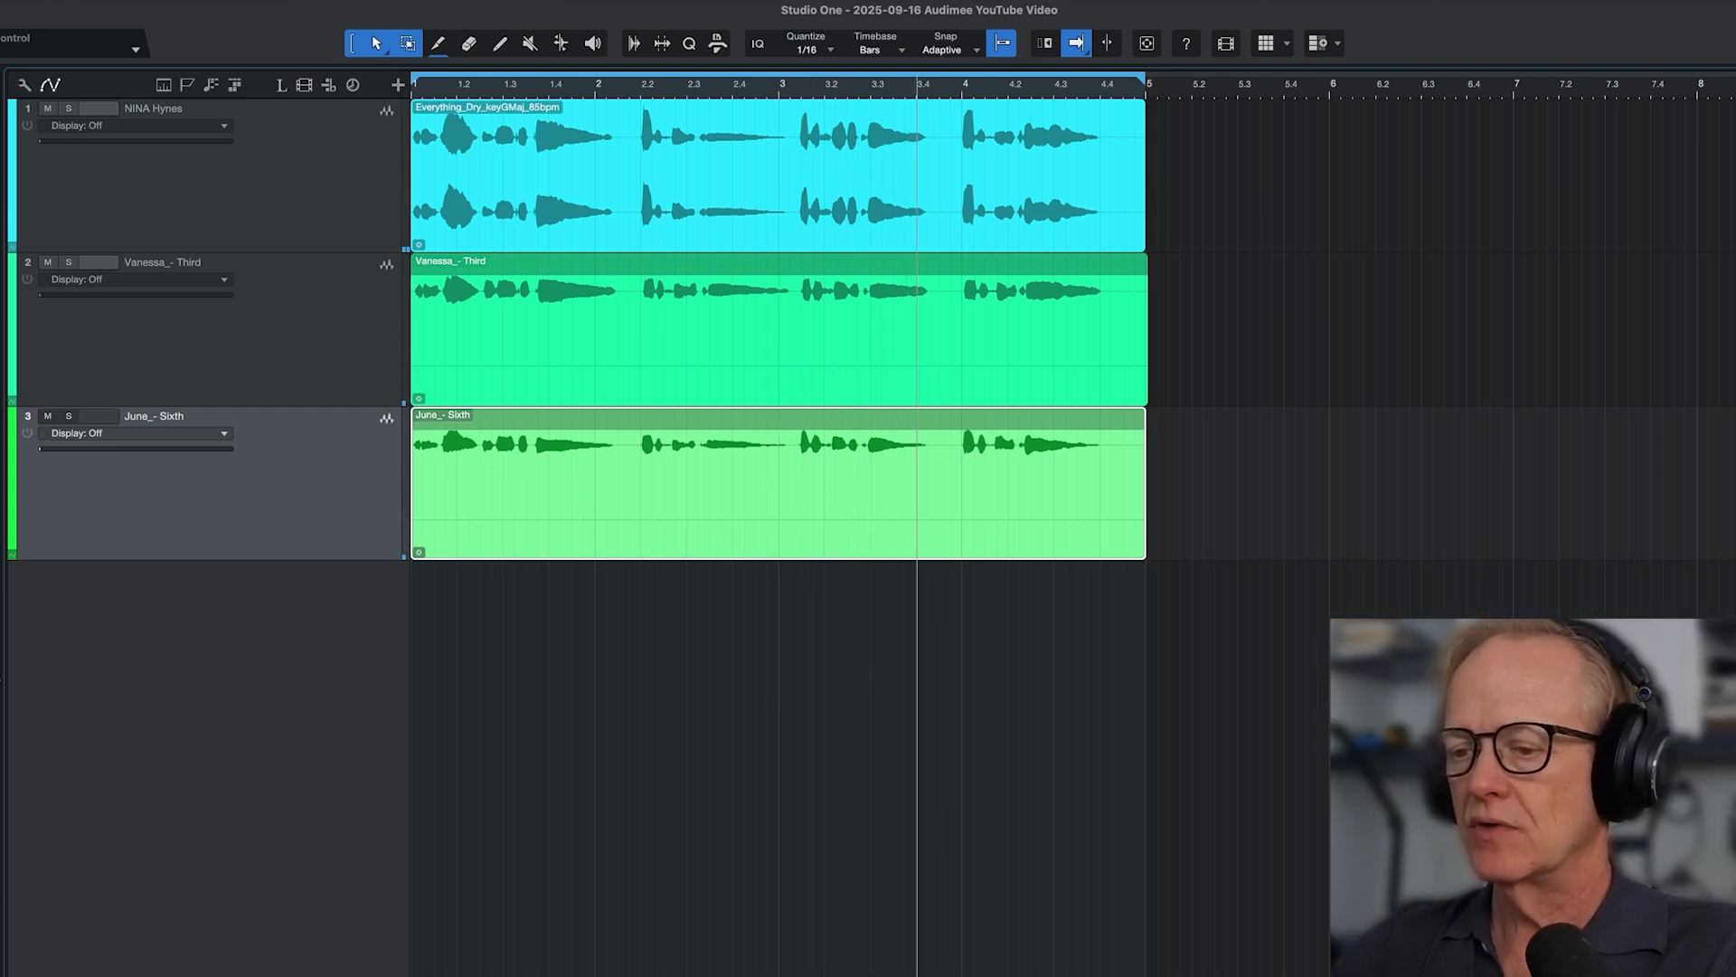
# Import the Marcus_Melody_-1 audio at bar 1 on a fourth track and set its tempo mode to Don't follow.
pyautogui.press('super+Tab')
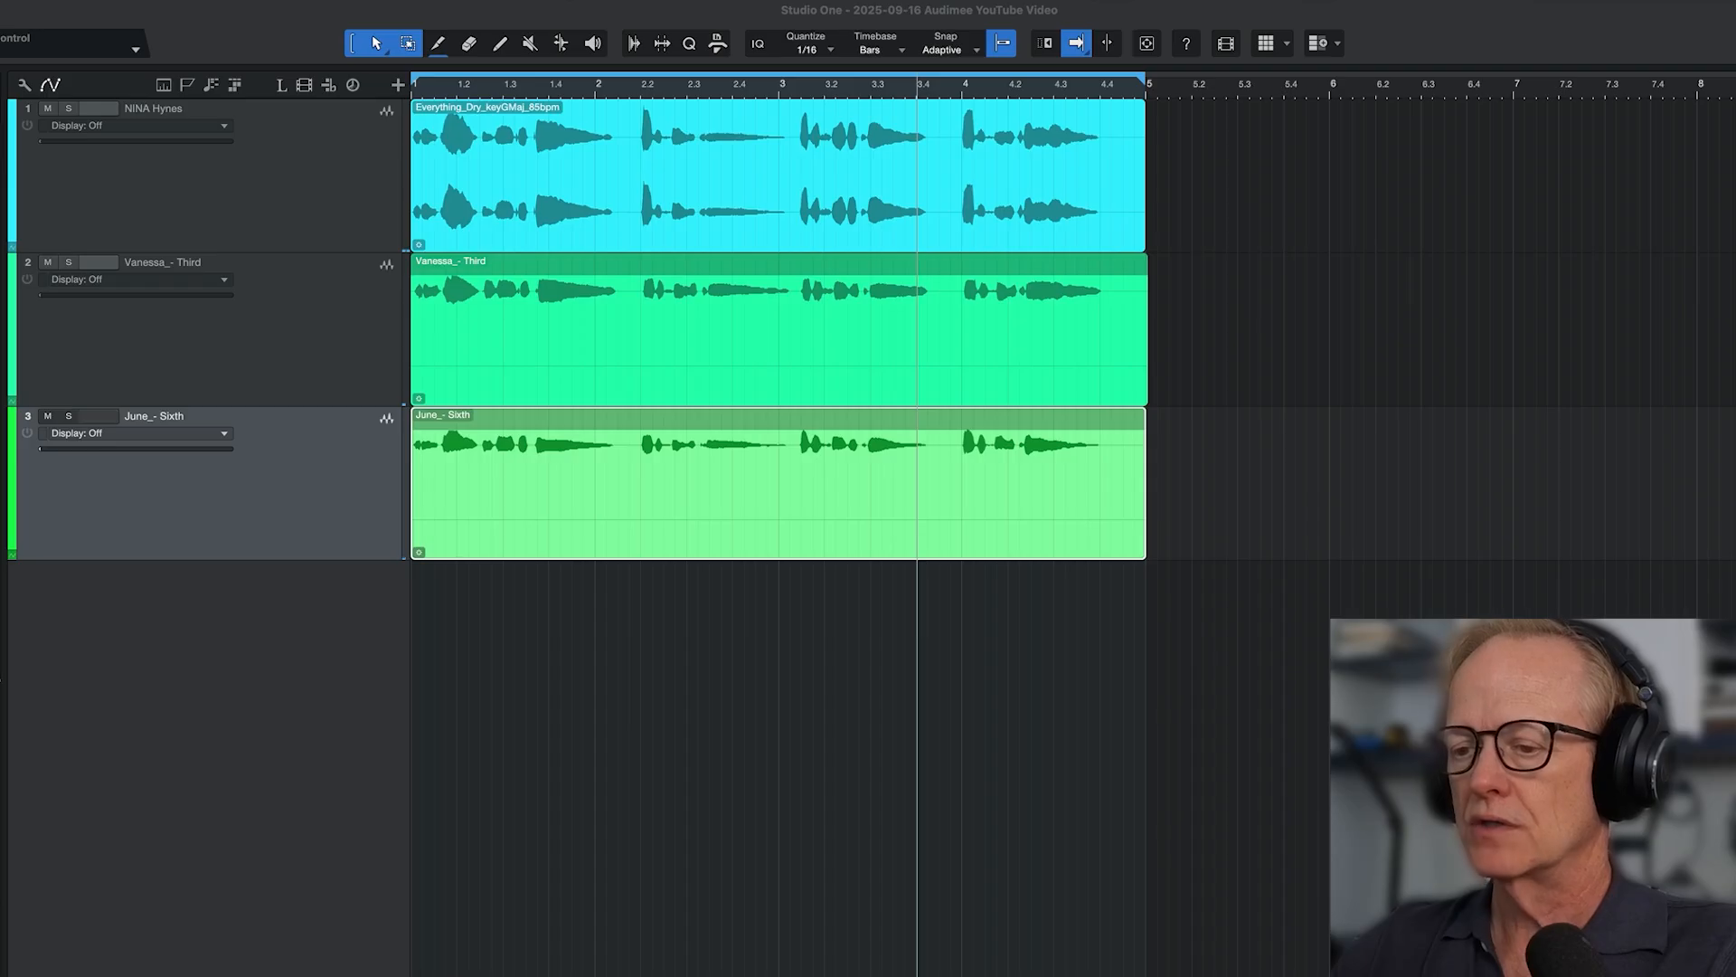
pyautogui.moveTo(448, 975); pyautogui.dragTo(418, 931)
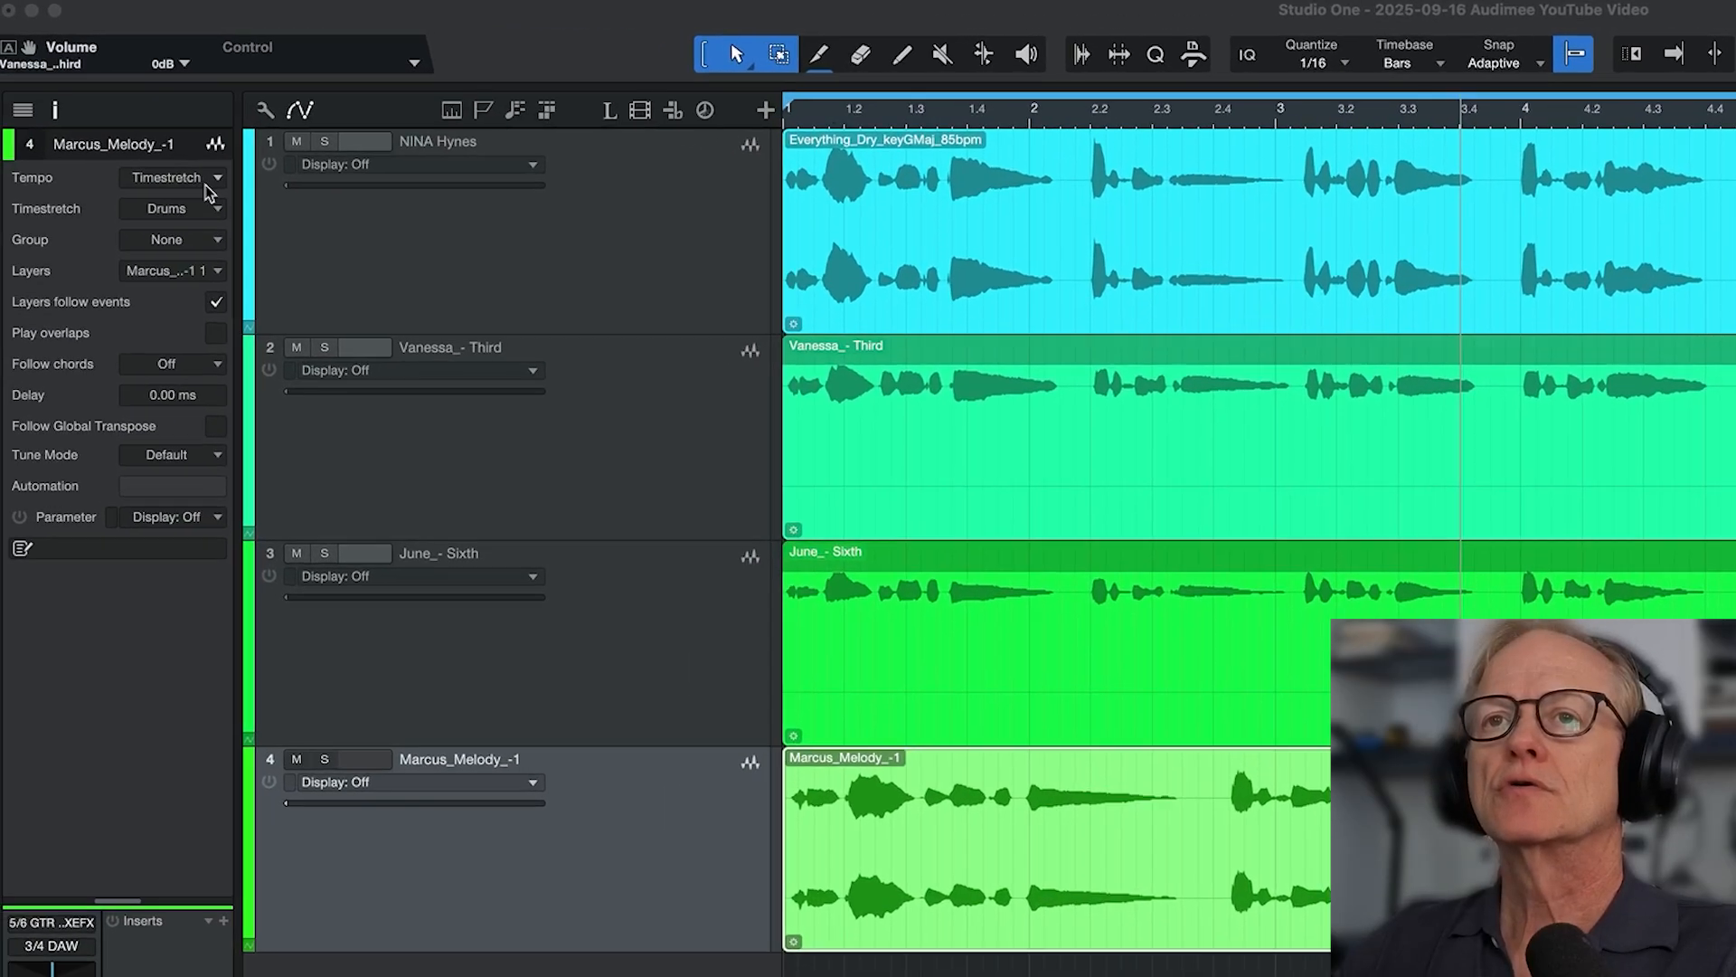
pyautogui.click(179, 178)
pyautogui.click(212, 210)
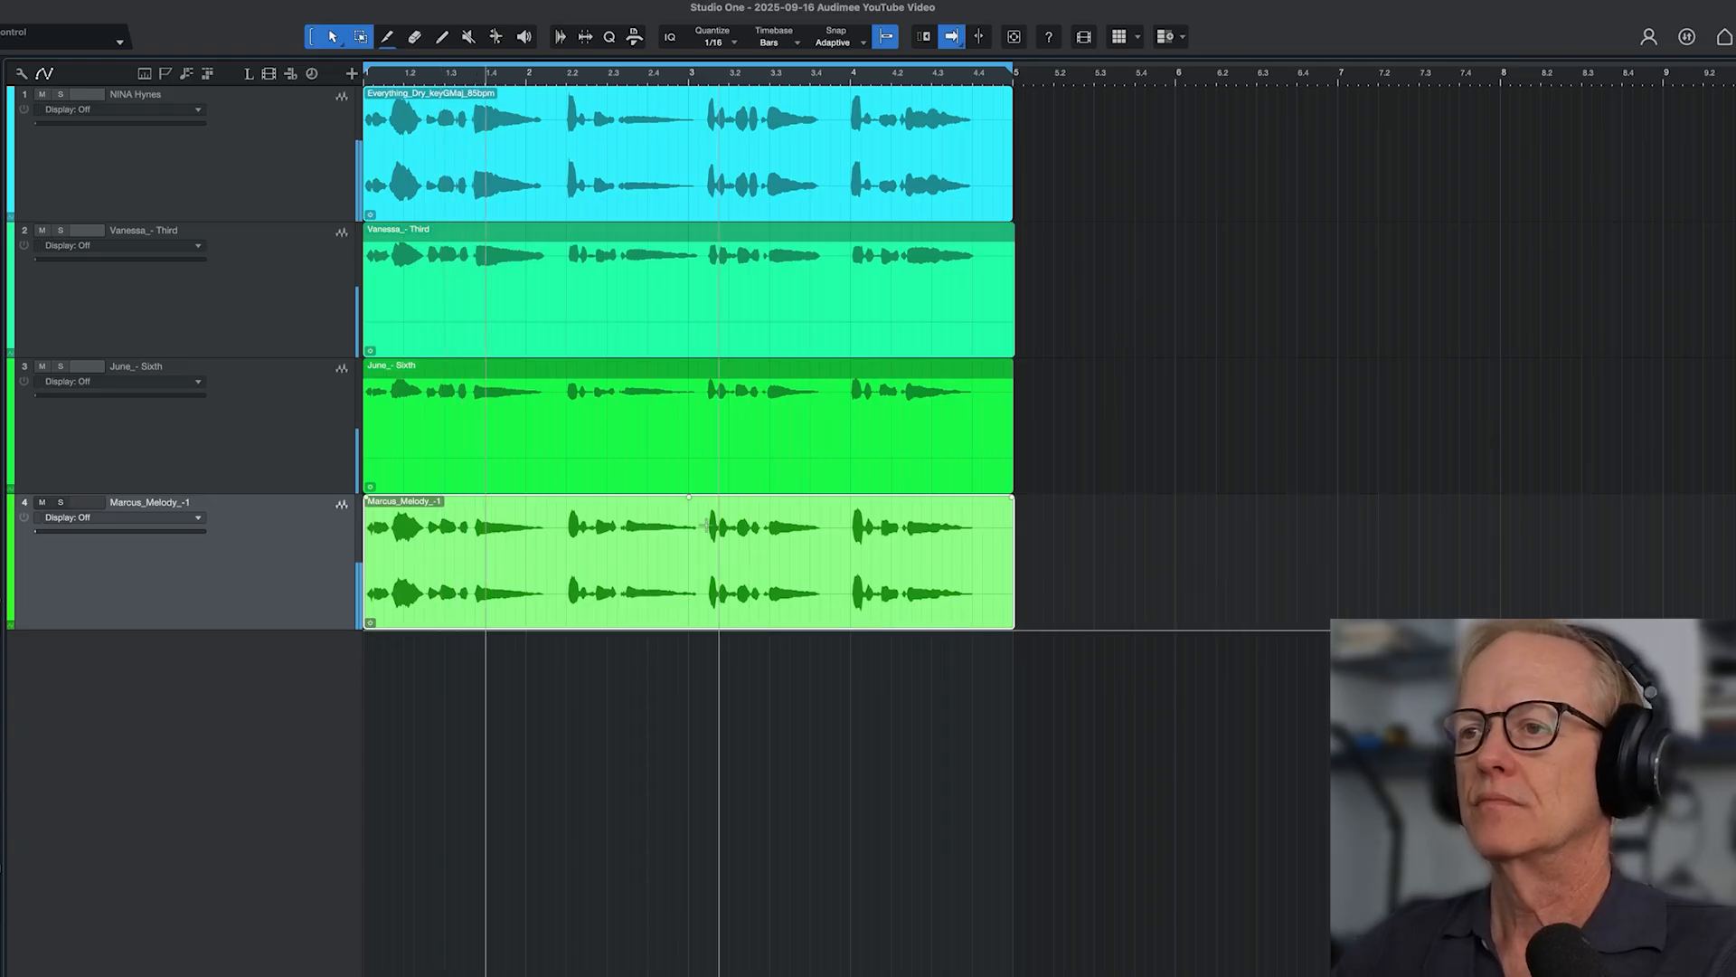
# Lower the Marcus_Melody_-1 event's gain against the lead during playback, temporarily muting the Vanessa_- Third and June_- Sixth tracks.
pyautogui.moveTo(690, 503); pyautogui.dragTo(691, 529)
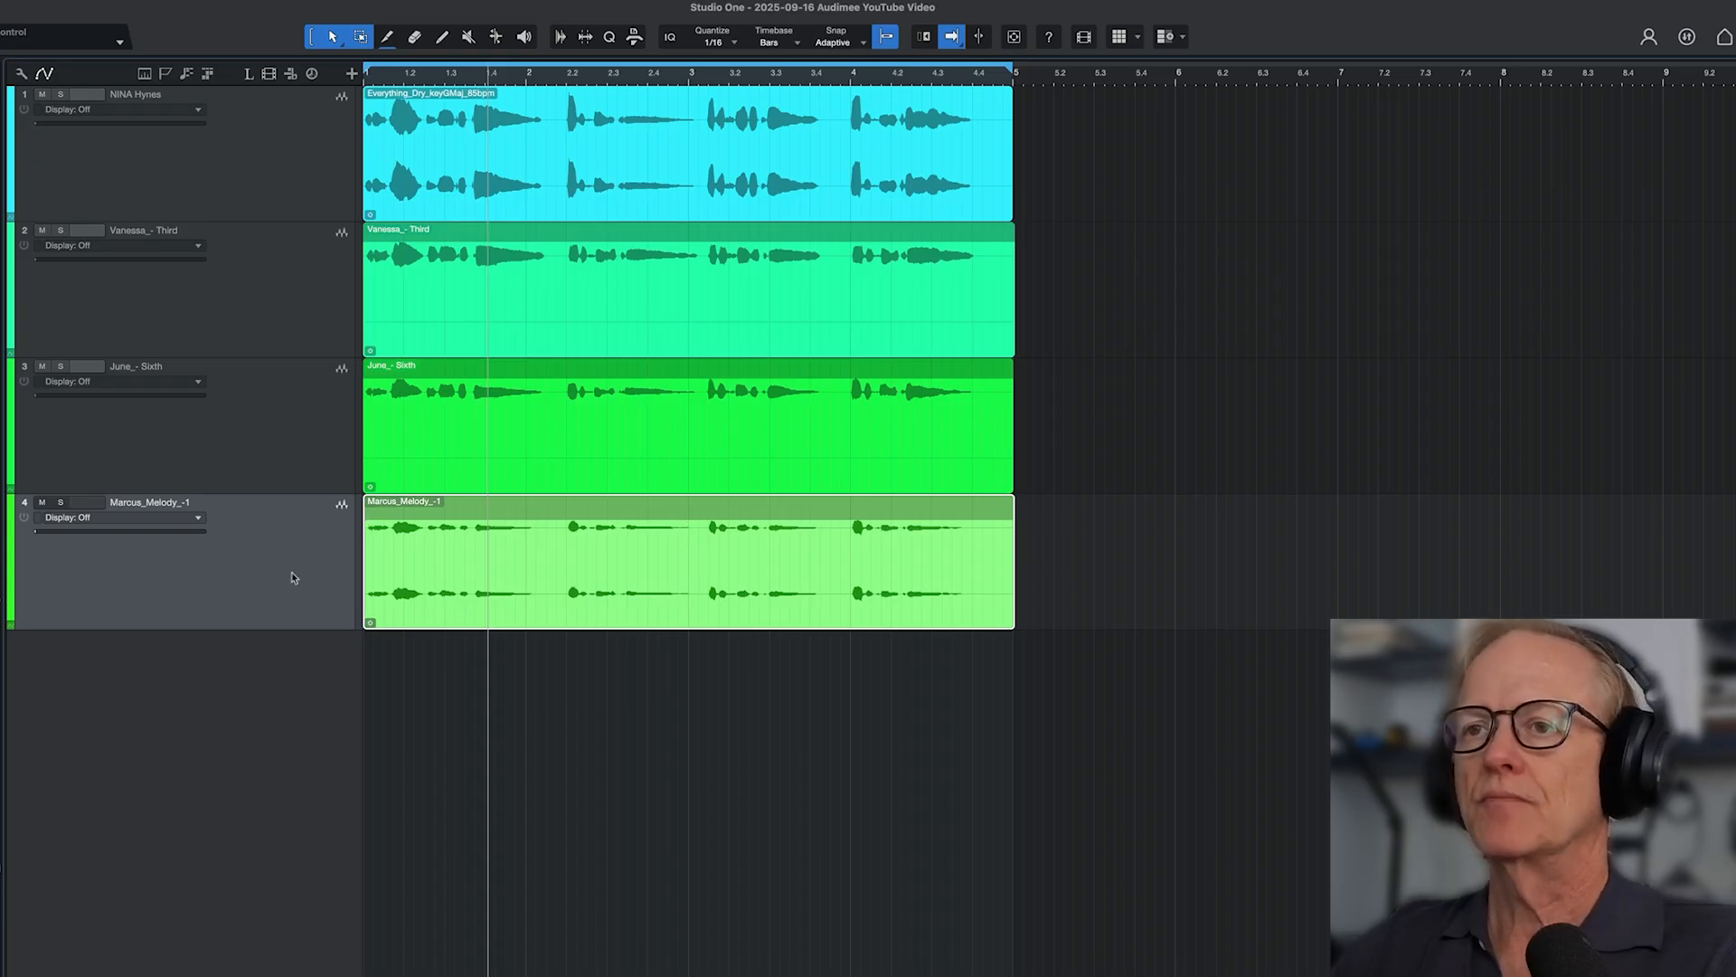
pyautogui.click(217, 300)
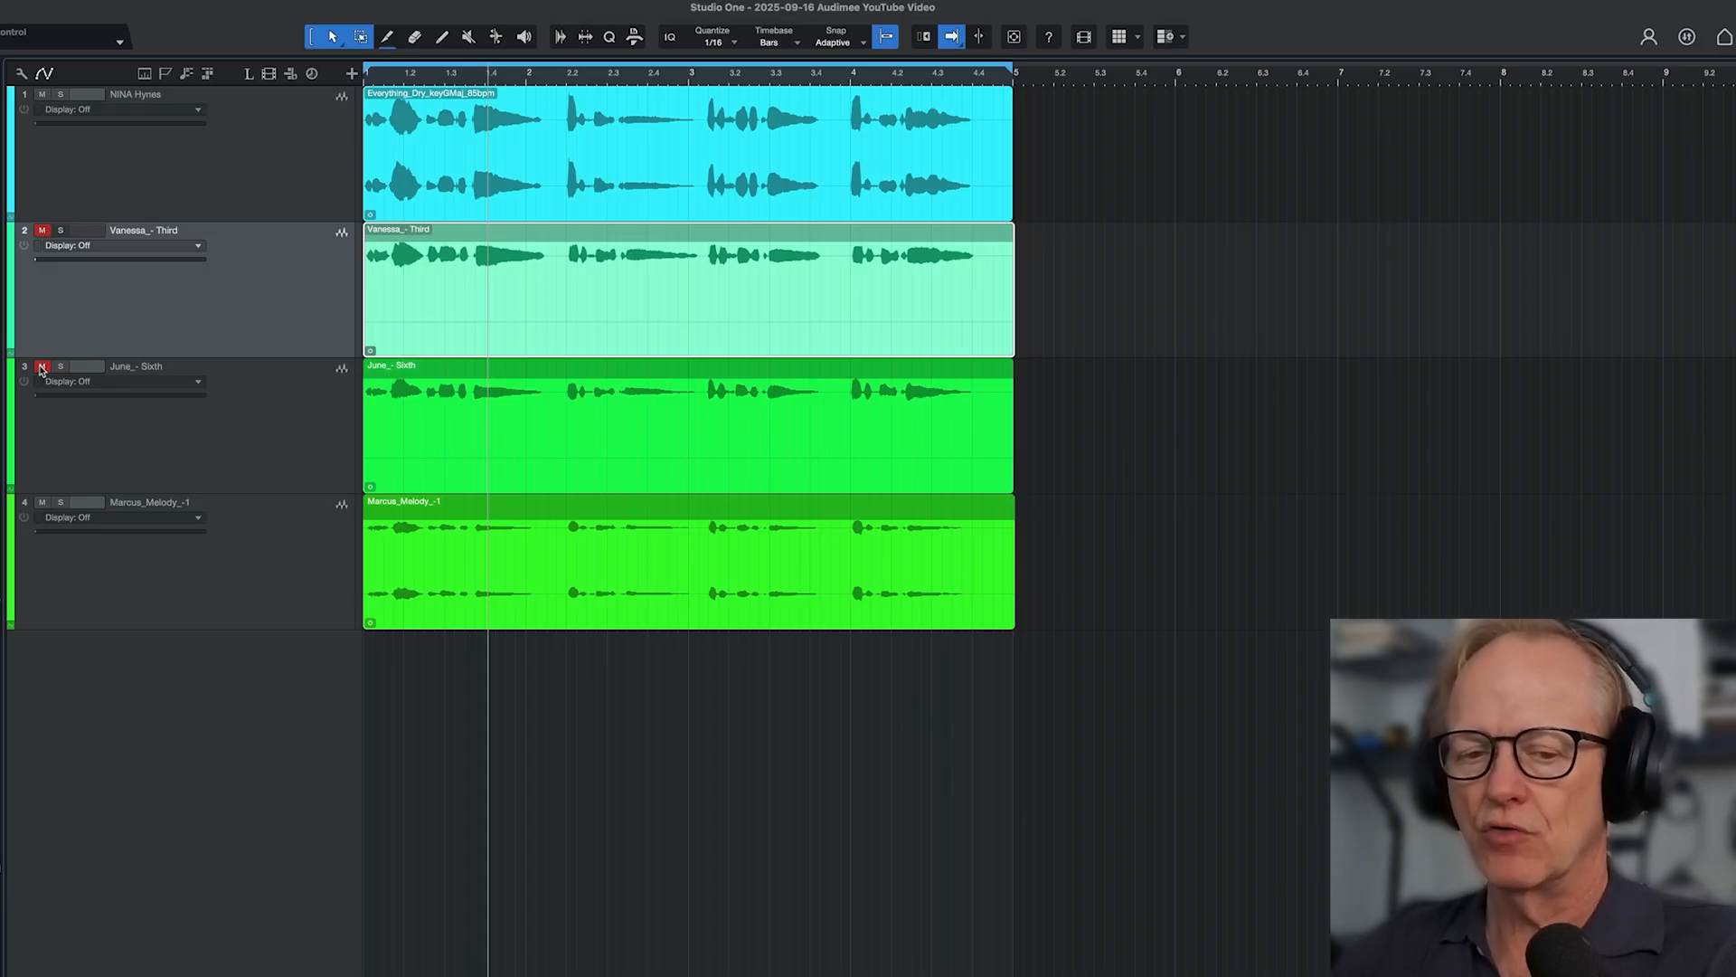
pyautogui.press('space')
pyautogui.moveTo(689, 504); pyautogui.dragTo(689, 553)
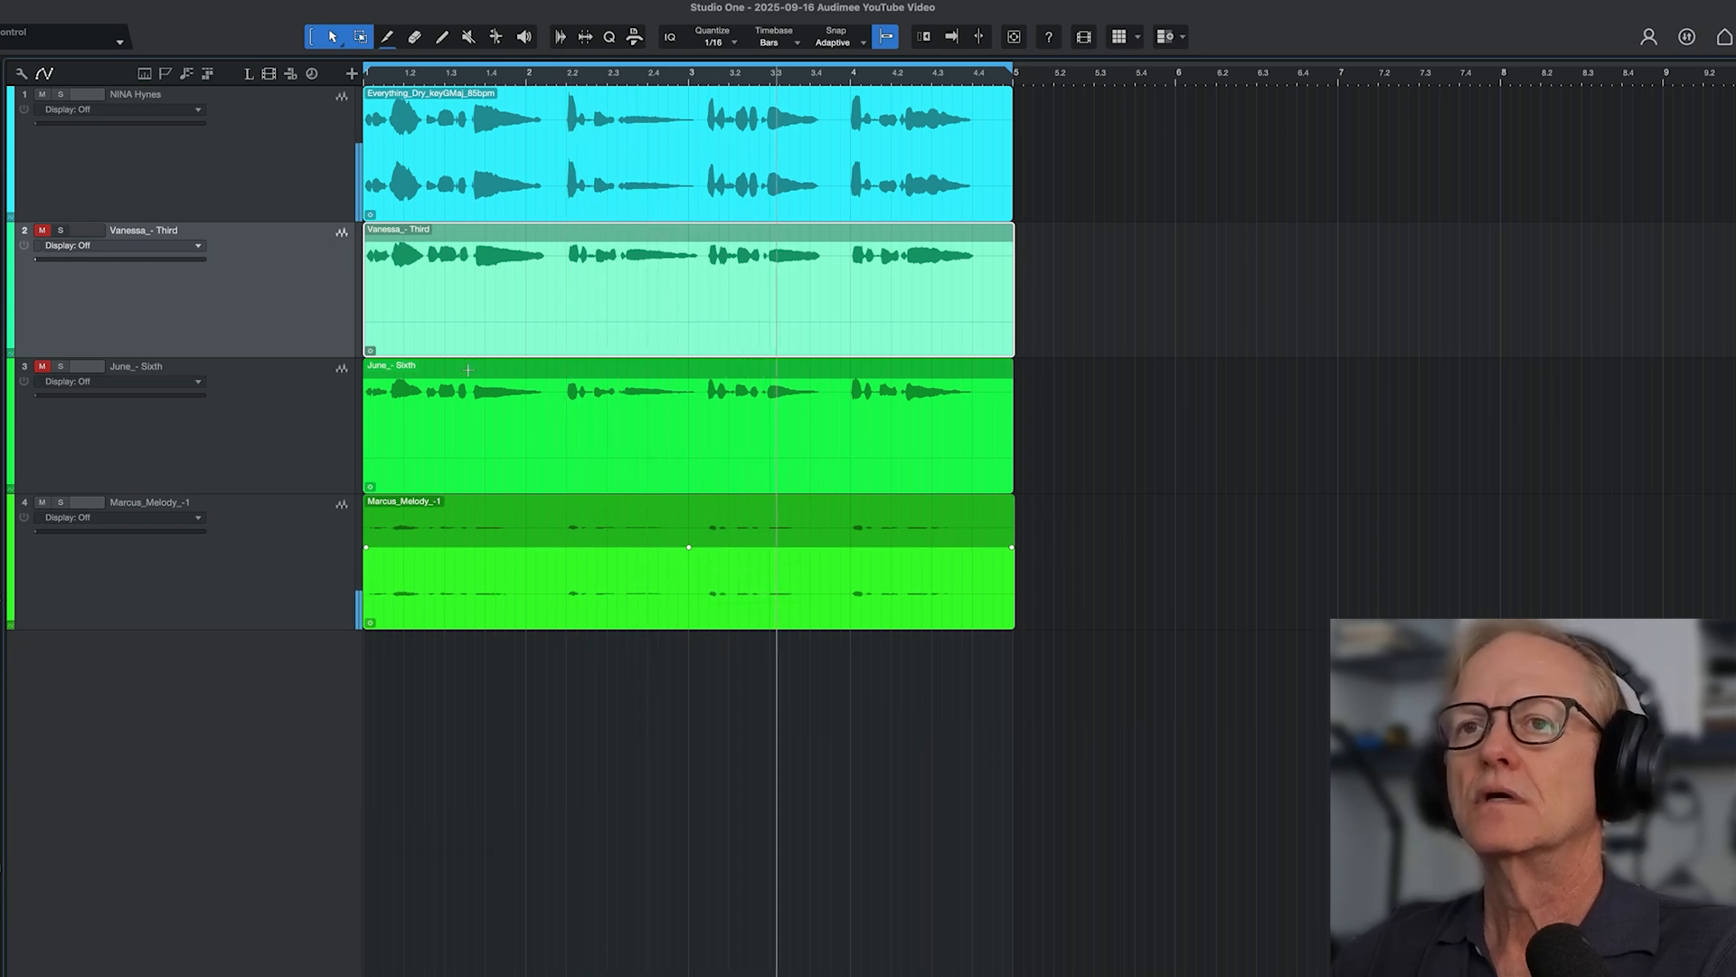
pyautogui.click(41, 230)
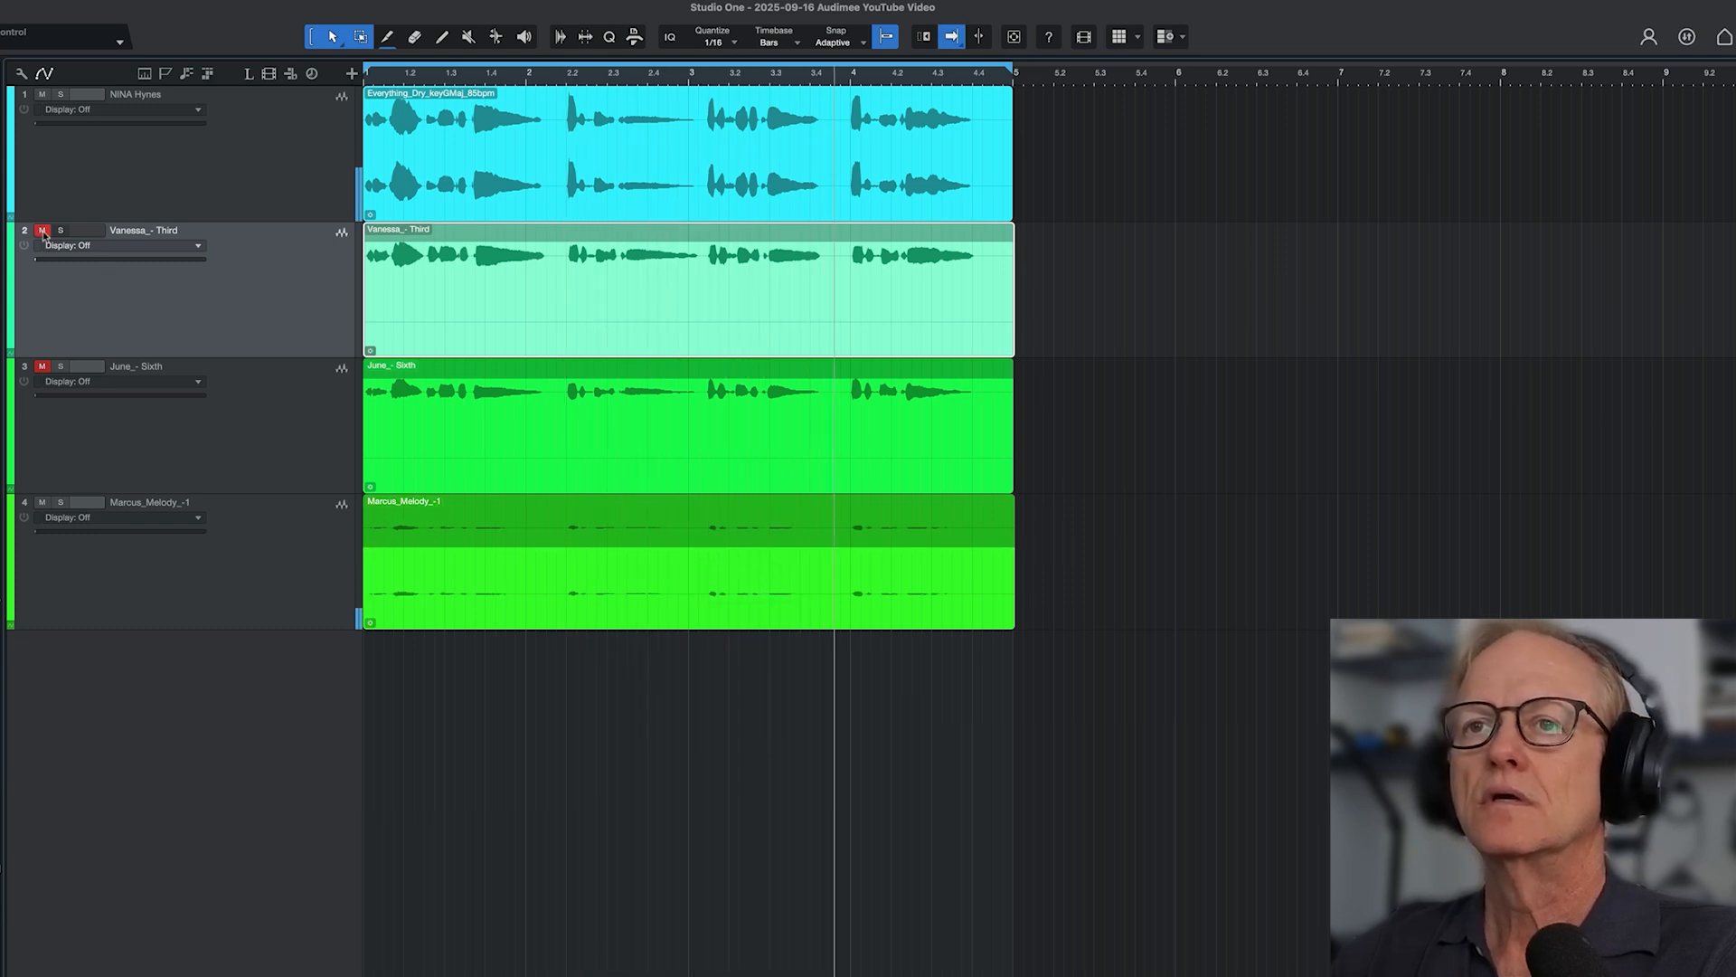
pyautogui.click(42, 366)
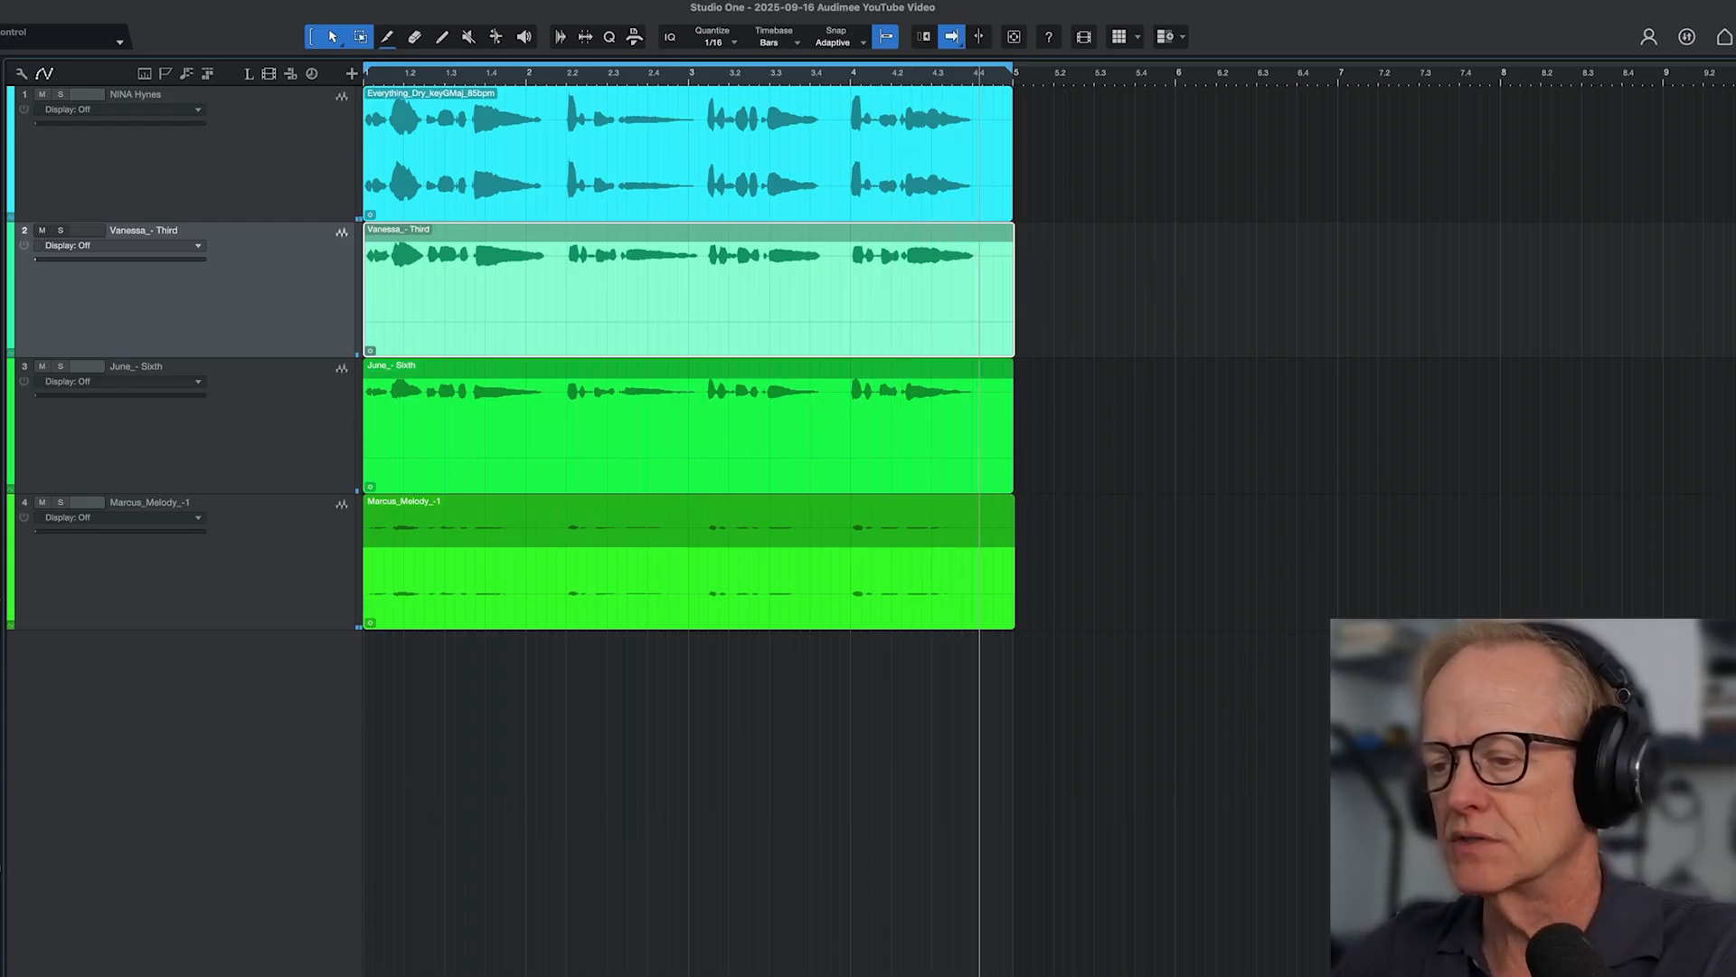
# Import June_- Third and Vanessa_- Sixth at bar 1 on new tracks five and six, lowering each event's gain.
pyautogui.moveTo(442, 975); pyautogui.dragTo(392, 915)
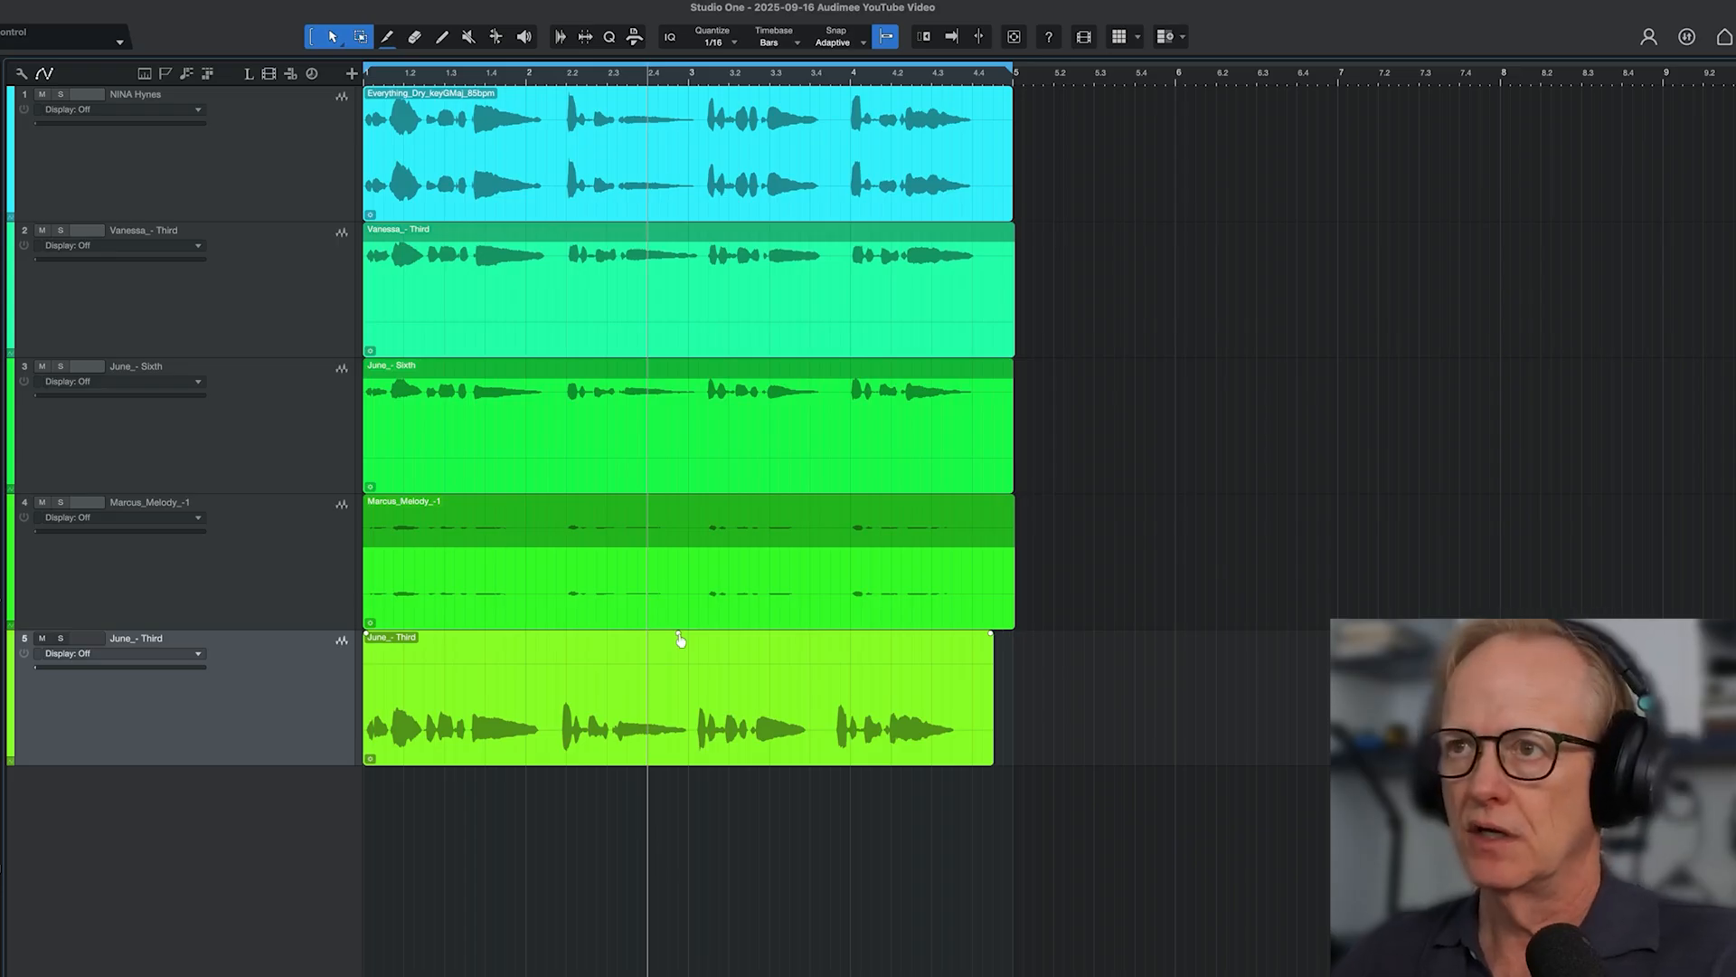
pyautogui.moveTo(680, 640); pyautogui.dragTo(680, 663)
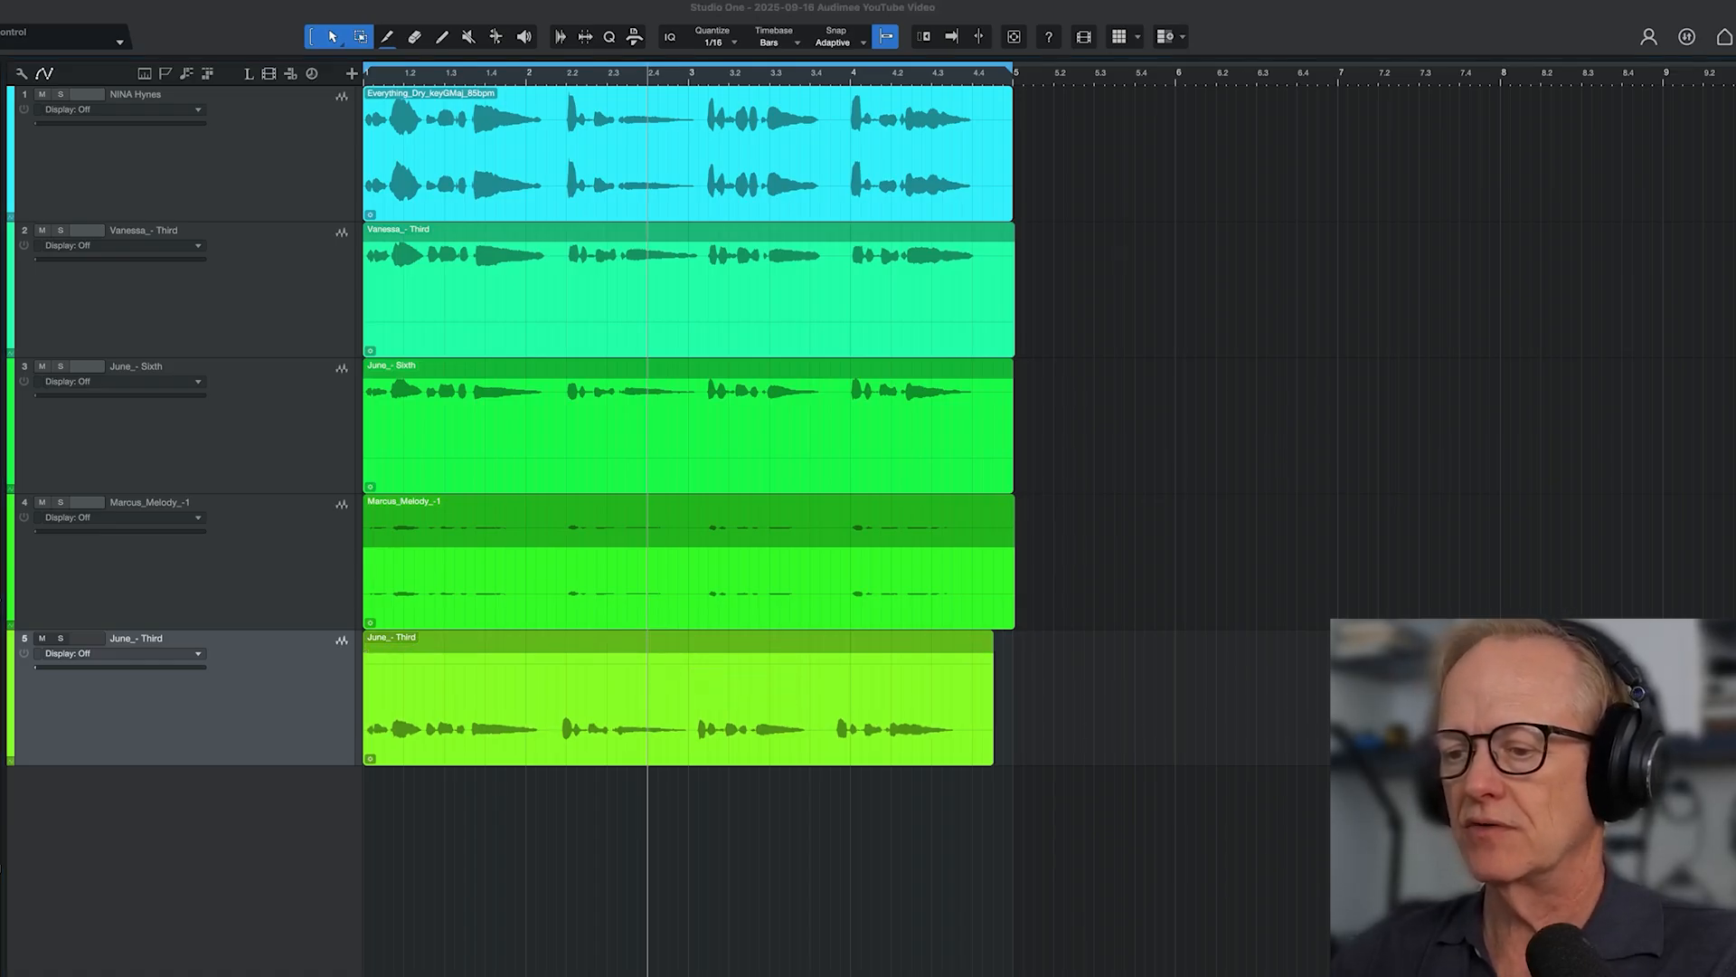
pyautogui.moveTo(480, 972); pyautogui.dragTo(389, 938)
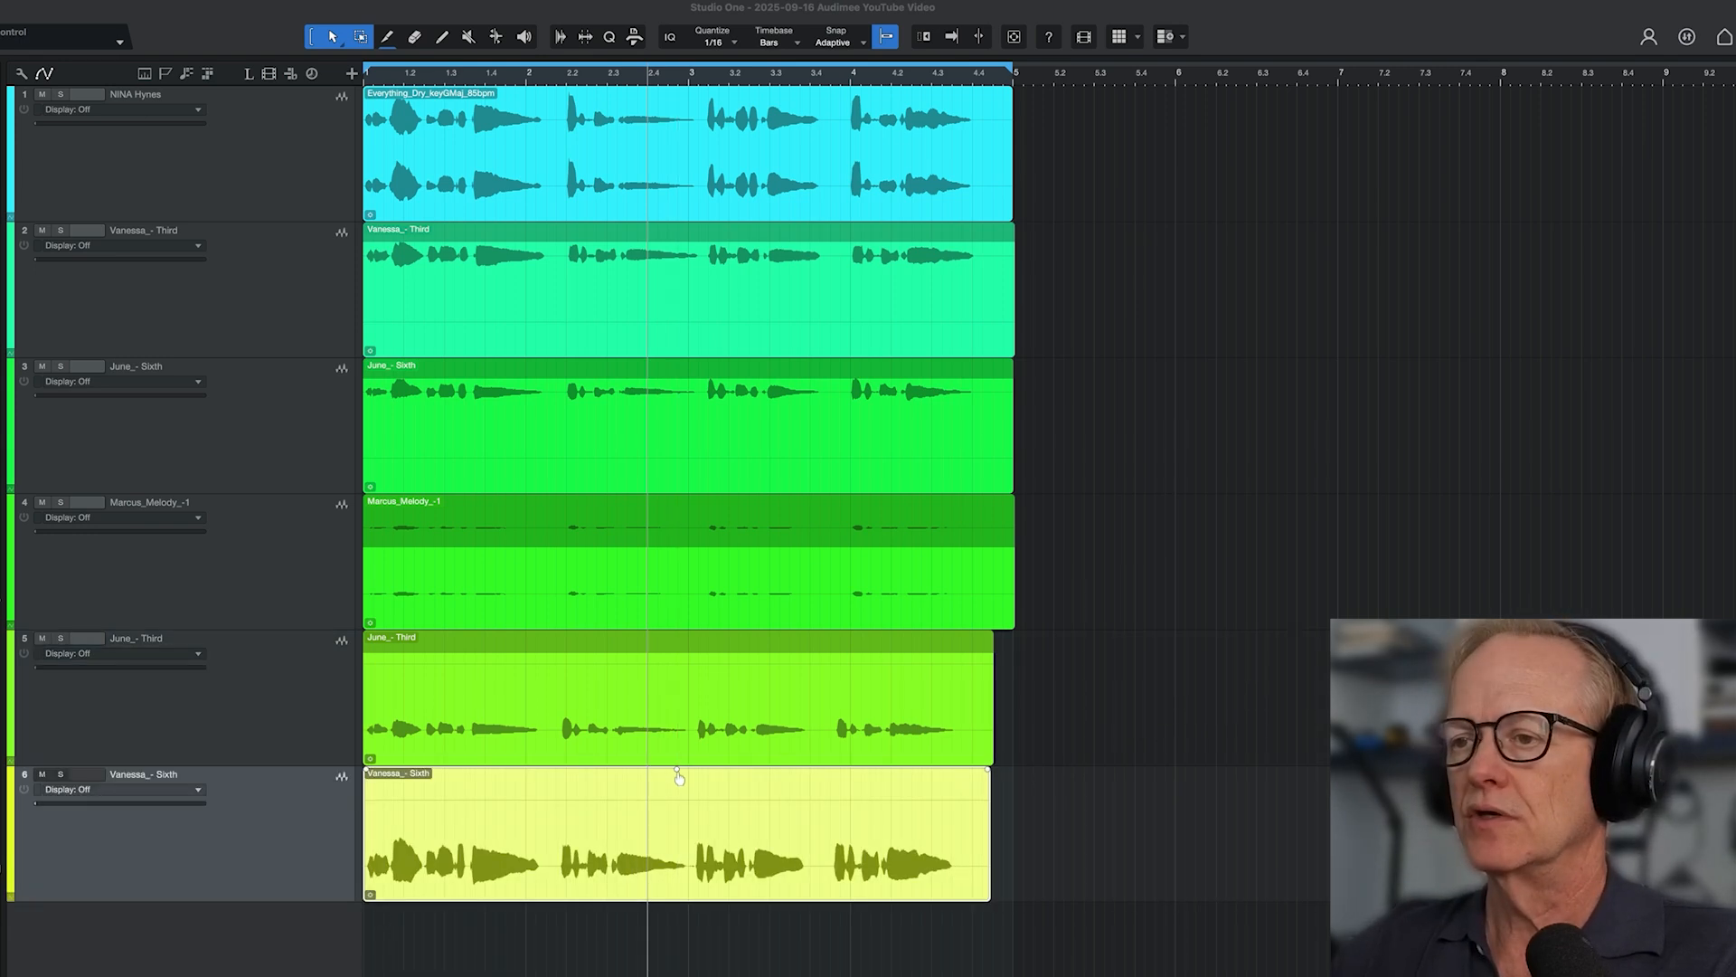
pyautogui.moveTo(679, 774); pyautogui.dragTo(681, 794)
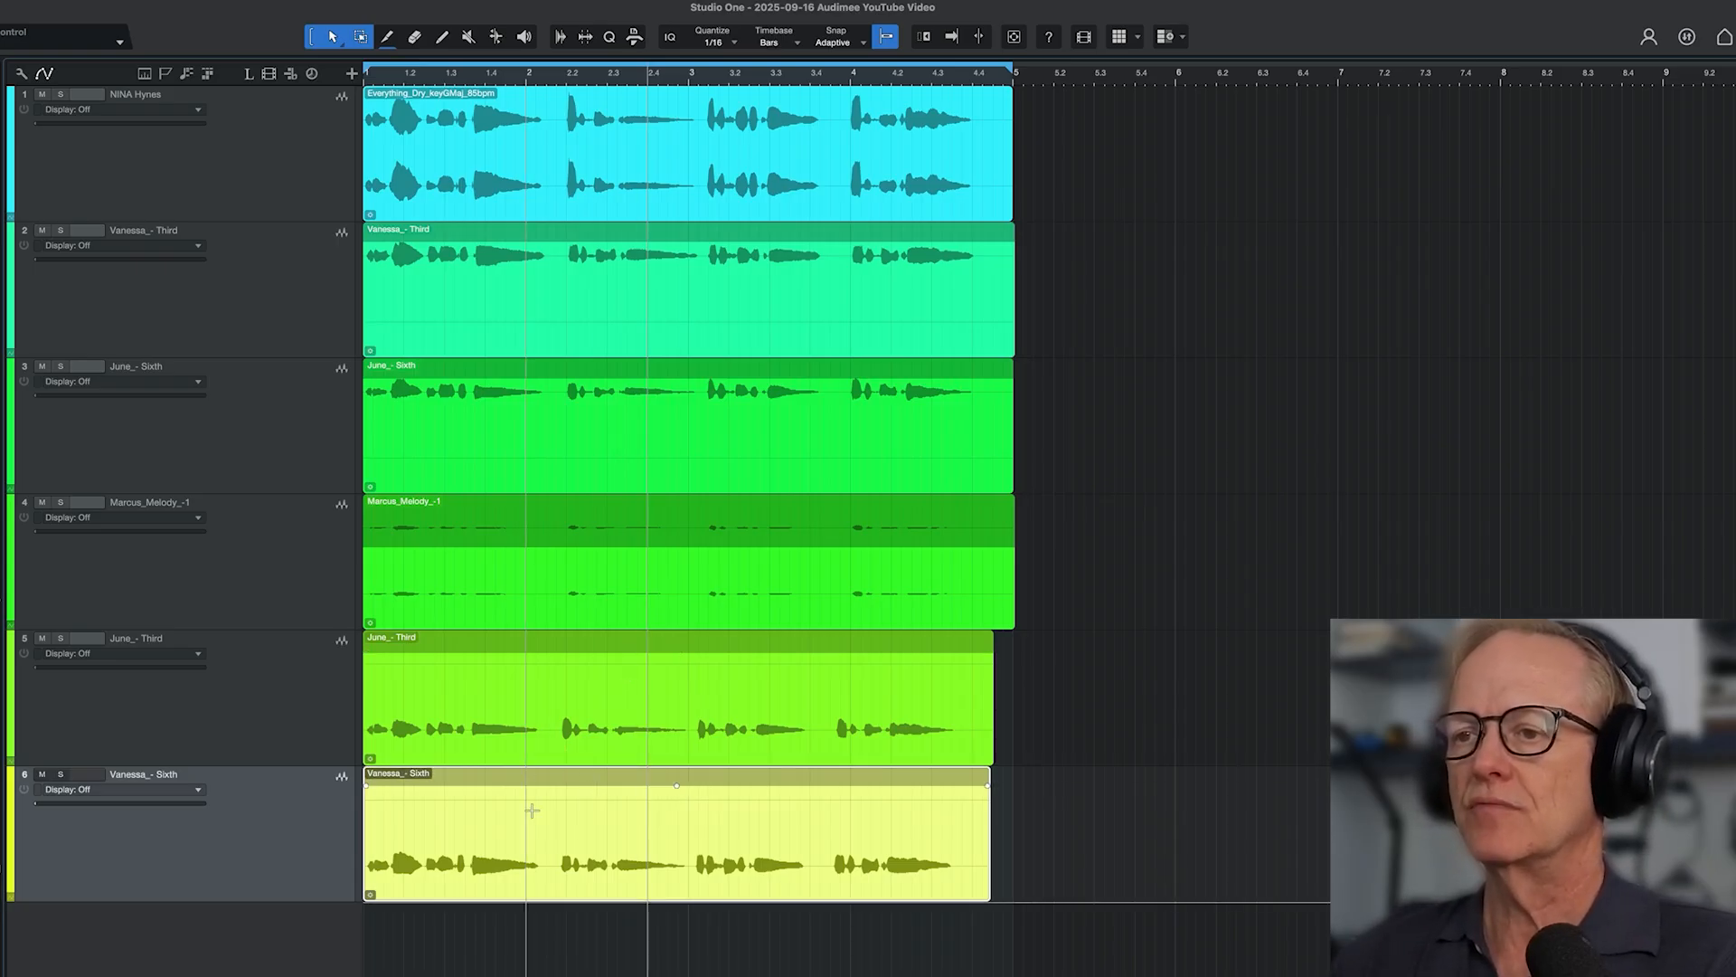
# Set the June_- Third and Vanessa_- Sixth tracks' tempo mode to Don't follow and play the full harmony stack.
pyautogui.click(399, 742)
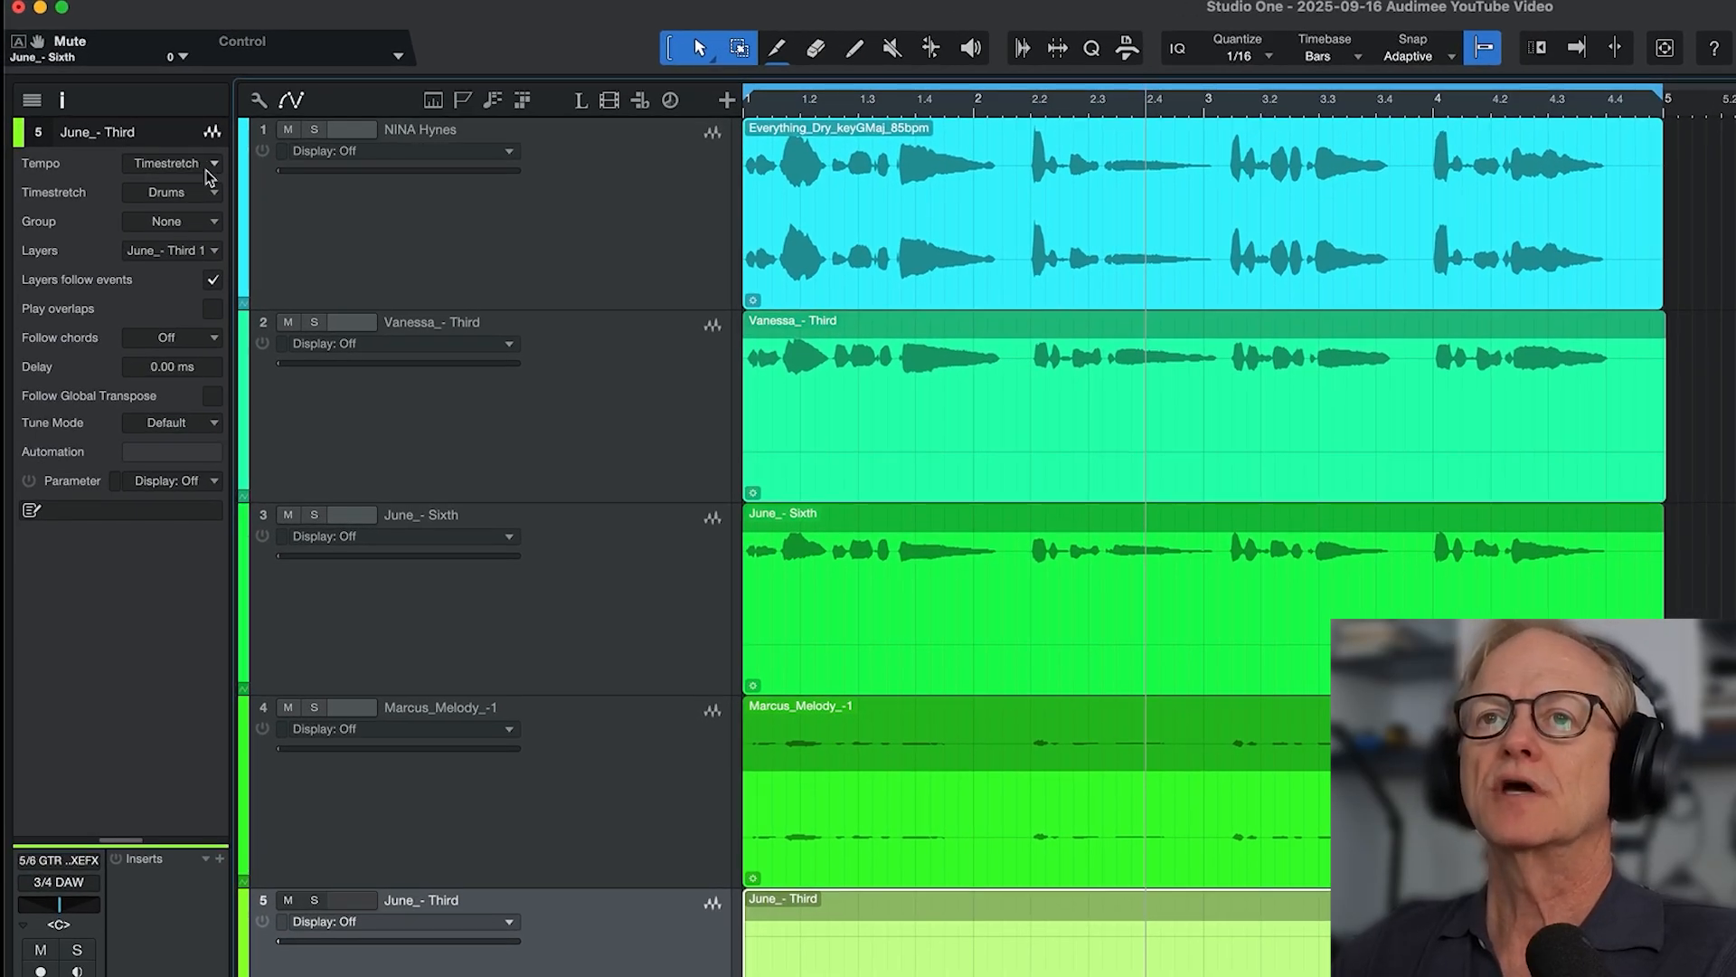
pyautogui.click(207, 172)
pyautogui.click(207, 191)
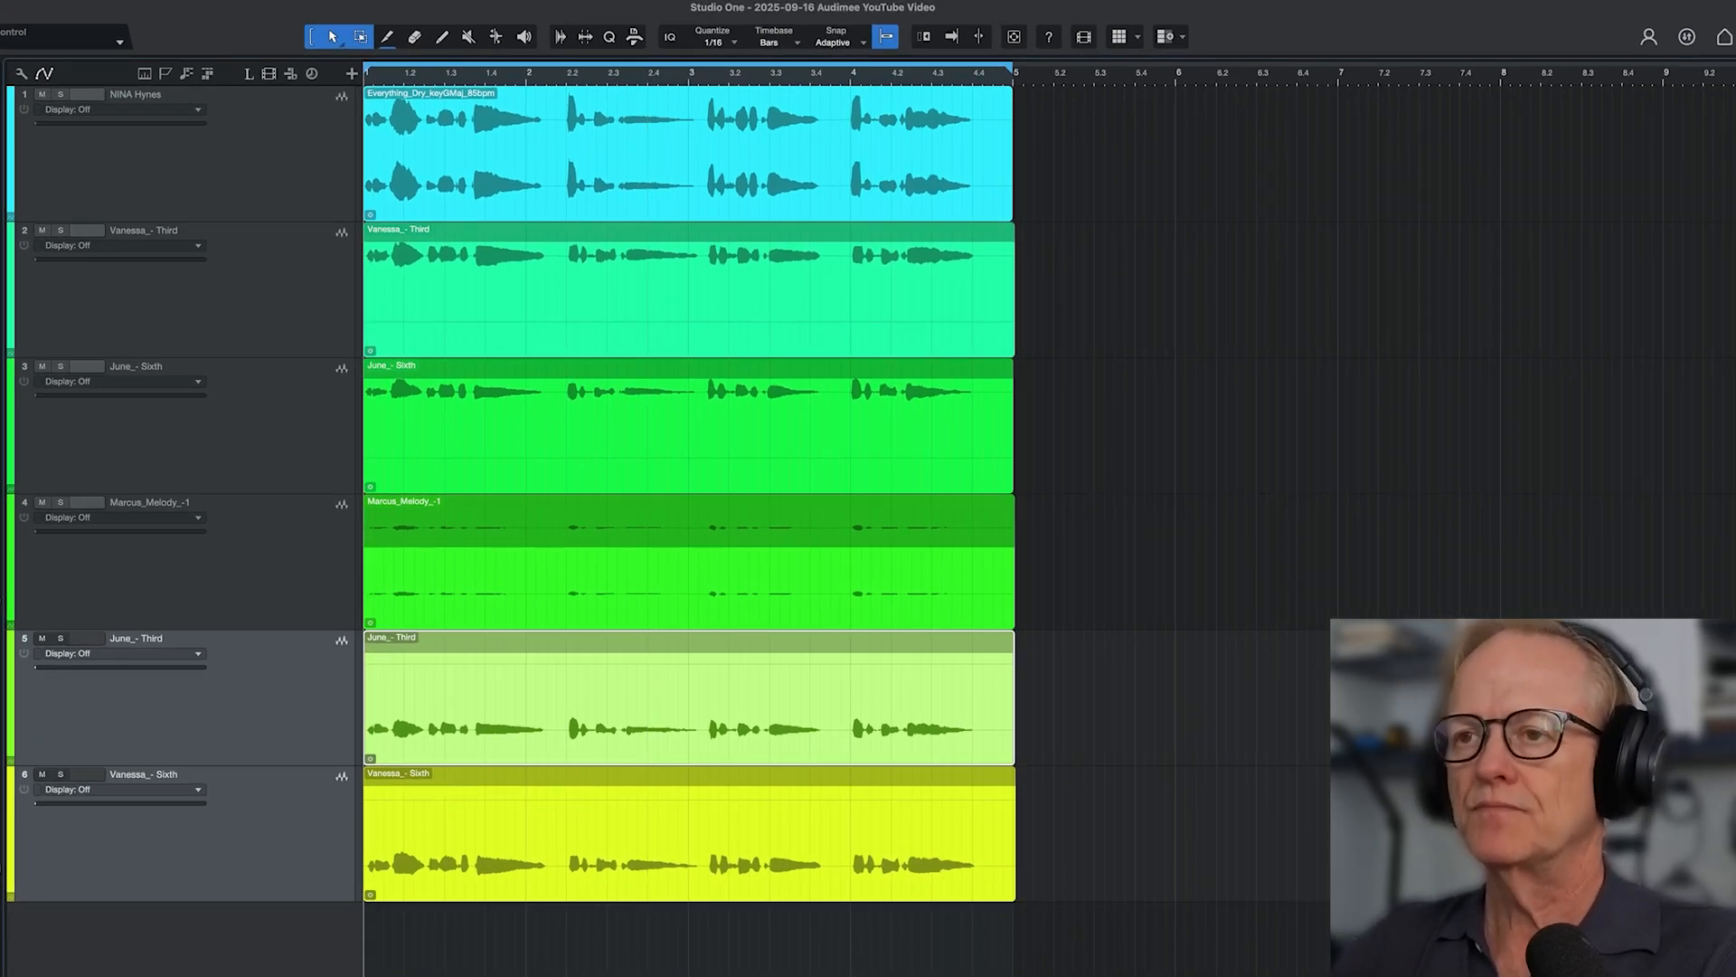
pyautogui.press('f')
pyautogui.press('space')
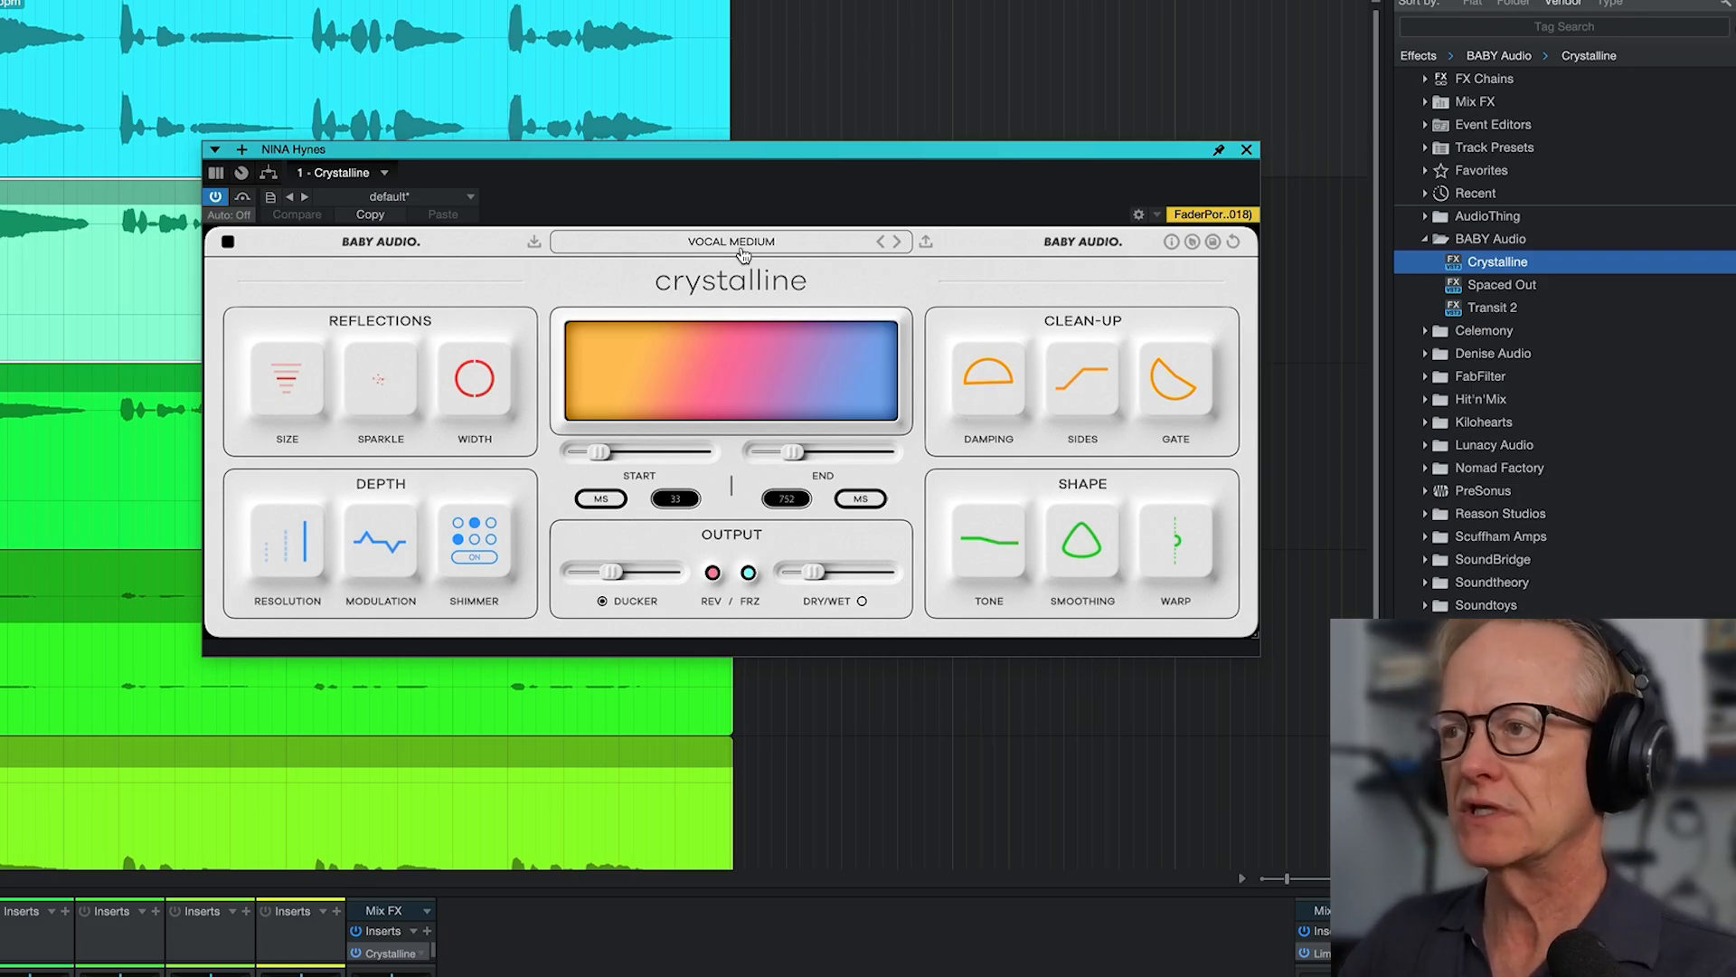
# Raise the ducker amount slightly in the lead vocal's Crystalline reverb with the Vocal Medium preset and close the plug-in.
pyautogui.moveTo(616, 576); pyautogui.dragTo(623, 575)
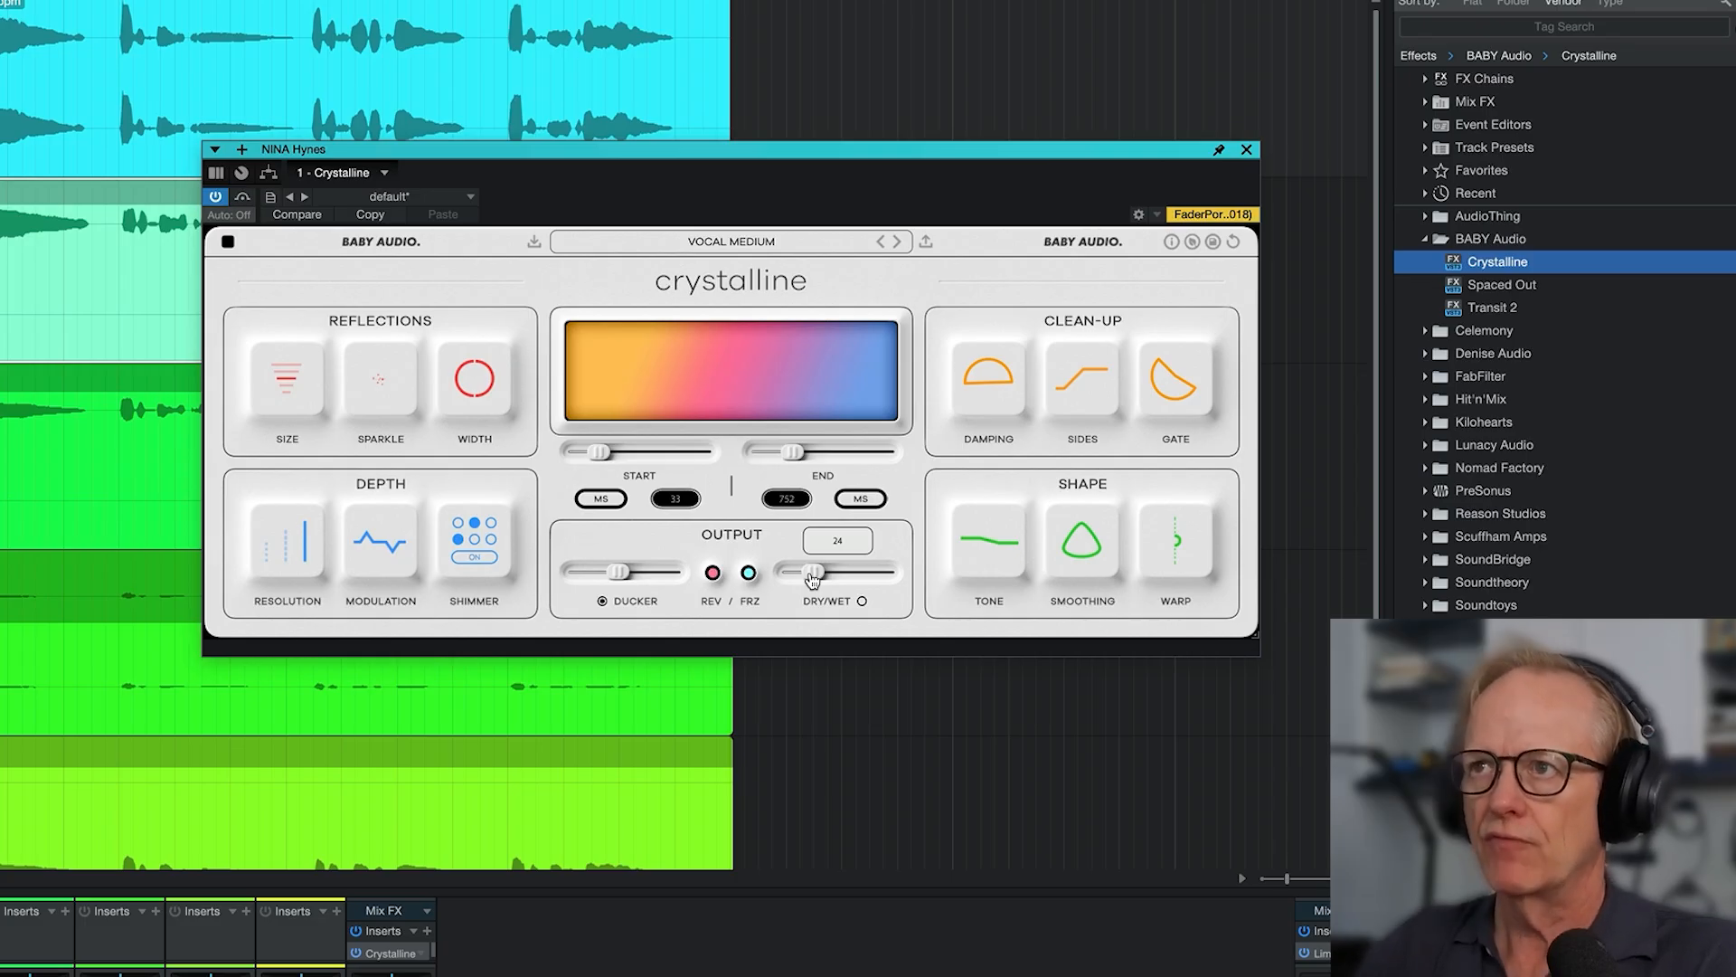
pyautogui.click(1249, 151)
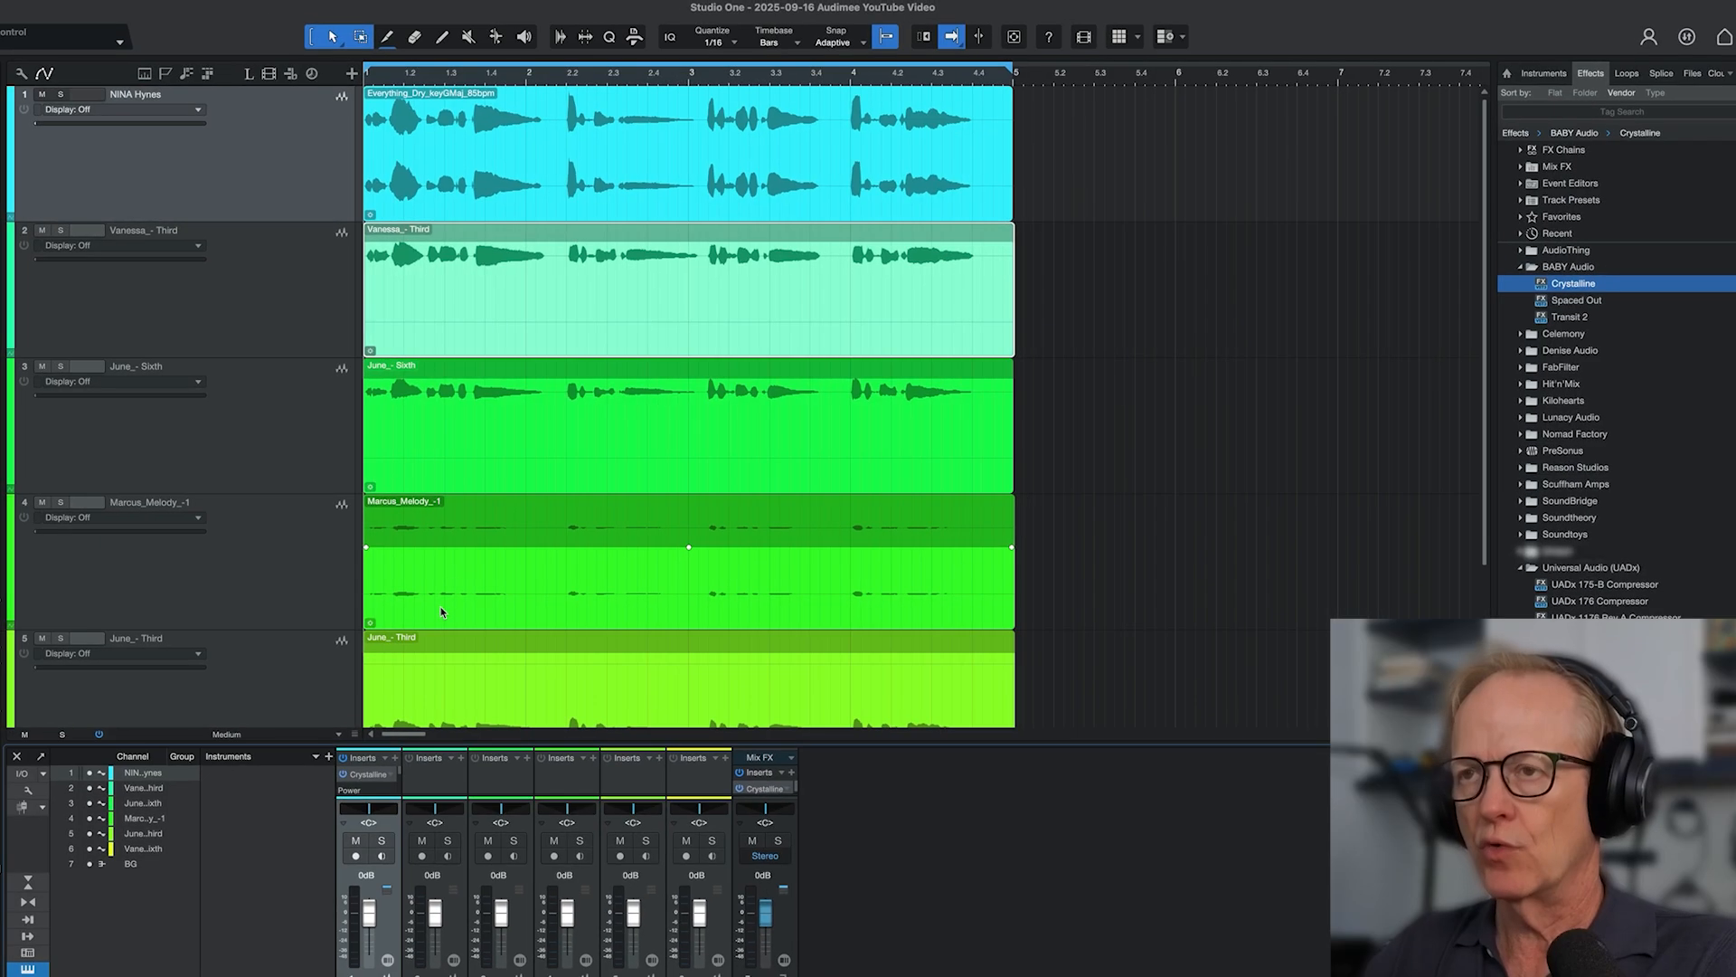
# Play the complete vocal mix with reverb and solo the lead vocal track.
pyautogui.press('space')
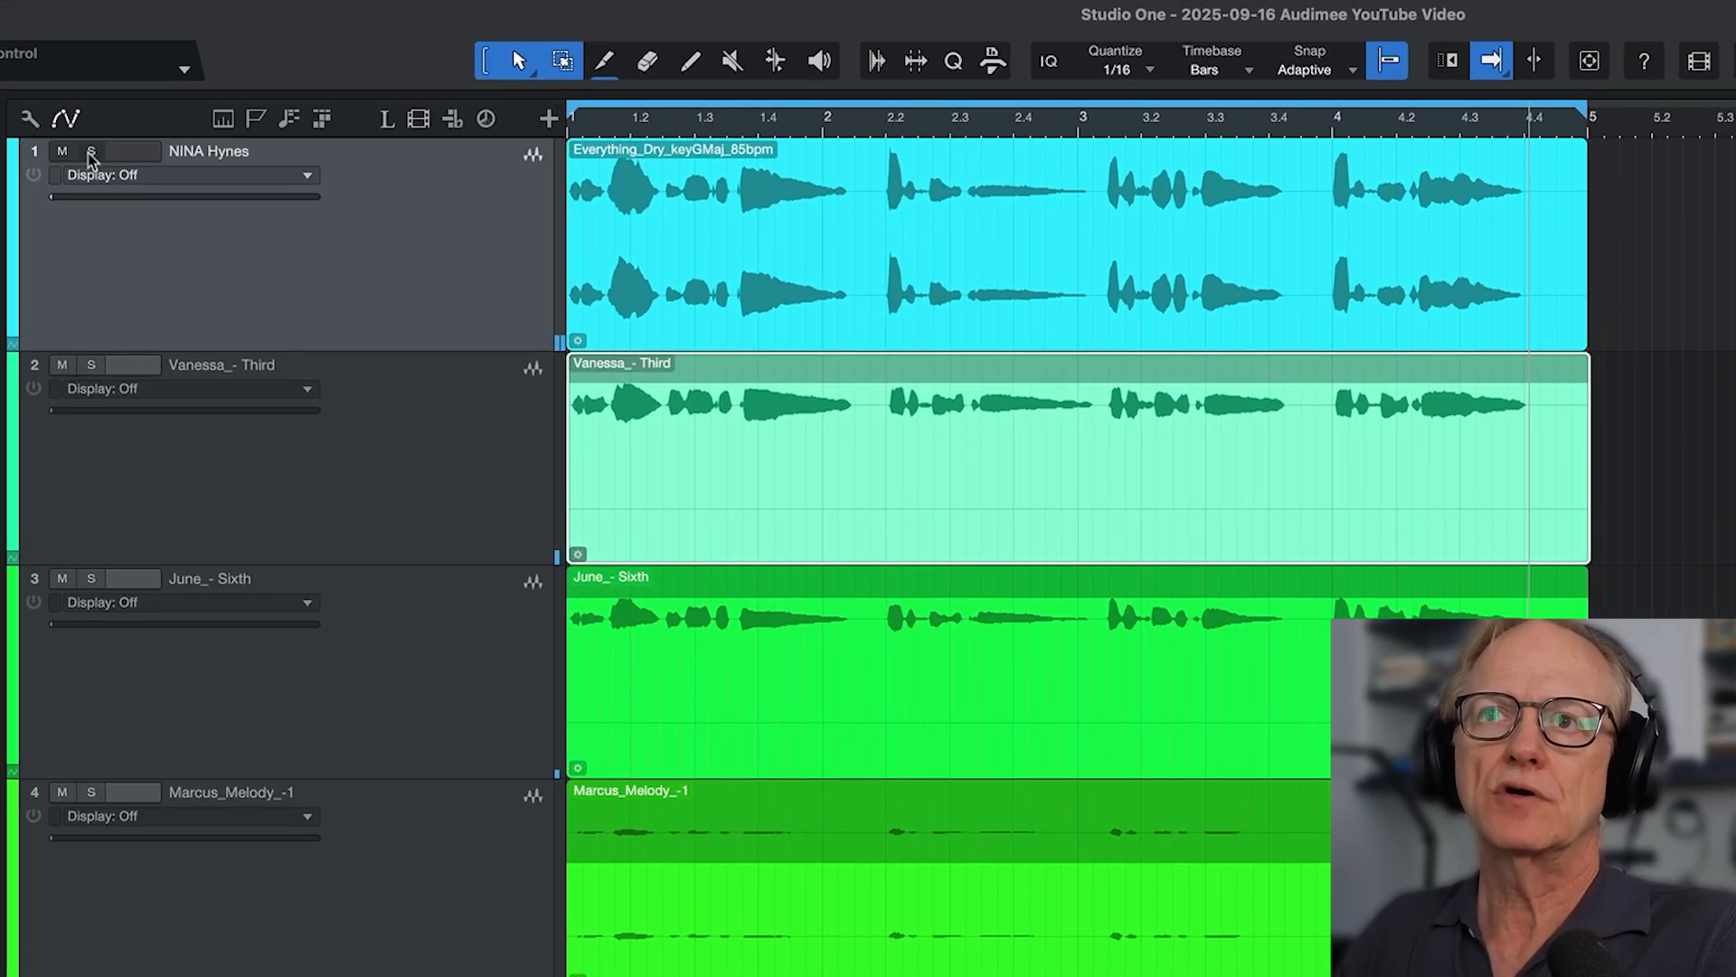
pyautogui.click(91, 152)
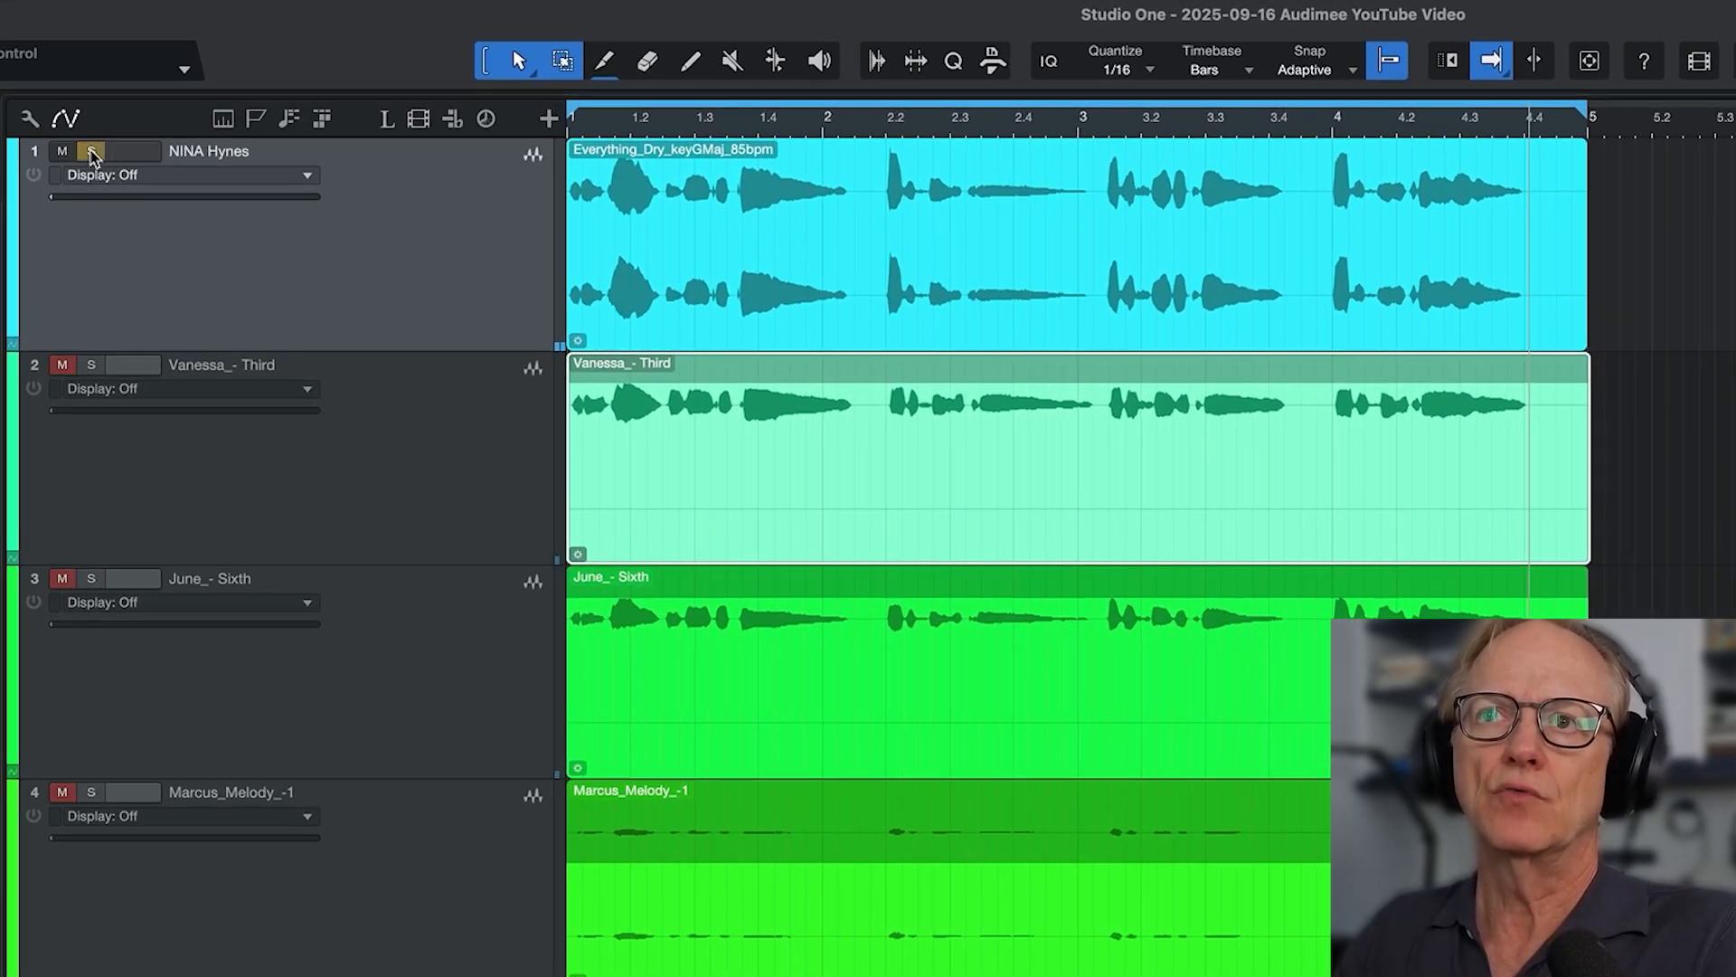